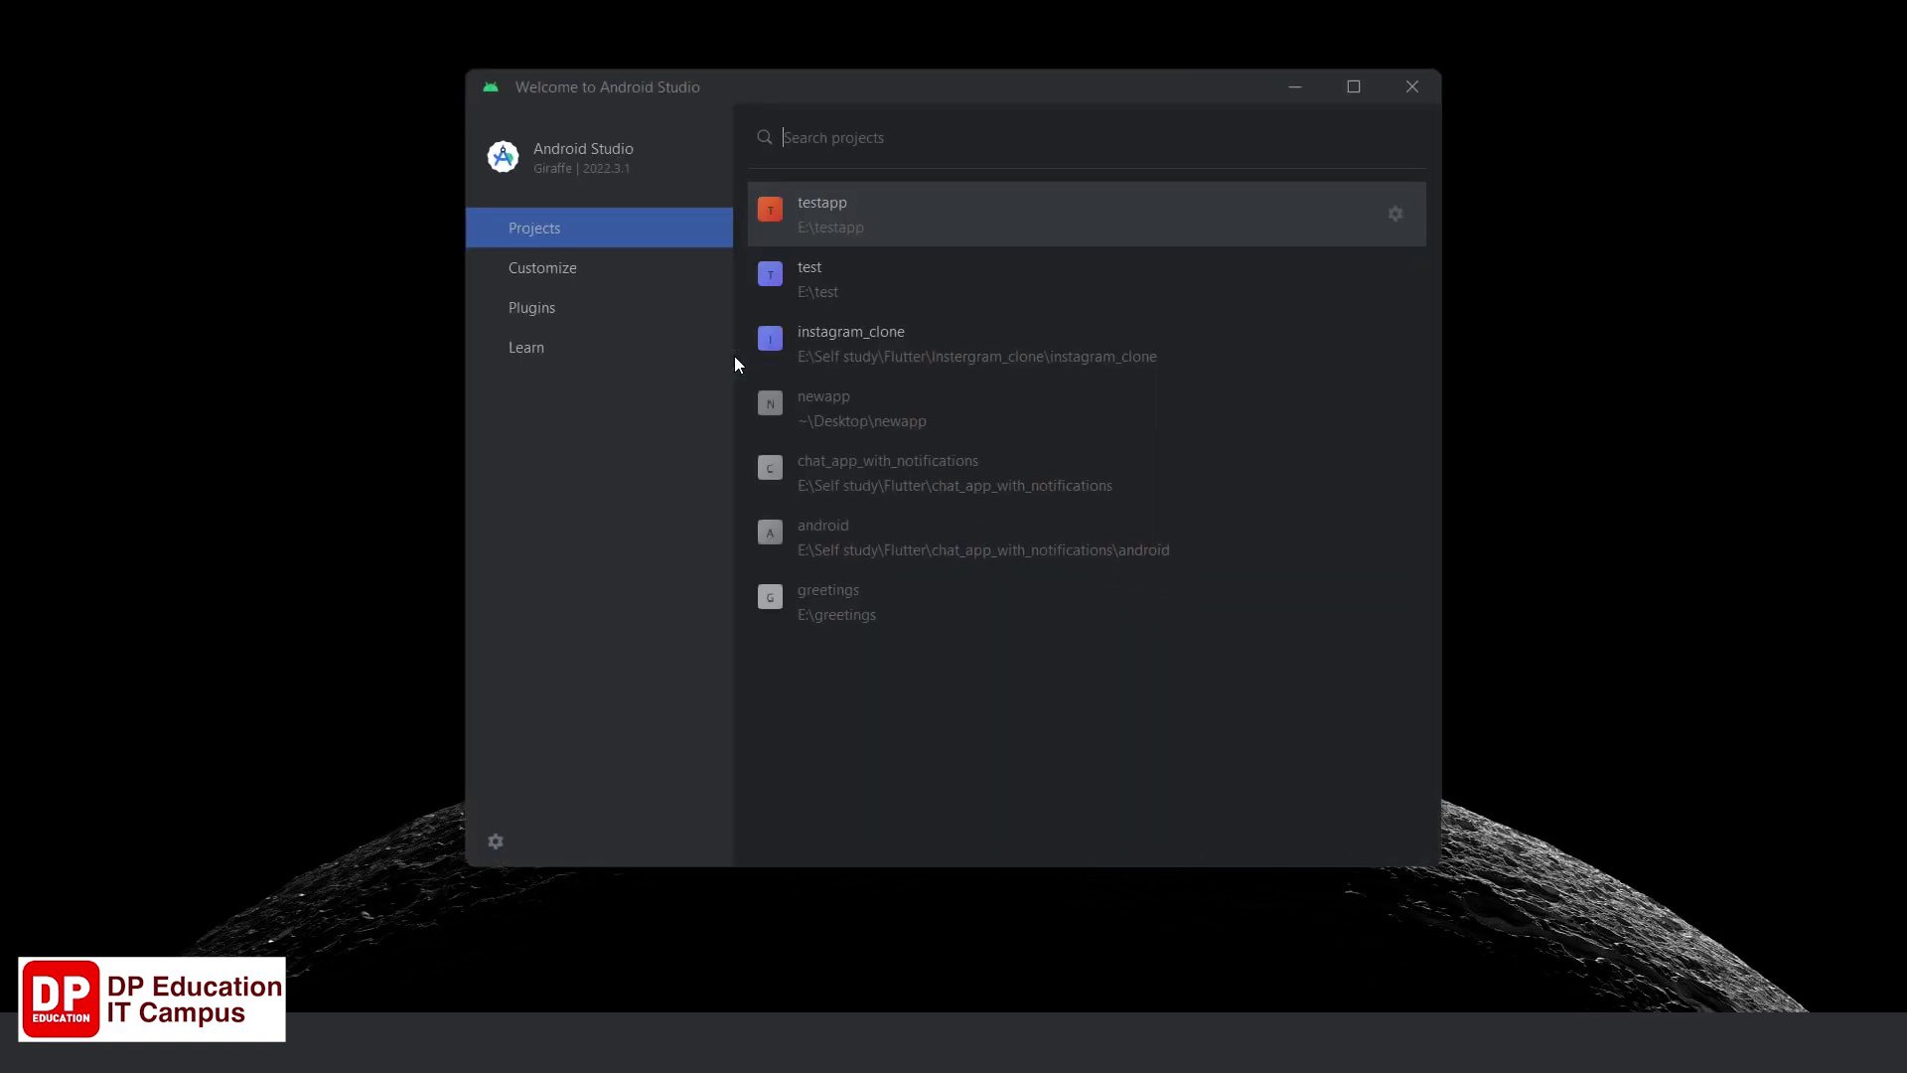
Maximize the welcome window and start a new Flutter project, keeping C:\src\flutter as the Flutter SDK path.
{"action": "left_click", "coordinate": [1368, 97]}
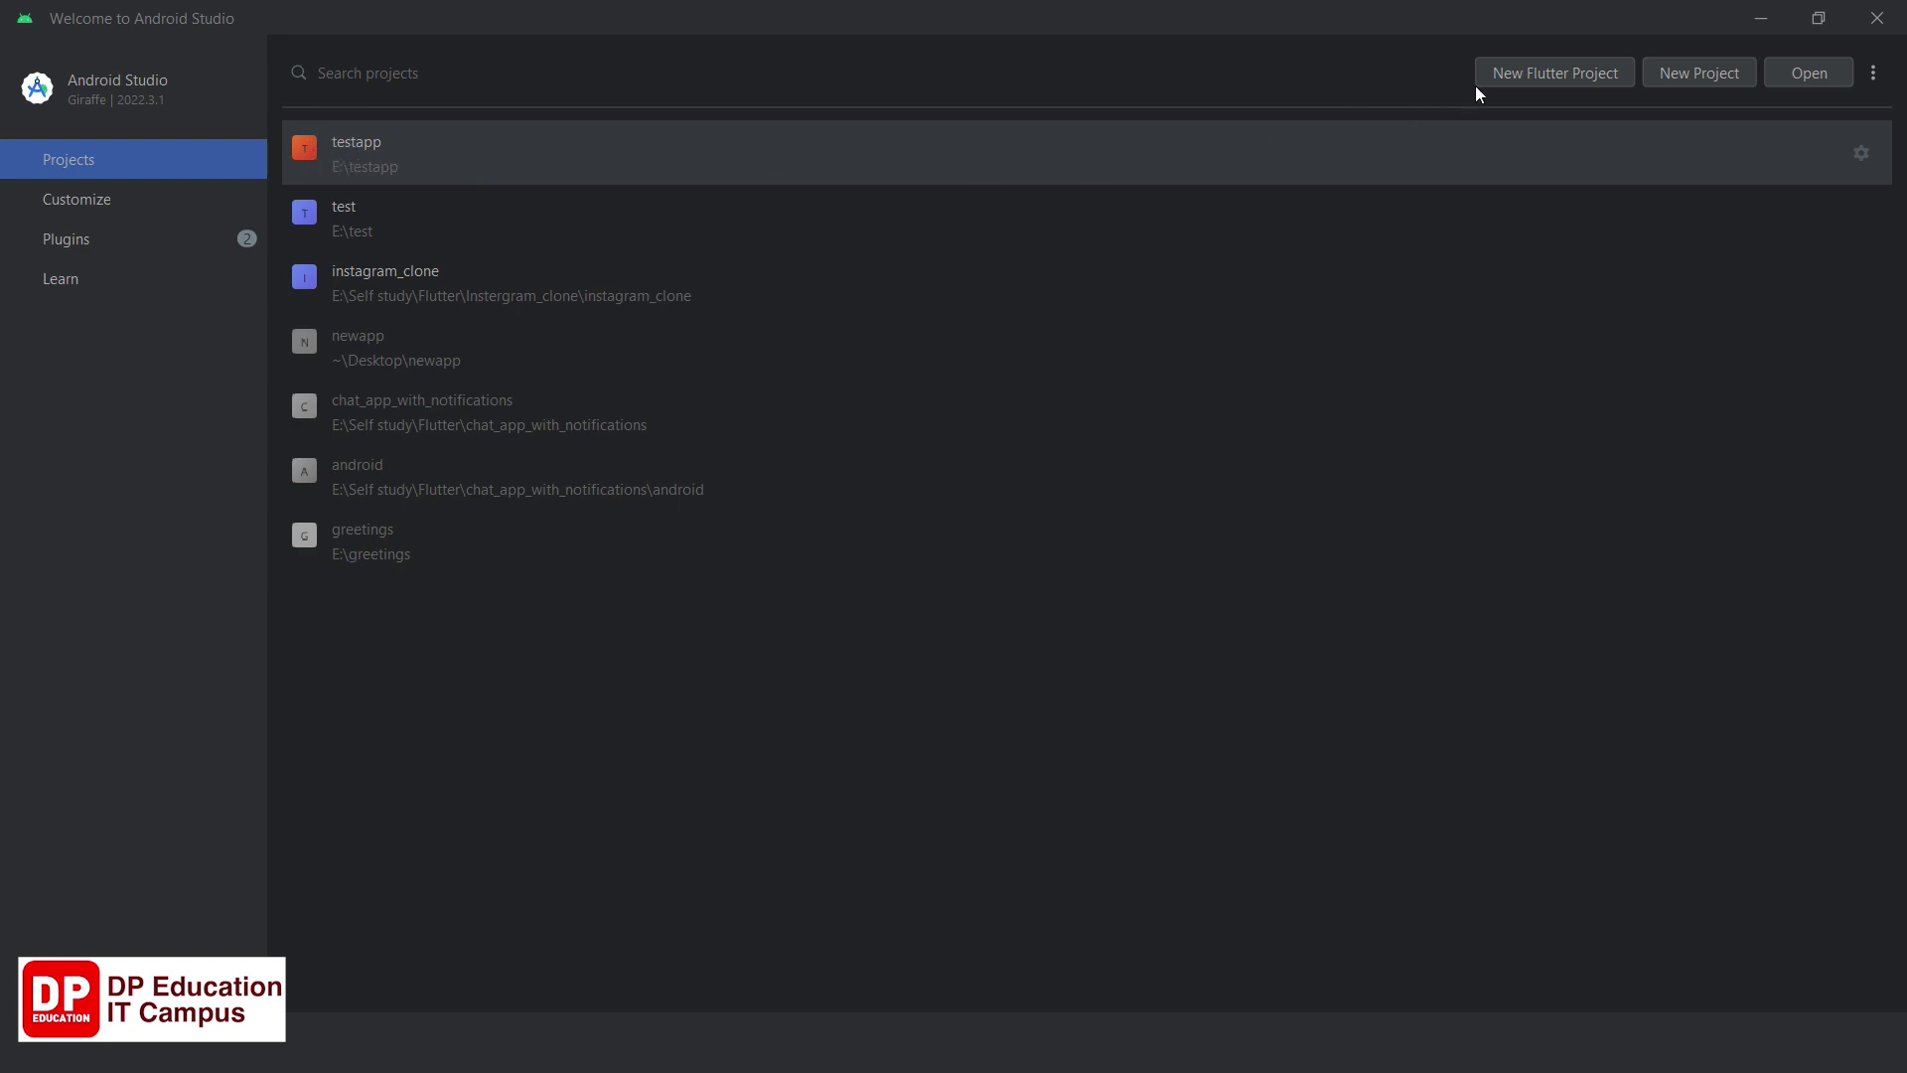
{"action": "left_click", "coordinate": [1532, 72]}
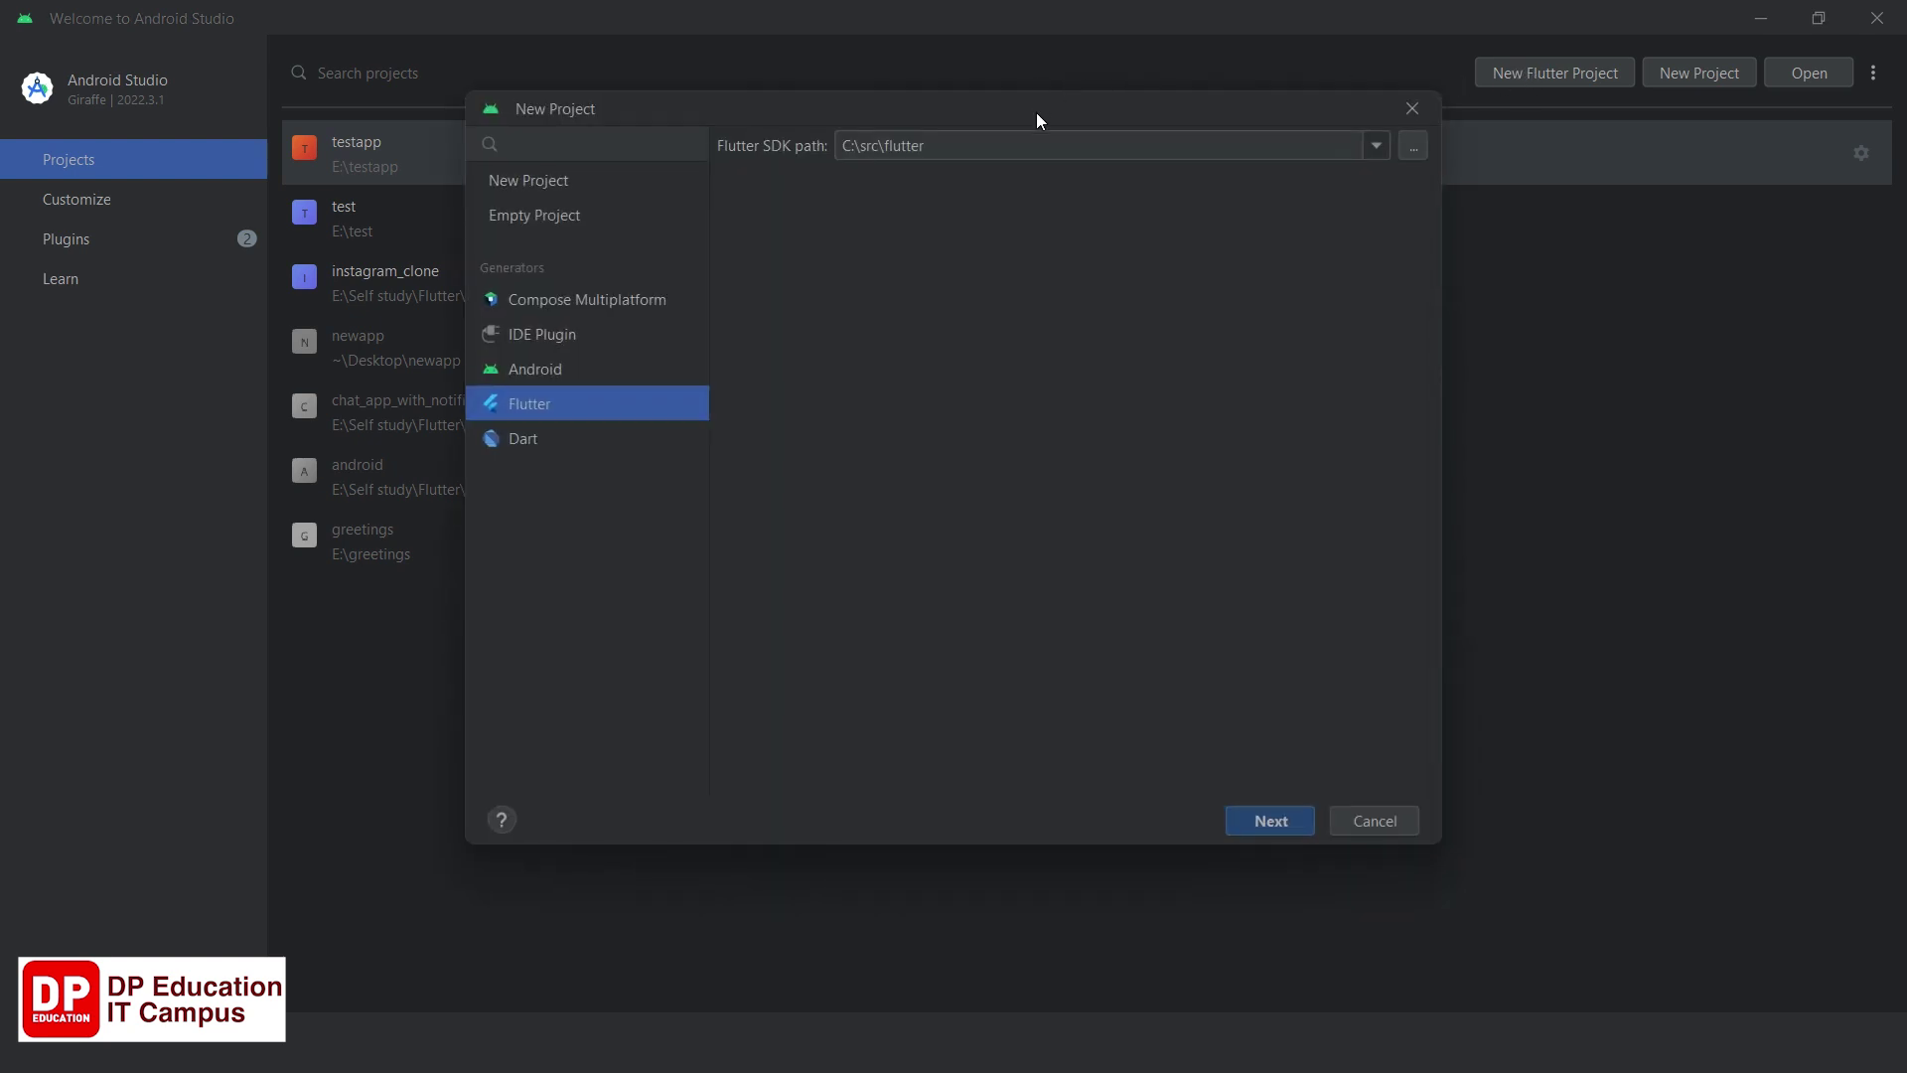
{"action": "left_click_drag", "start_coordinate": [1035, 119], "coordinate": [1065, 84]}
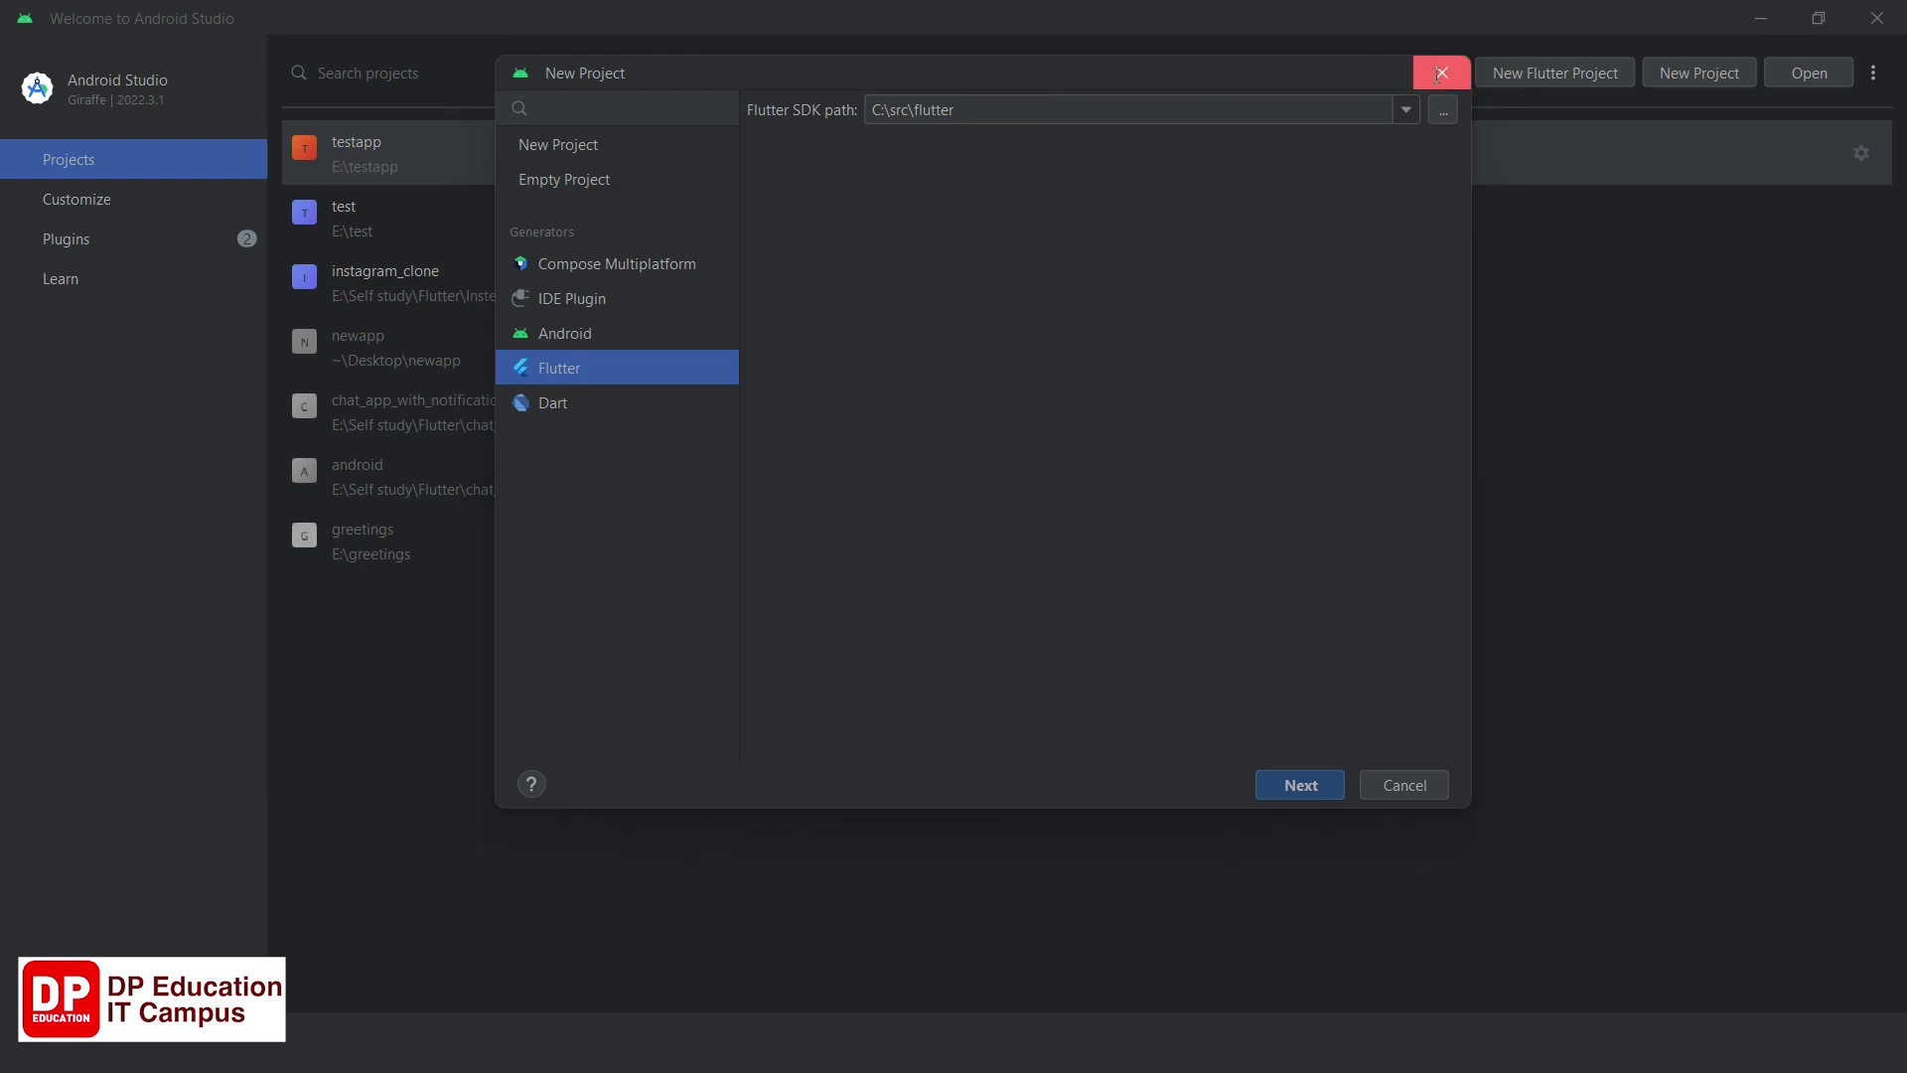
{"action": "left_click", "coordinate": [1440, 73]}
{"action": "left_click", "coordinate": [1539, 68]}
{"action": "left_click_drag", "start_coordinate": [970, 109], "coordinate": [871, 109]}
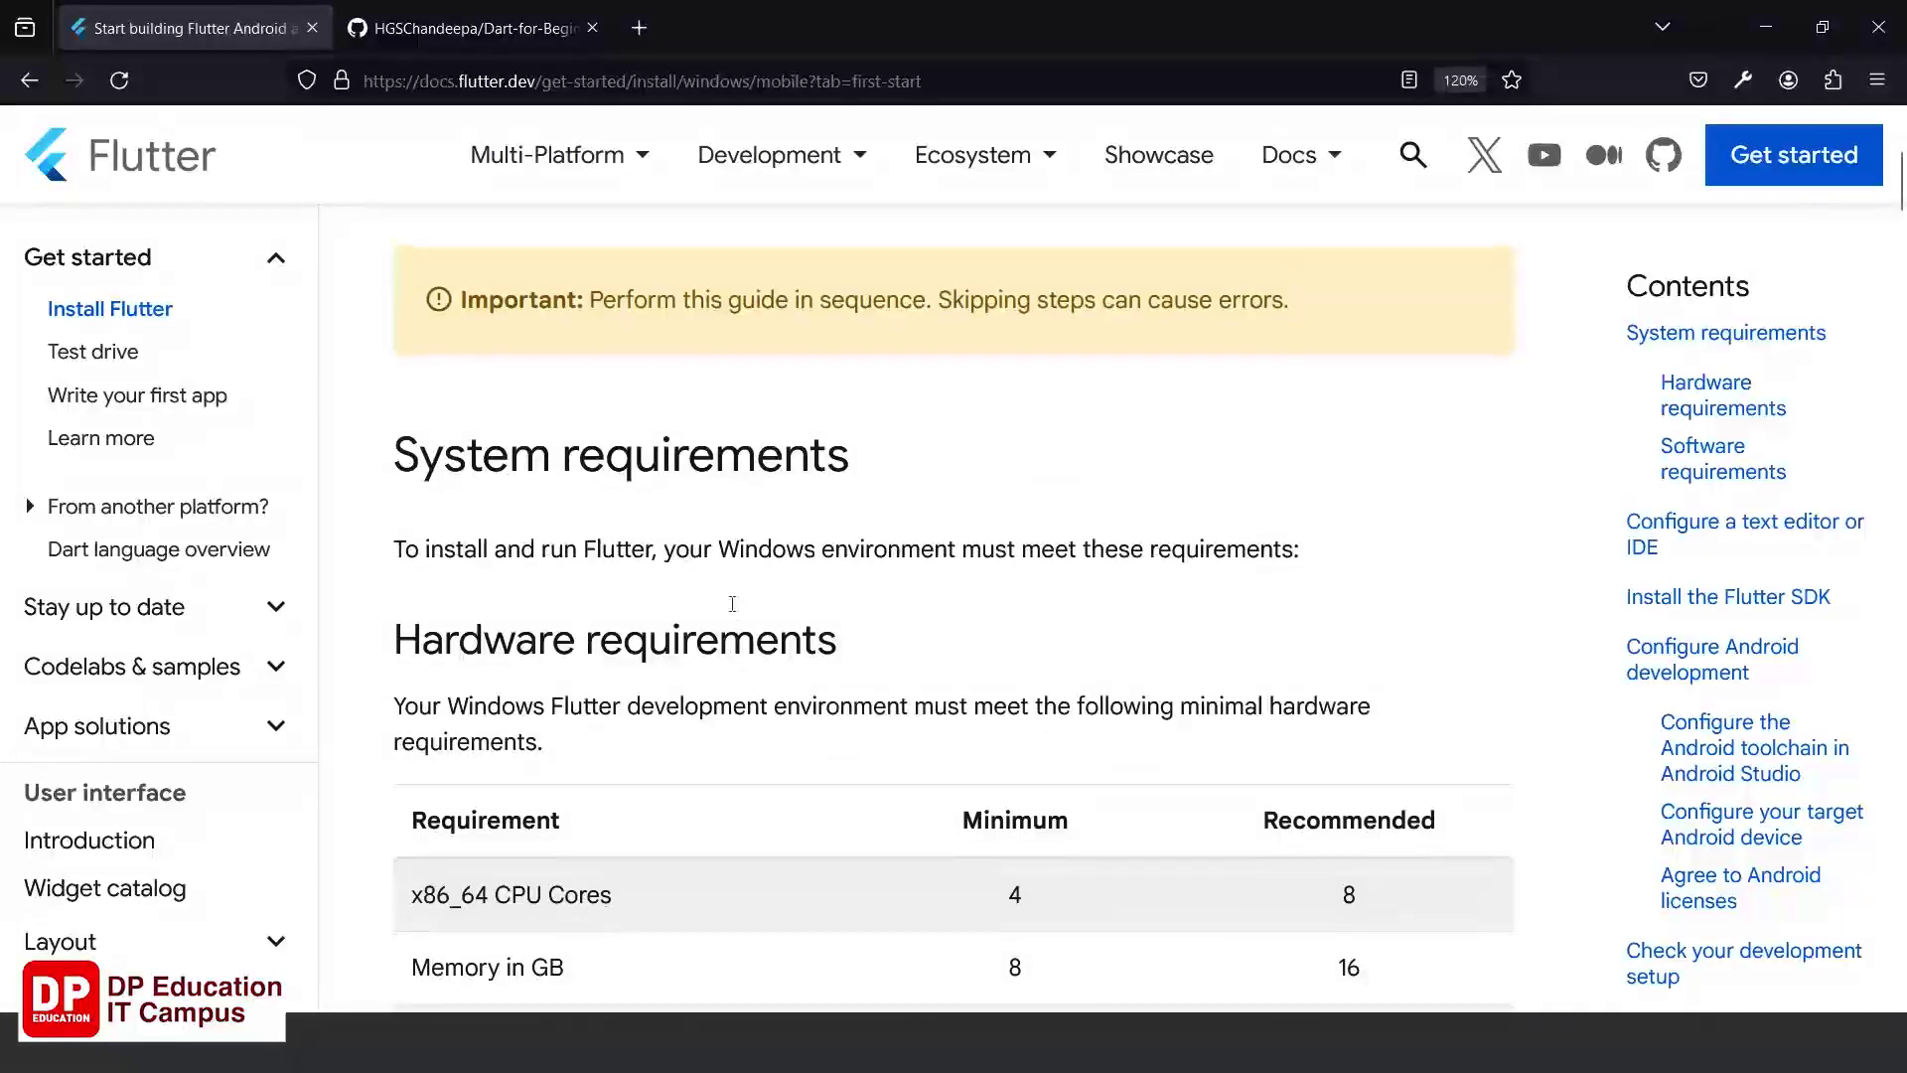
In the browser, review the Windows install guide on docs.flutter.dev from the system requirements to the Flutter SDK download and install folder instructions.
{"action": "scroll", "coordinate": [732, 606], "scroll_direction": "up", "scroll_amount": 5}
{"action": "scroll", "coordinate": [732, 612], "scroll_direction": "down", "scroll_amount": 10}
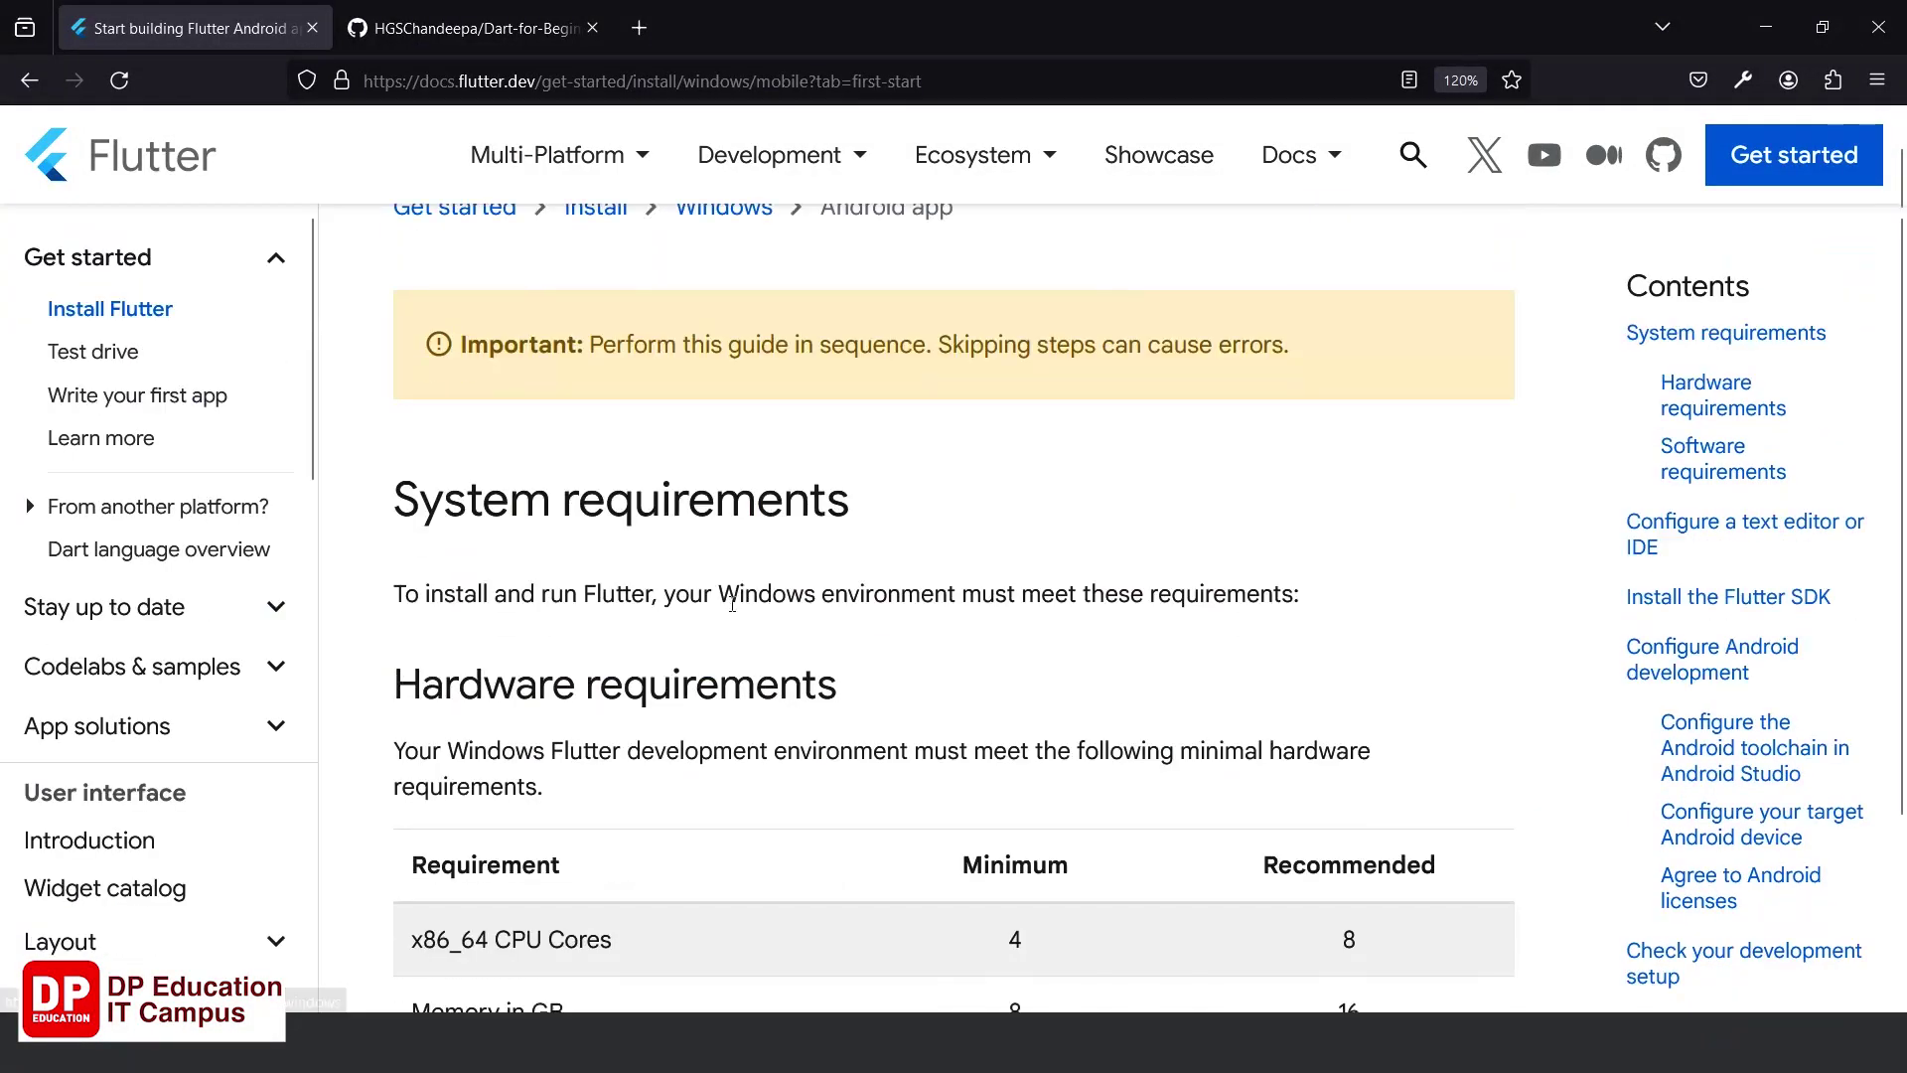
{"action": "scroll", "coordinate": [735, 612], "scroll_direction": "down", "scroll_amount": 2}
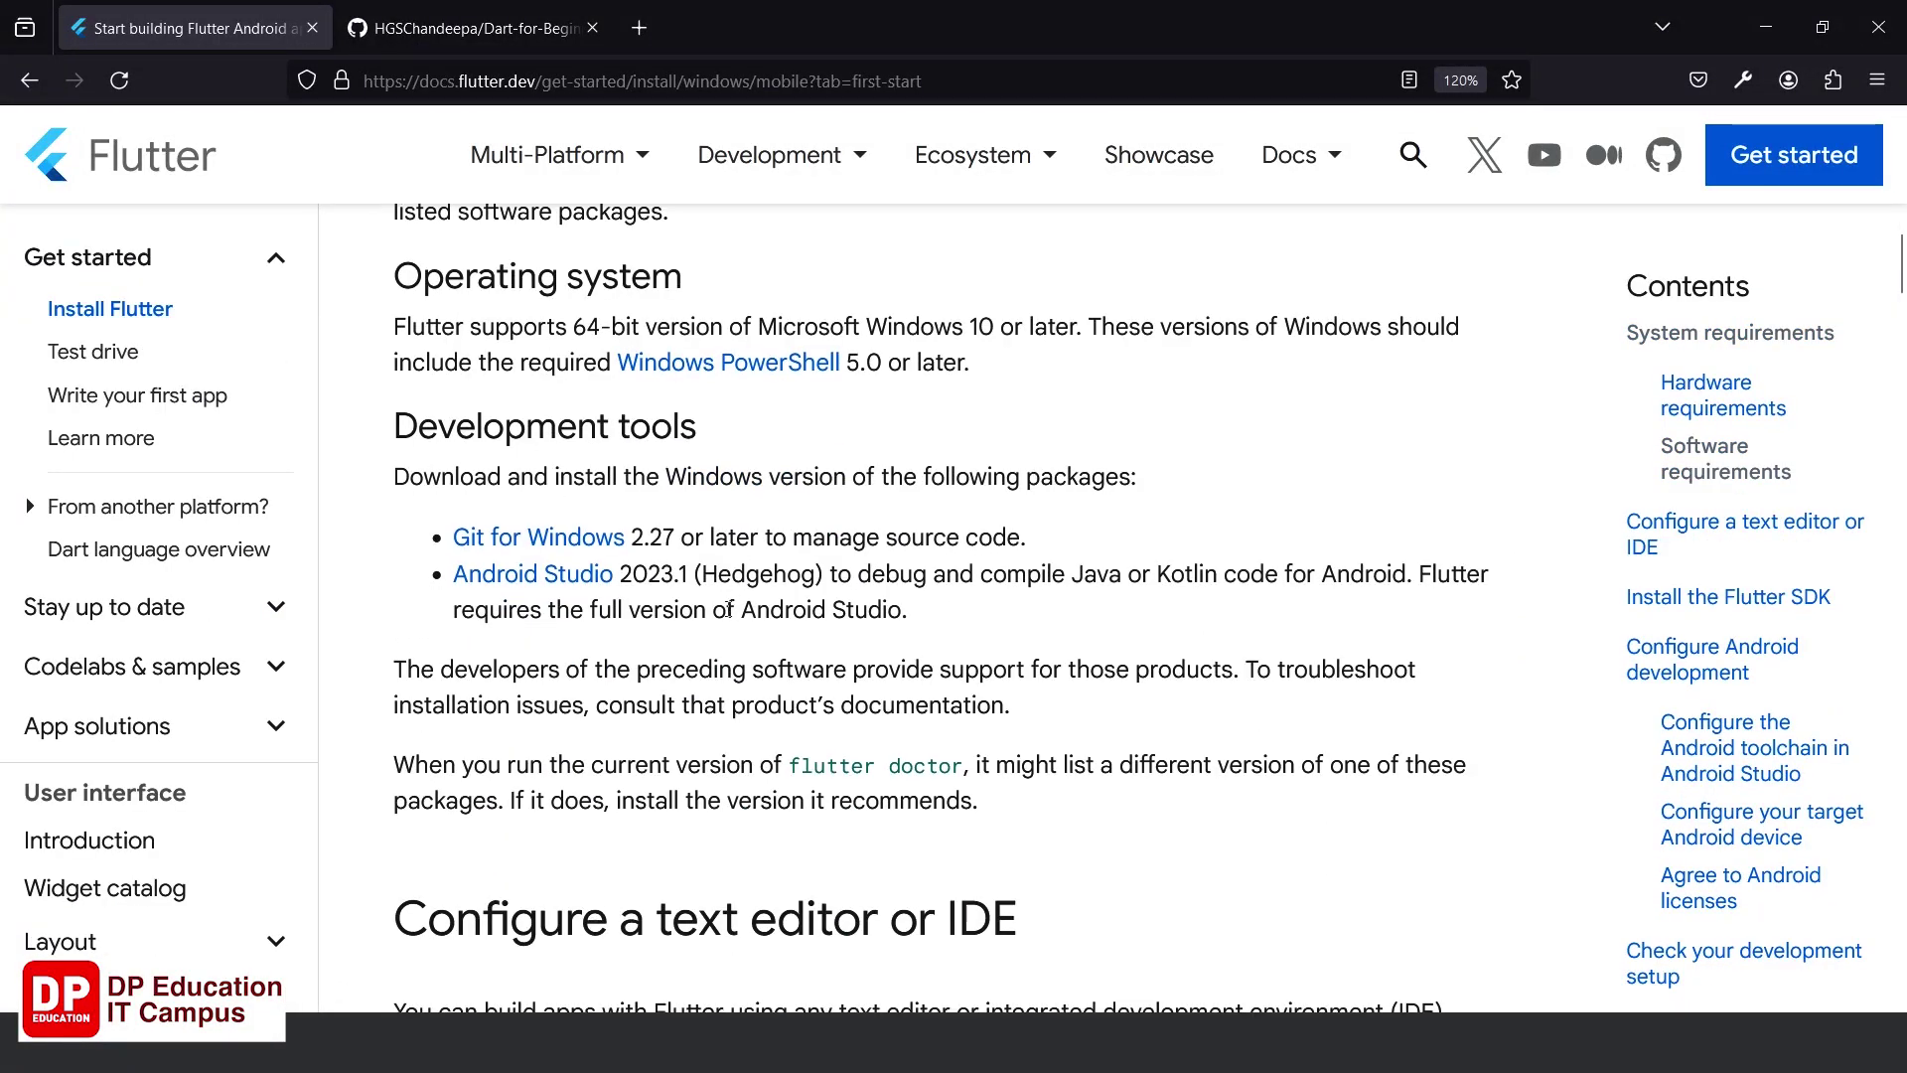
{"action": "scroll", "coordinate": [730, 616], "scroll_direction": "down", "scroll_amount": 1}
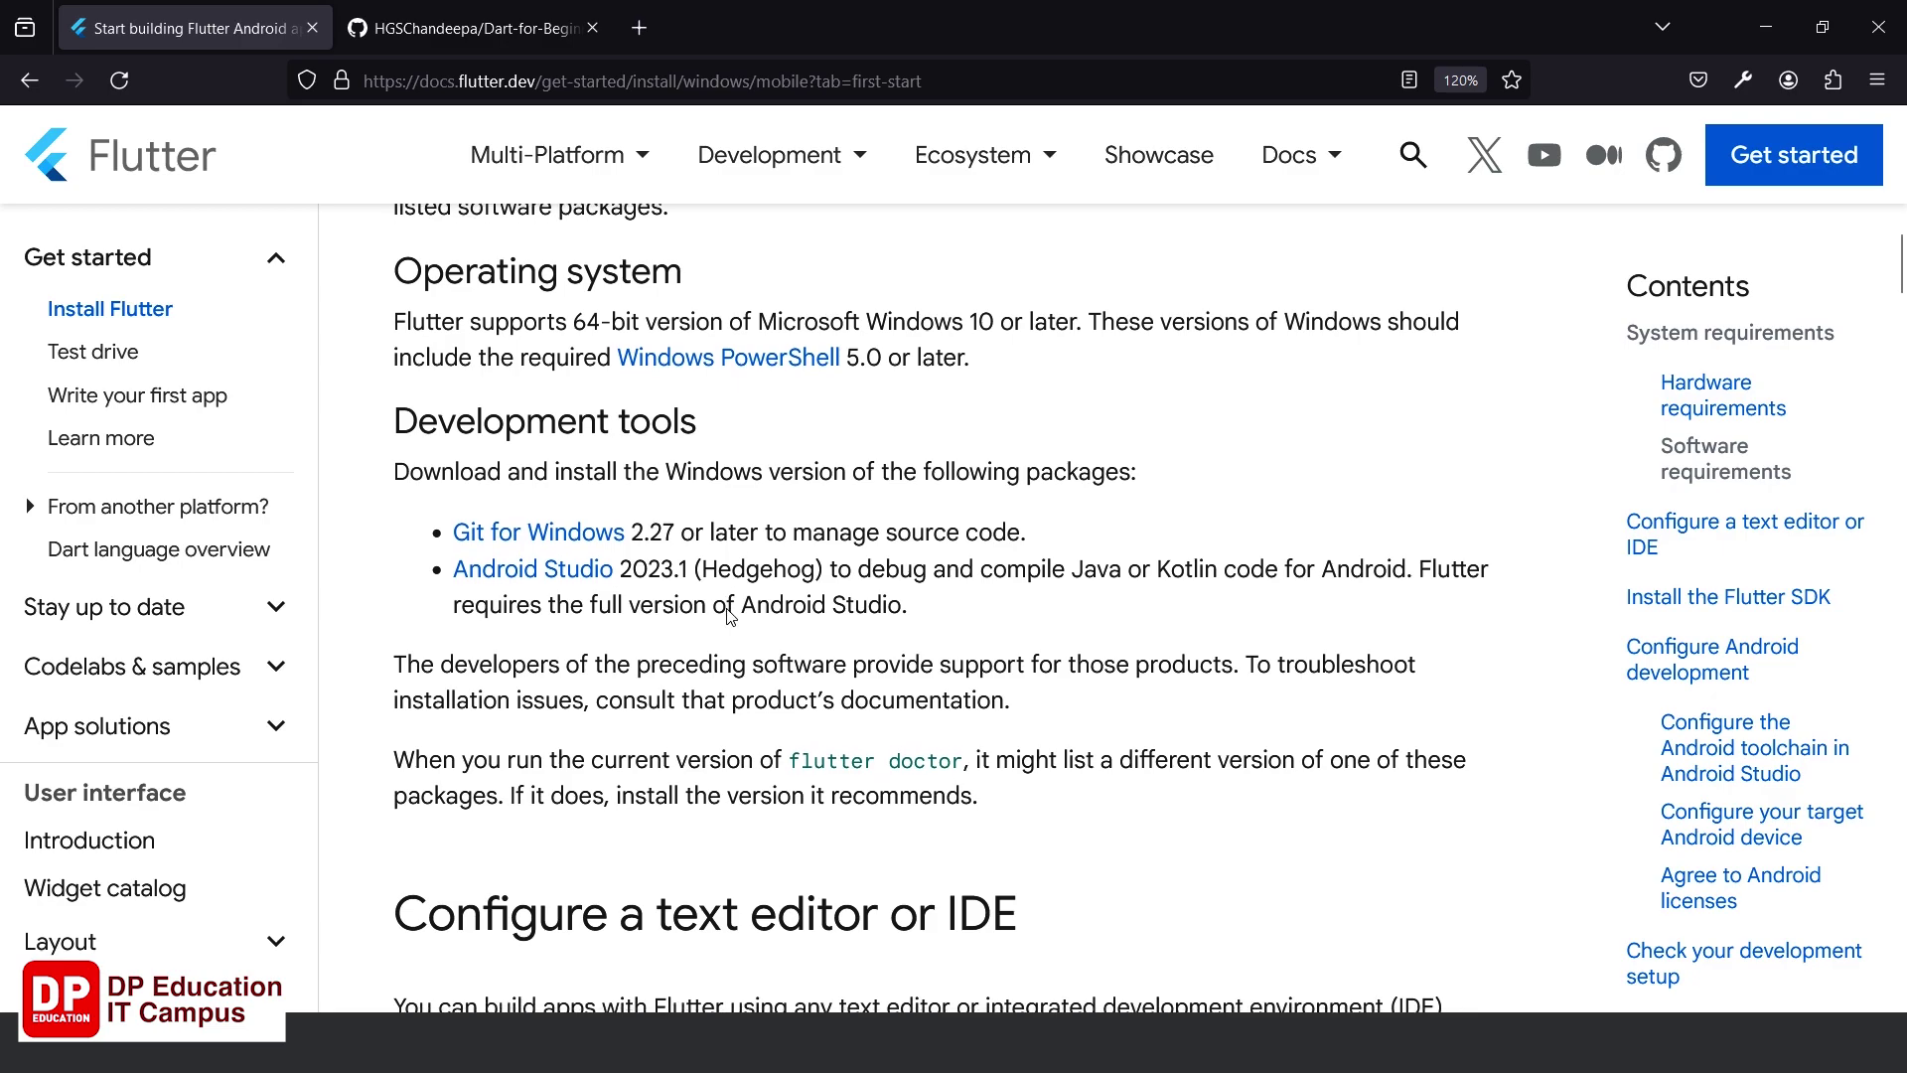
{"action": "scroll", "coordinate": [730, 615], "scroll_direction": "down", "scroll_amount": 12}
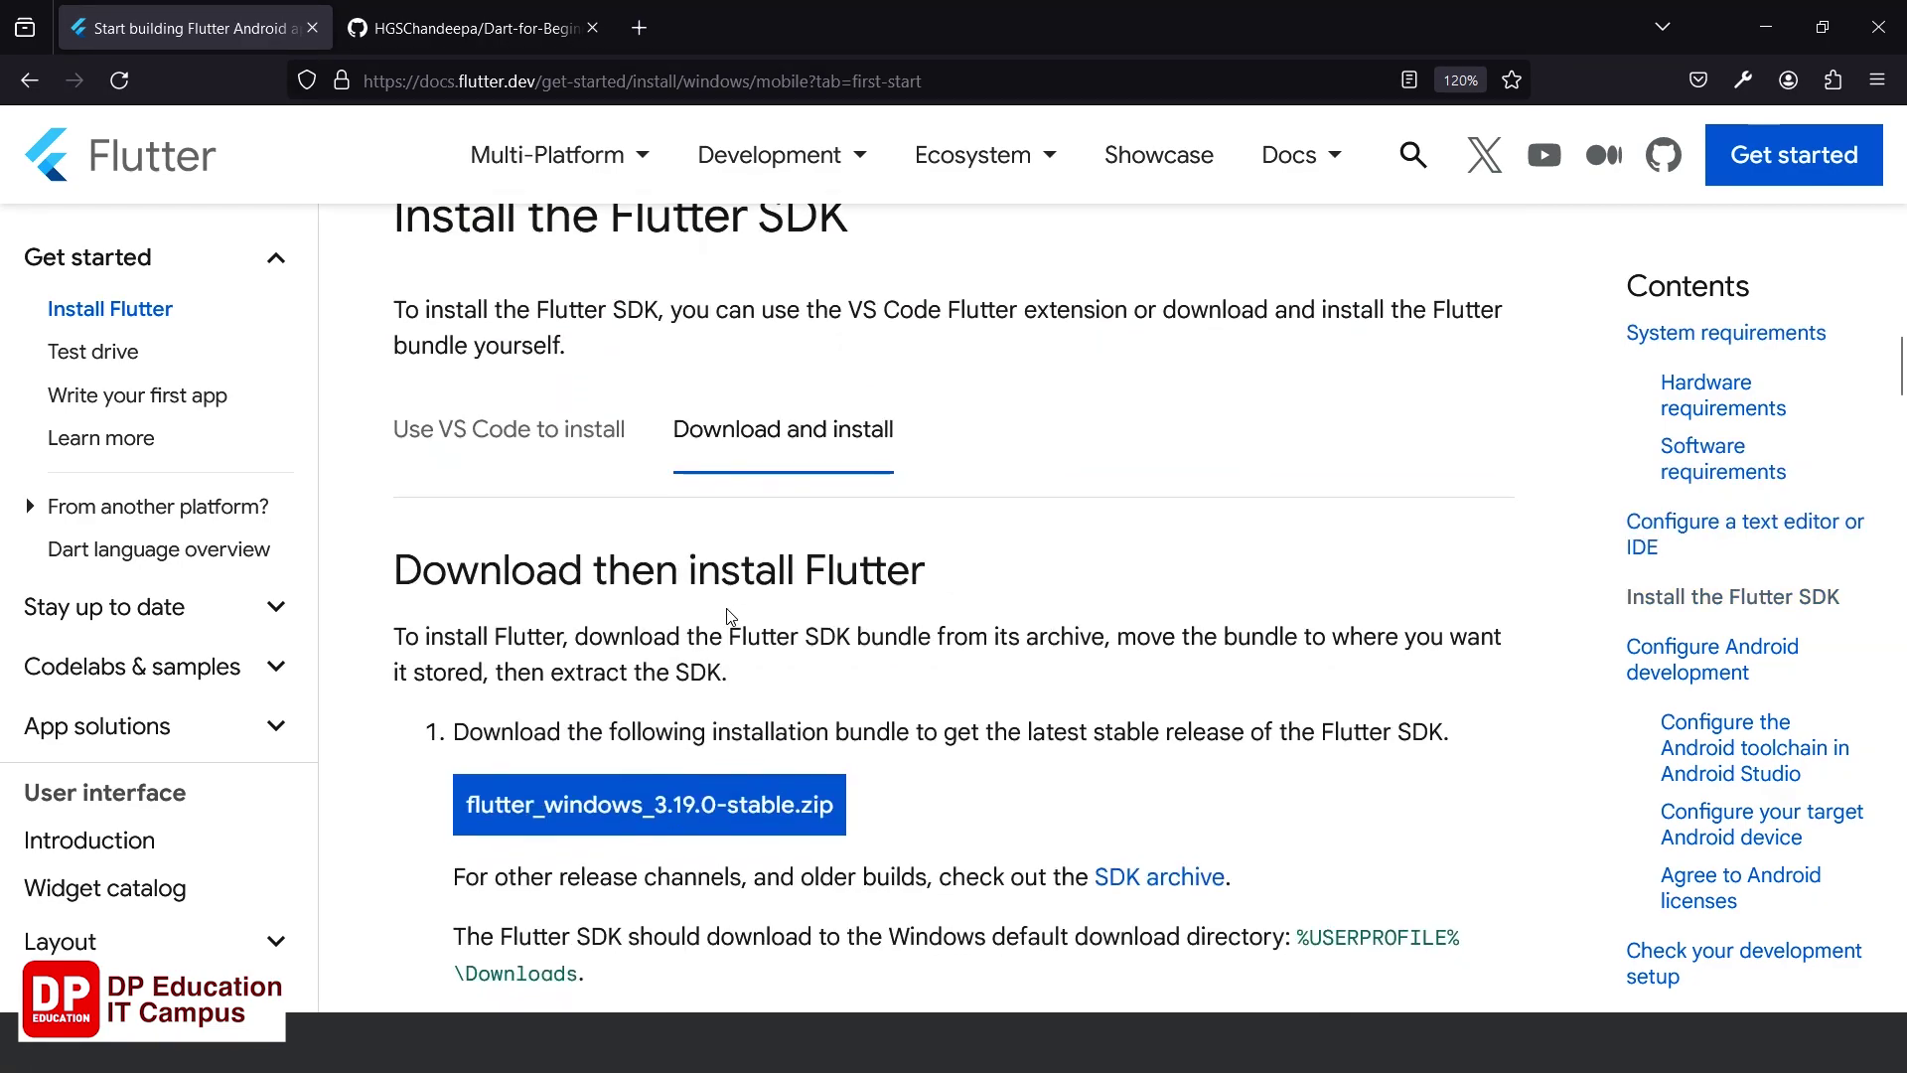
{"action": "scroll", "coordinate": [730, 616], "scroll_direction": "down", "scroll_amount": 5}
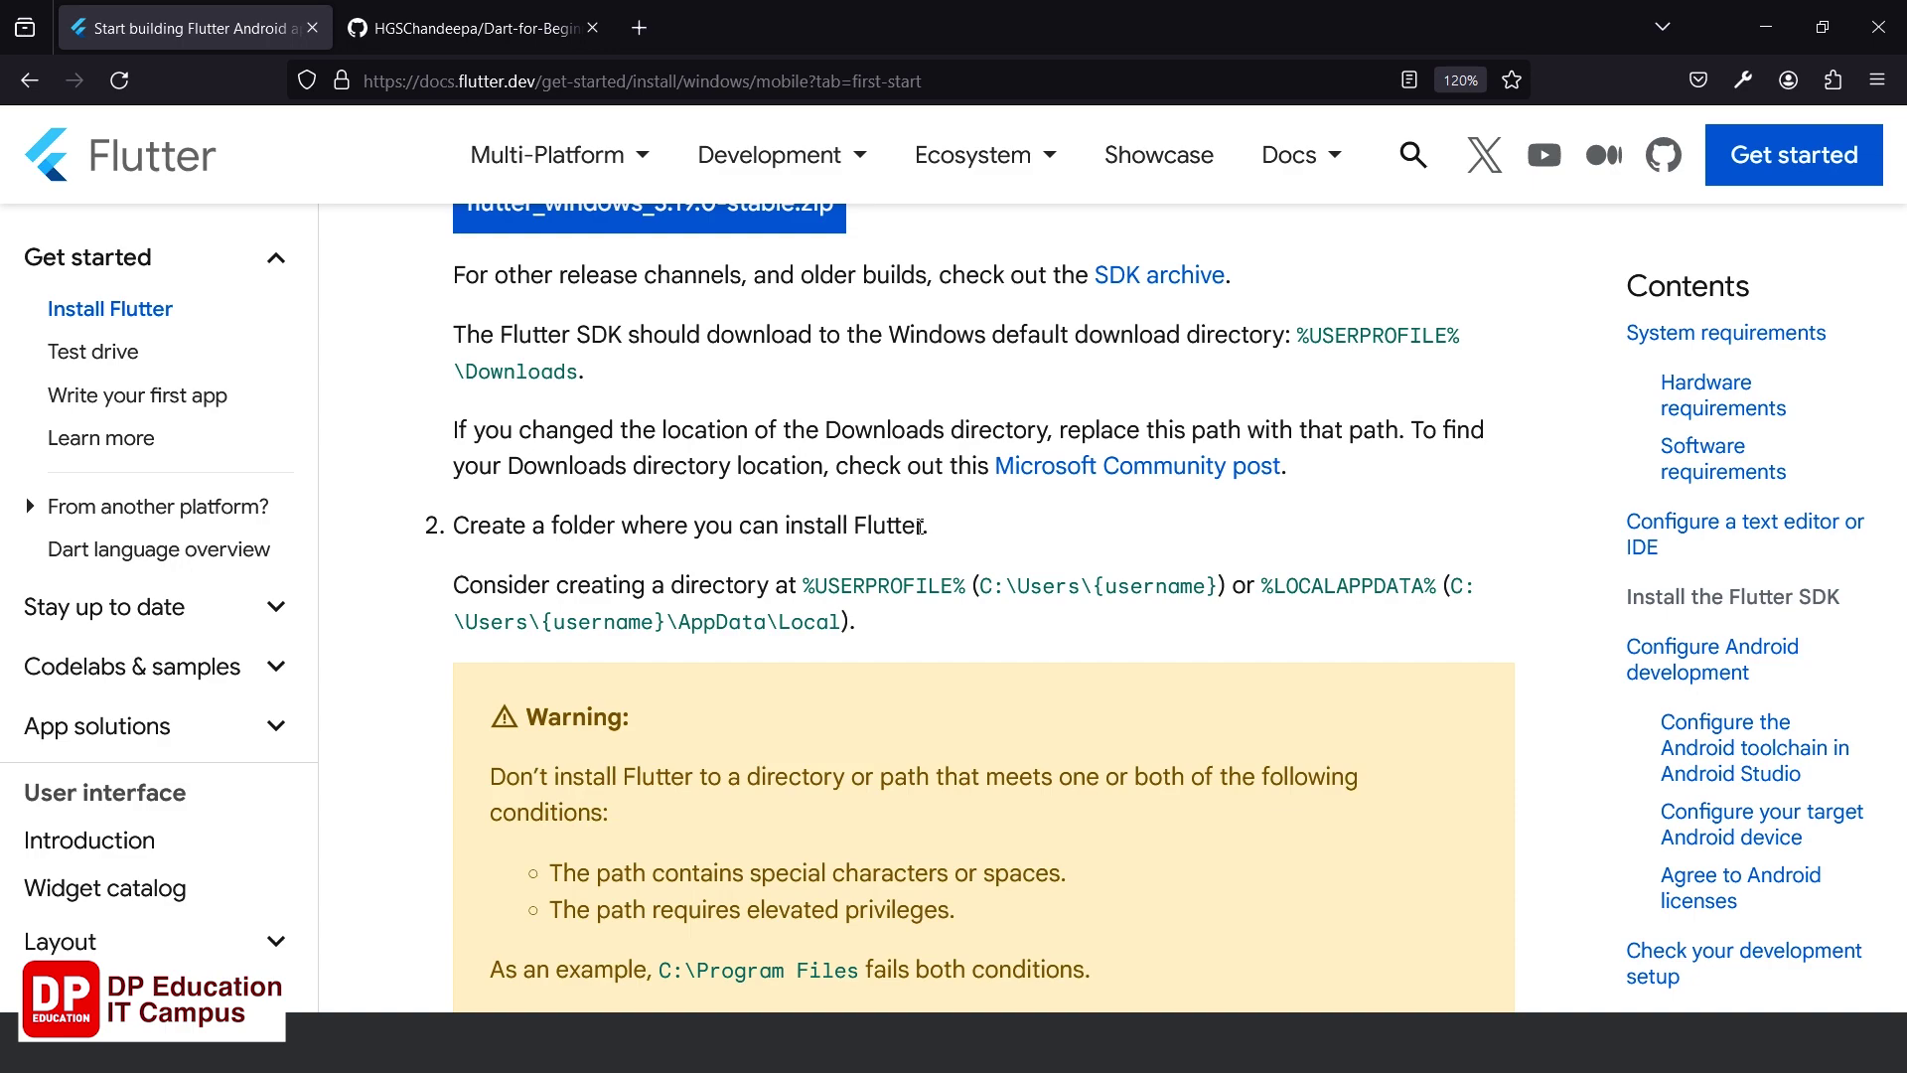
{"action": "key", "text": "alt"}
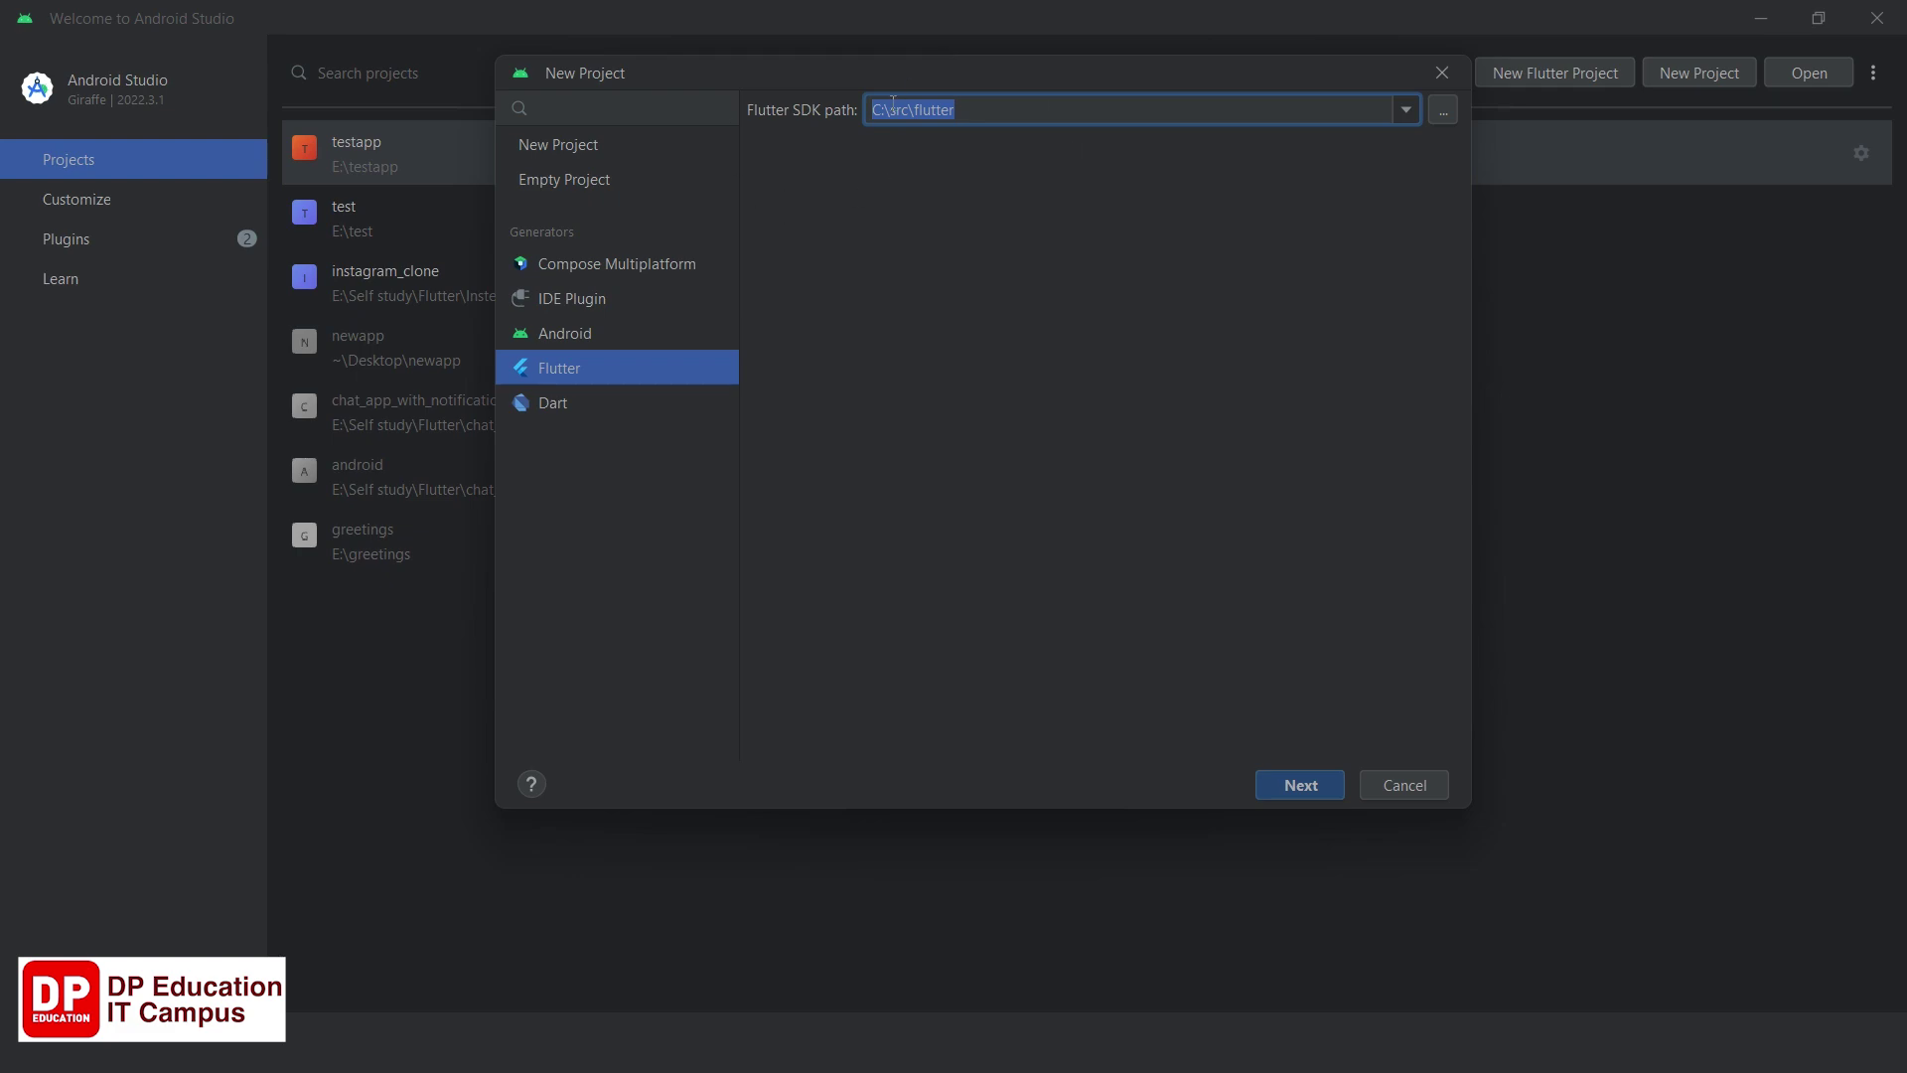
Accept the Flutter SDK path in Android Studio's new project dialog and name the project flutter2.
{"action": "left_click", "coordinate": [1274, 790]}
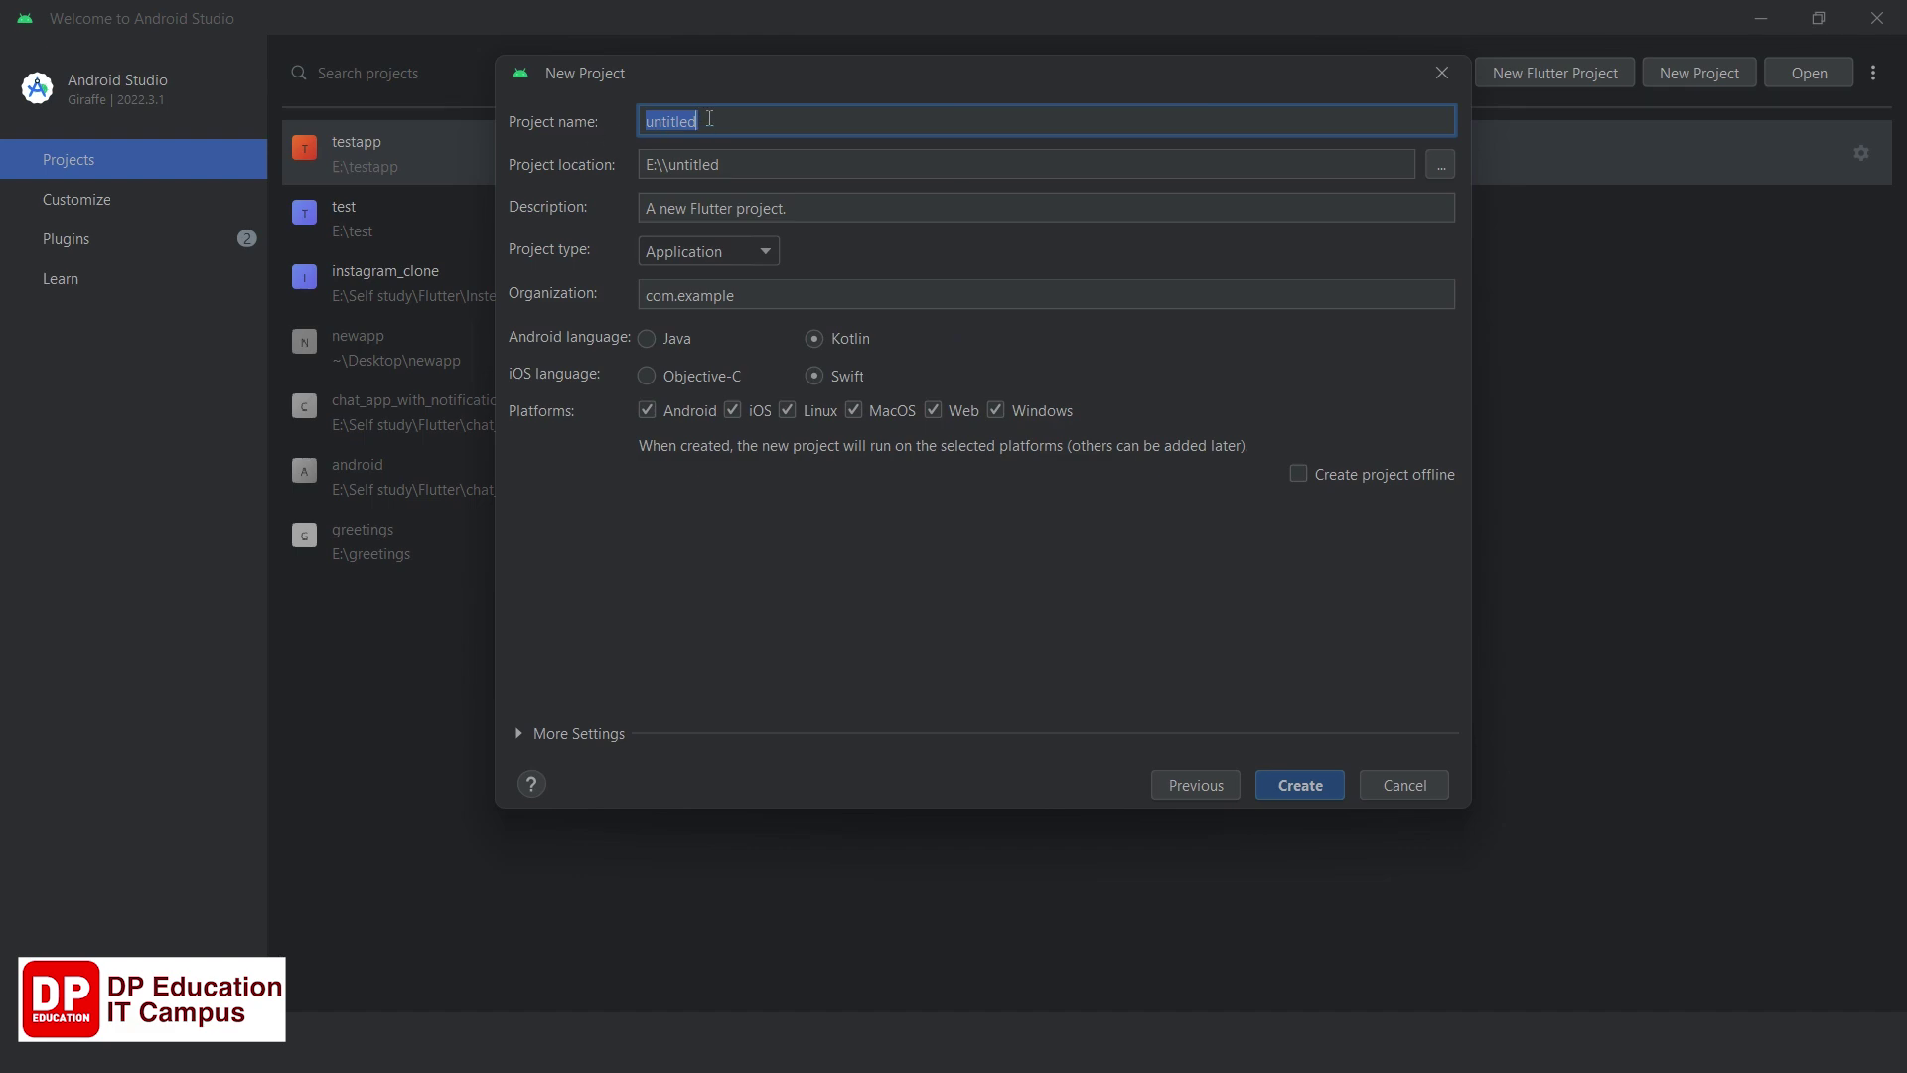
{"action": "key", "text": "BackSpace"}
{"action": "type", "text": "flutter2"}
{"action": "left_click", "coordinate": [650, 120], "text": "shift"}
{"action": "left_click_drag", "start_coordinate": [504, 107], "coordinate": [710, 136]}
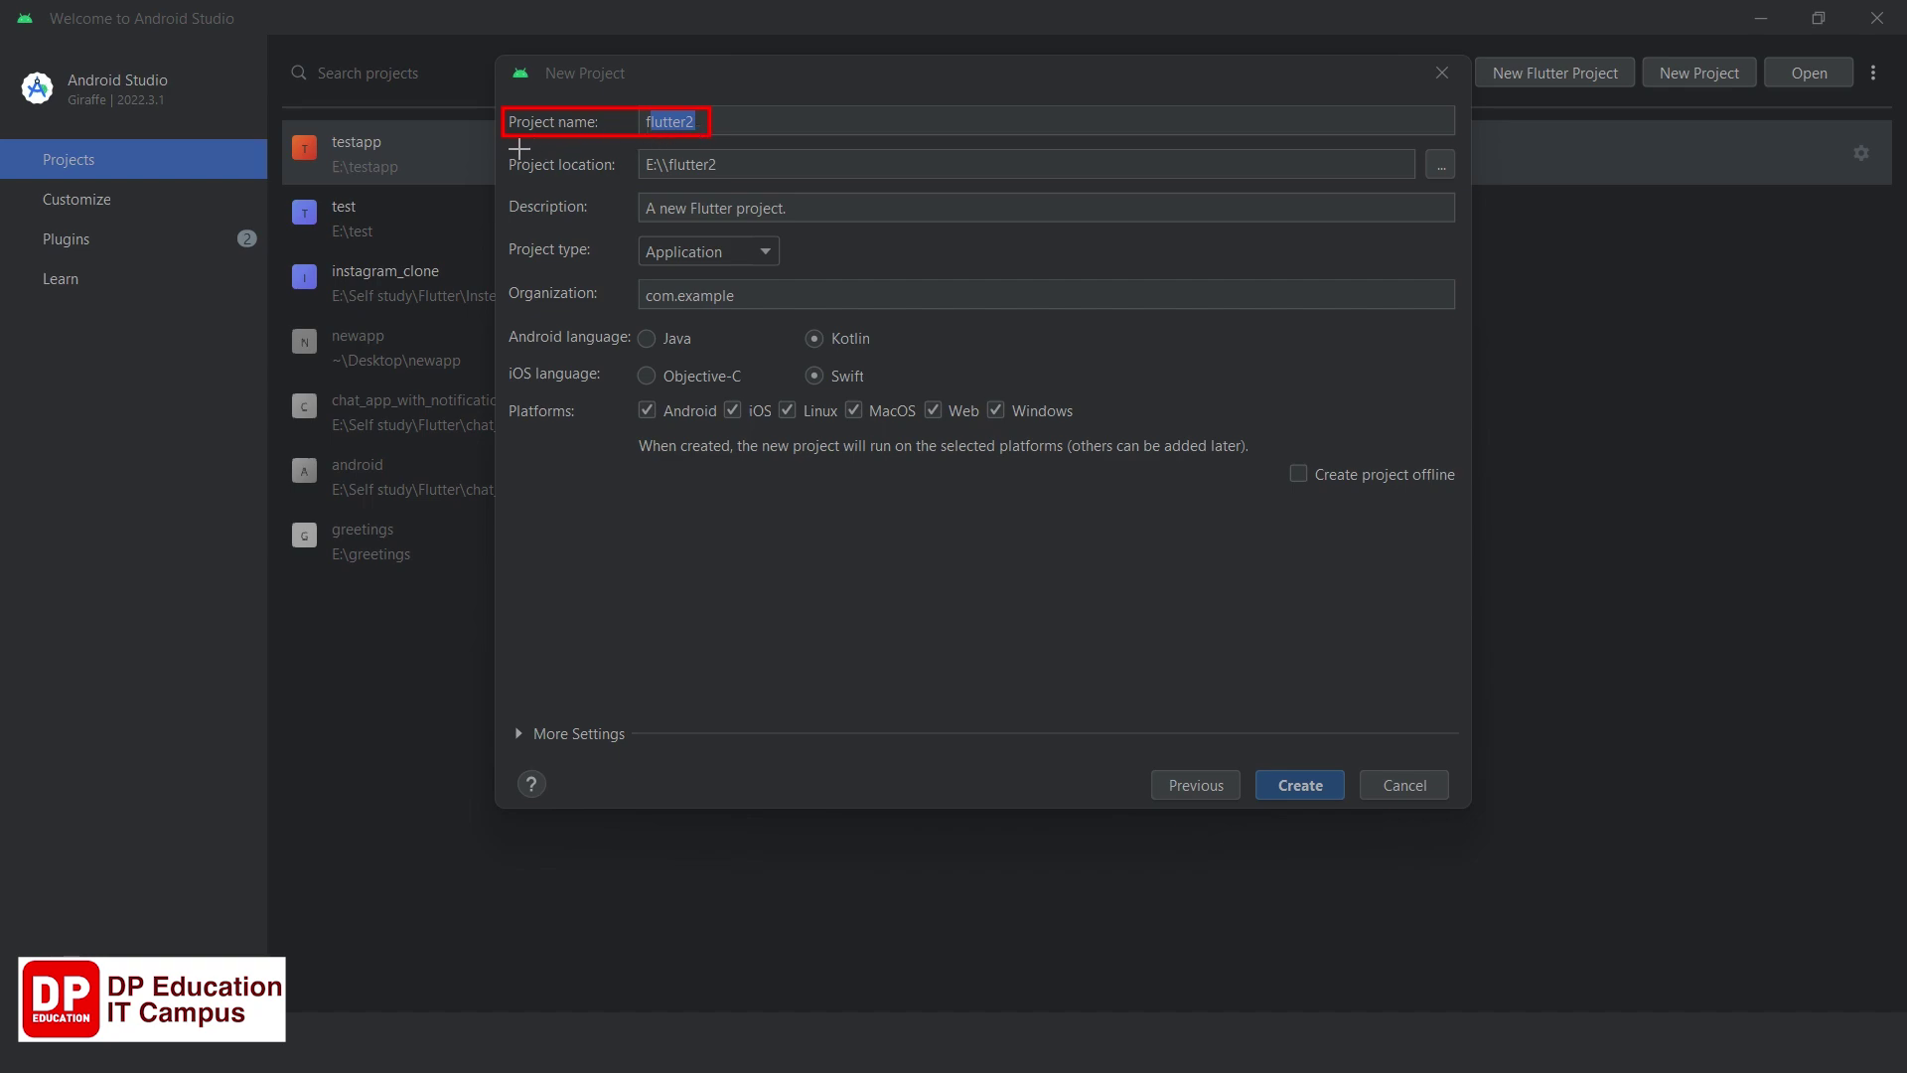
{"action": "left_click_drag", "start_coordinate": [500, 148], "coordinate": [763, 177]}
{"action": "left_click_drag", "start_coordinate": [1410, 139], "coordinate": [1463, 188]}
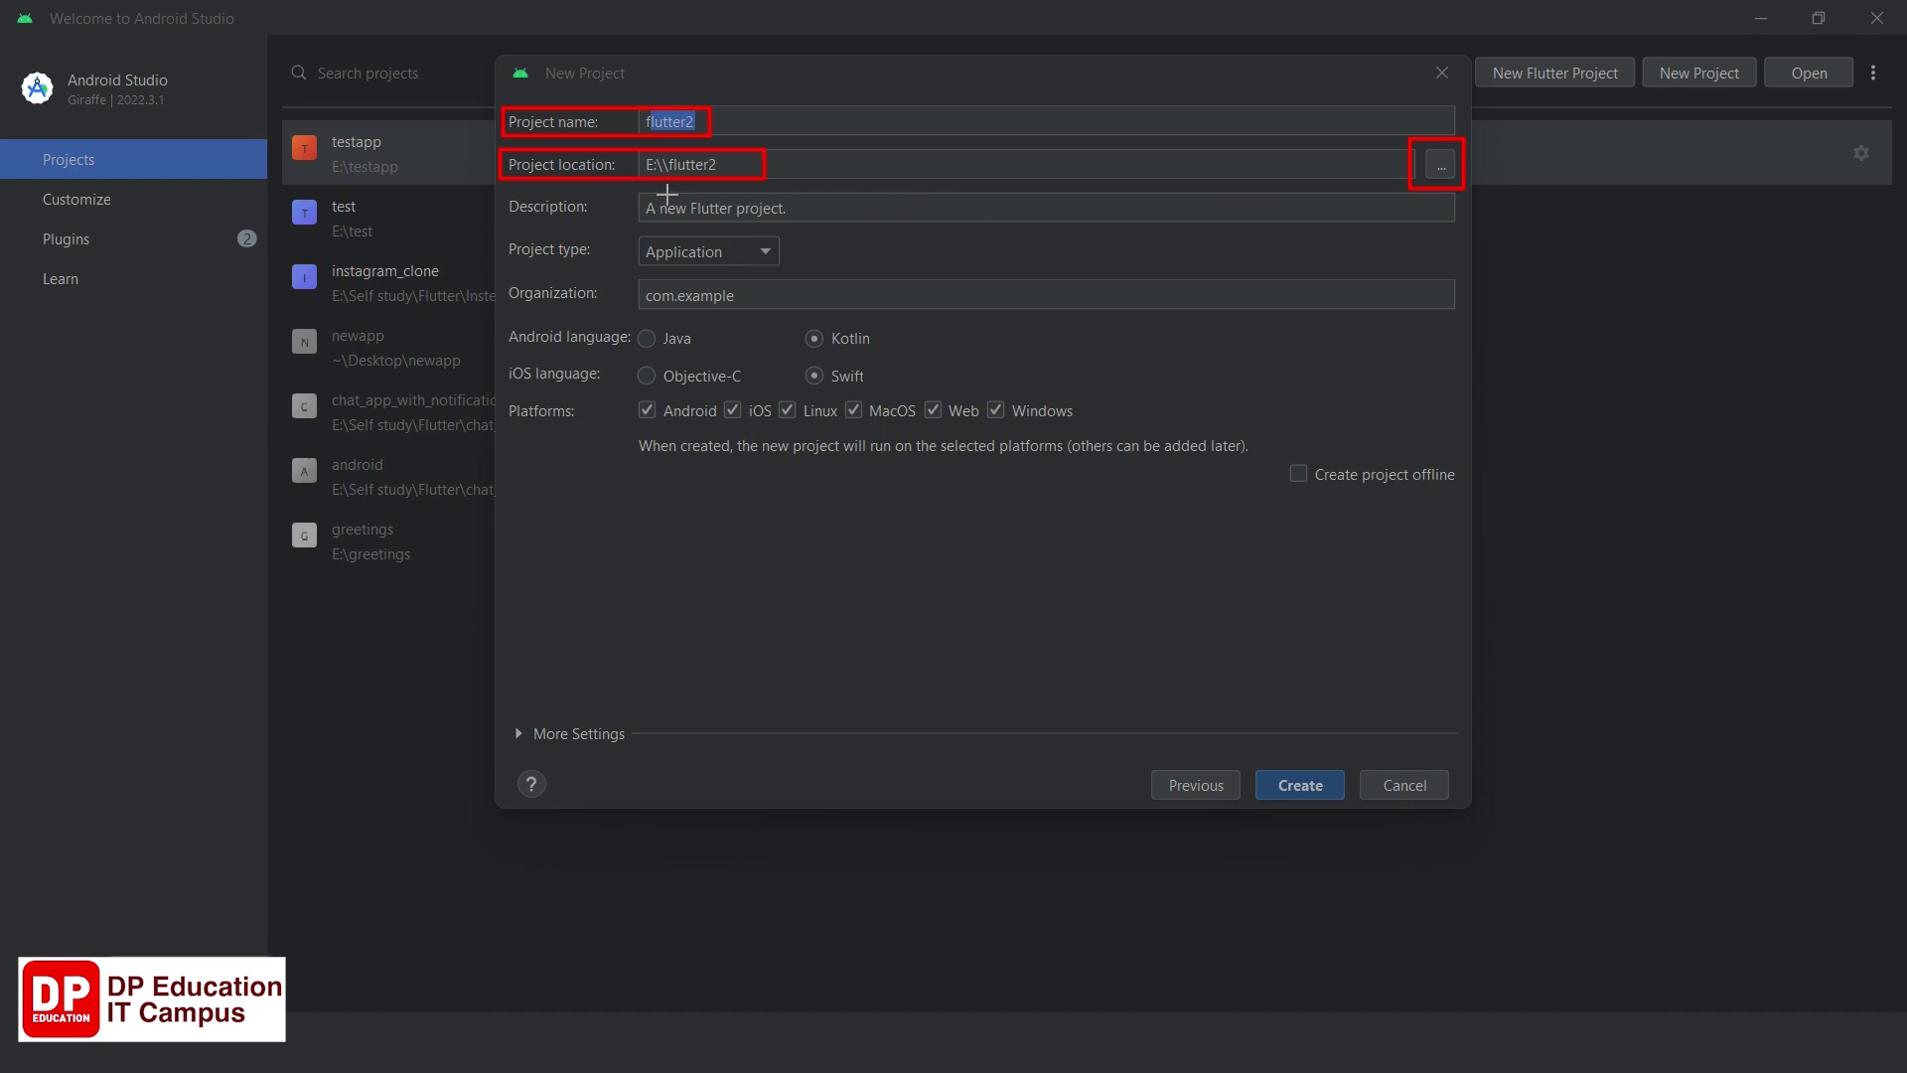
{"action": "left_click_drag", "start_coordinate": [634, 192], "coordinate": [831, 221]}
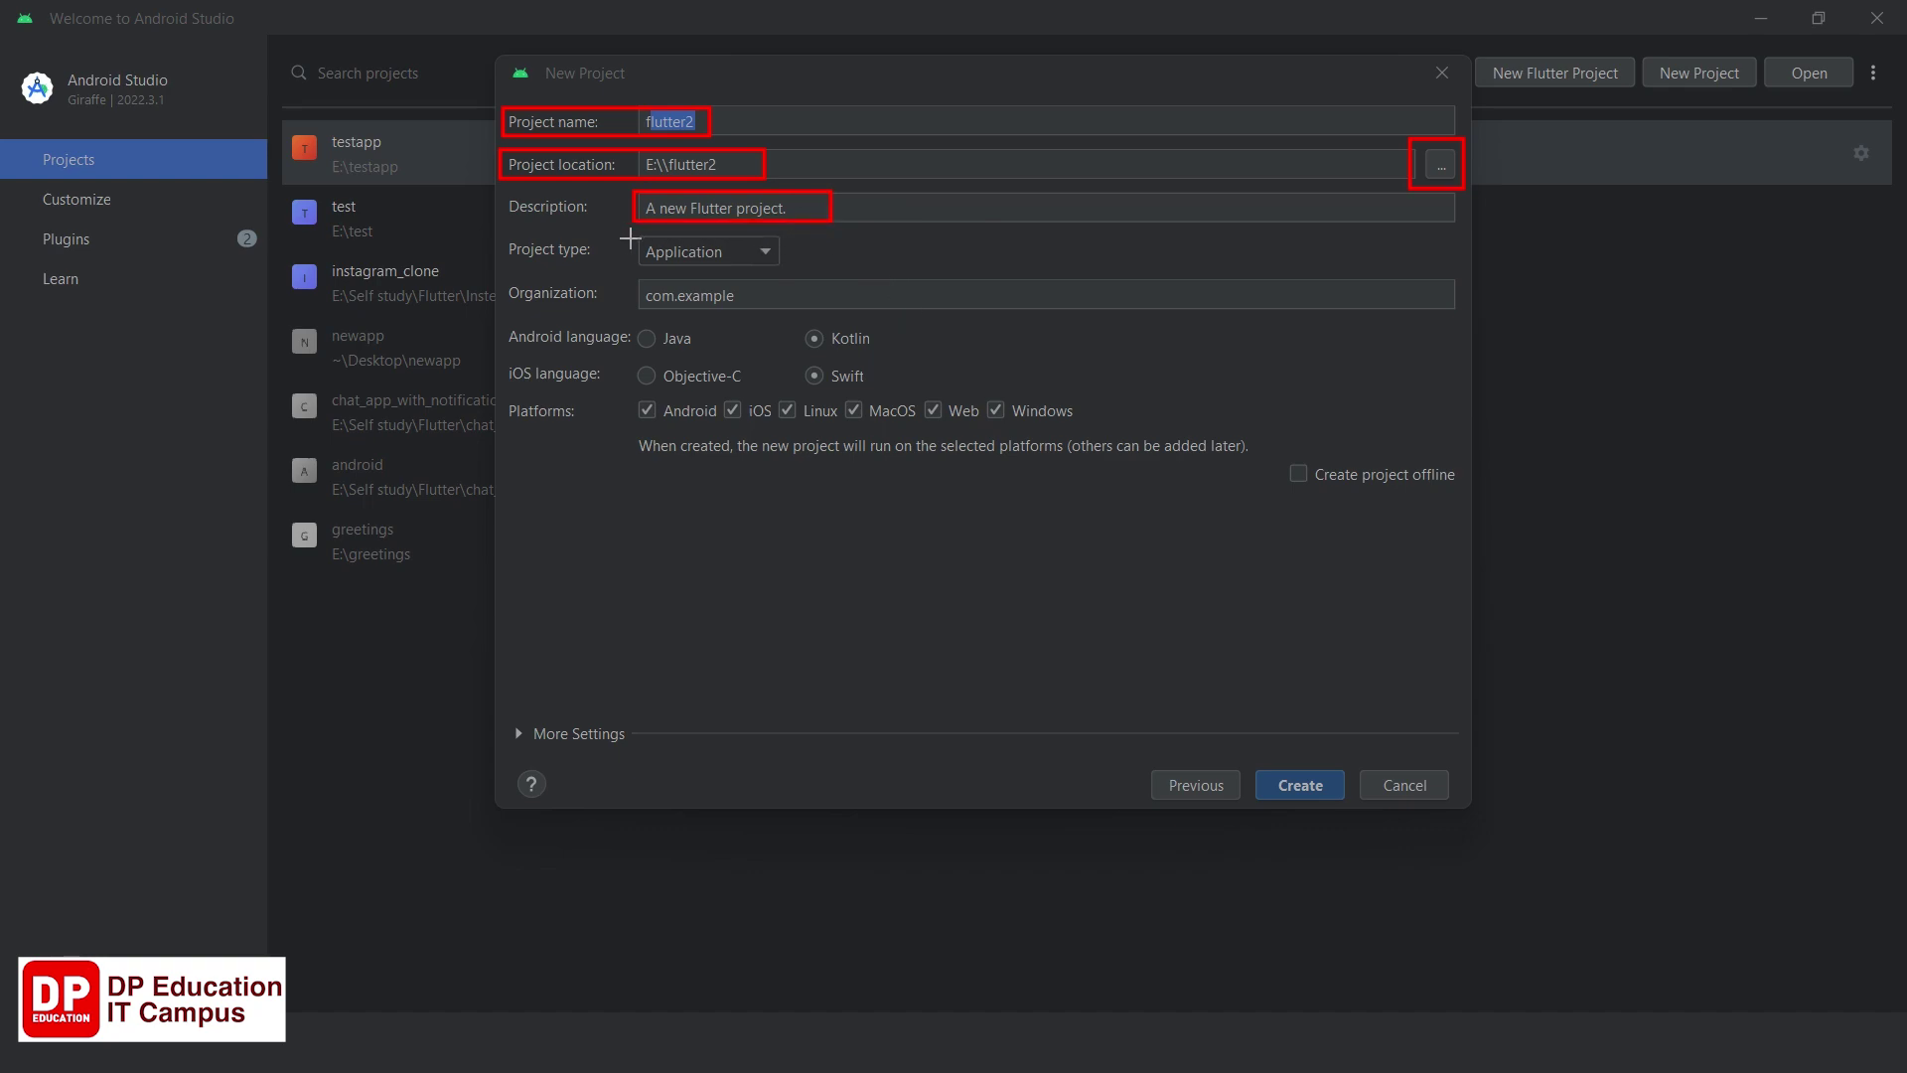
{"action": "left_click_drag", "start_coordinate": [625, 228], "coordinate": [799, 265]}
{"action": "mouse_move", "coordinate": [501, 275]}
{"action": "left_mouse_down"}
{"action": "mouse_move", "coordinate": [597, 315]}
{"action": "mouse_move", "coordinate": [1464, 313]}
{"action": "left_mouse_up"}
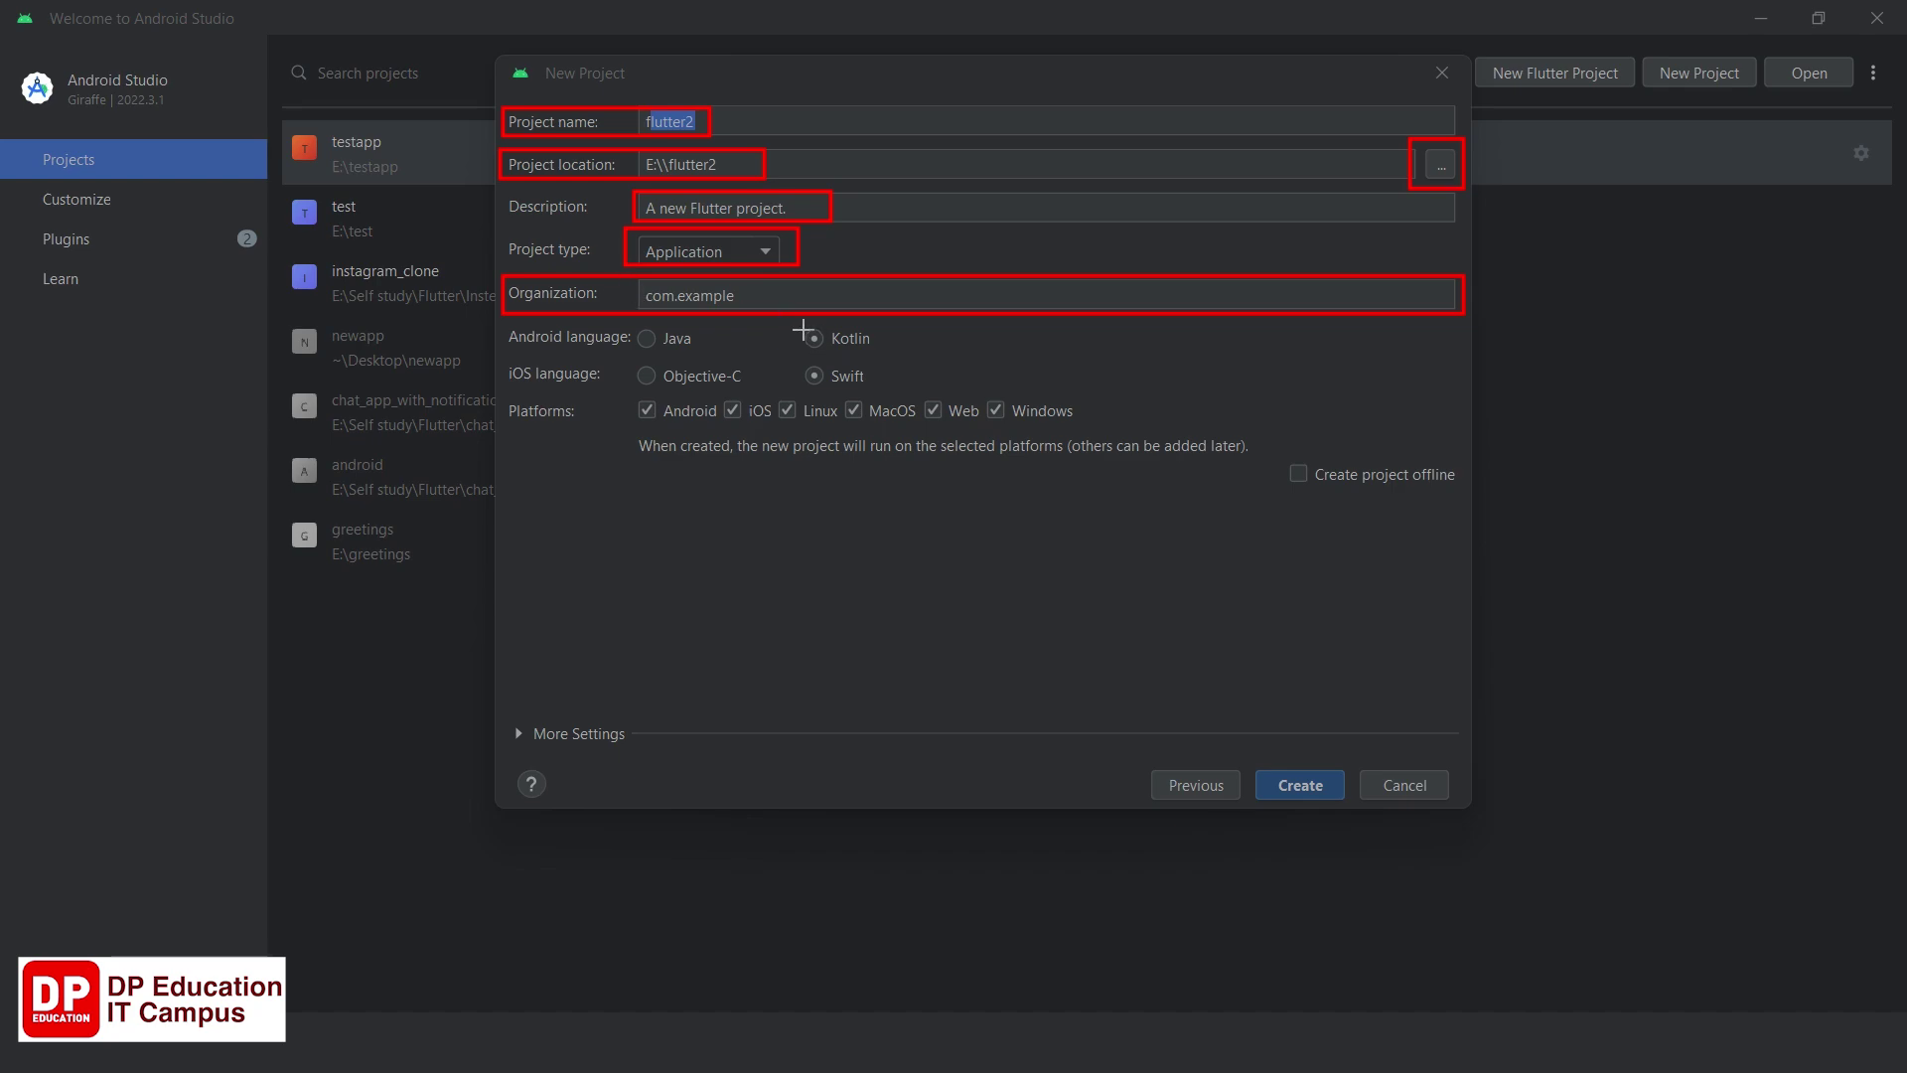
{"action": "left_click_drag", "start_coordinate": [803, 330], "coordinate": [872, 350]}
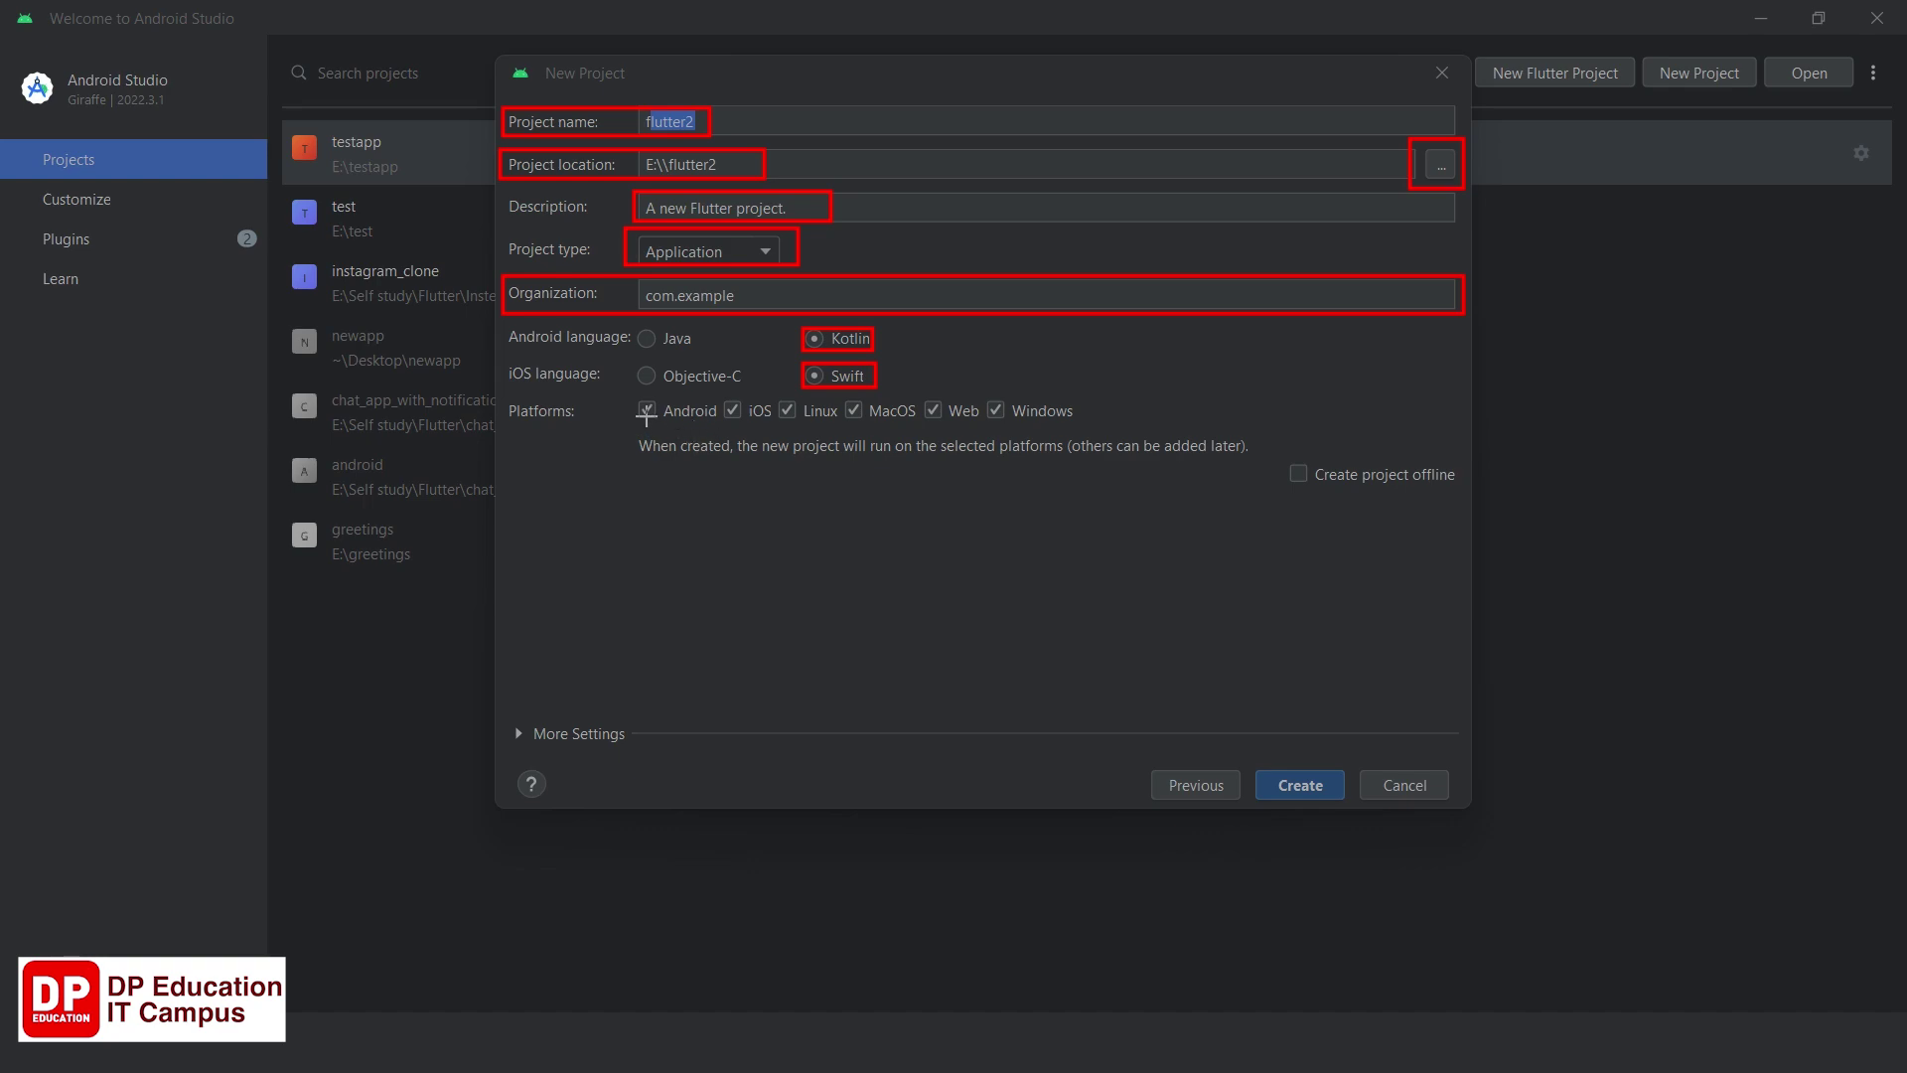
{"action": "left_click_drag", "start_coordinate": [636, 394], "coordinate": [1155, 427]}
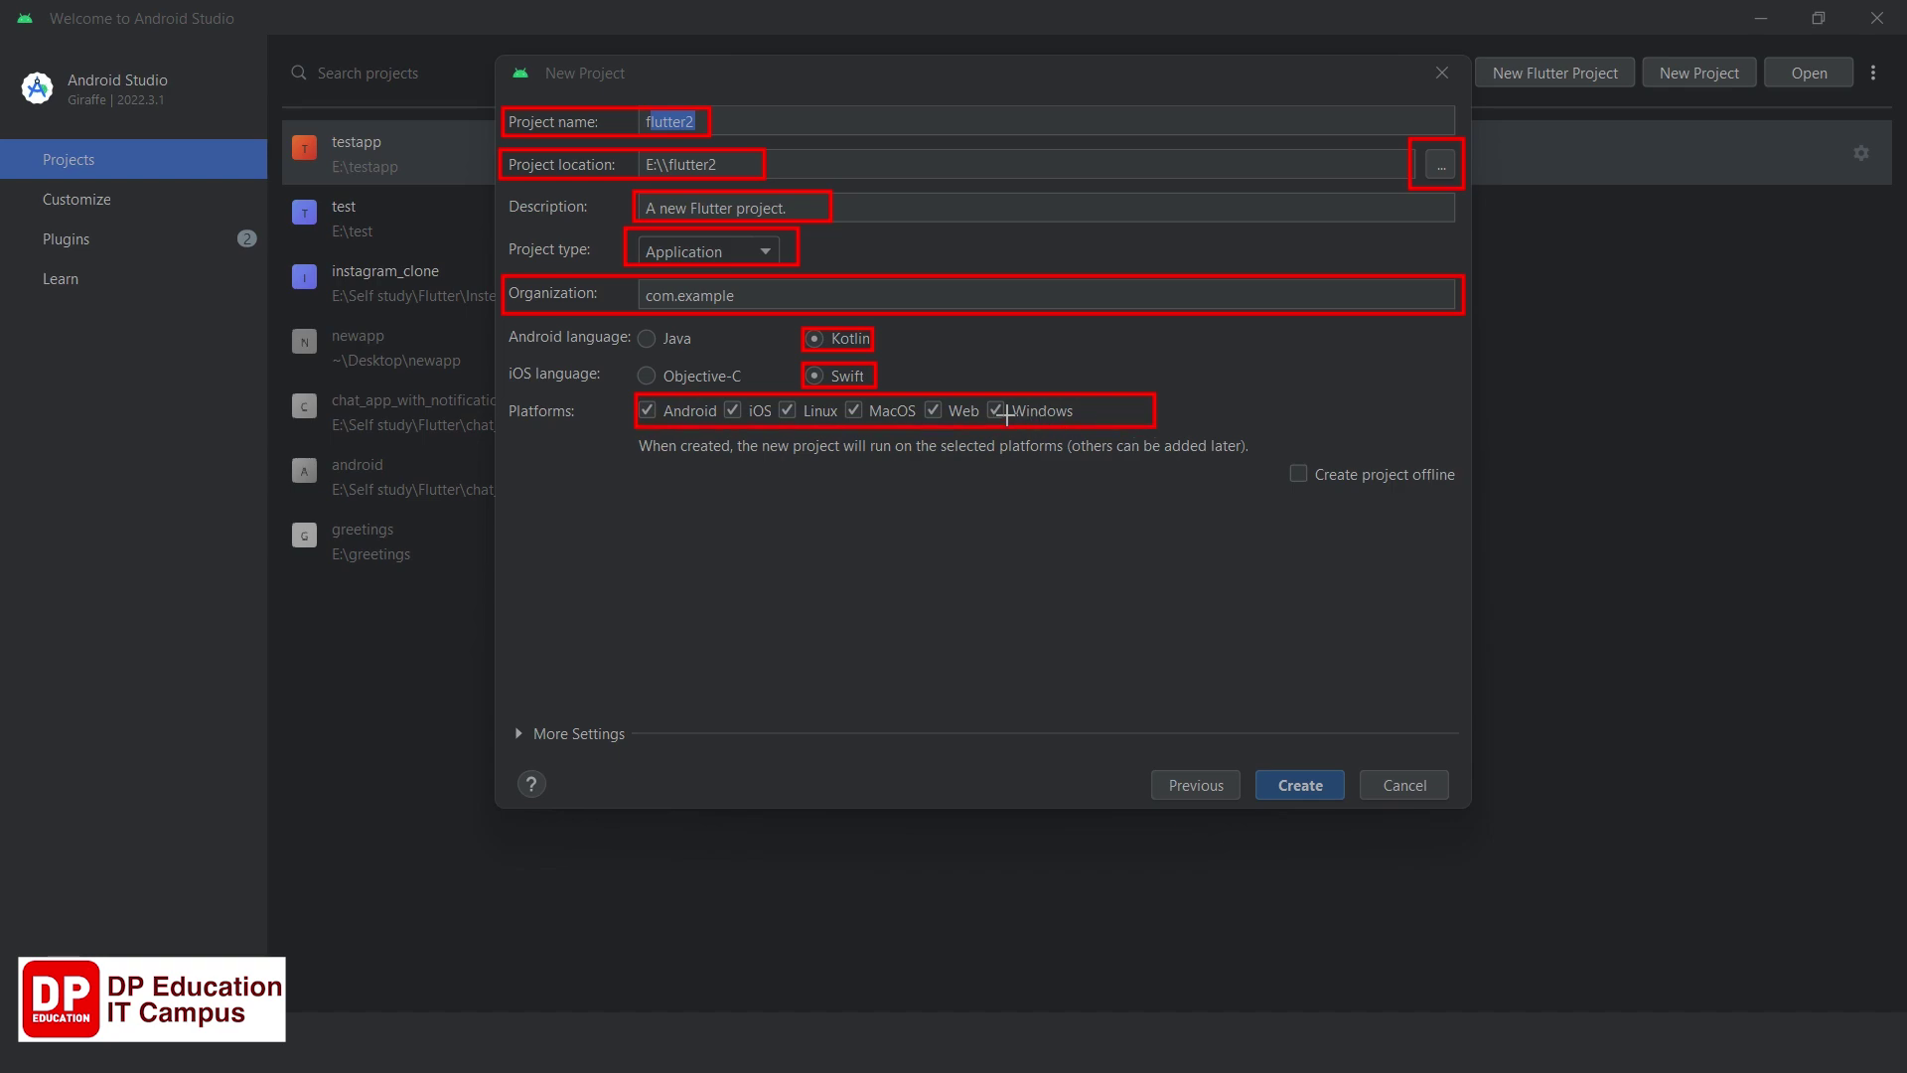
{"action": "key", "text": "ctrl+z"}
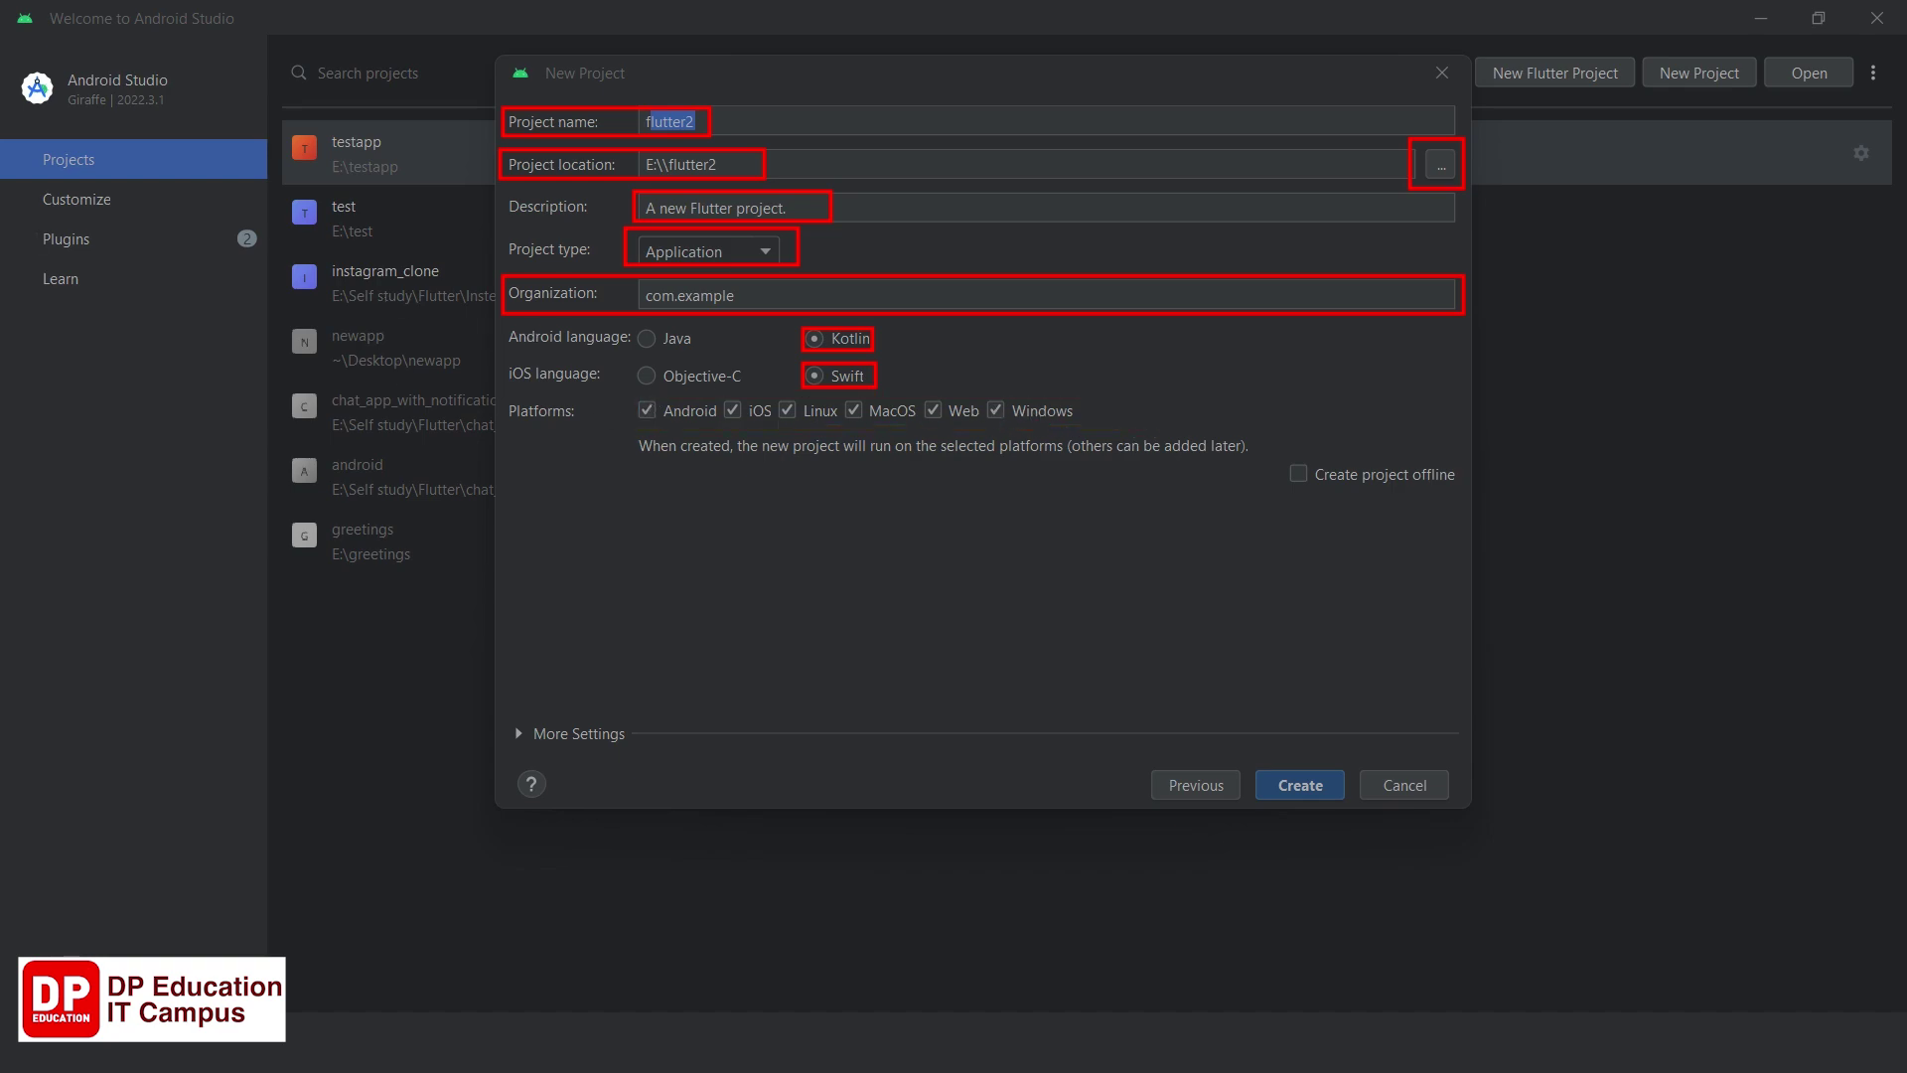
{"action": "left_click", "coordinate": [996, 412]}
{"action": "left_click", "coordinate": [996, 409]}
{"action": "key", "text": "super+shift+s"}
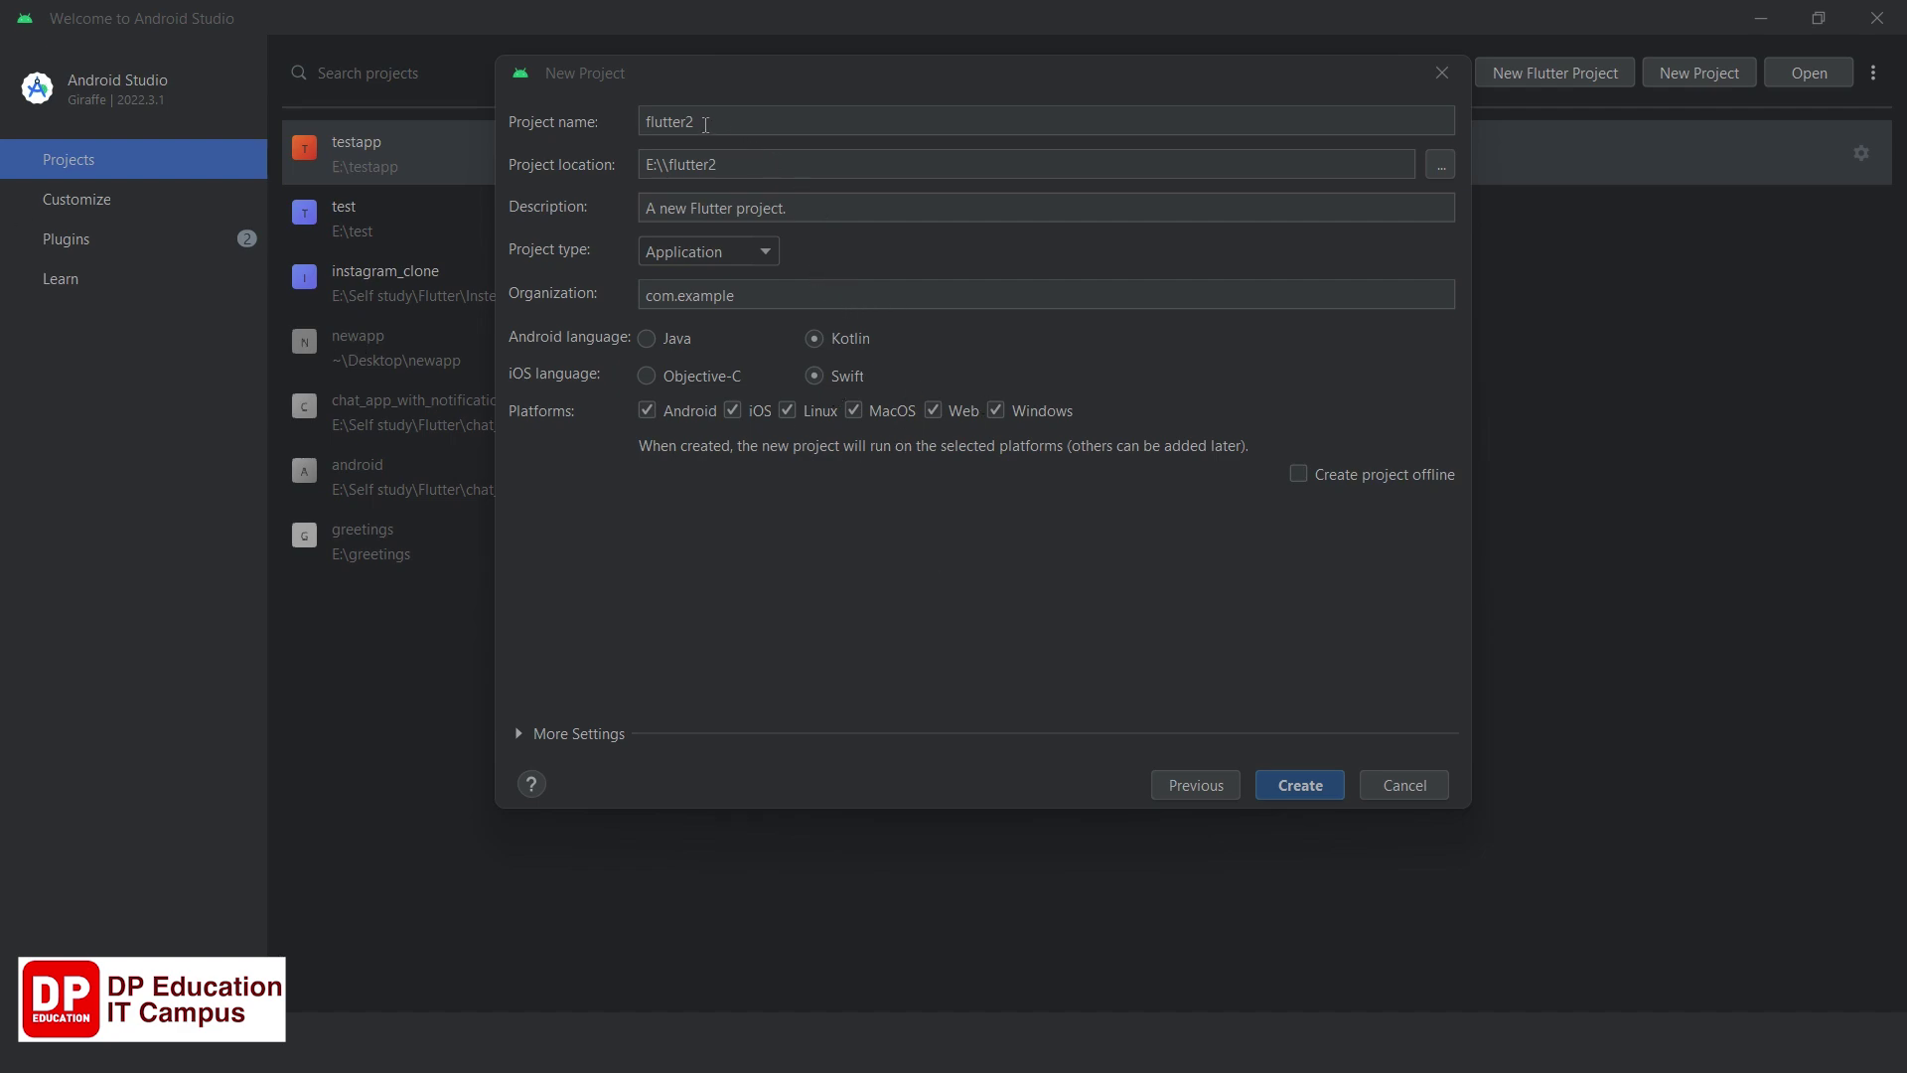
Create the flutter2 application project with the default description, organization, languages and platforms, and maximize its project window.
{"action": "left_click_drag", "start_coordinate": [702, 121], "coordinate": [638, 121]}
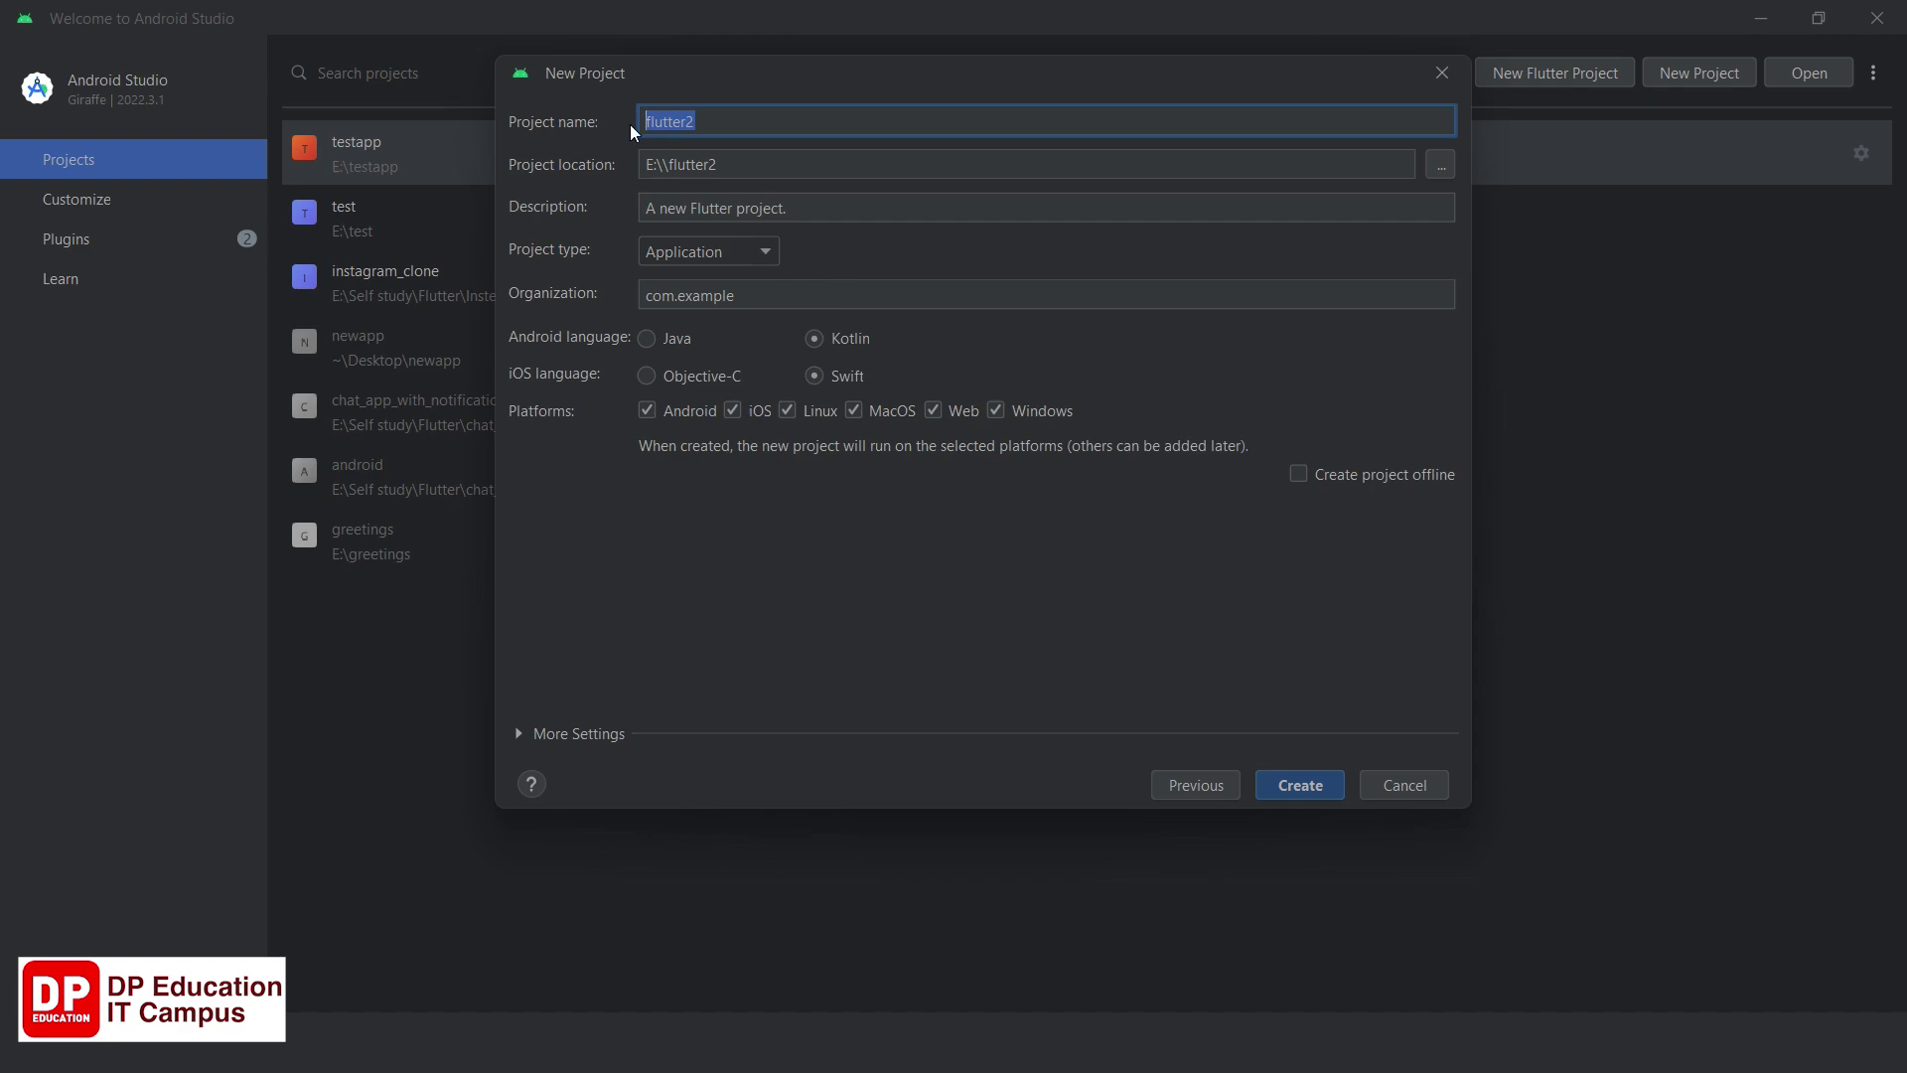
{"action": "left_click_drag", "start_coordinate": [809, 208], "coordinate": [634, 214]}
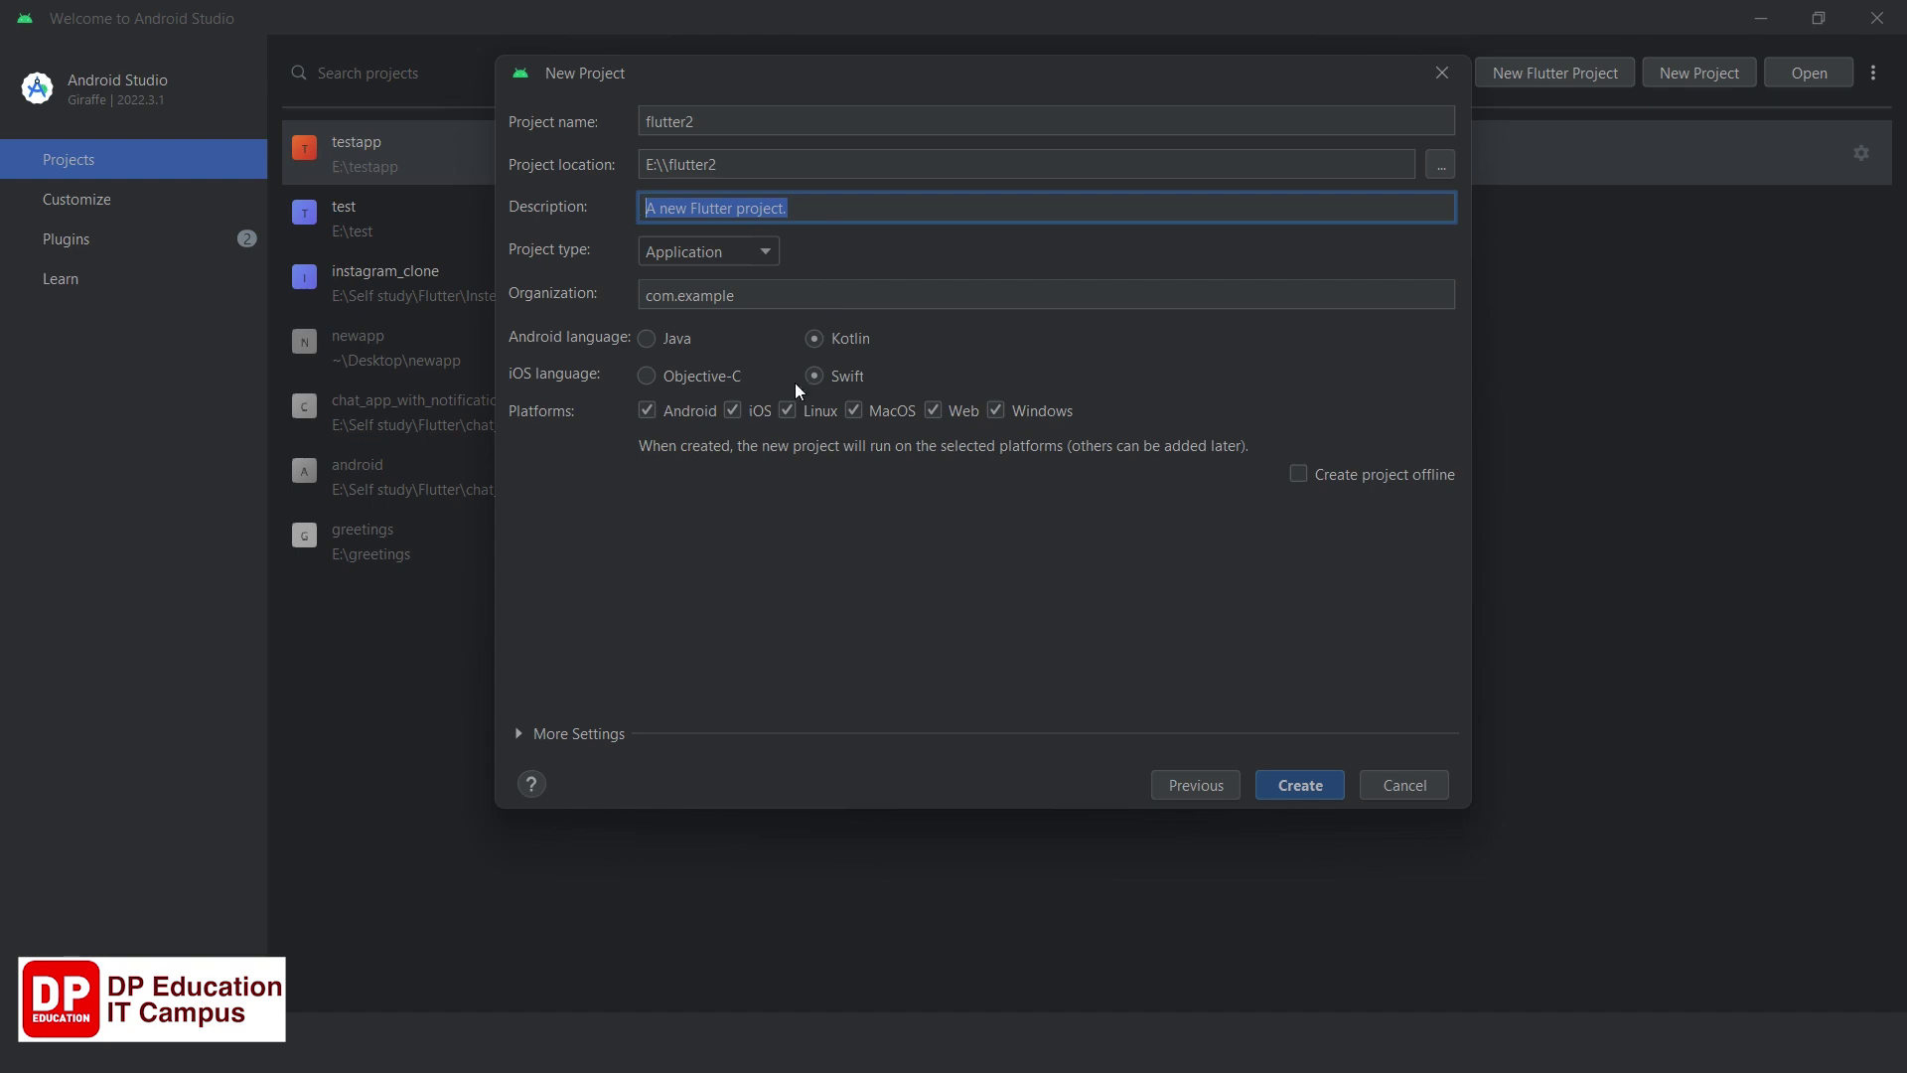
{"action": "left_click", "coordinate": [1300, 785]}
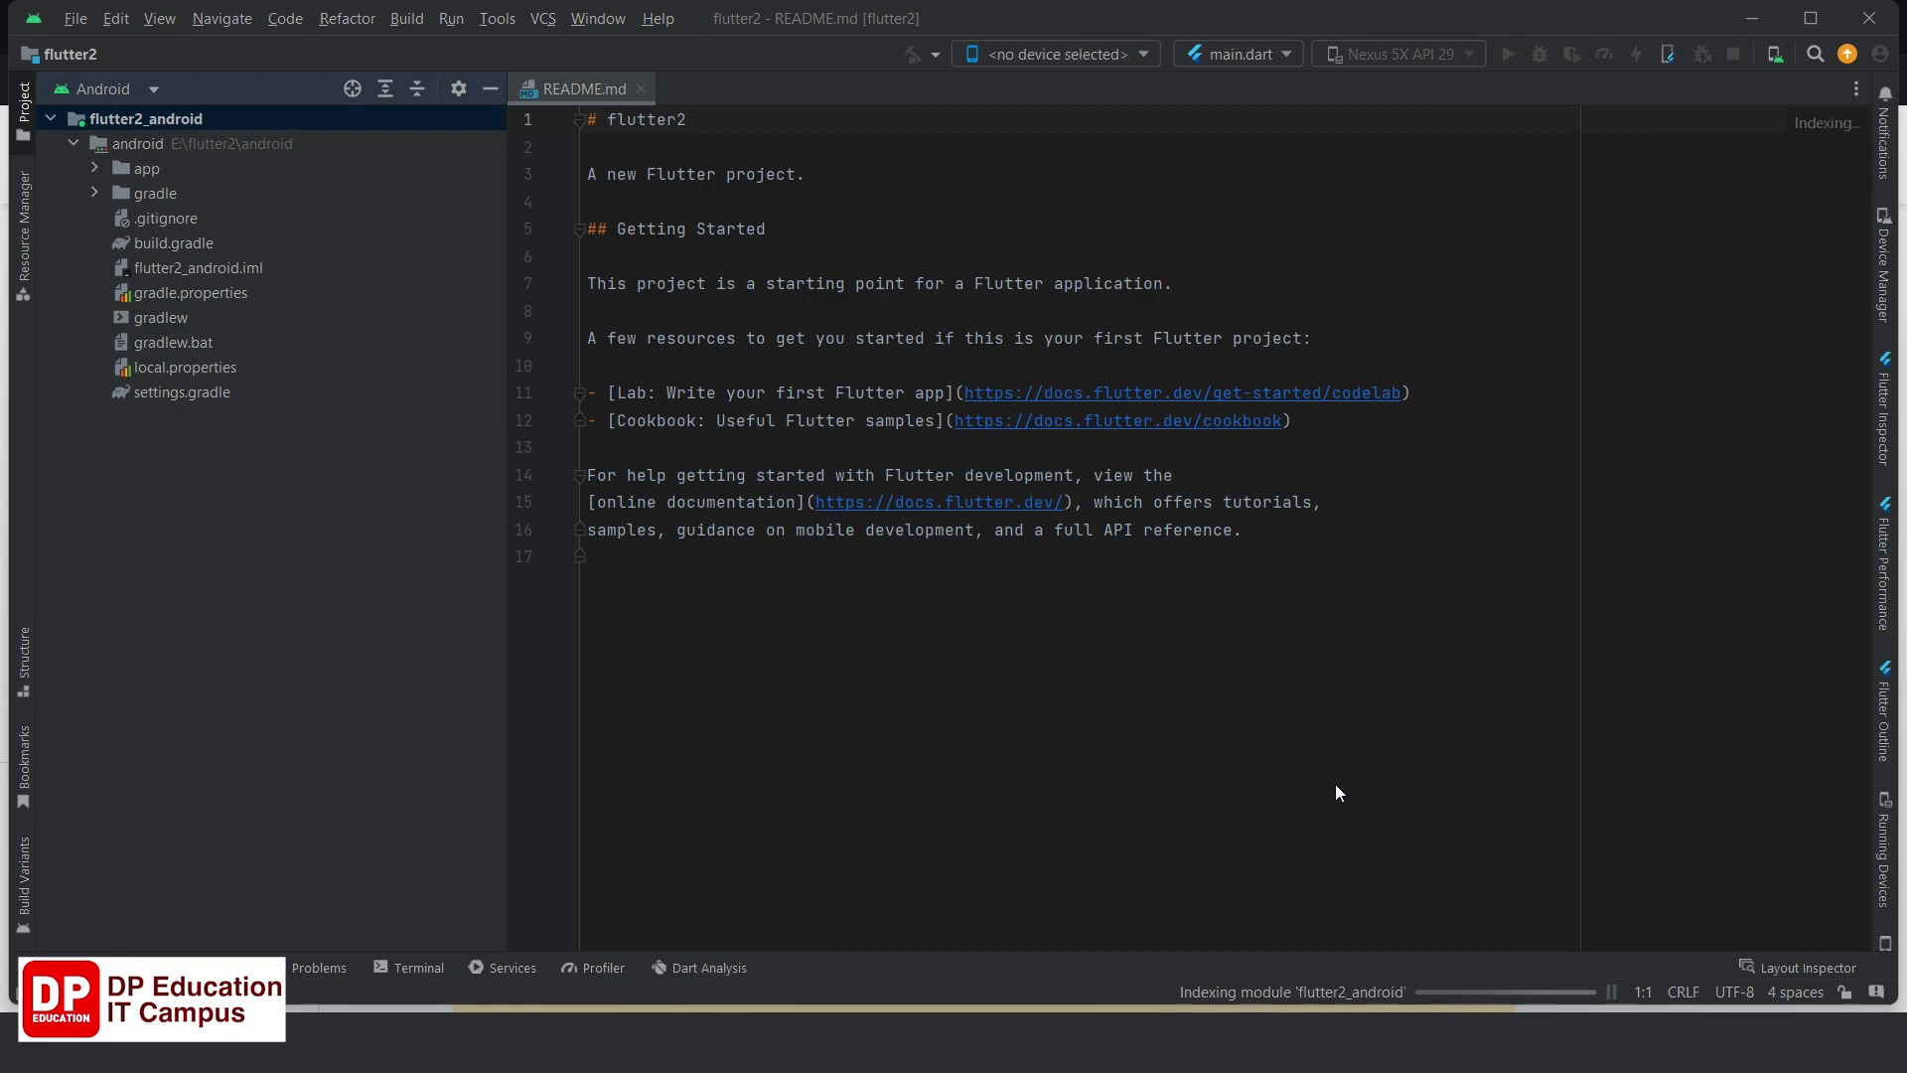
{"action": "left_click", "coordinate": [1812, 21]}
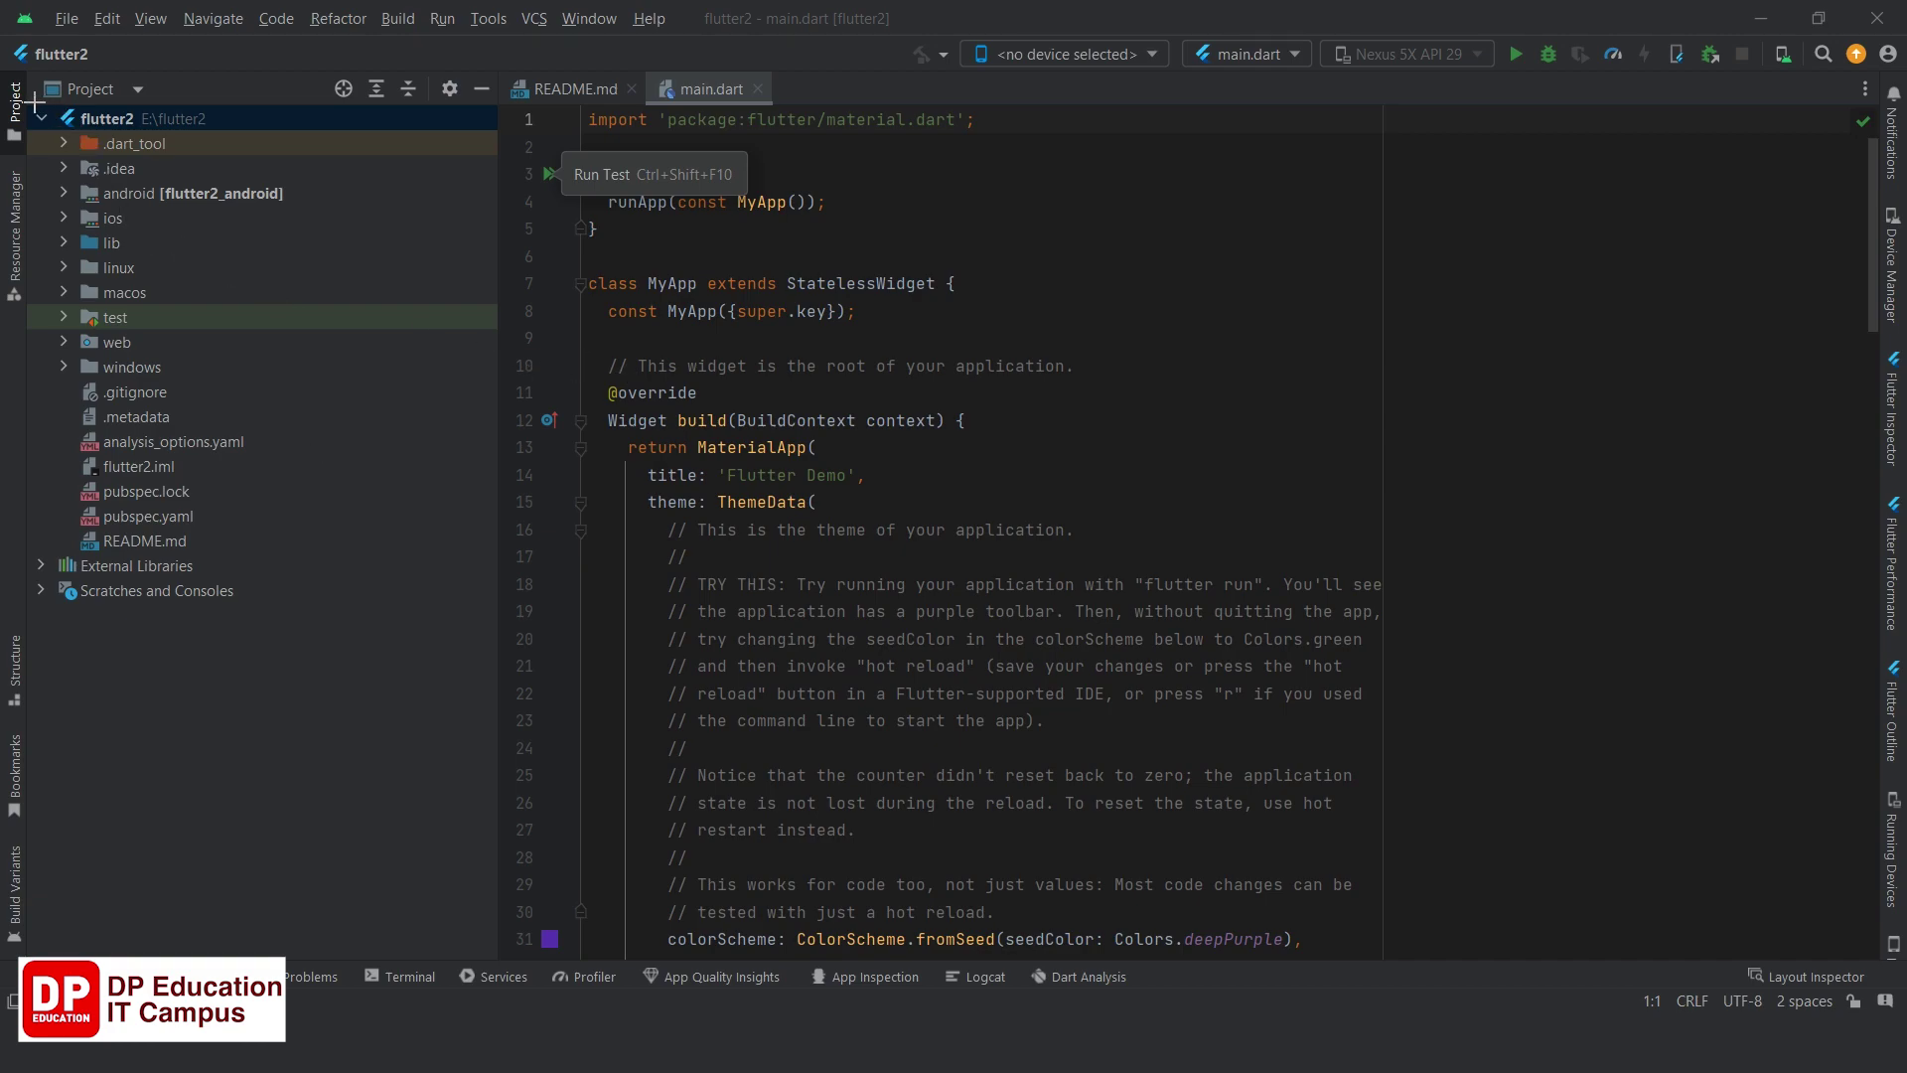
{"action": "mouse_move", "coordinate": [35, 103]}
{"action": "left_mouse_down"}
{"action": "mouse_move", "coordinate": [311, 682]}
{"action": "mouse_move", "coordinate": [487, 738]}
{"action": "left_mouse_up"}
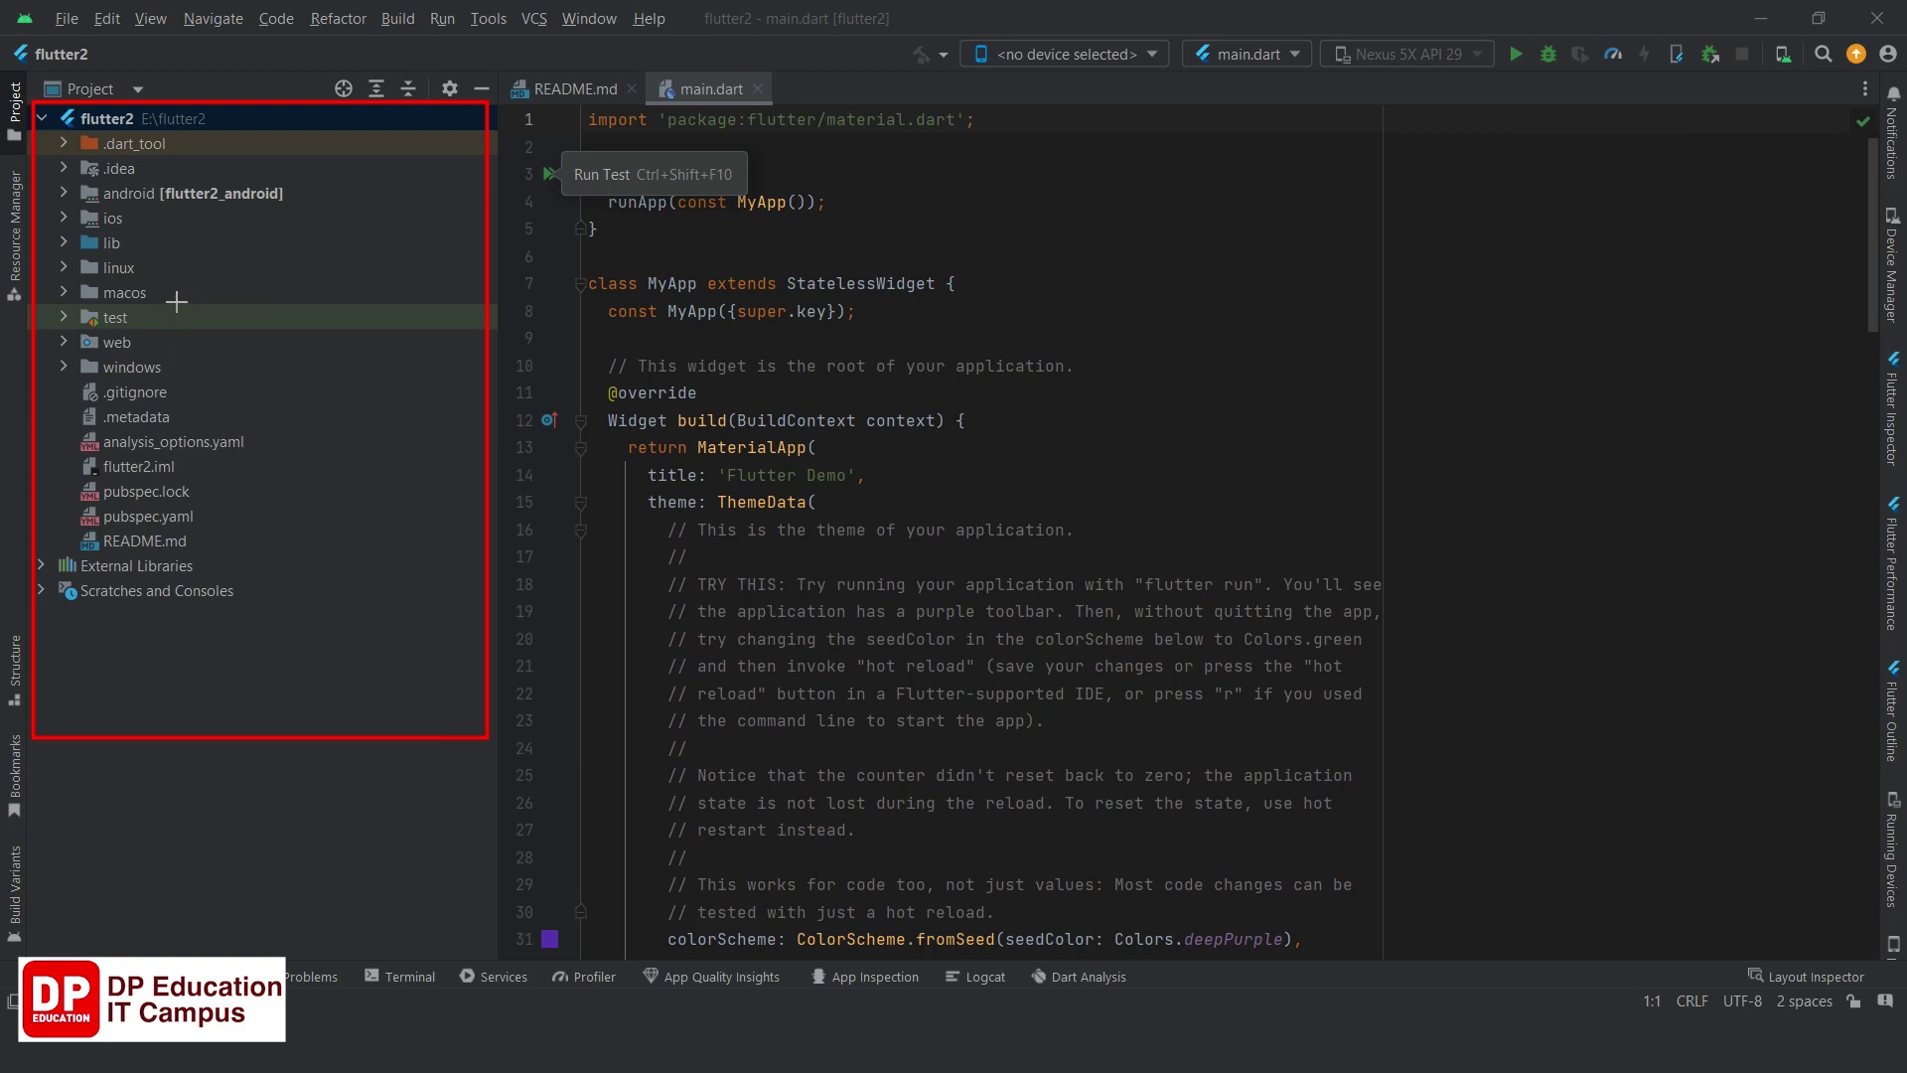
{"action": "left_click_drag", "start_coordinate": [581, 106], "coordinate": [669, 275]}
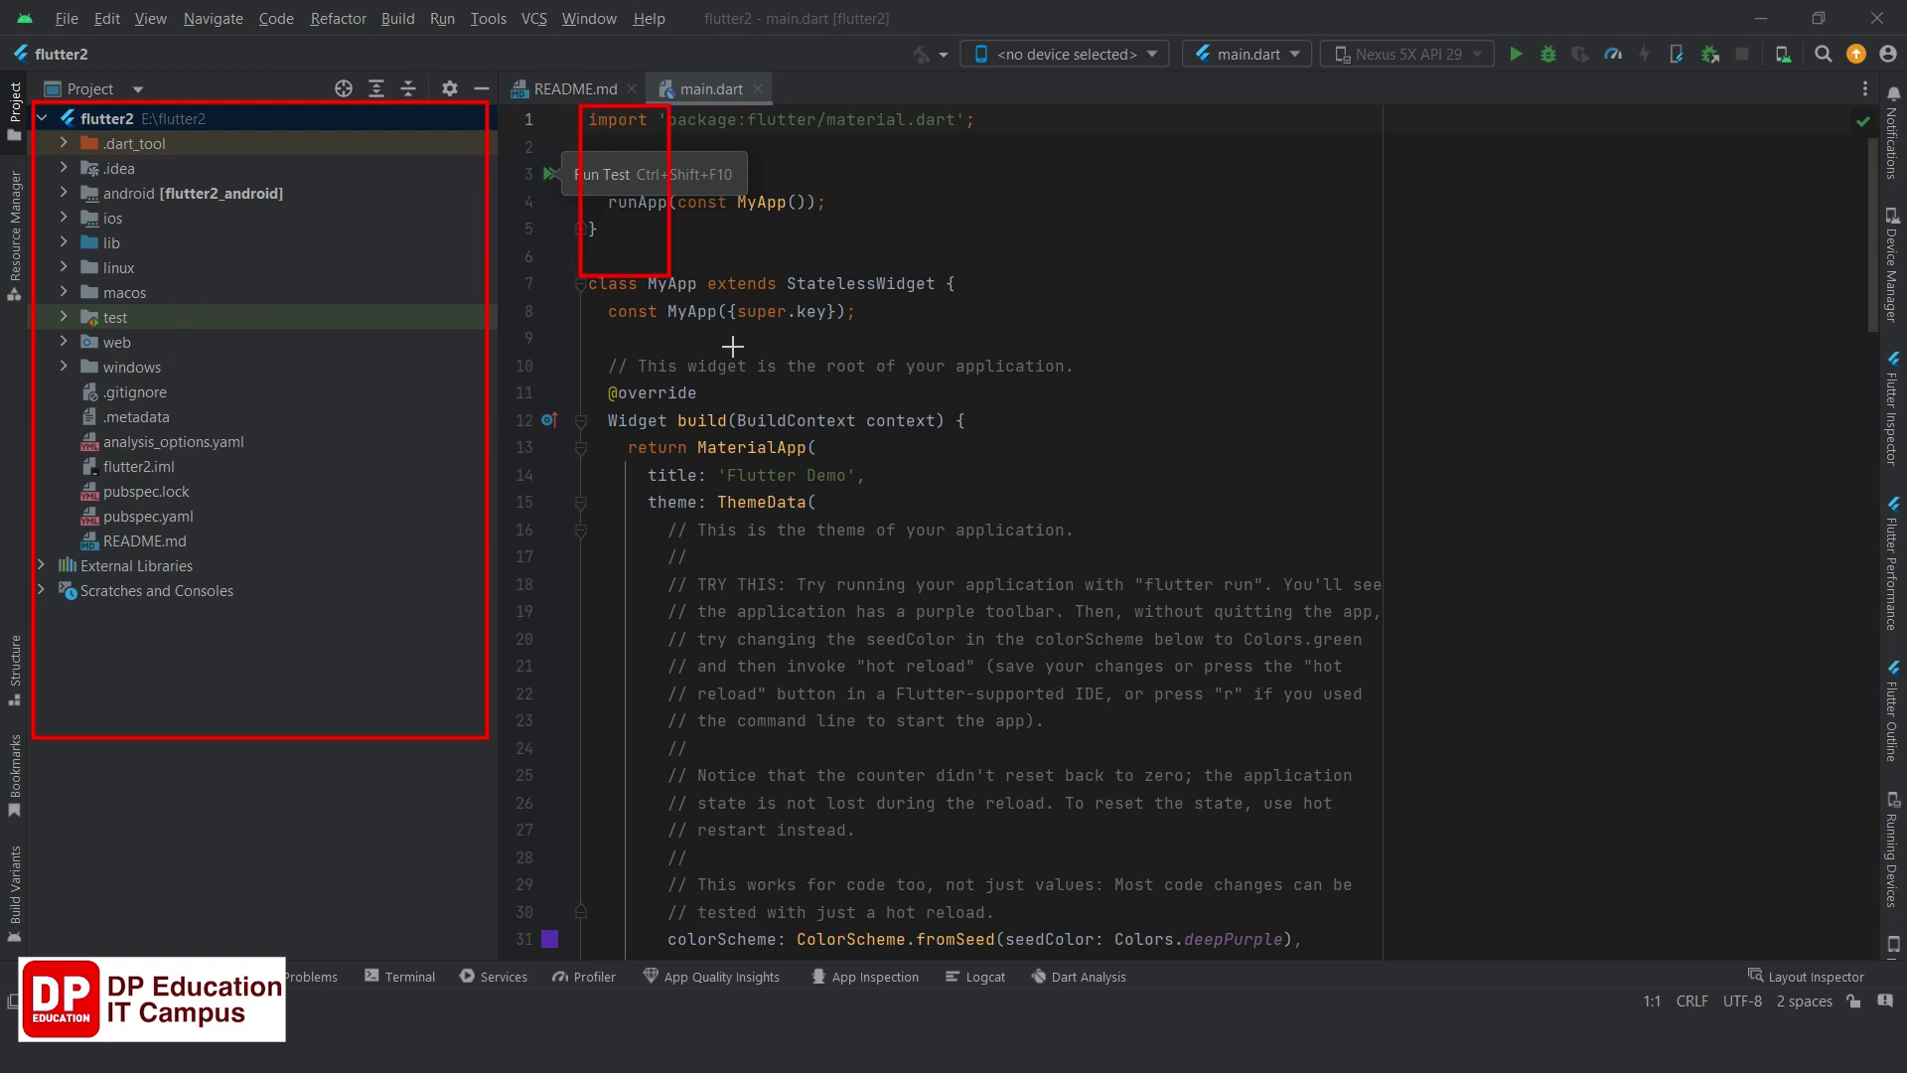
{"action": "left_click_drag", "start_coordinate": [733, 345], "coordinate": [1447, 942]}
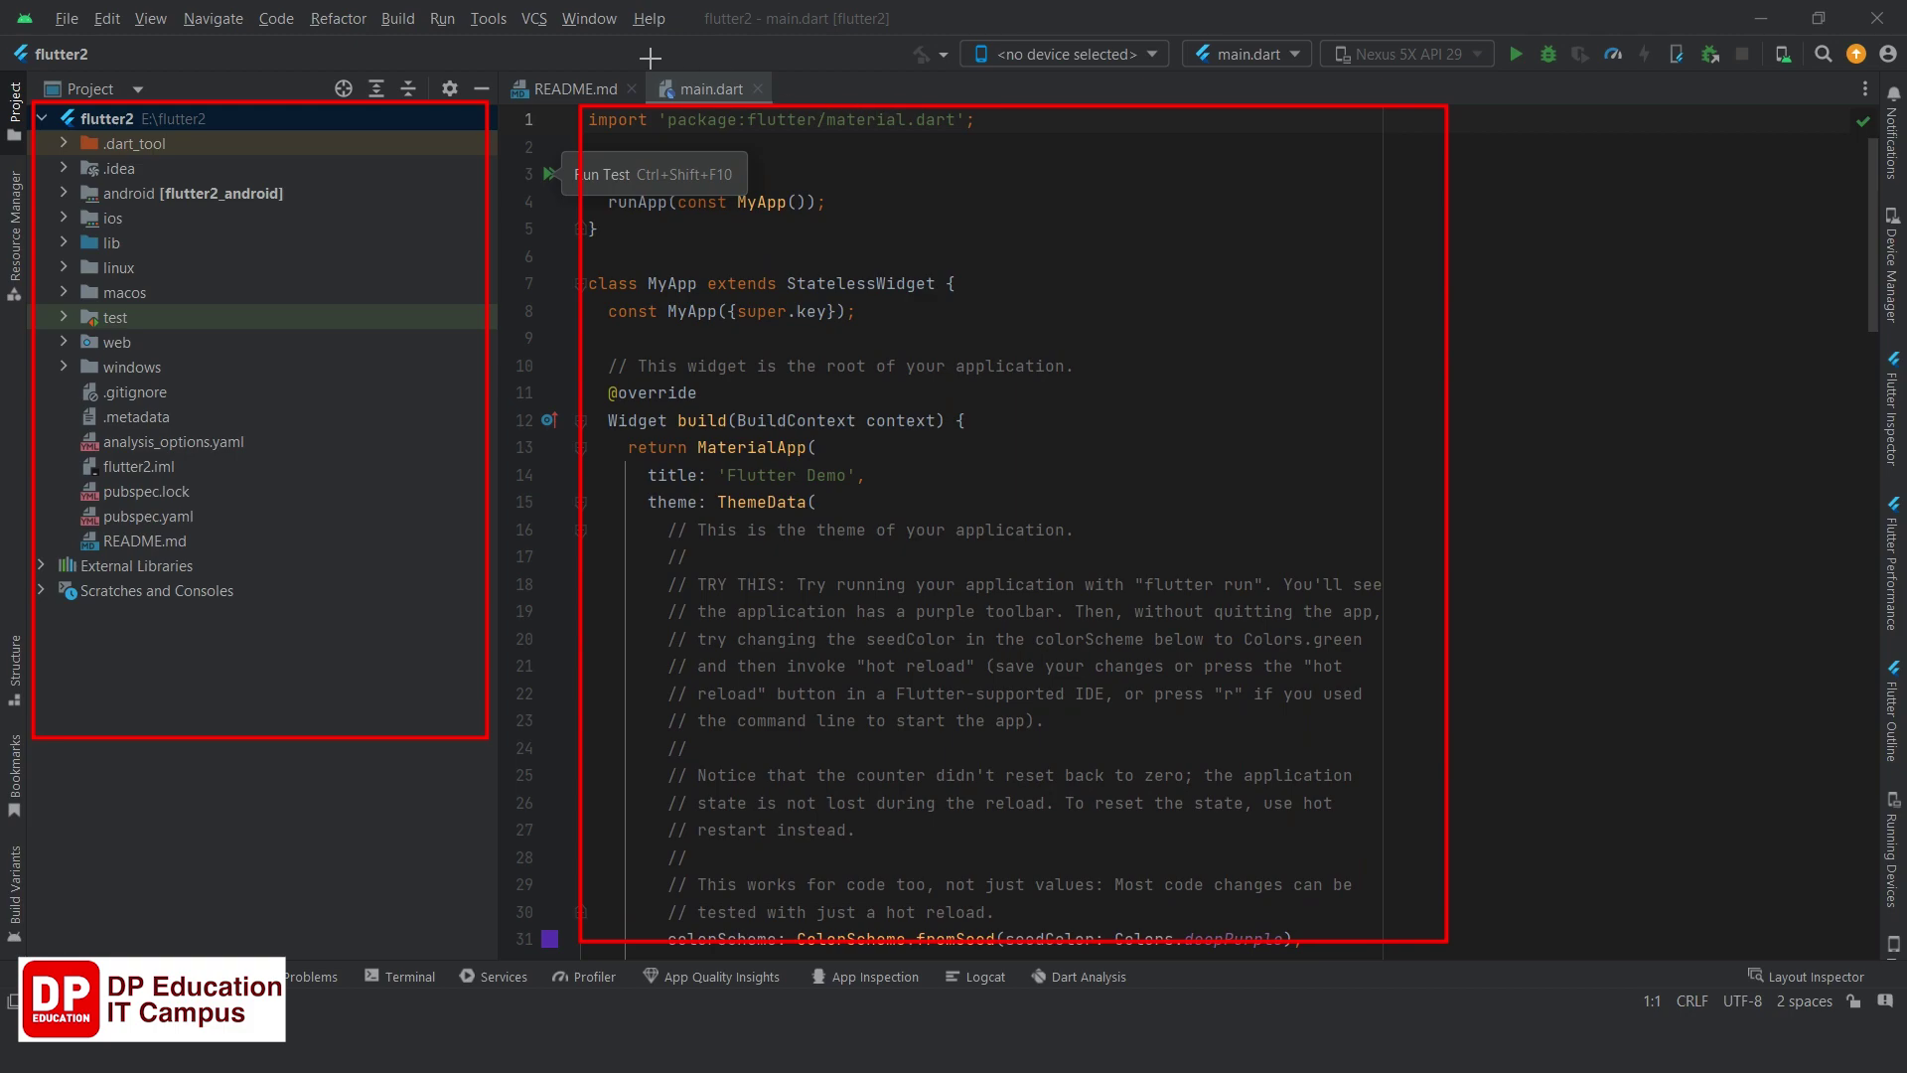
{"action": "mouse_move", "coordinate": [639, 58]}
{"action": "left_mouse_down"}
{"action": "mouse_move", "coordinate": [688, 123]}
{"action": "mouse_move", "coordinate": [766, 135]}
{"action": "mouse_move", "coordinate": [785, 111]}
{"action": "mouse_move", "coordinate": [752, 100]}
{"action": "left_mouse_up"}
{"action": "key", "text": "ctrl+z"}
{"action": "key", "text": "ctrl+z"}
{"action": "key", "text": "ctrl+z"}
{"action": "key", "text": "ctrl+z"}
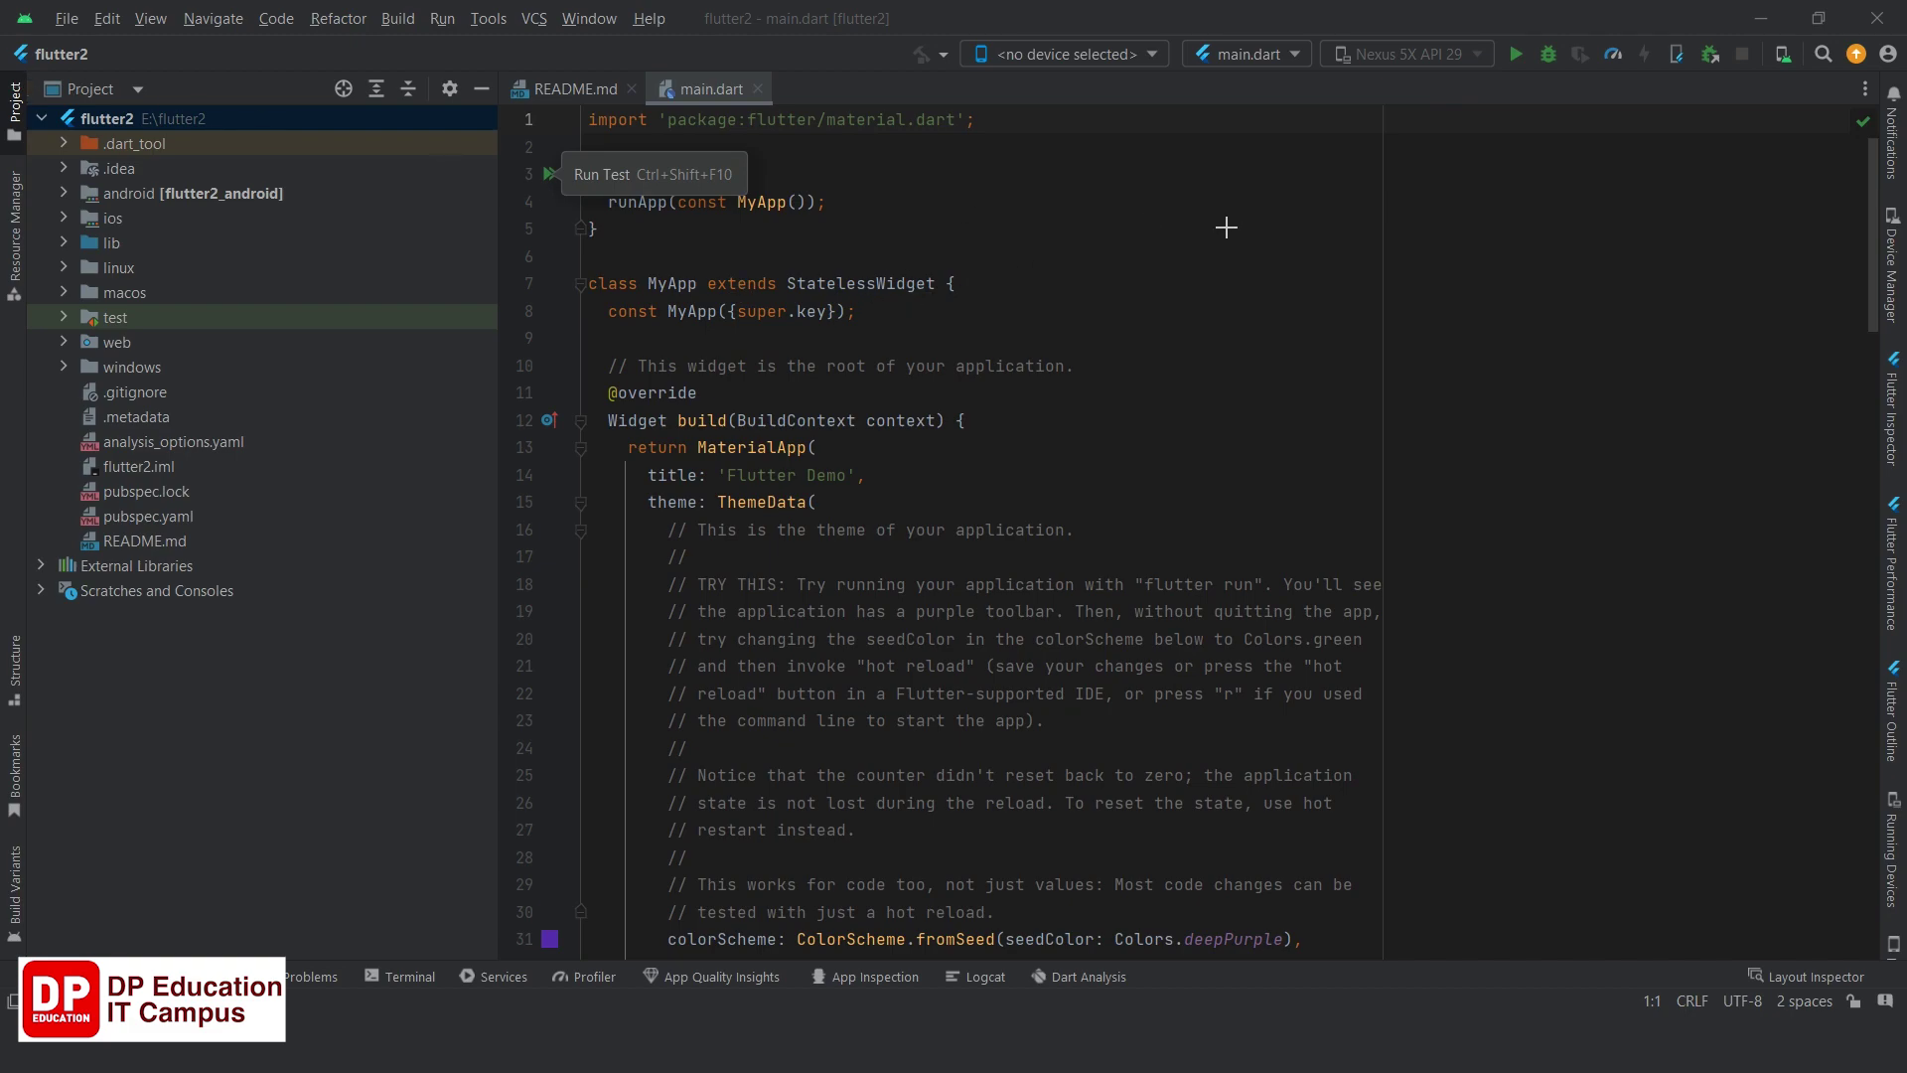
{"action": "mouse_move", "coordinate": [911, 18]}
{"action": "left_mouse_down"}
{"action": "mouse_move", "coordinate": [1097, 109]}
{"action": "mouse_move", "coordinate": [1180, 96]}
{"action": "left_mouse_up"}
{"action": "key", "text": "Escape"}
Look through the available target devices and Android emulators for running the app without choosing one.
{"action": "left_click", "coordinate": [1149, 53]}
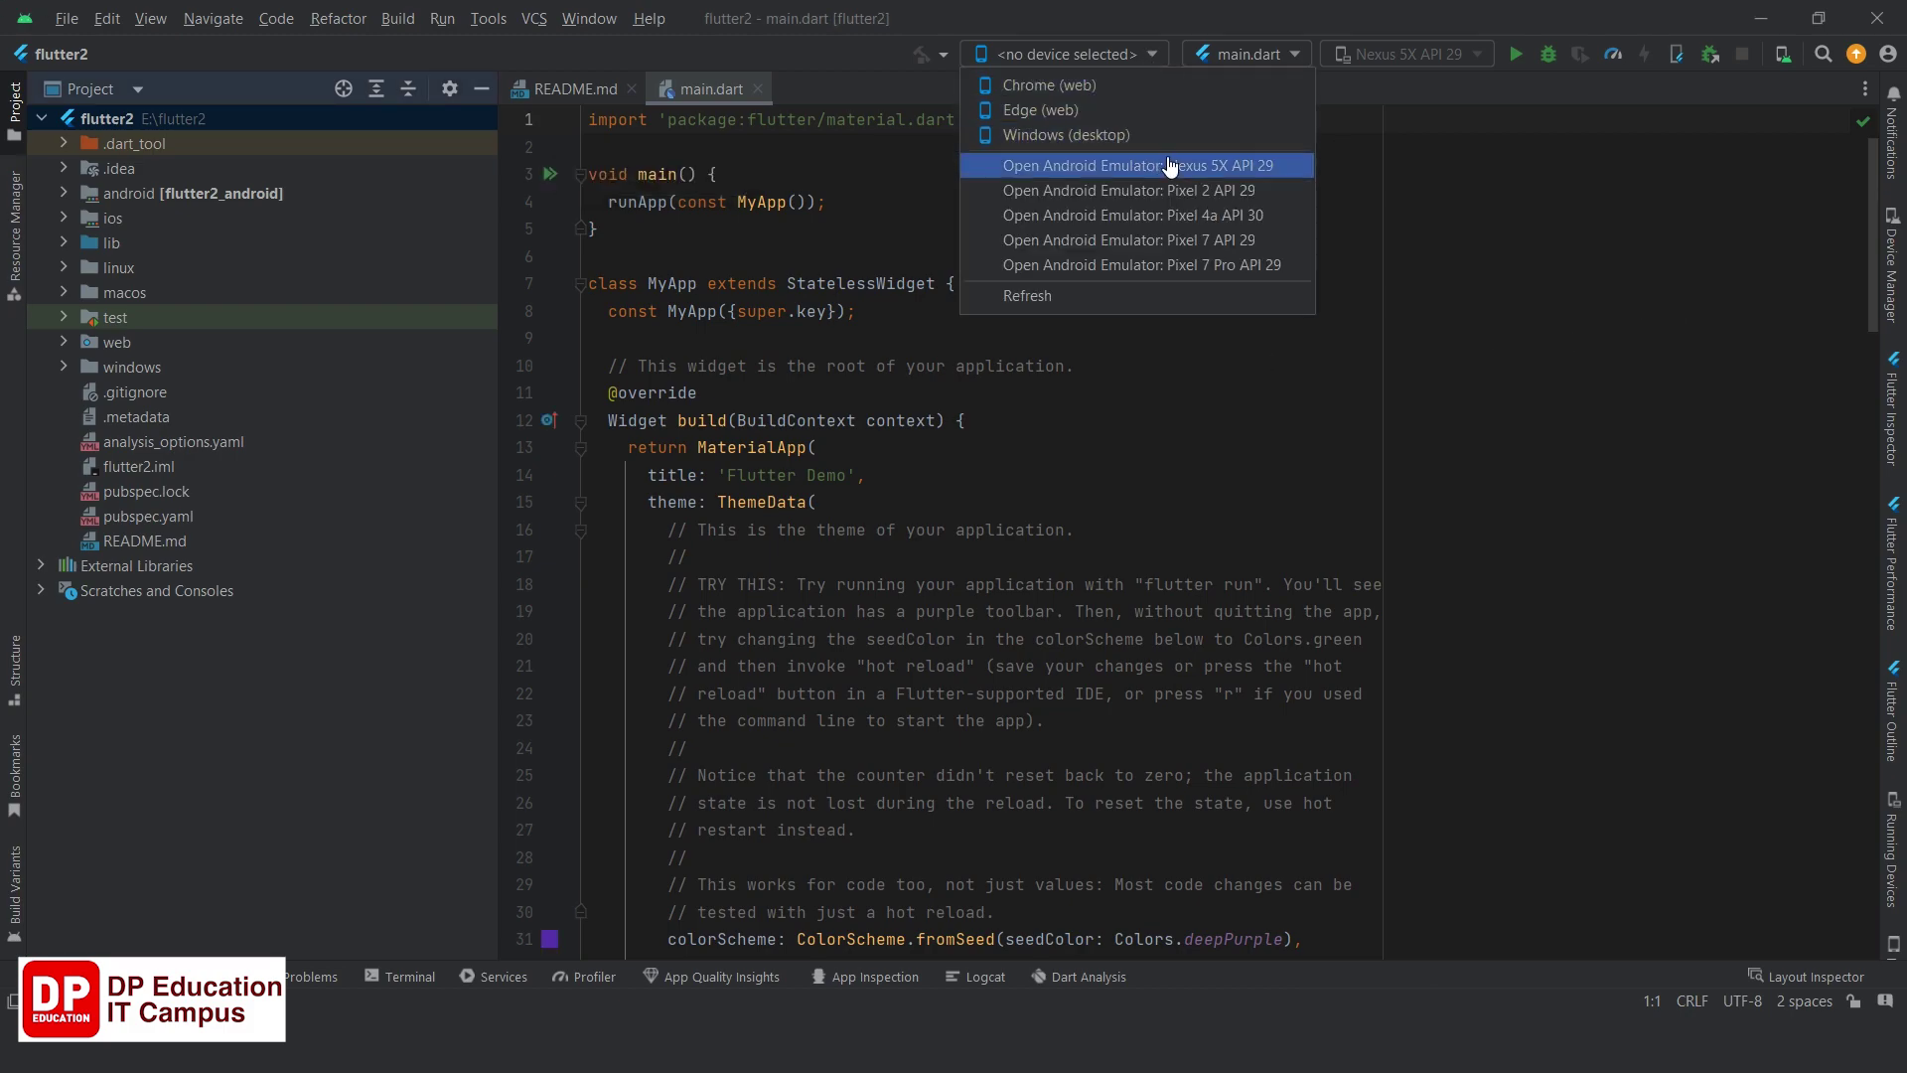
{"action": "key", "text": "Return"}
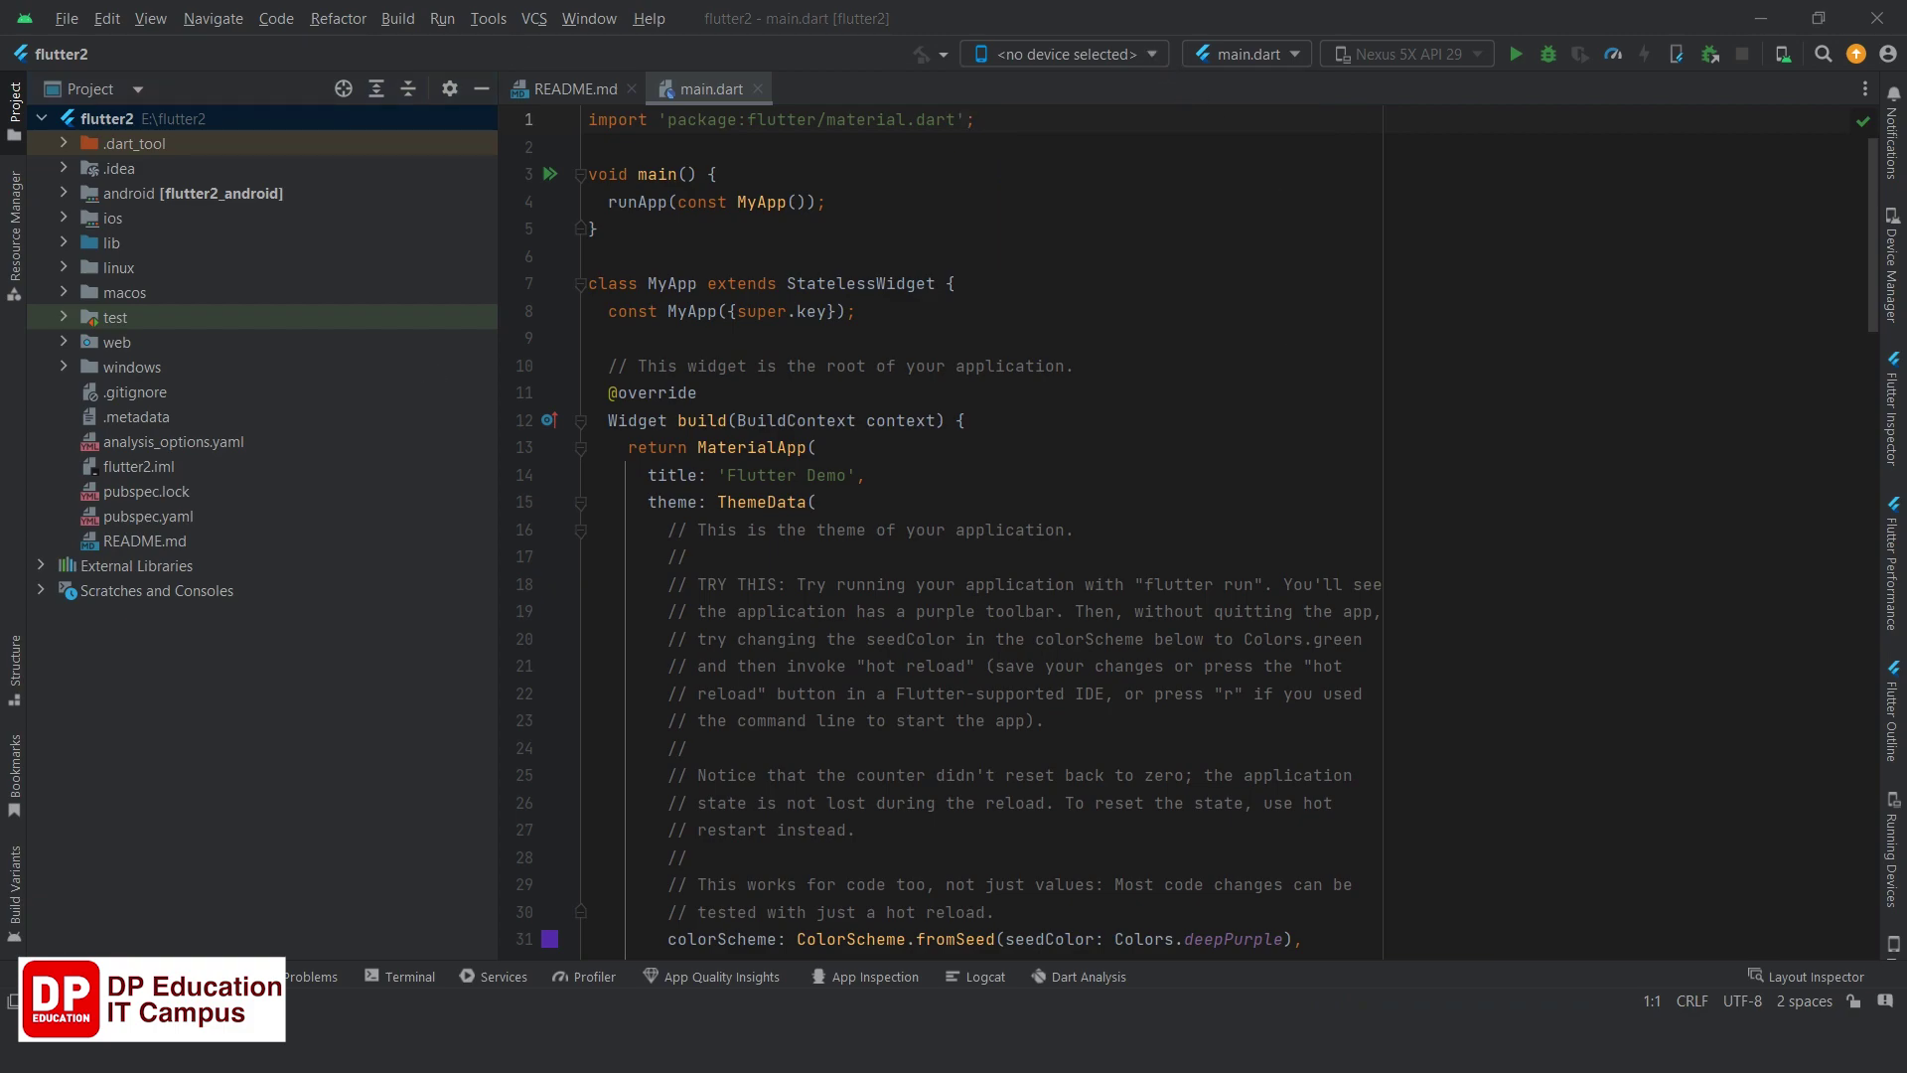
{"action": "left_click", "coordinate": [1153, 50]}
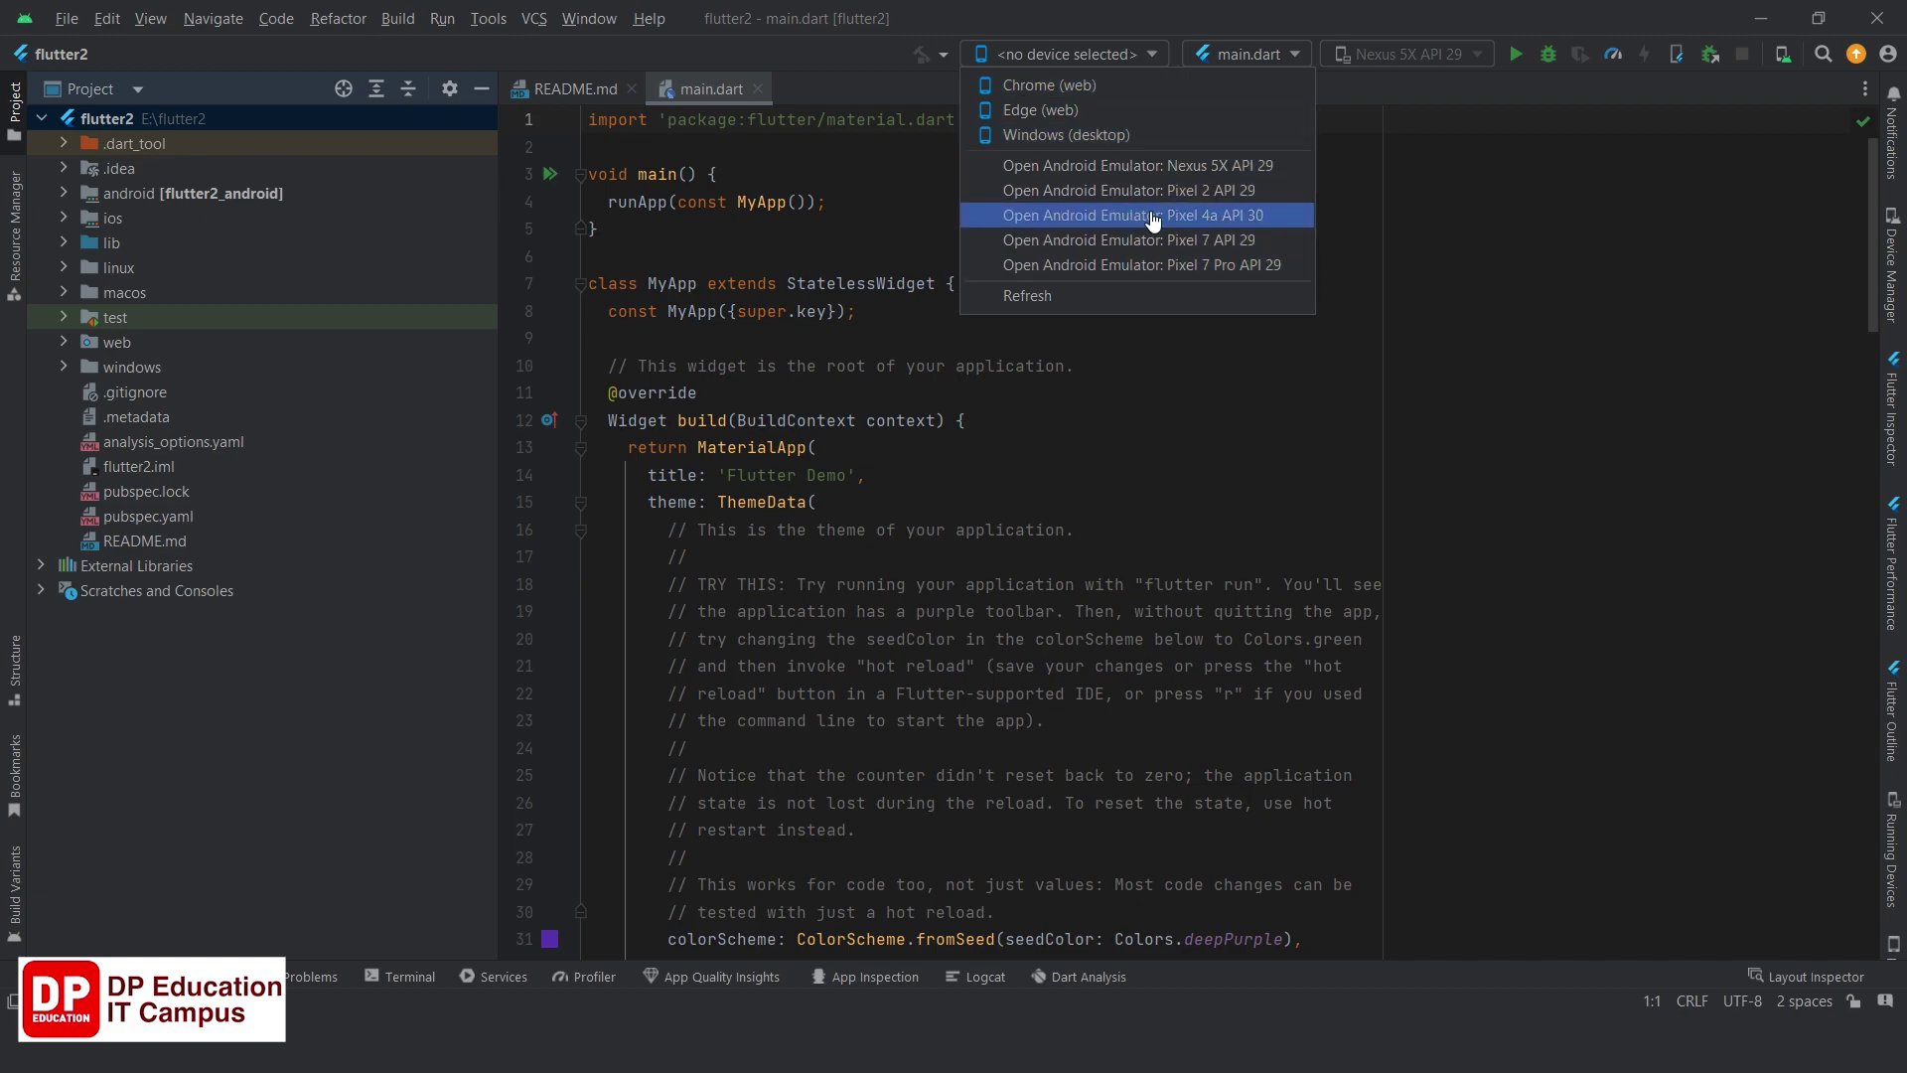
{"action": "left_click", "coordinate": [1341, 223]}
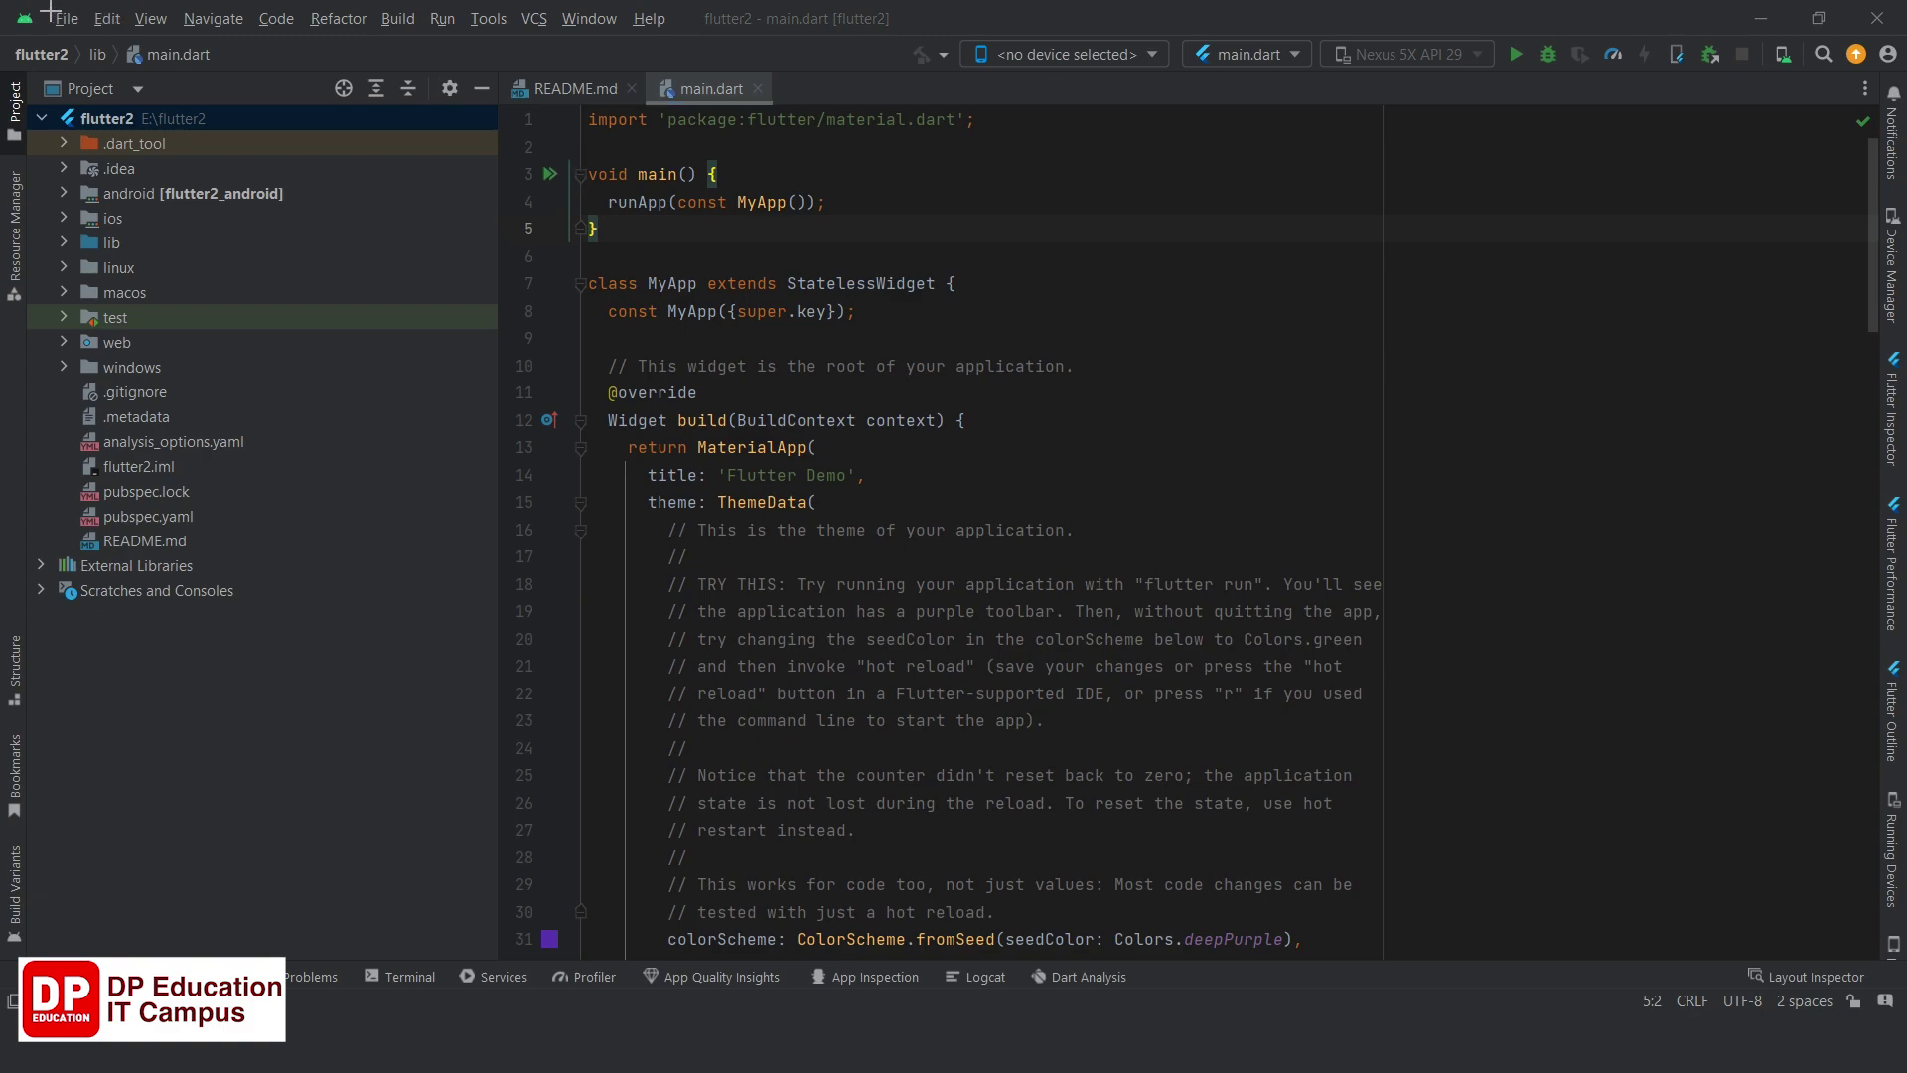
{"action": "mouse_move", "coordinate": [47, 5]}
{"action": "left_mouse_down"}
{"action": "mouse_move", "coordinate": [93, 39]}
{"action": "mouse_move", "coordinate": [732, 36]}
{"action": "left_mouse_up"}
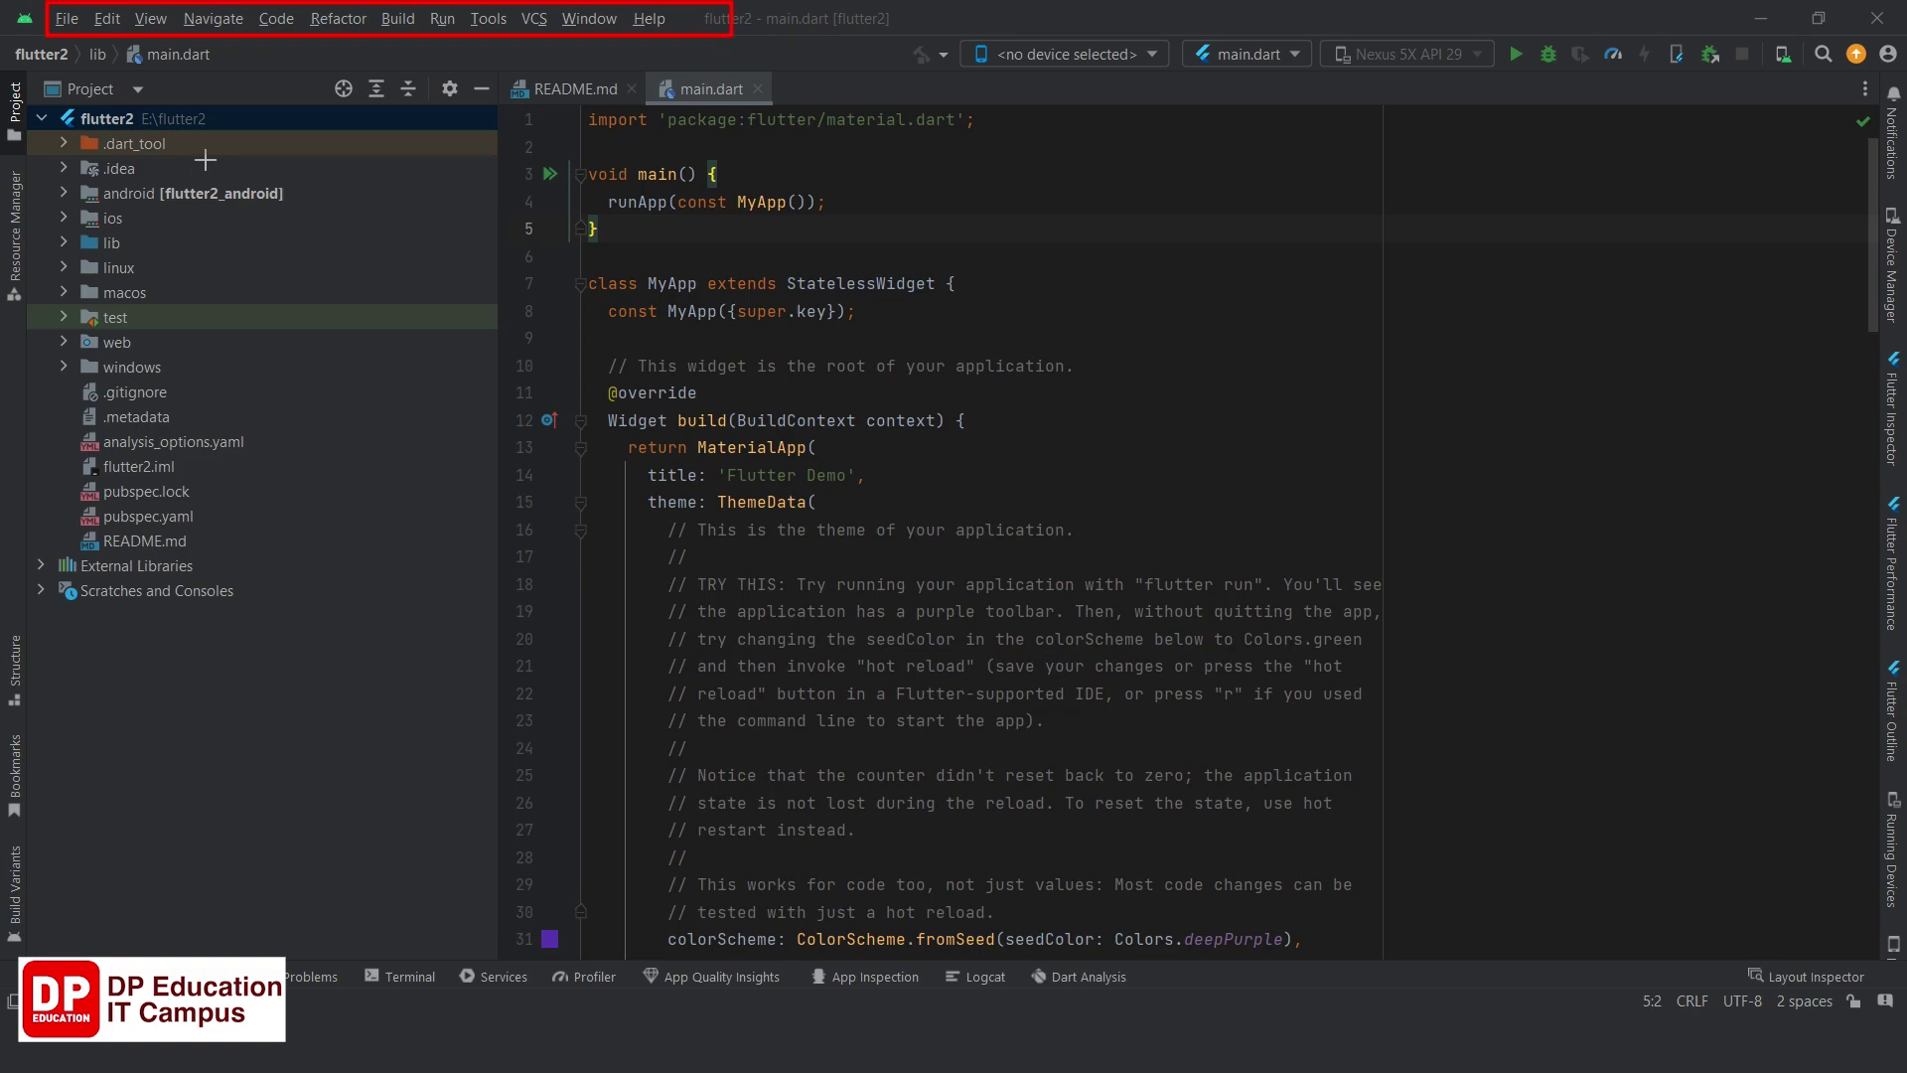
{"action": "mouse_move", "coordinate": [35, 91]}
{"action": "left_mouse_down"}
{"action": "mouse_move", "coordinate": [378, 288]}
{"action": "mouse_move", "coordinate": [414, 672]}
{"action": "mouse_move", "coordinate": [492, 940]}
{"action": "left_mouse_up"}
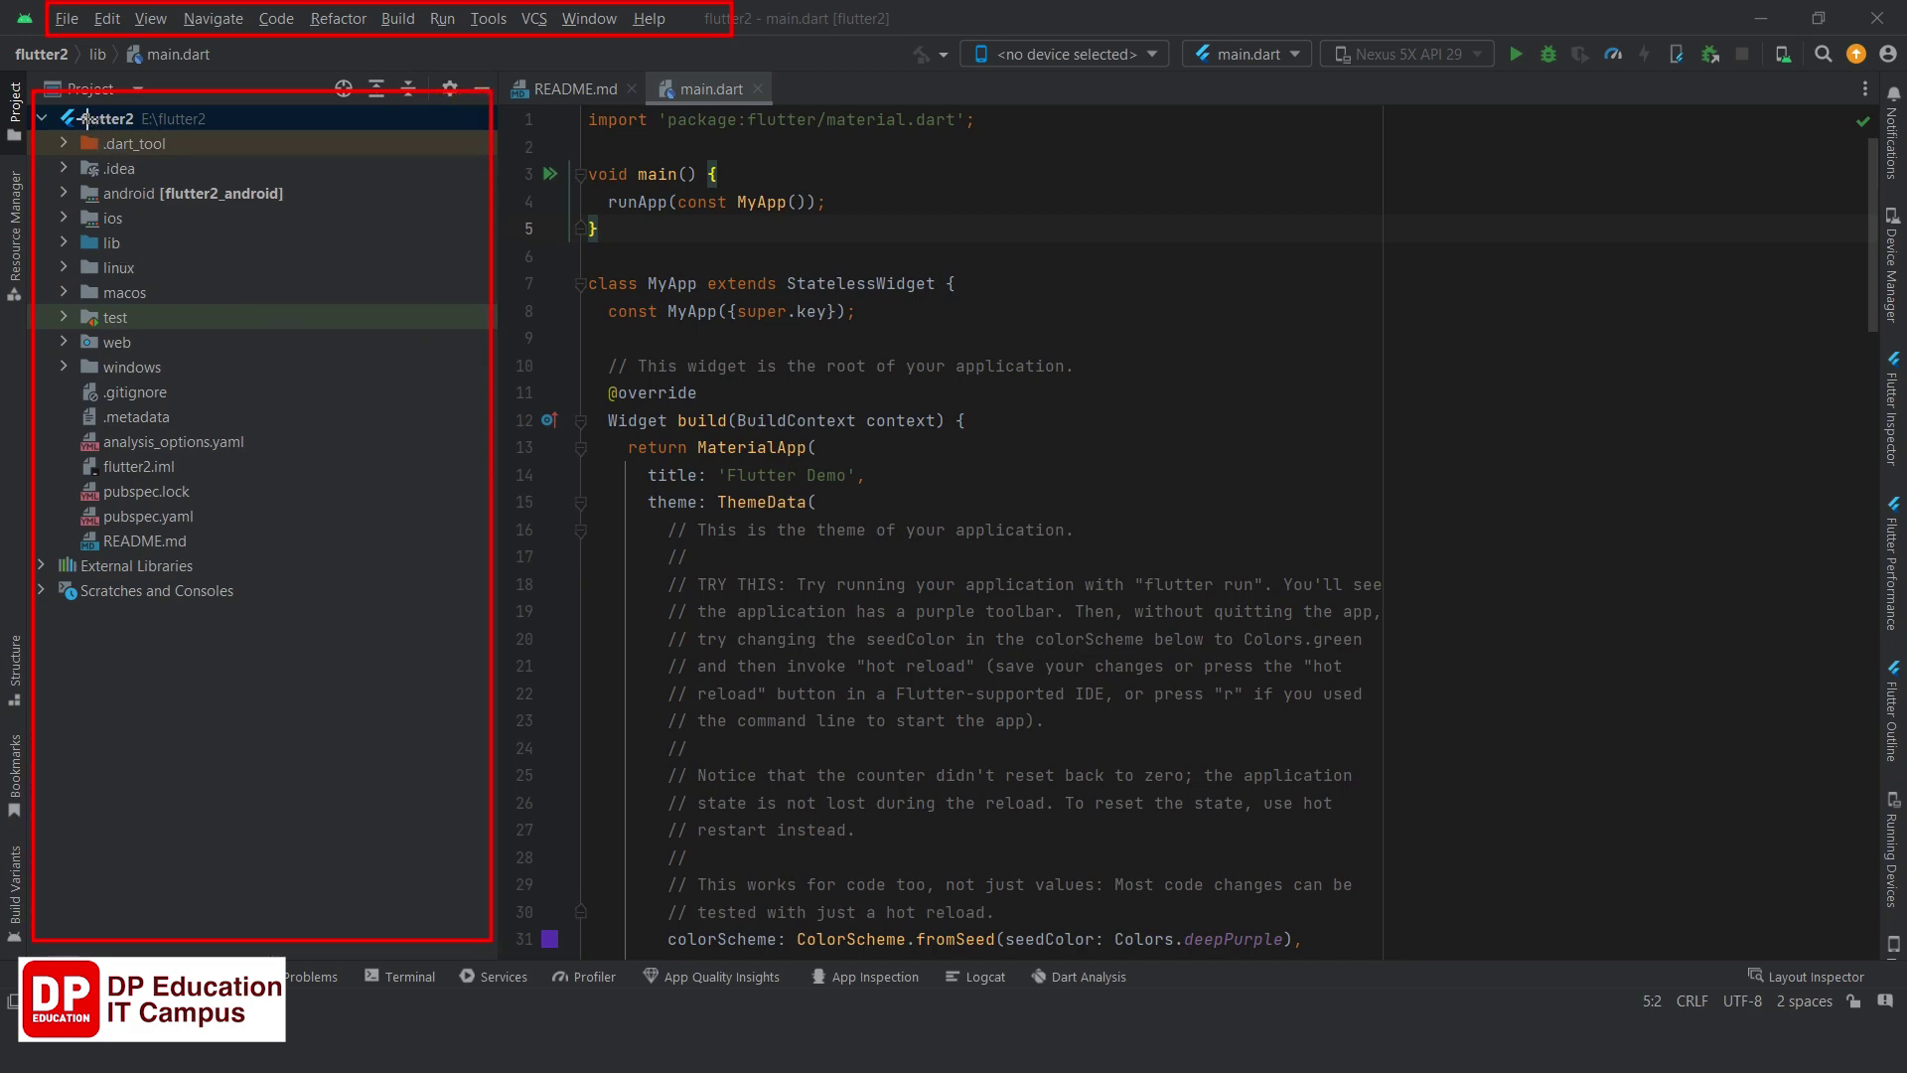
{"action": "mouse_move", "coordinate": [55, 106]}
{"action": "left_mouse_down"}
{"action": "mouse_move", "coordinate": [82, 129]}
{"action": "mouse_move", "coordinate": [139, 130]}
{"action": "left_mouse_up"}
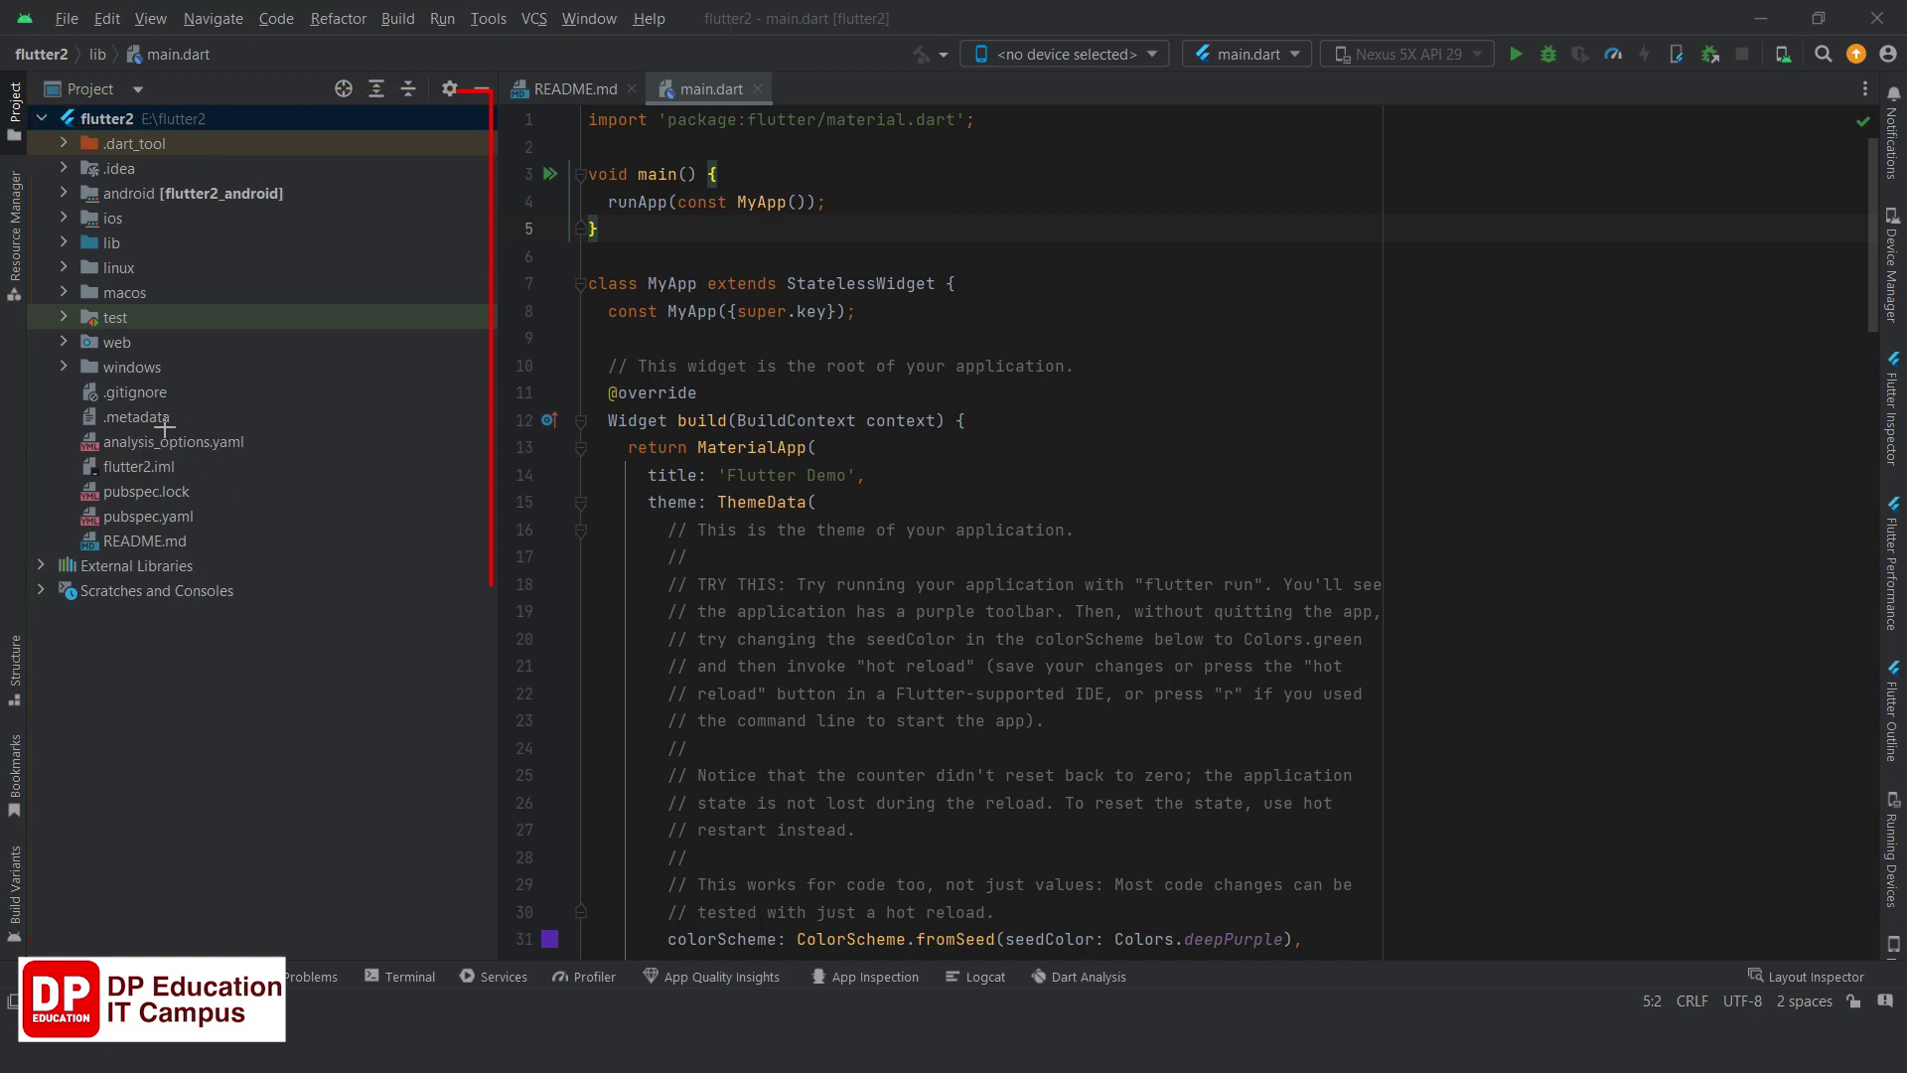
{"action": "key", "text": "ctrl+z"}
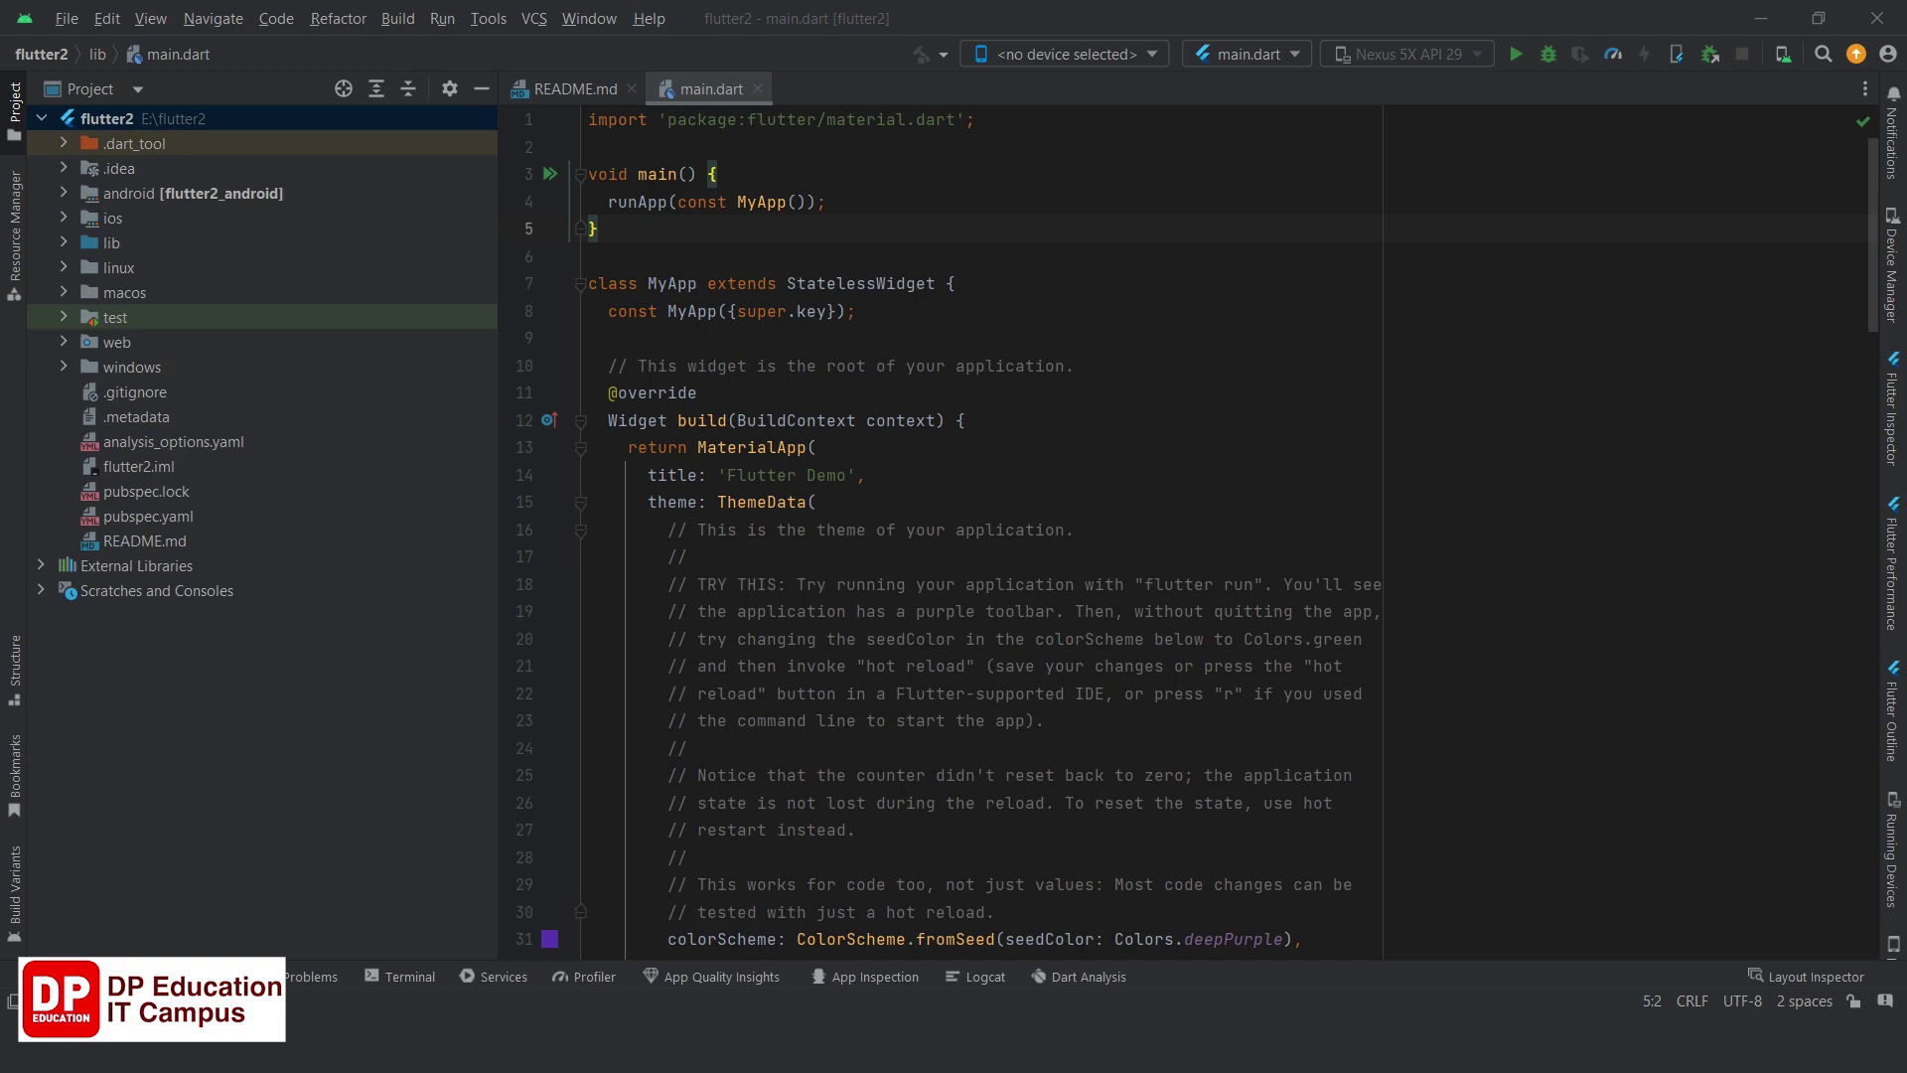
Expand the lib folder, select main.dart in the project tree, enlarge the editor area and close the README.md file.
{"action": "left_click", "coordinate": [62, 242]}
{"action": "left_click", "coordinate": [153, 266]}
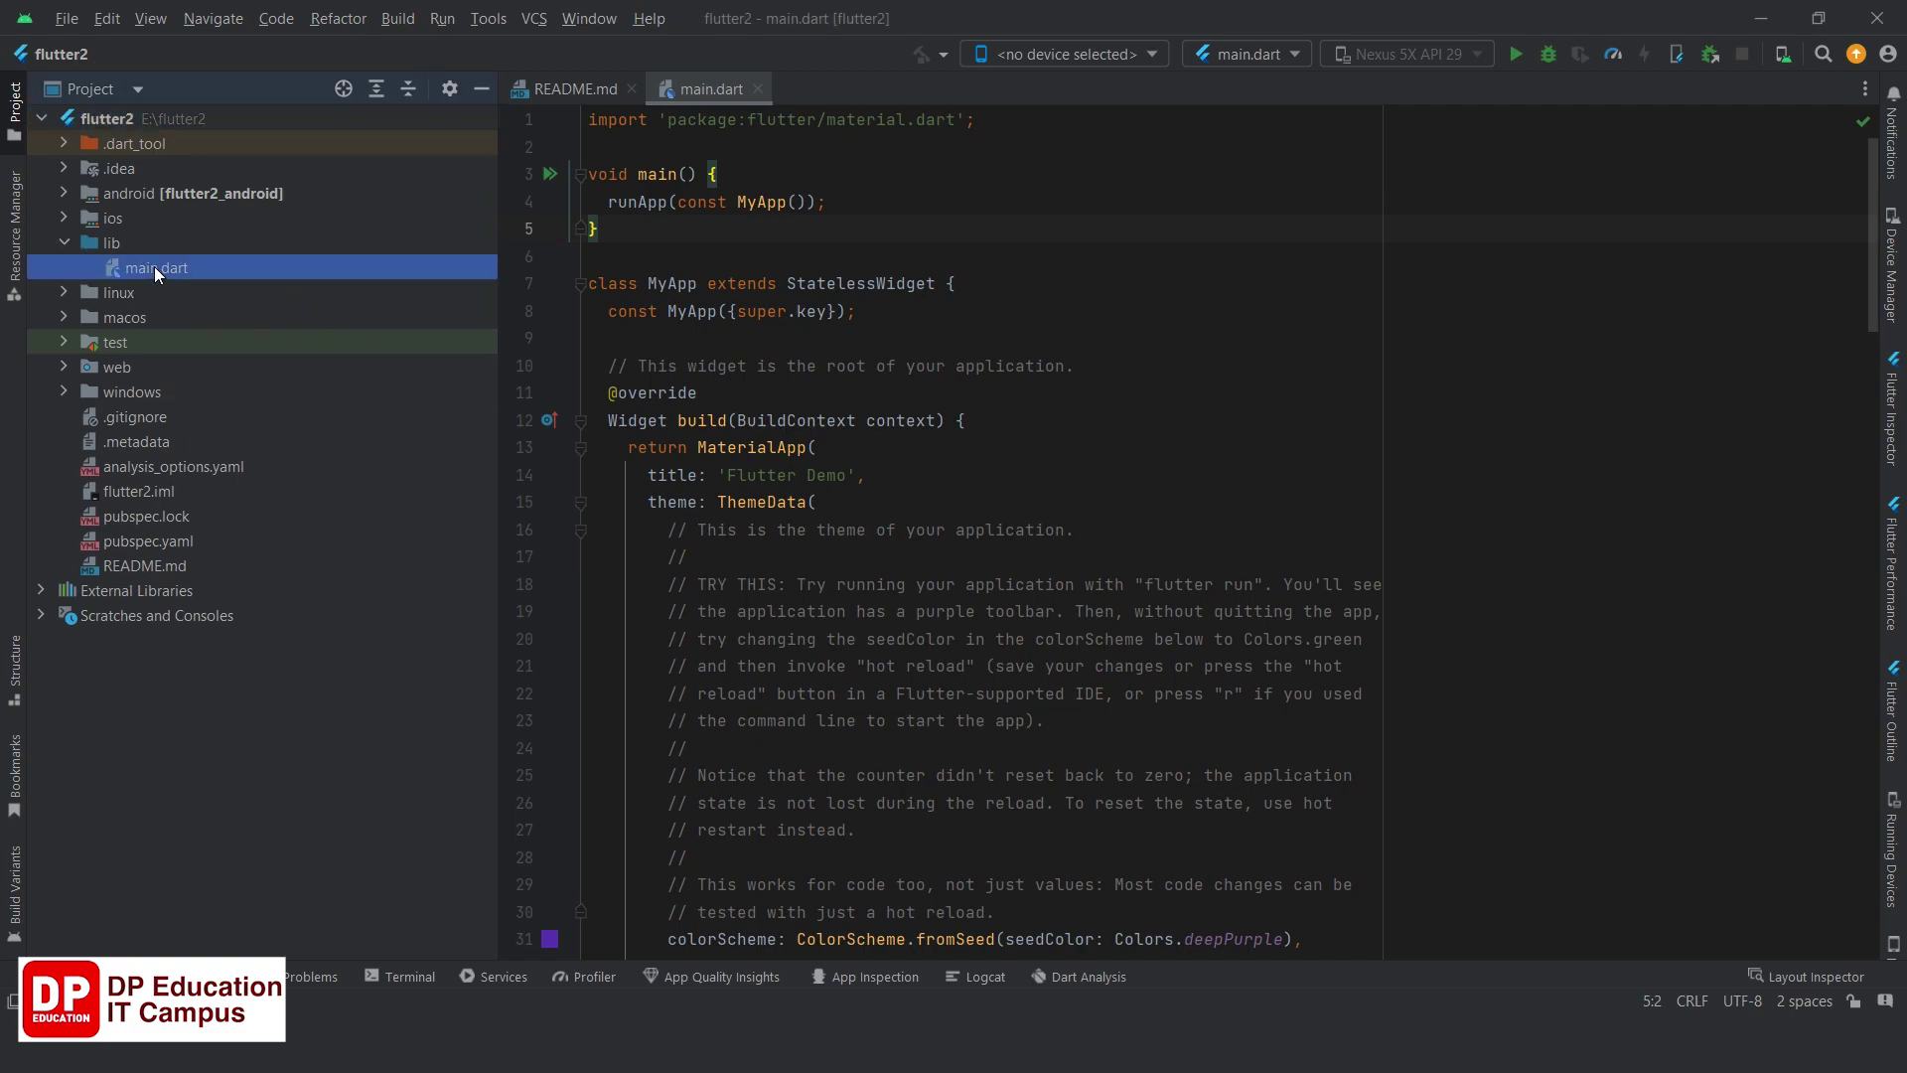
{"action": "double_click", "coordinate": [695, 91]}
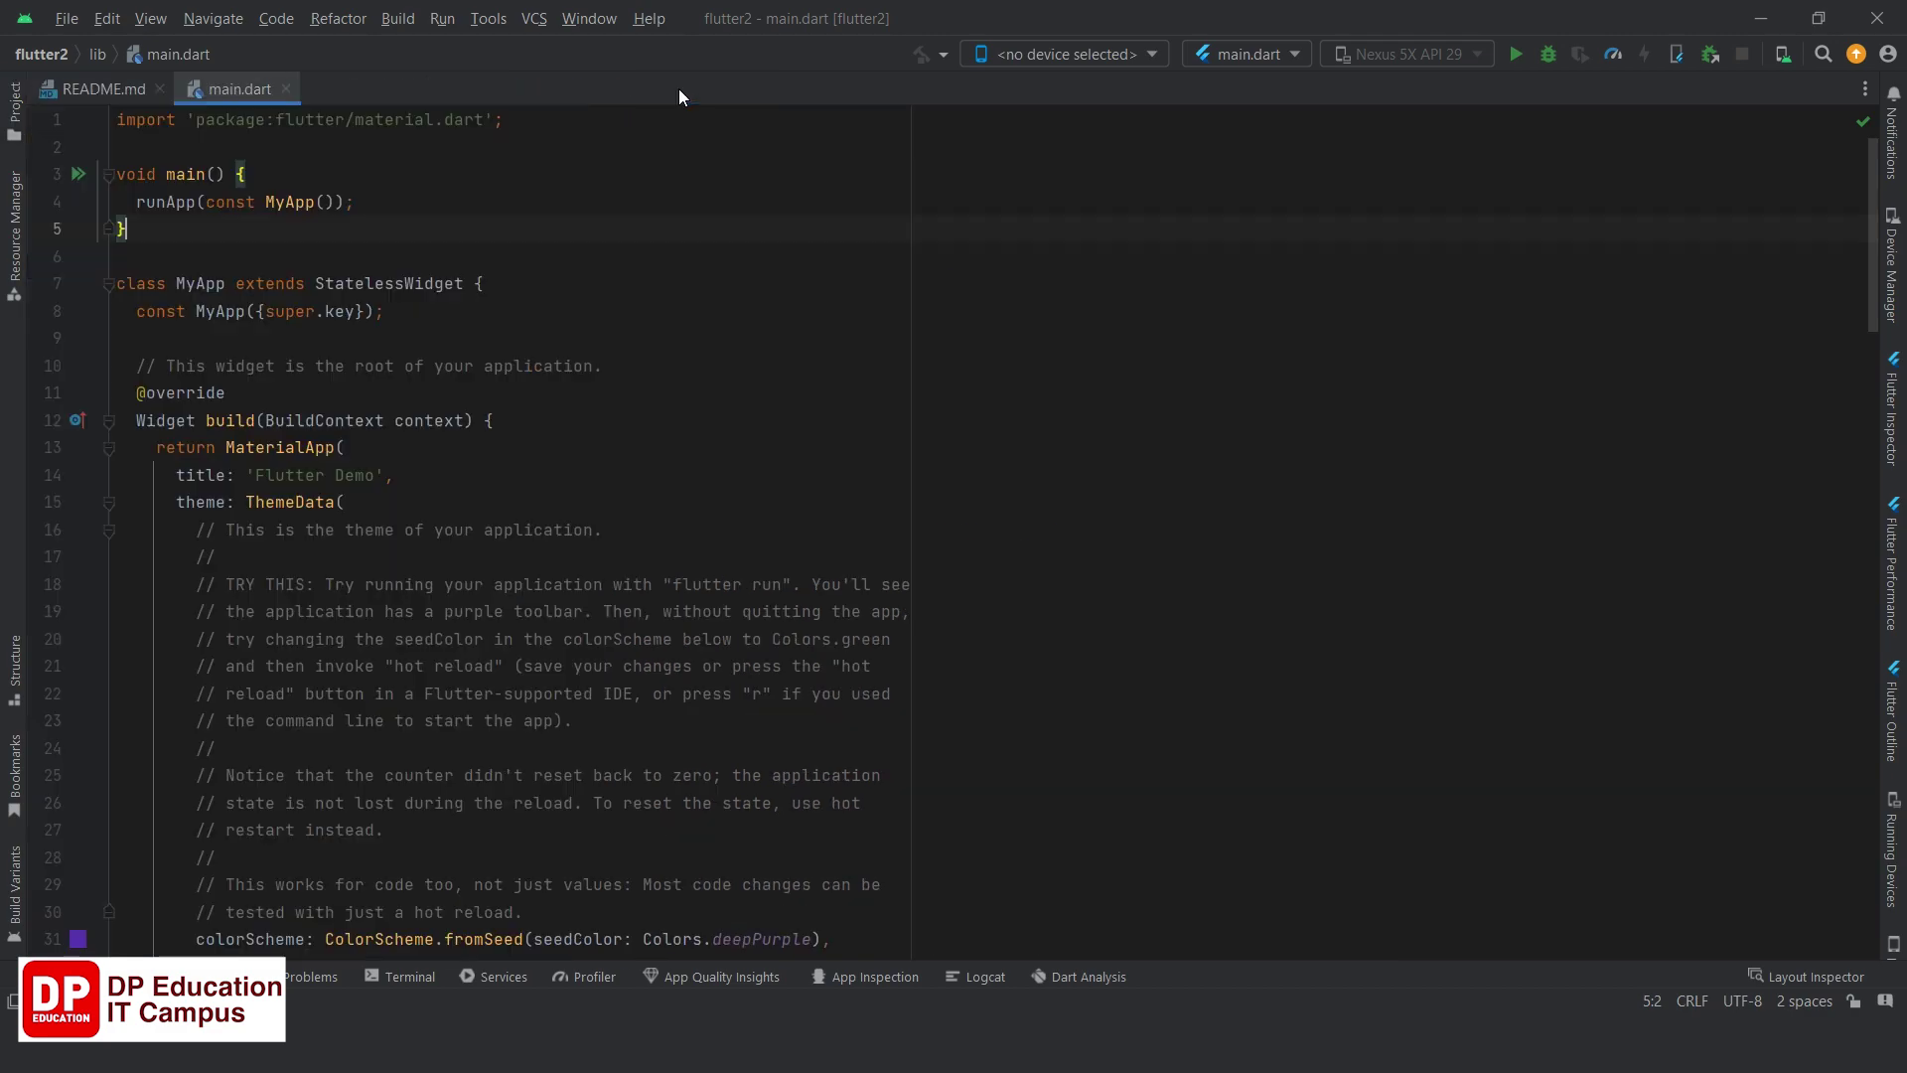
{"action": "left_click", "coordinate": [161, 89]}
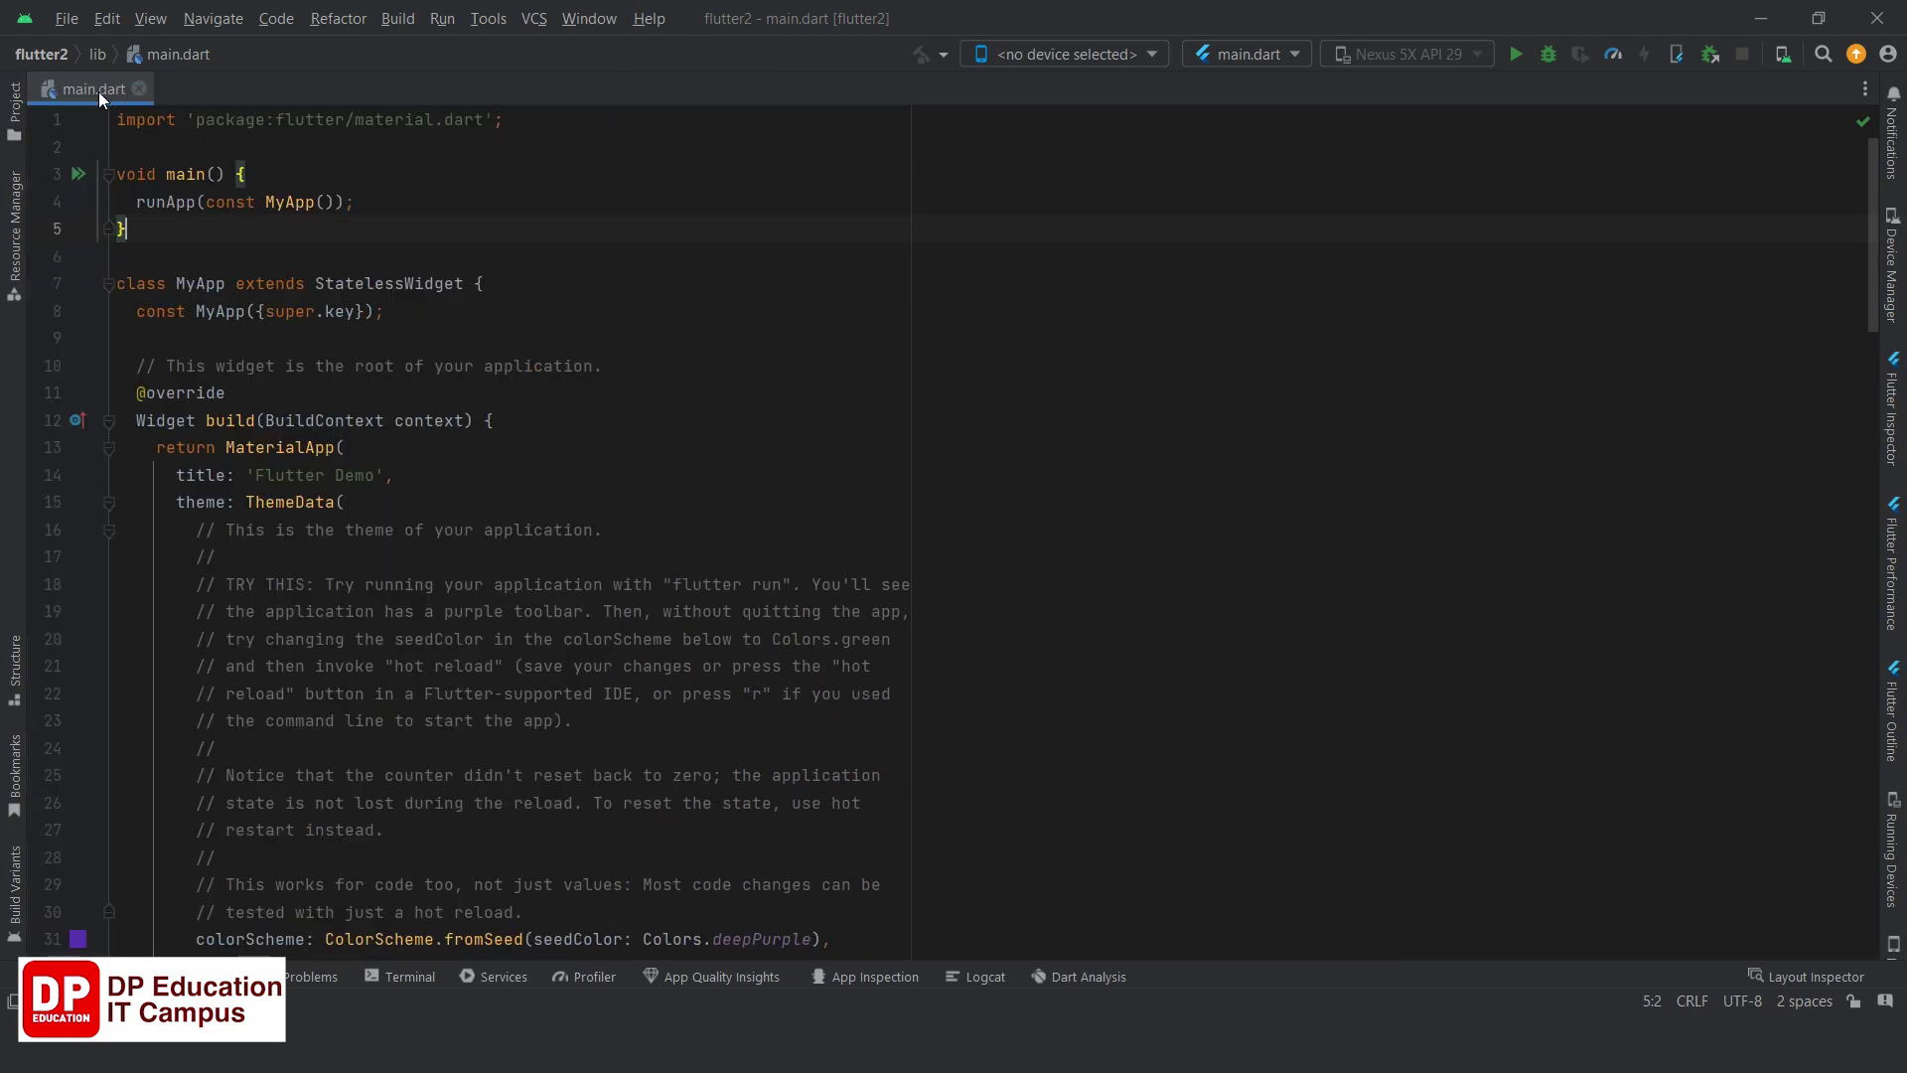
Look at the Resource Manager's drawable resources and return to the project tree.
{"action": "left_click", "coordinate": [20, 242]}
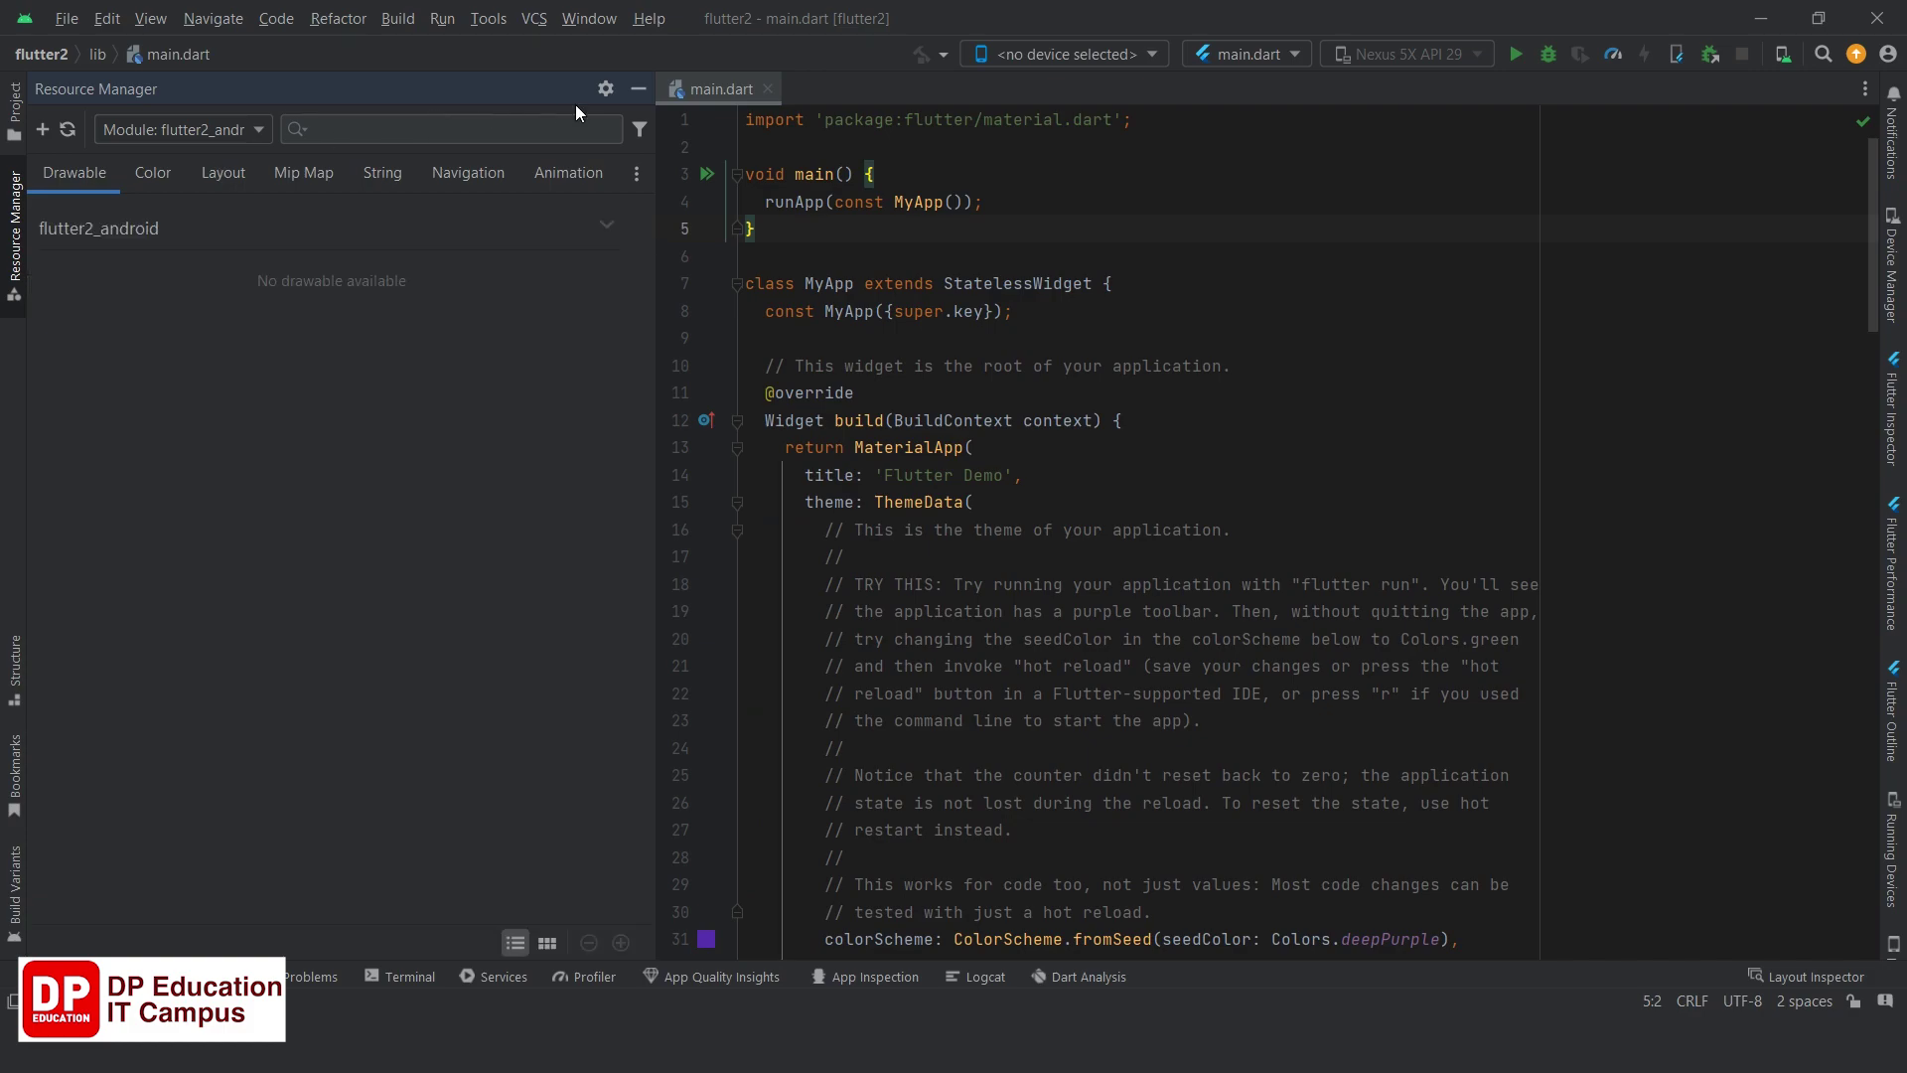
{"action": "left_click", "coordinate": [638, 89]}
{"action": "left_click", "coordinate": [16, 106]}
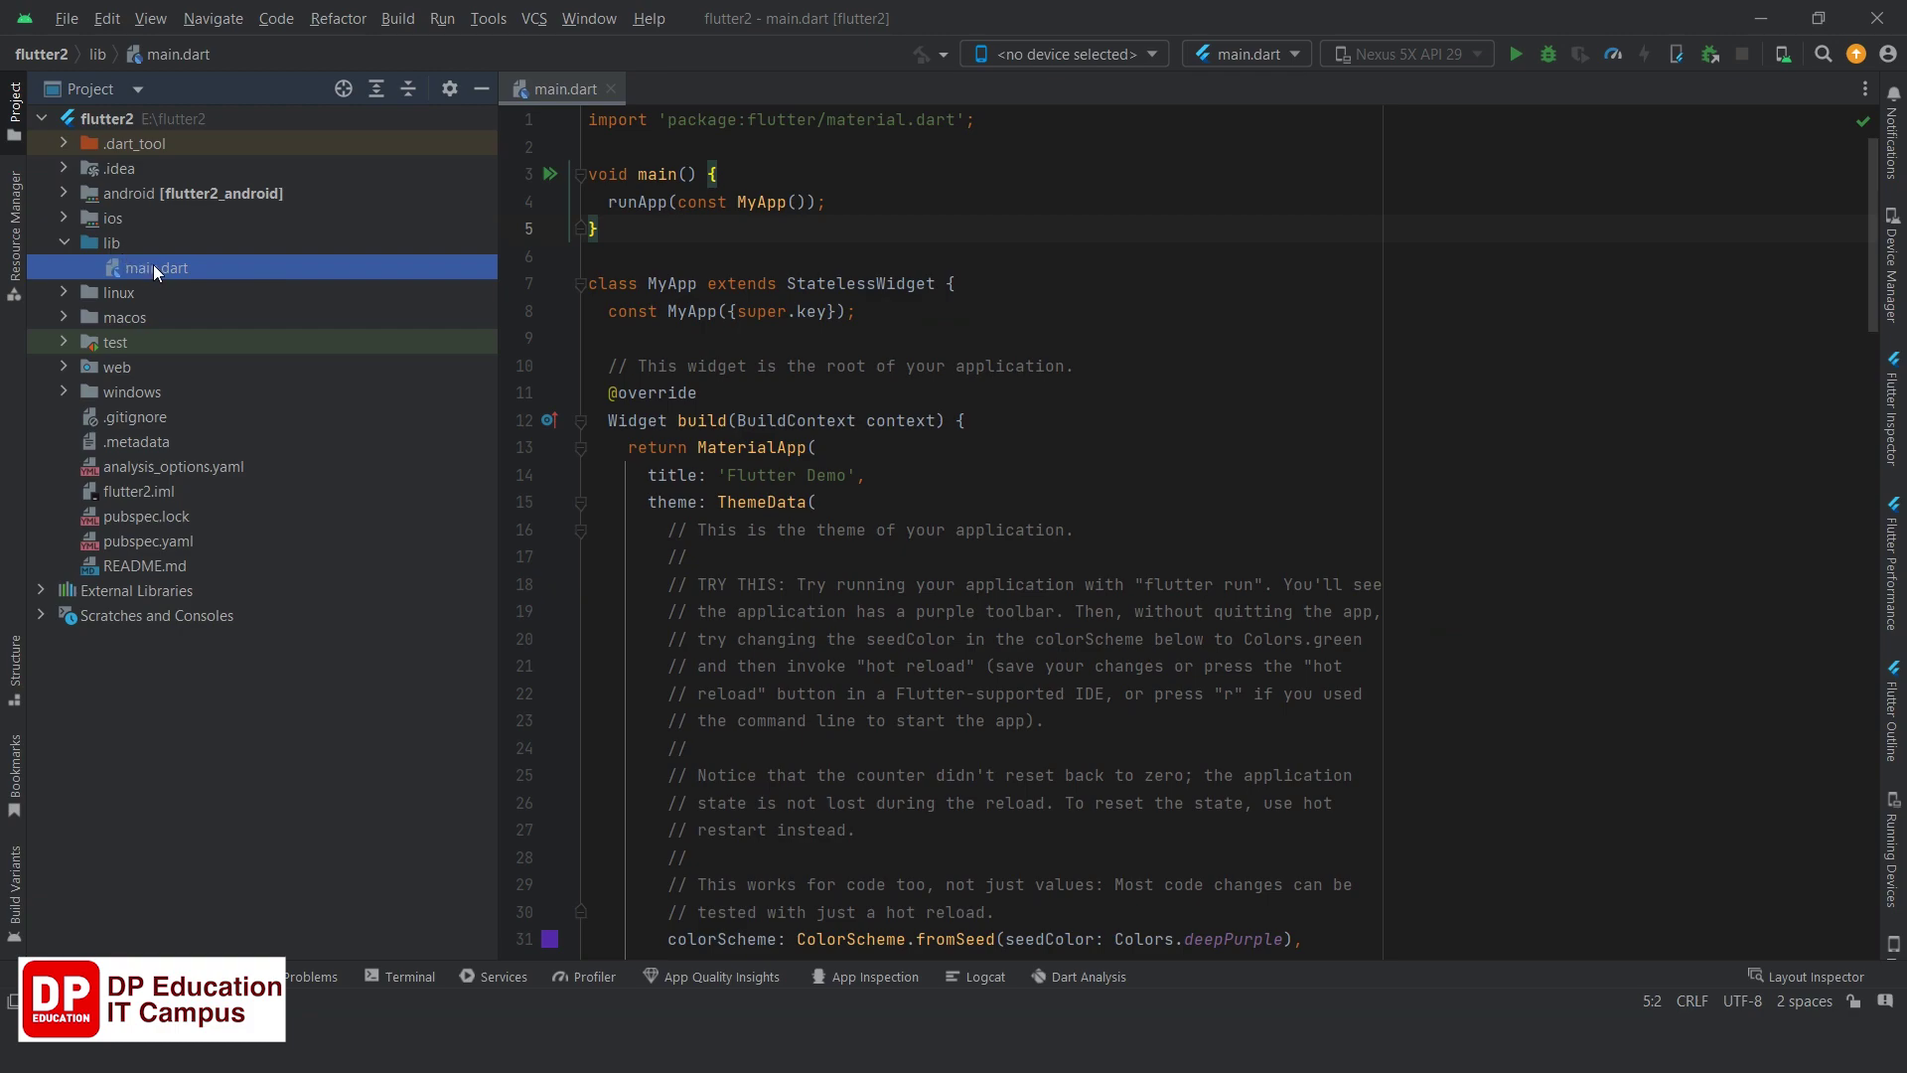
Read through the generated code in main.dart, highlighting the comment inside the setState call.
{"action": "scroll", "coordinate": [1104, 366], "scroll_direction": "down", "scroll_amount": 13}
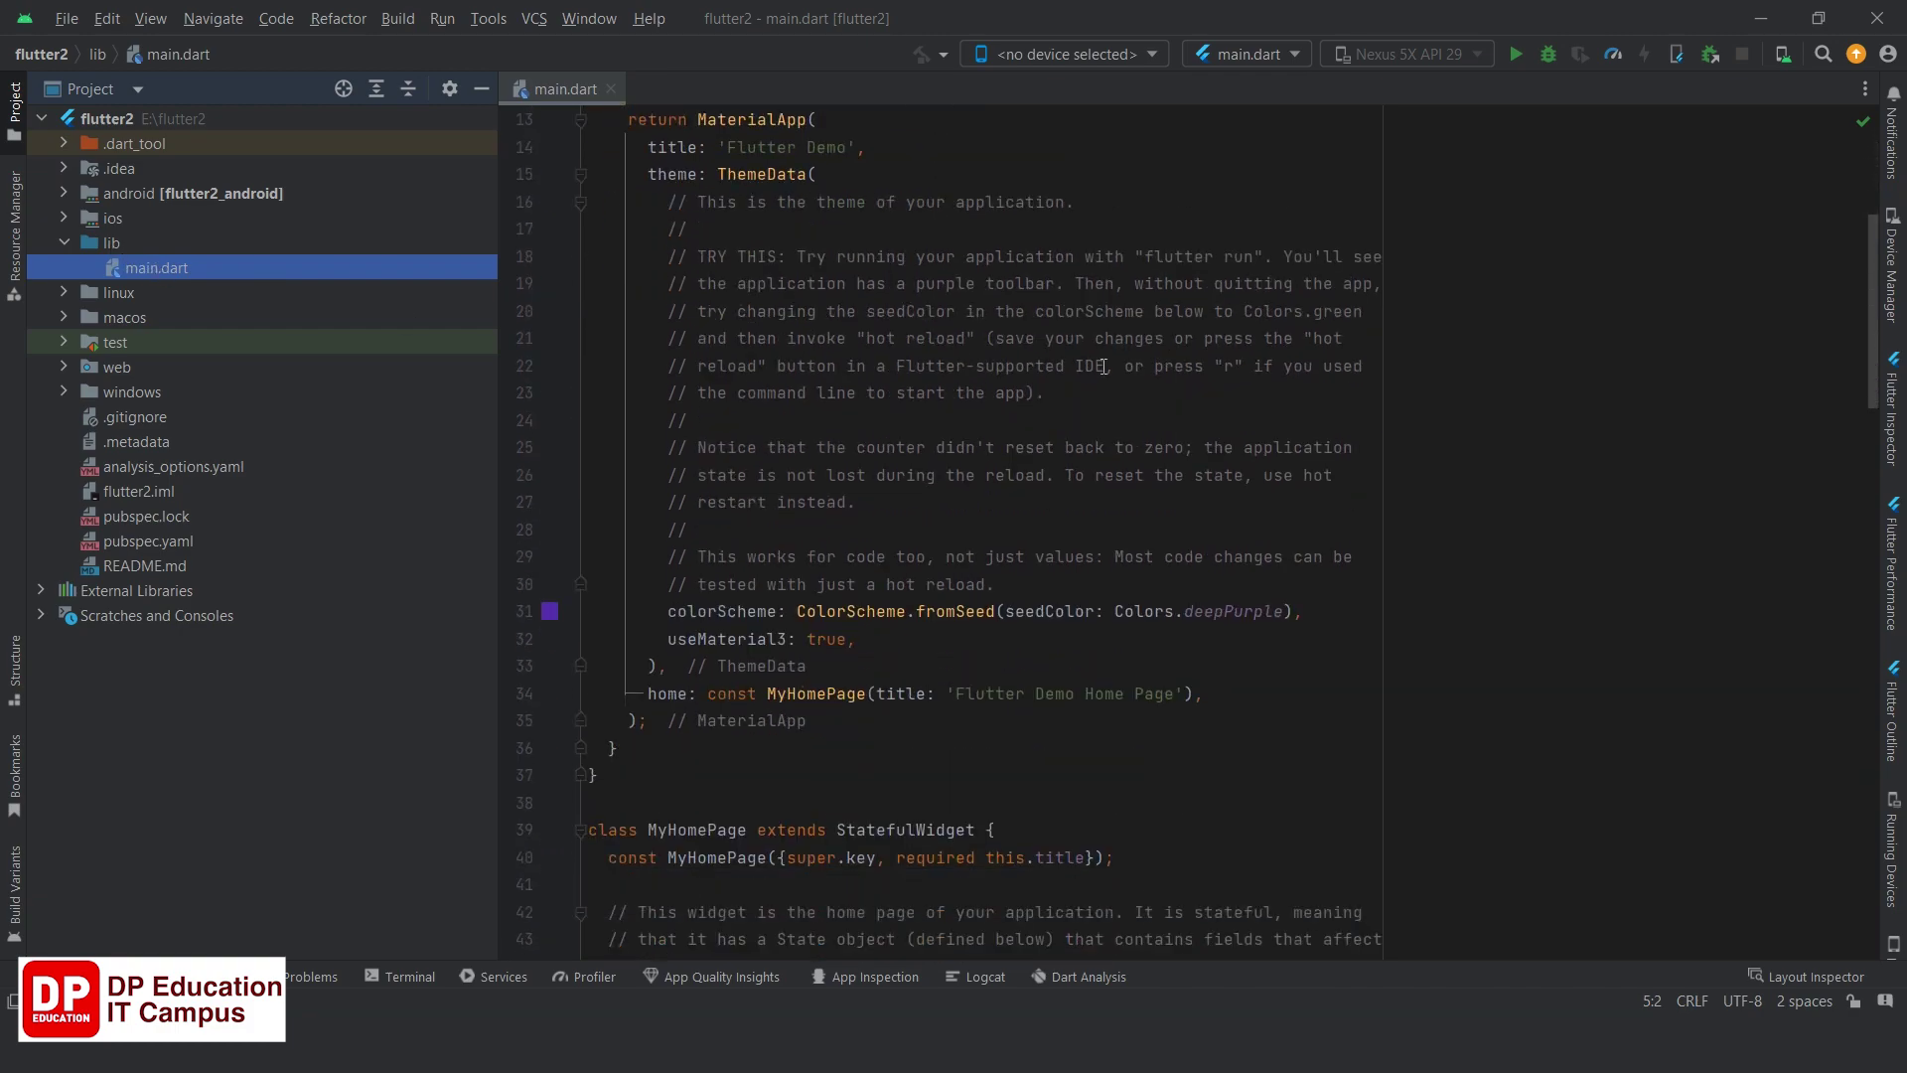
{"action": "scroll", "coordinate": [1107, 367], "scroll_direction": "down", "scroll_amount": 12}
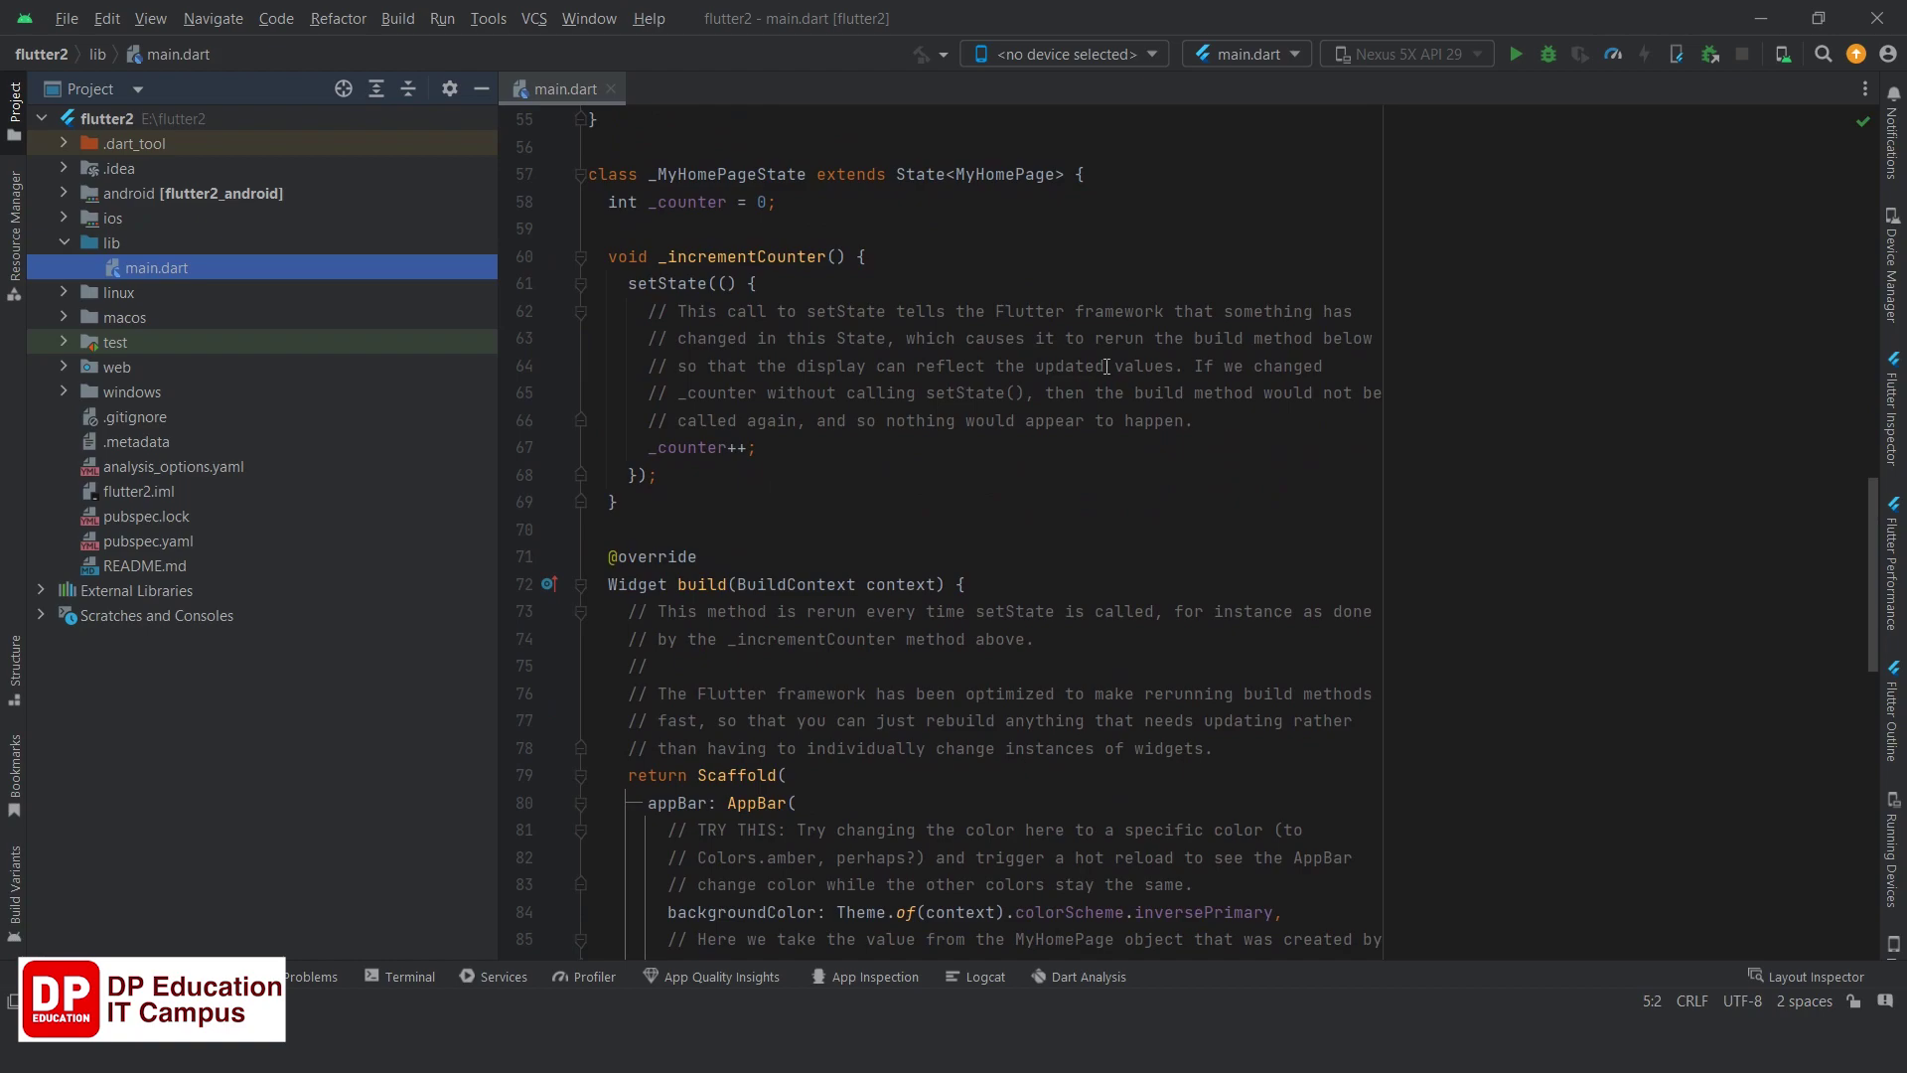
{"action": "scroll", "coordinate": [1107, 366], "scroll_direction": "down", "scroll_amount": 6}
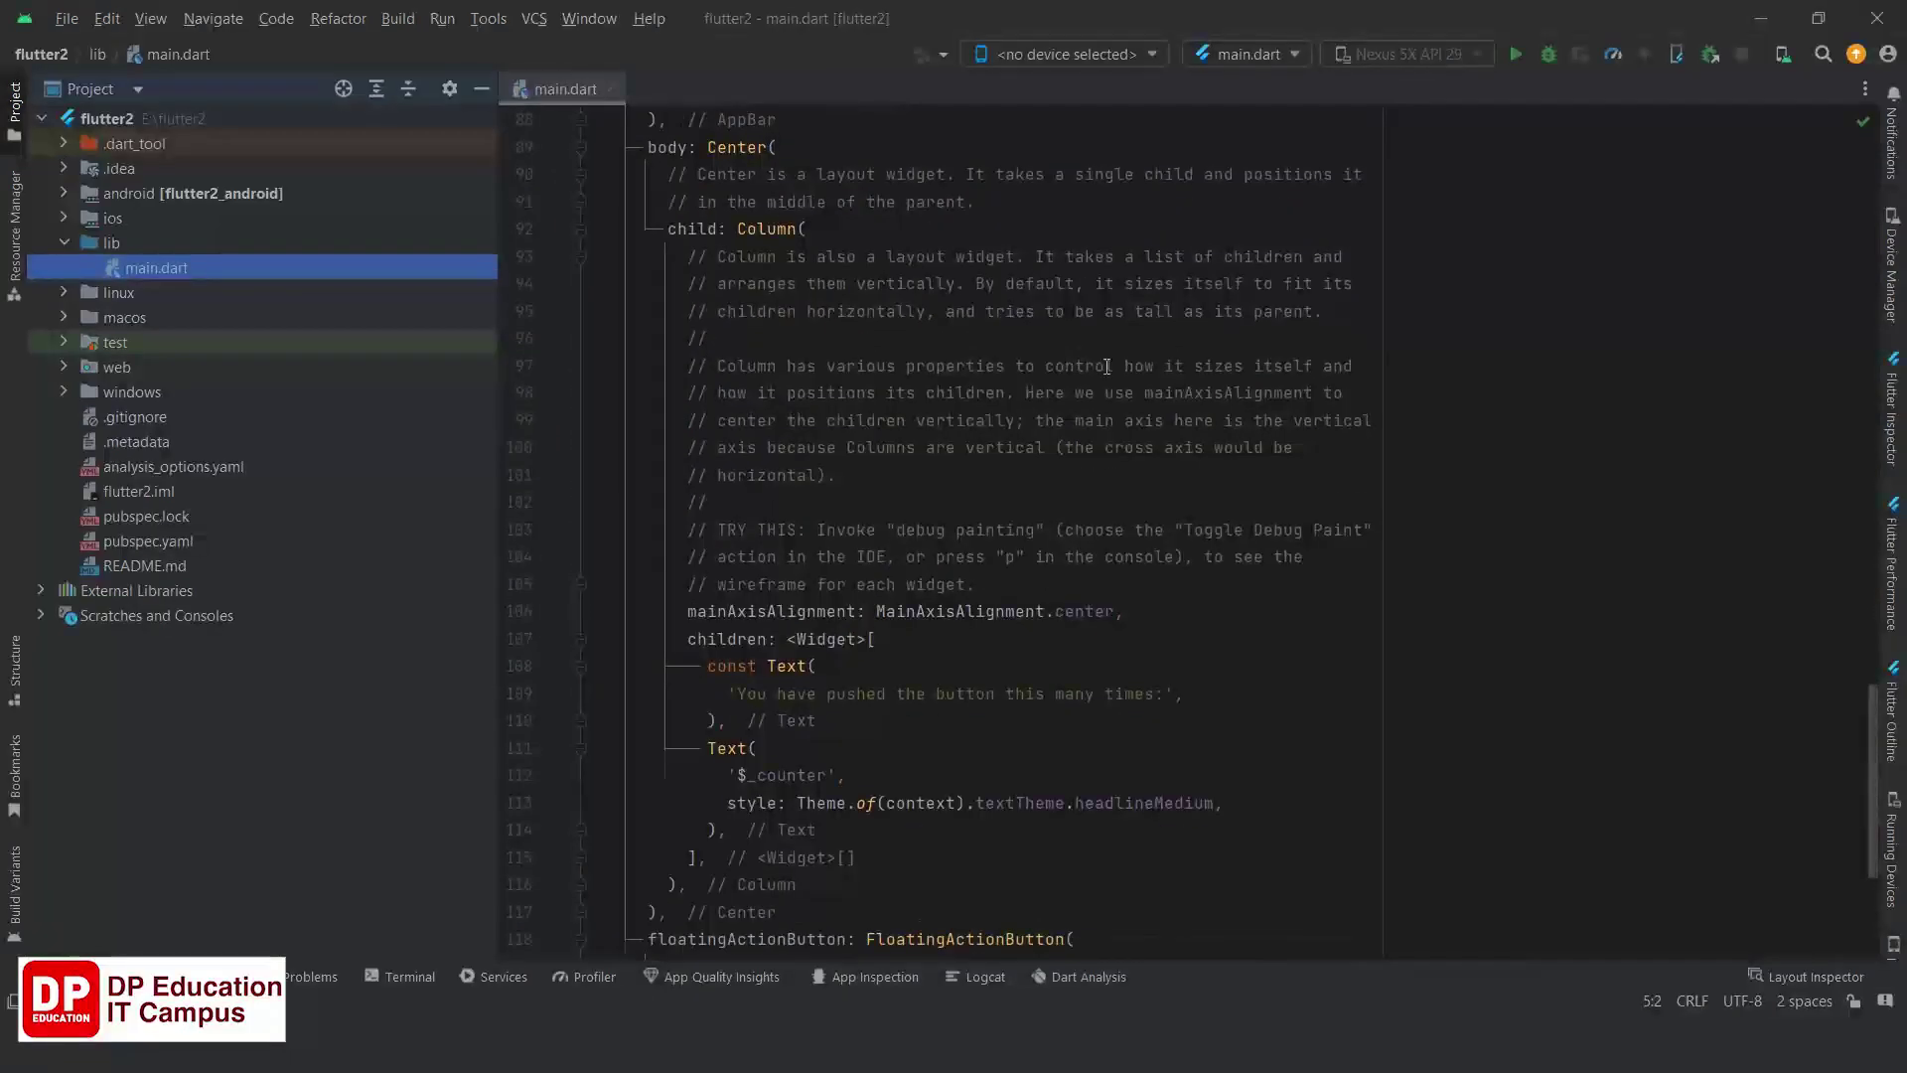
{"action": "scroll", "coordinate": [1101, 366], "scroll_direction": "up", "scroll_amount": 4}
{"action": "scroll", "coordinate": [1101, 367], "scroll_direction": "up", "scroll_amount": 10}
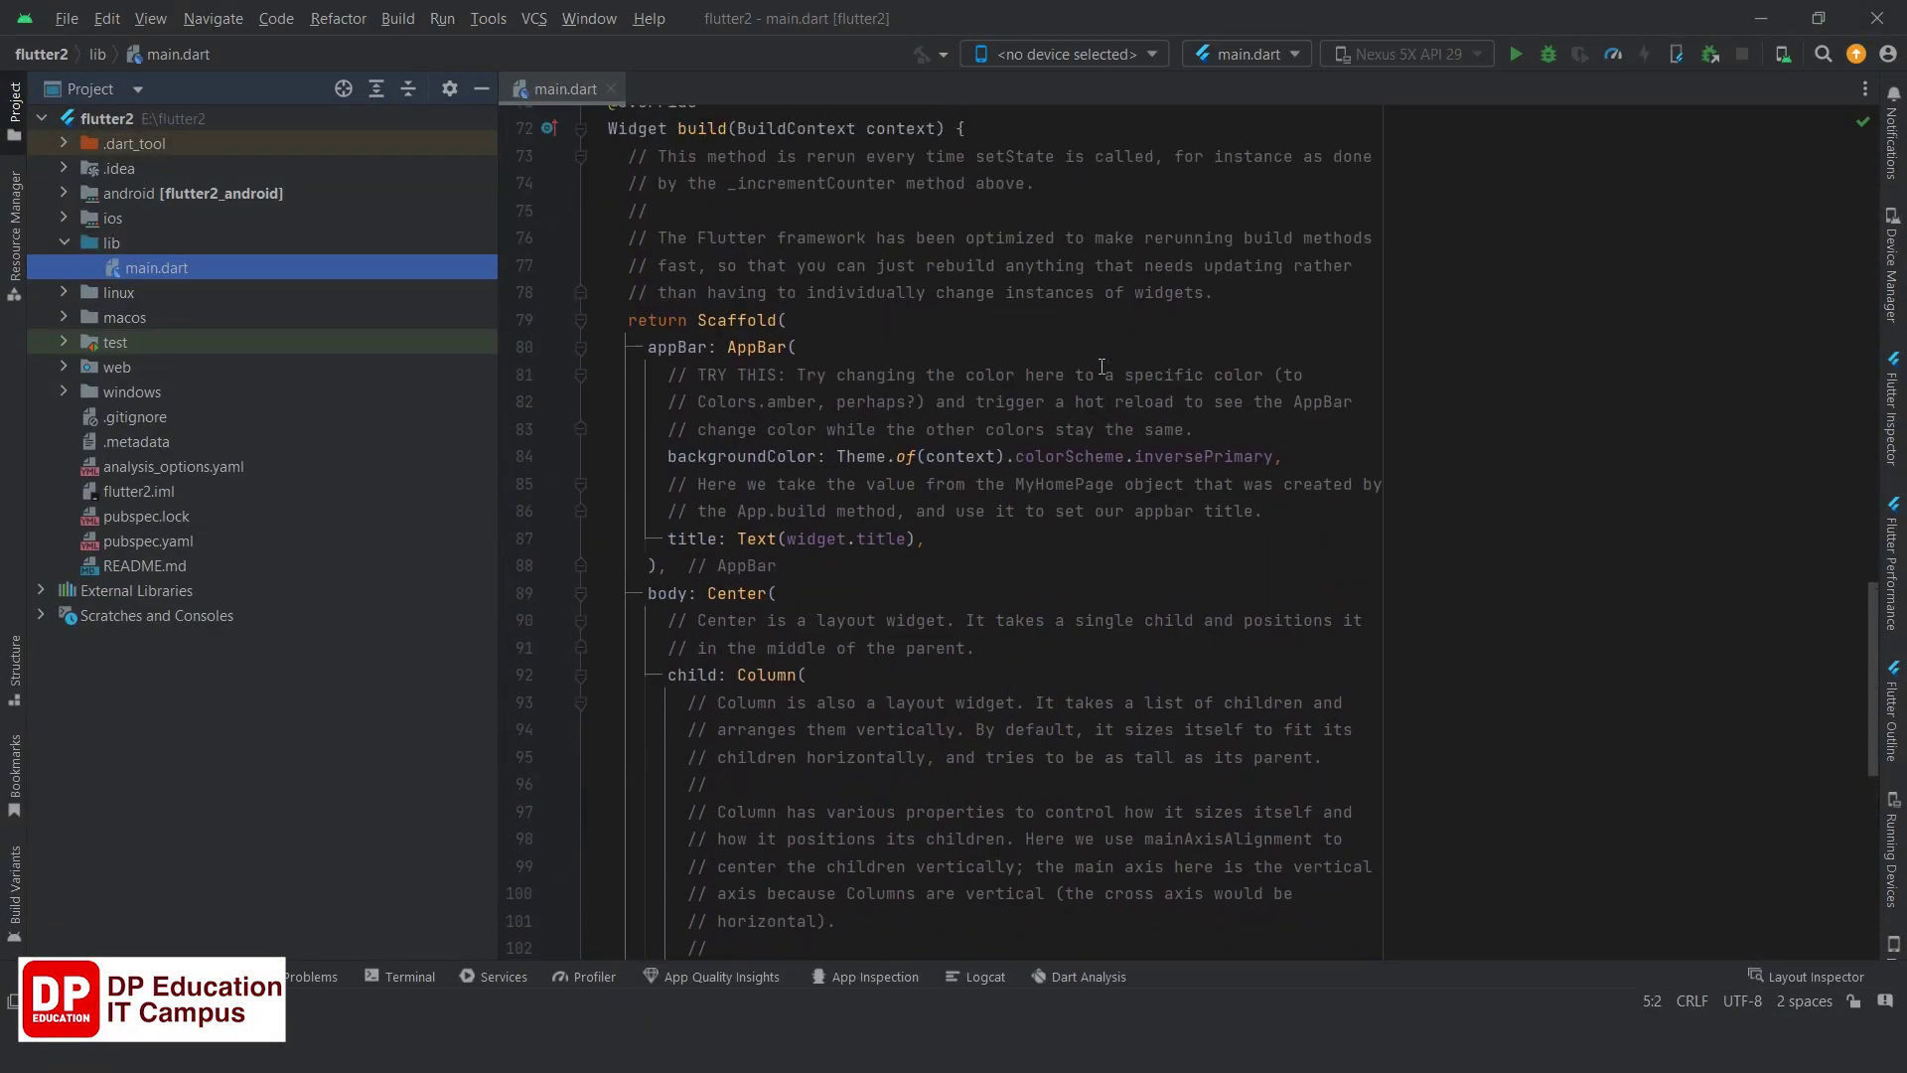
{"action": "left_click_drag", "start_coordinate": [1206, 505], "coordinate": [647, 393]}
{"action": "scroll", "coordinate": [735, 449], "scroll_direction": "up", "scroll_amount": 1}
{"action": "scroll", "coordinate": [735, 449], "scroll_direction": "up", "scroll_amount": 12}
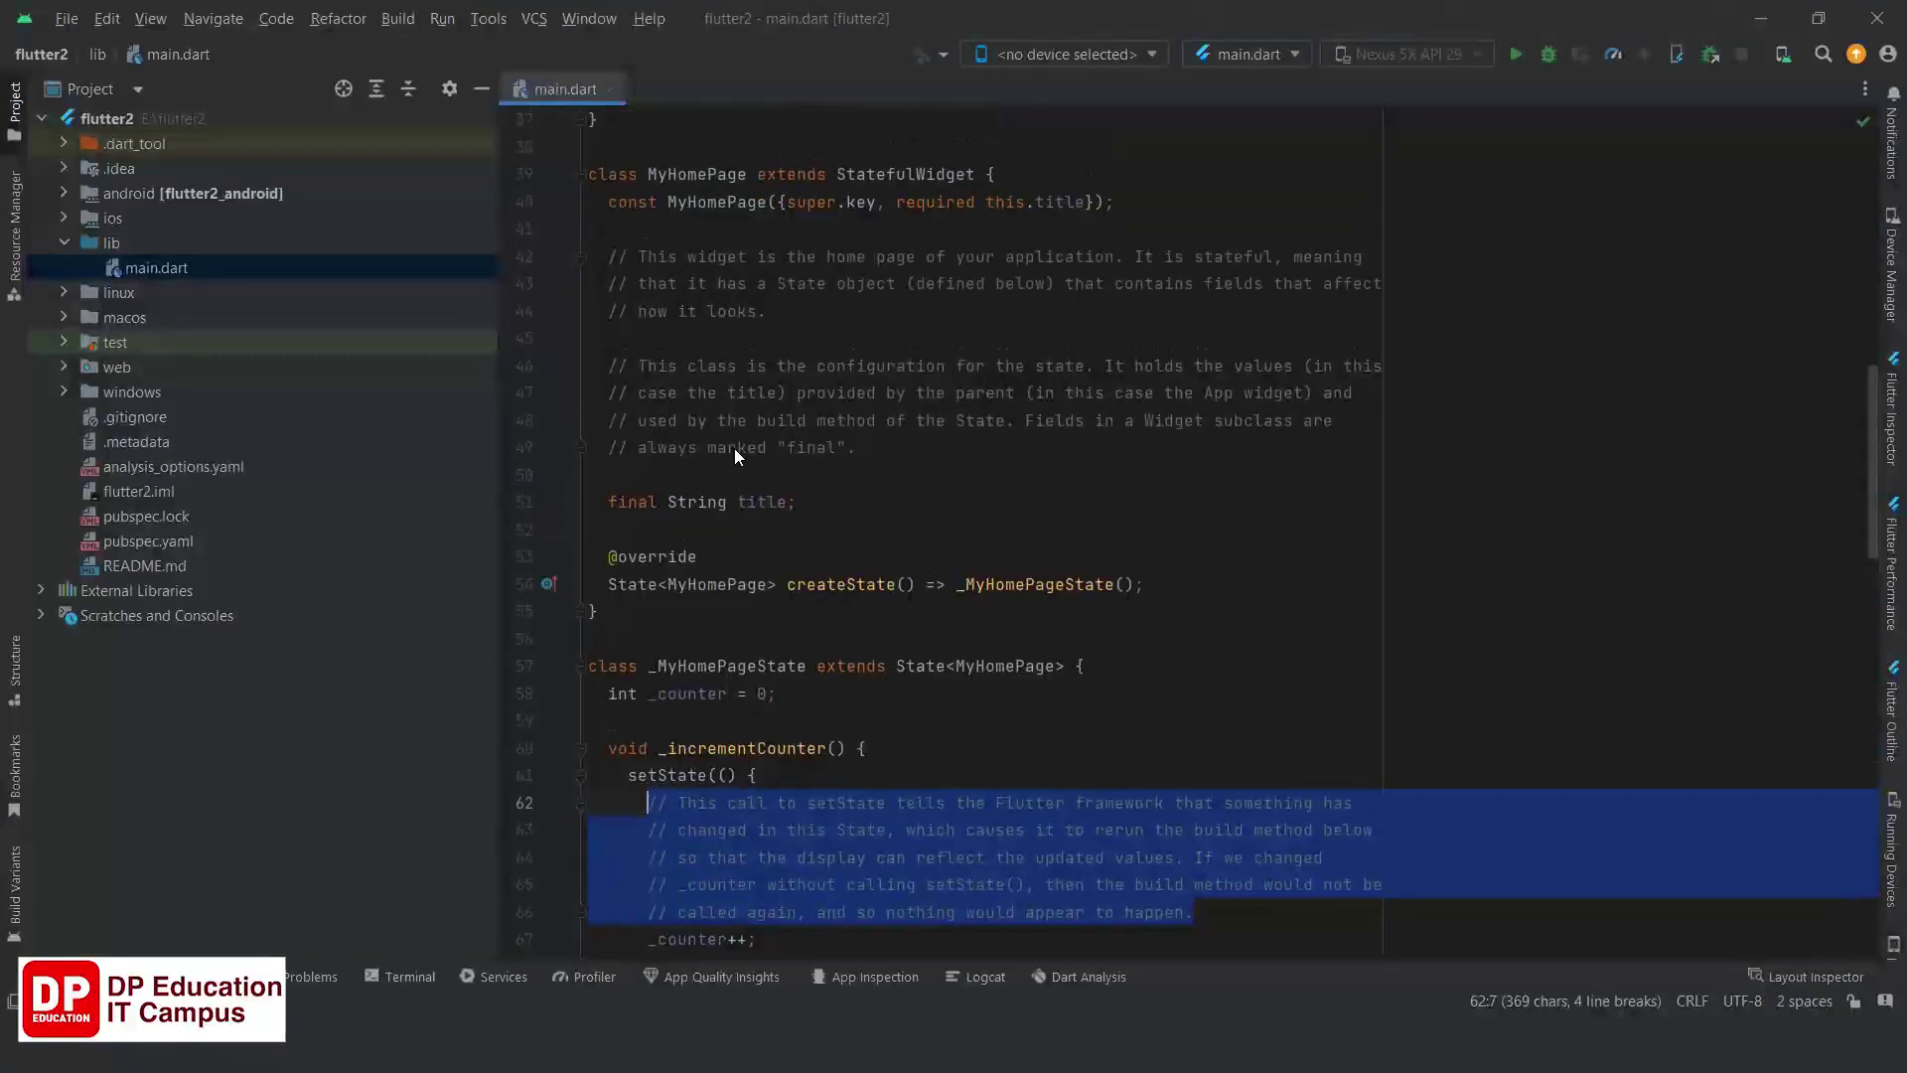
{"action": "scroll", "coordinate": [735, 449], "scroll_direction": "up", "scroll_amount": 5}
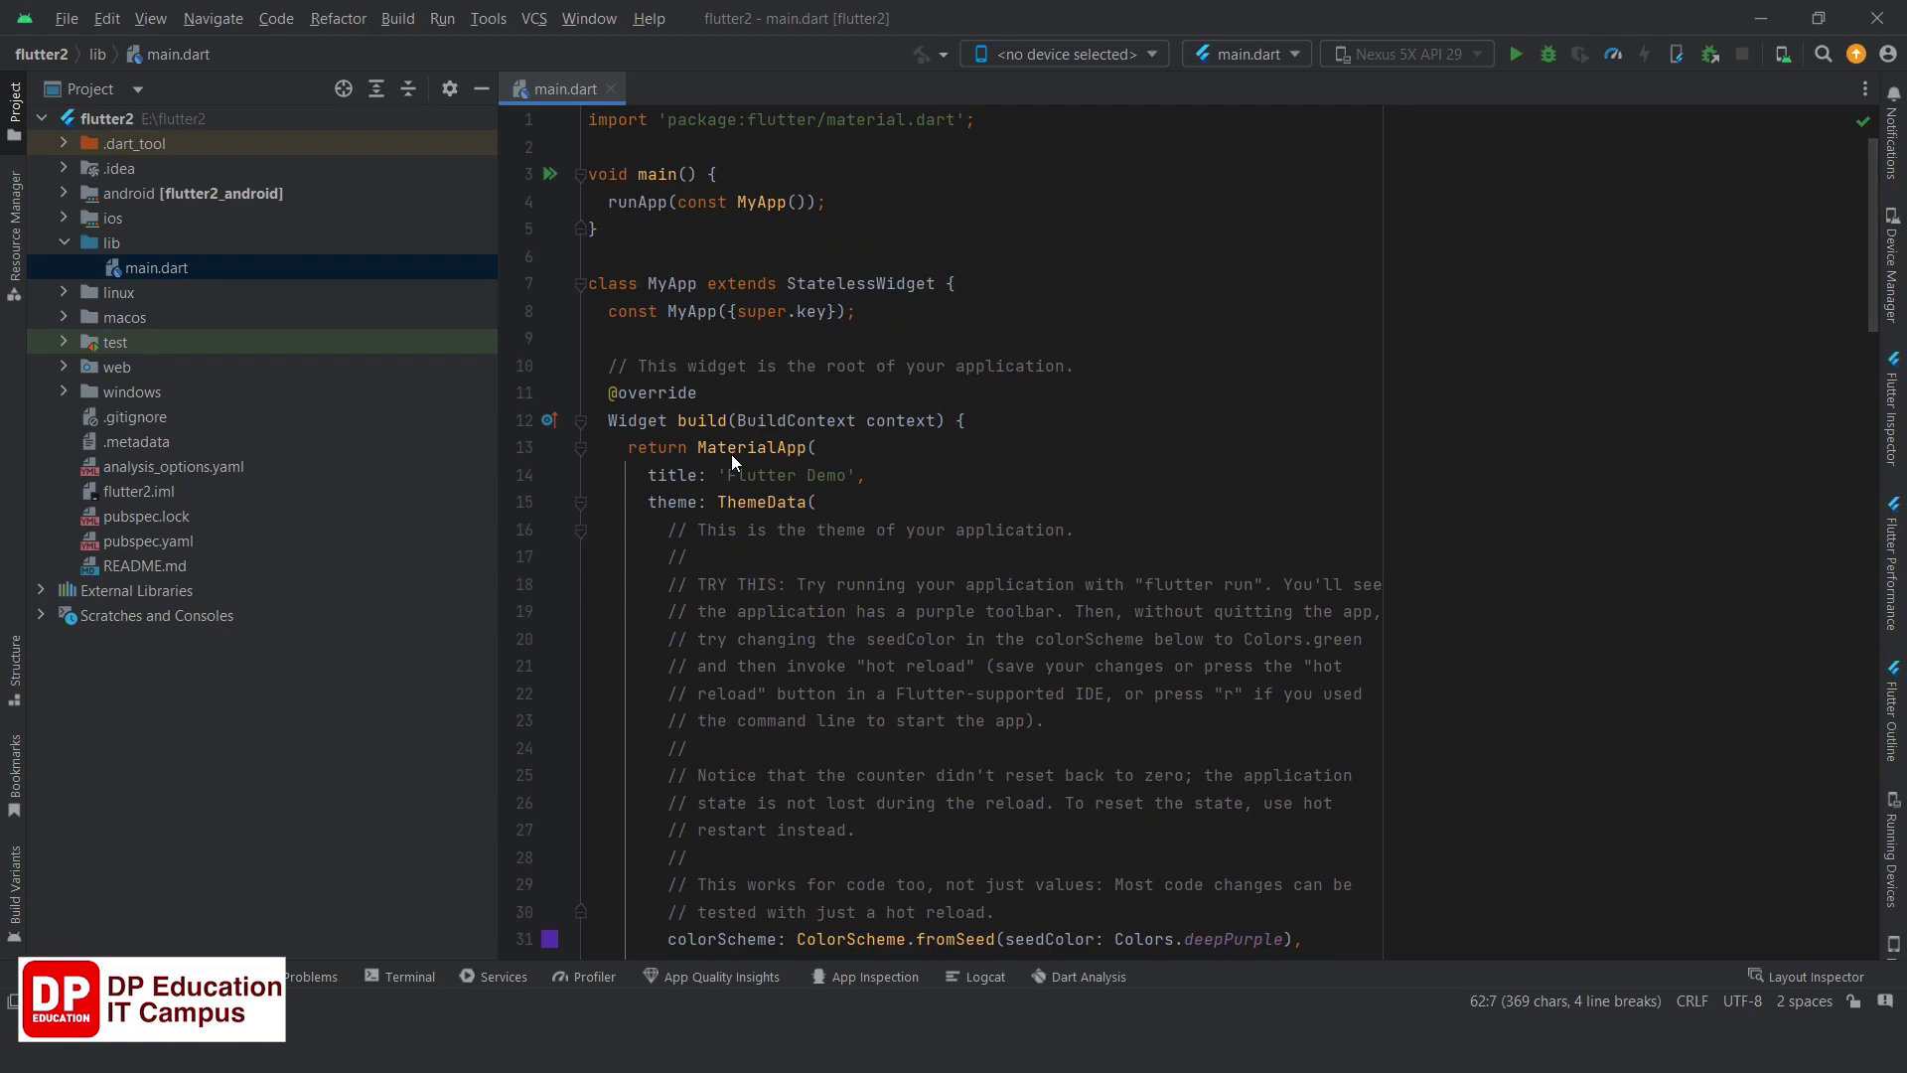
Overwrite the multi-line theme comment block at the start of ThemeData in main.dart with the letter z.
{"action": "mouse_move", "coordinate": [731, 455]}
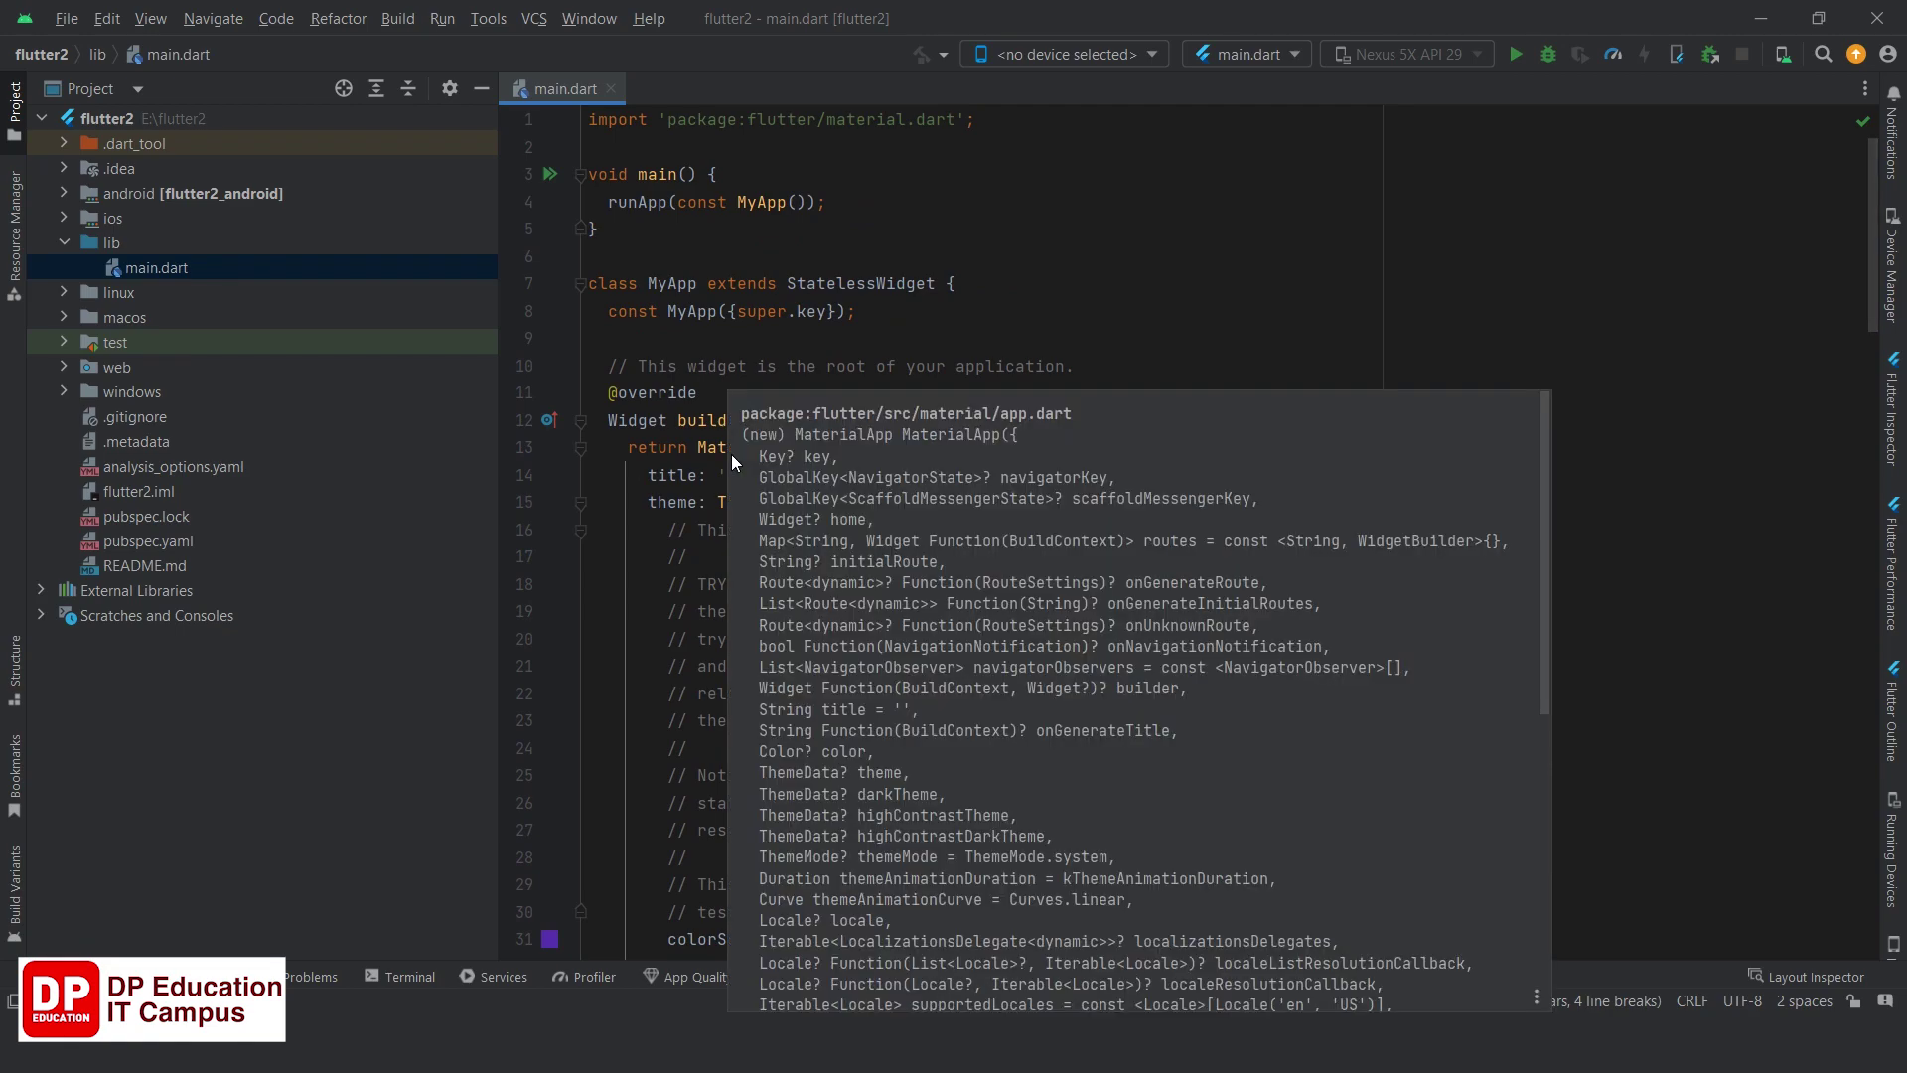
{"action": "left_click", "coordinate": [1198, 278]}
{"action": "scroll", "coordinate": [688, 463], "scroll_direction": "down", "scroll_amount": 1}
{"action": "left_click_drag", "start_coordinate": [667, 447], "coordinate": [1093, 829]}
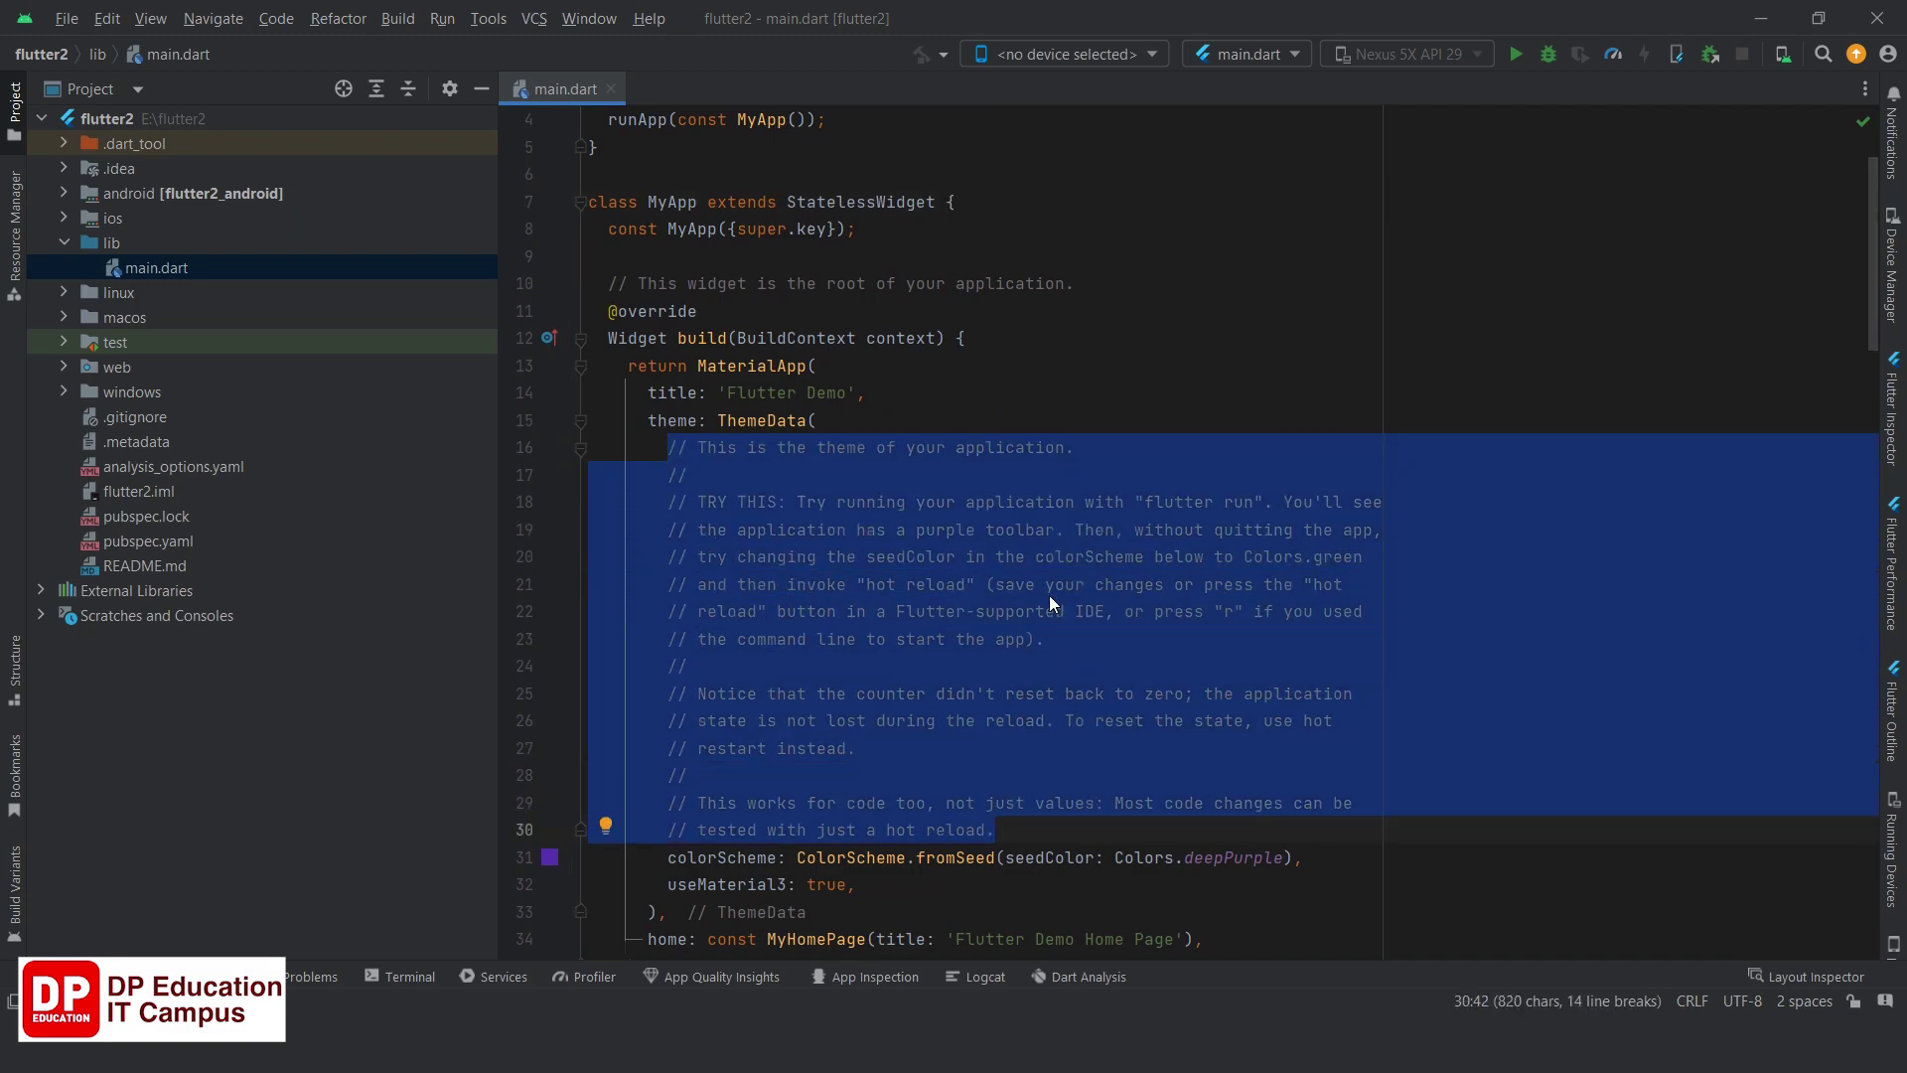
{"action": "scroll", "coordinate": [1050, 597], "scroll_direction": "down", "scroll_amount": 6}
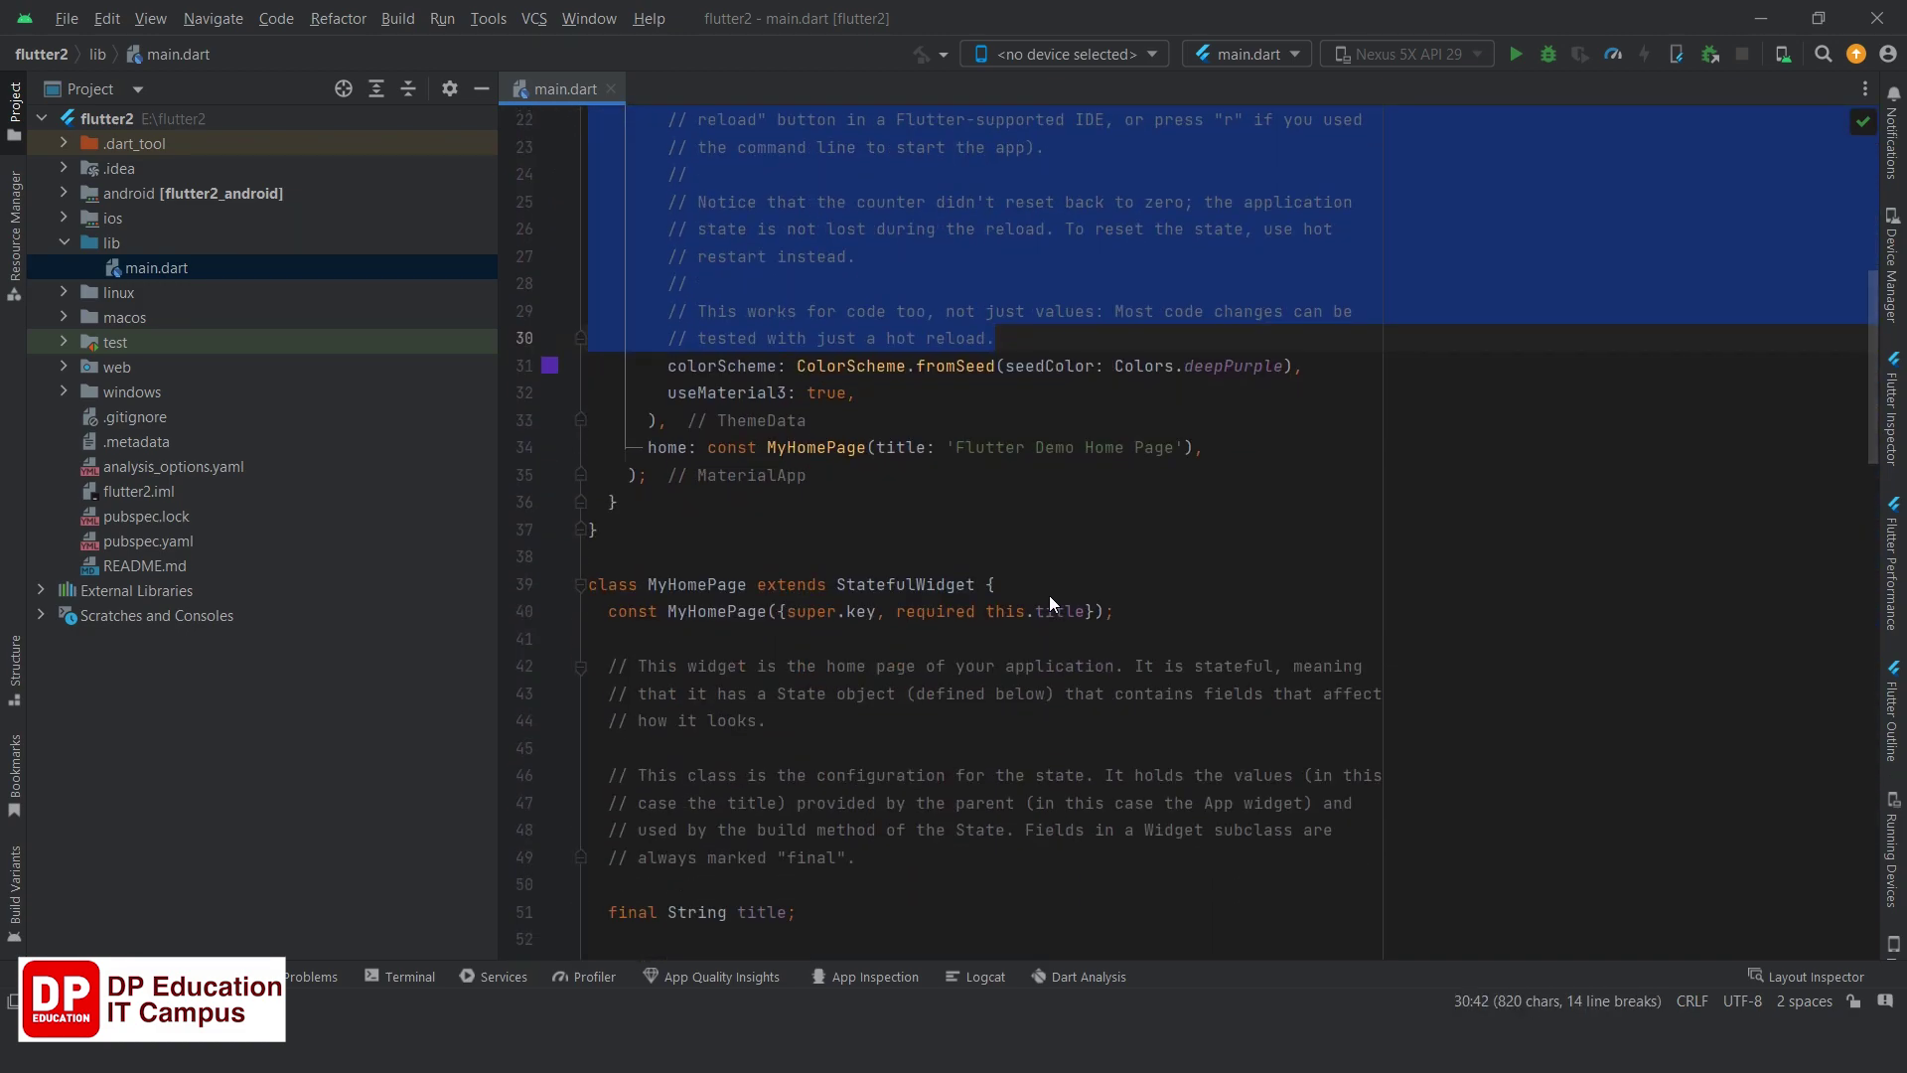
{"action": "scroll", "coordinate": [1049, 594], "scroll_direction": "down", "scroll_amount": 5}
{"action": "scroll", "coordinate": [1049, 594], "scroll_direction": "down", "scroll_amount": 9}
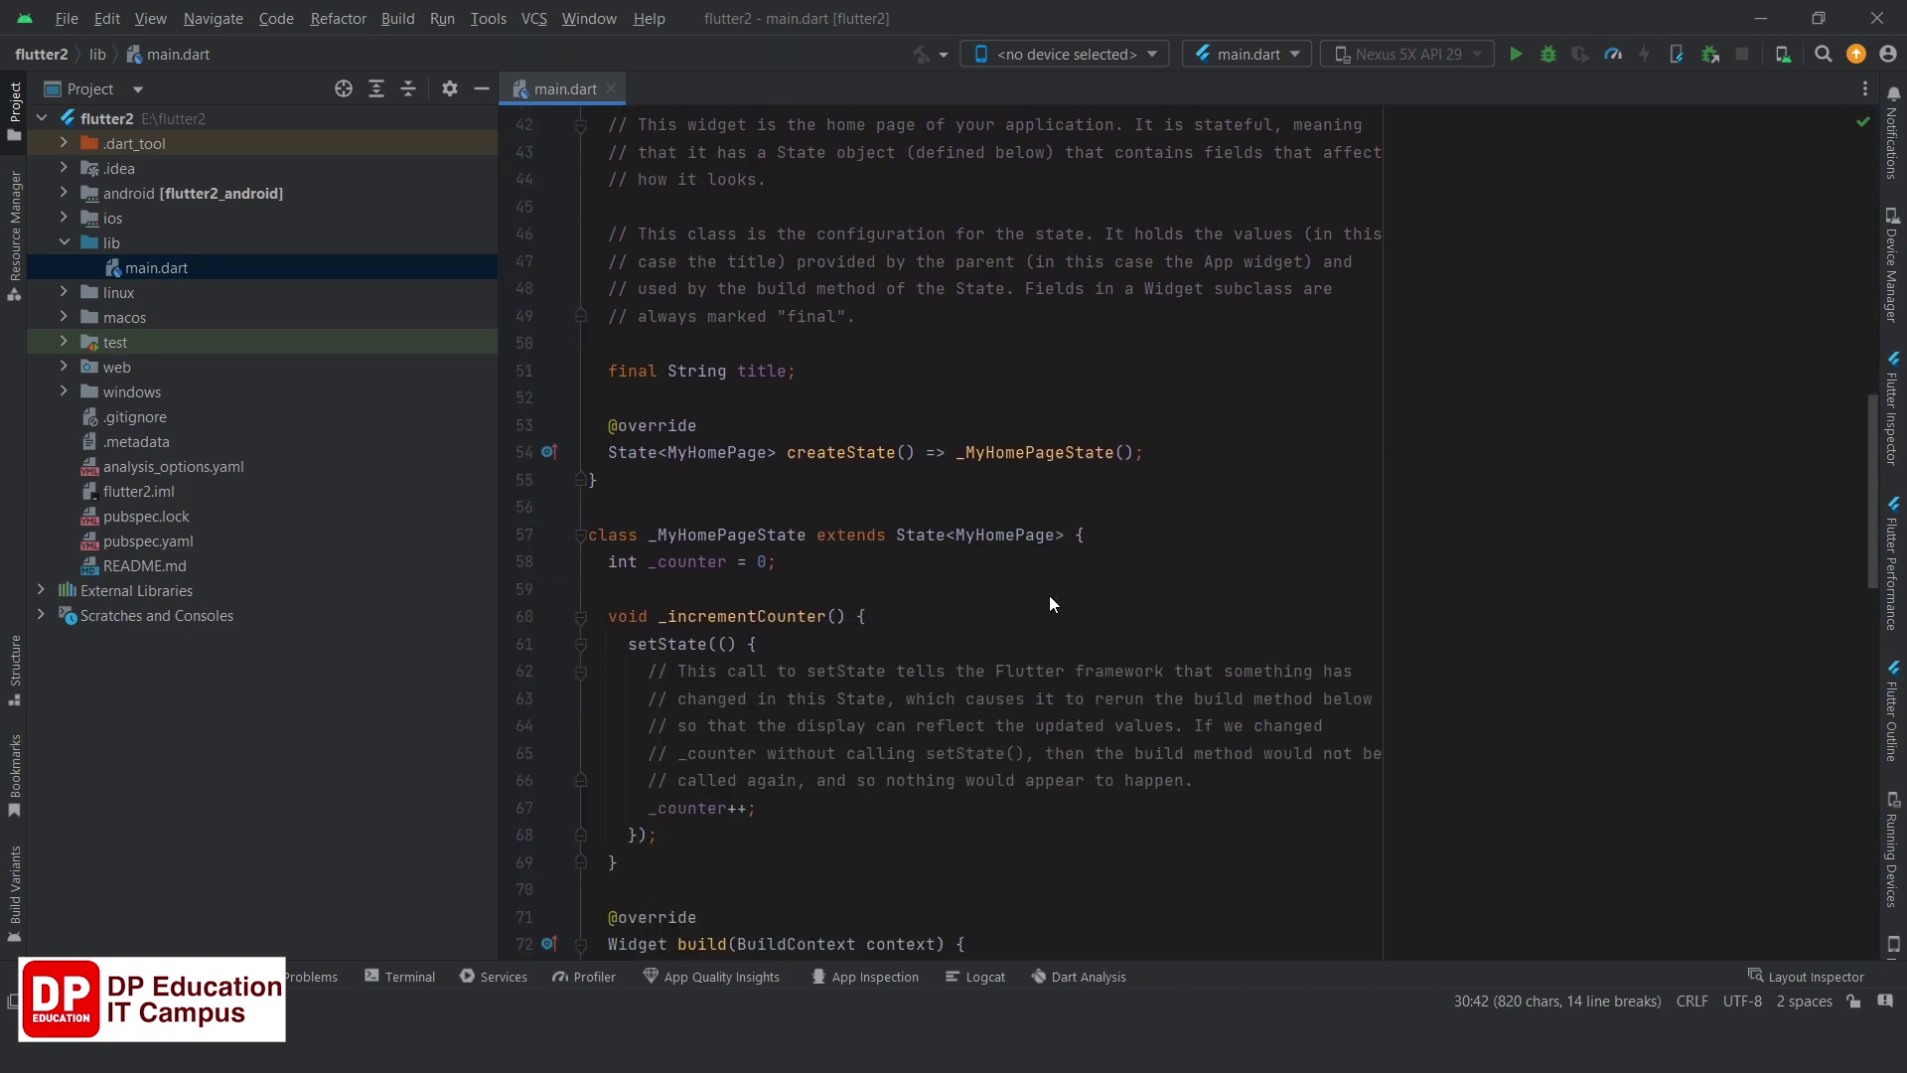
{"action": "scroll", "coordinate": [1049, 594], "scroll_direction": "down", "scroll_amount": 5}
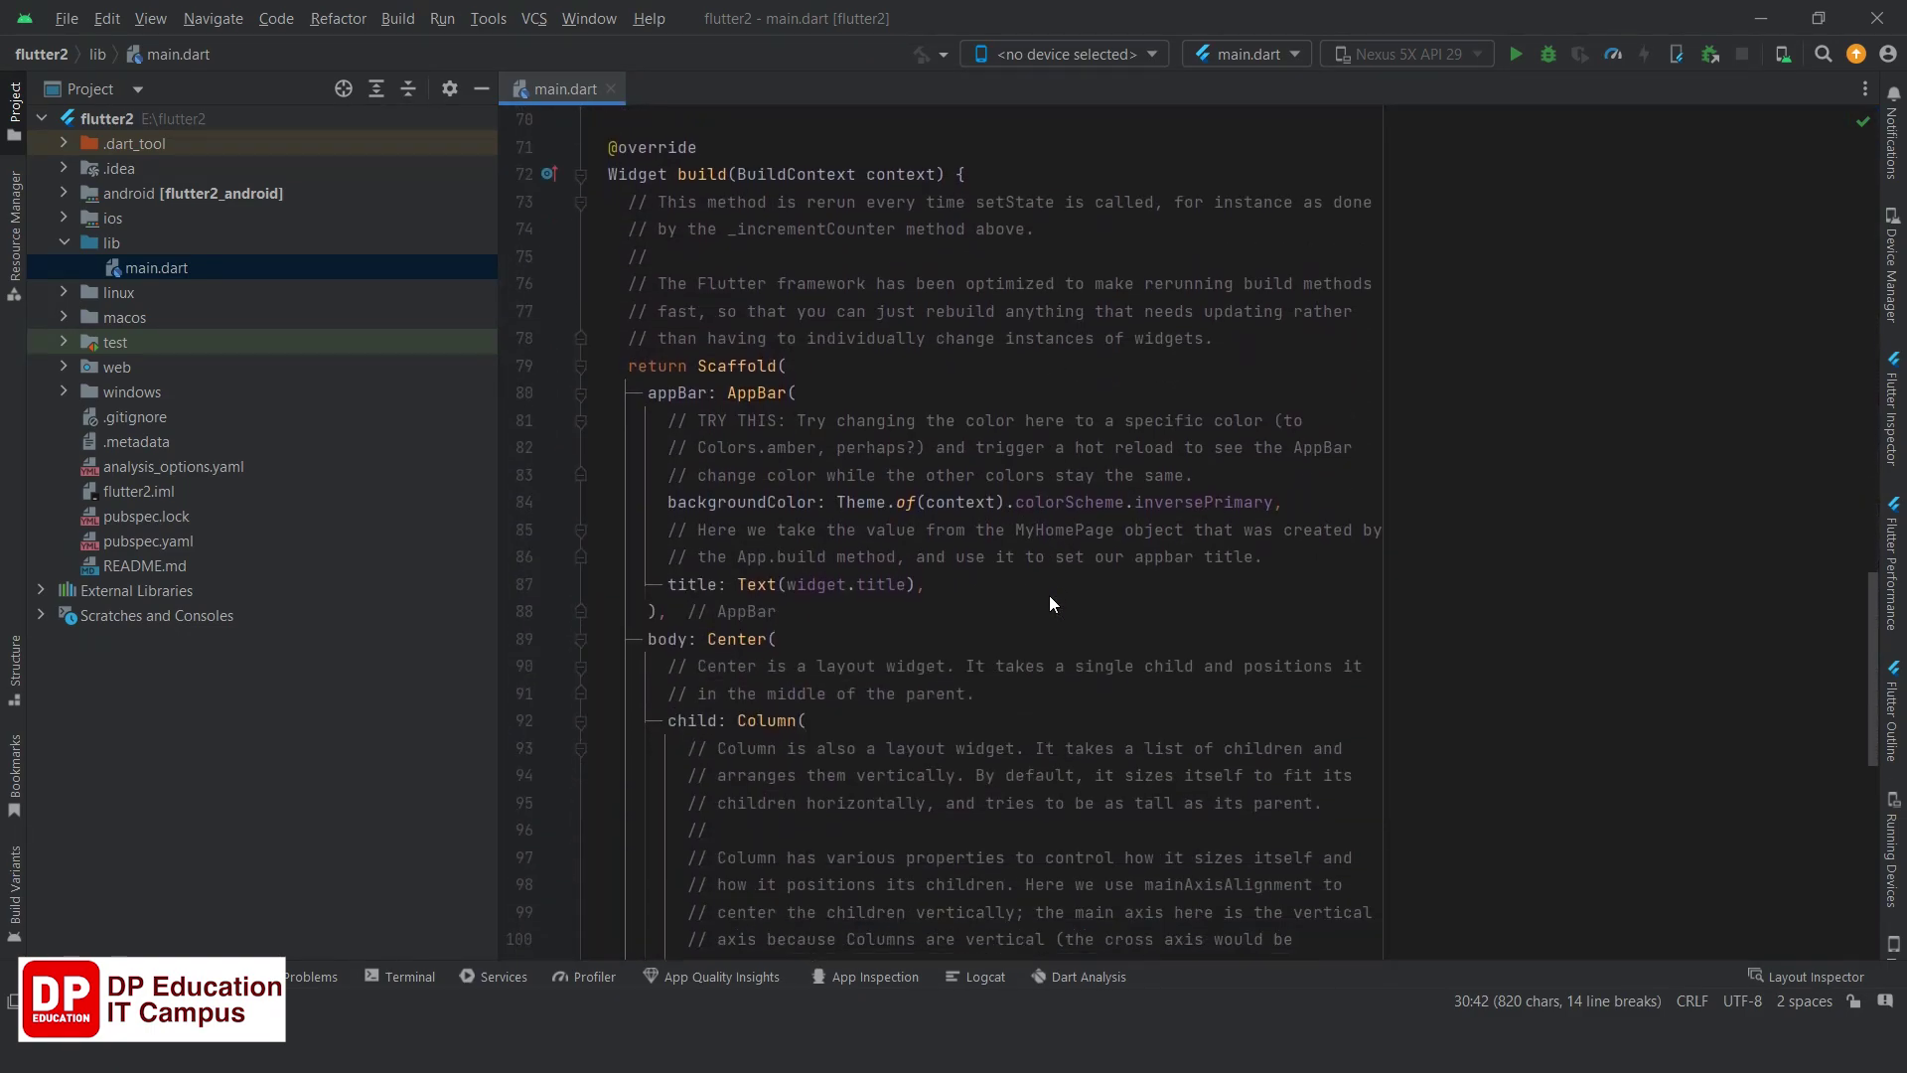
{"action": "key", "text": "Left"}
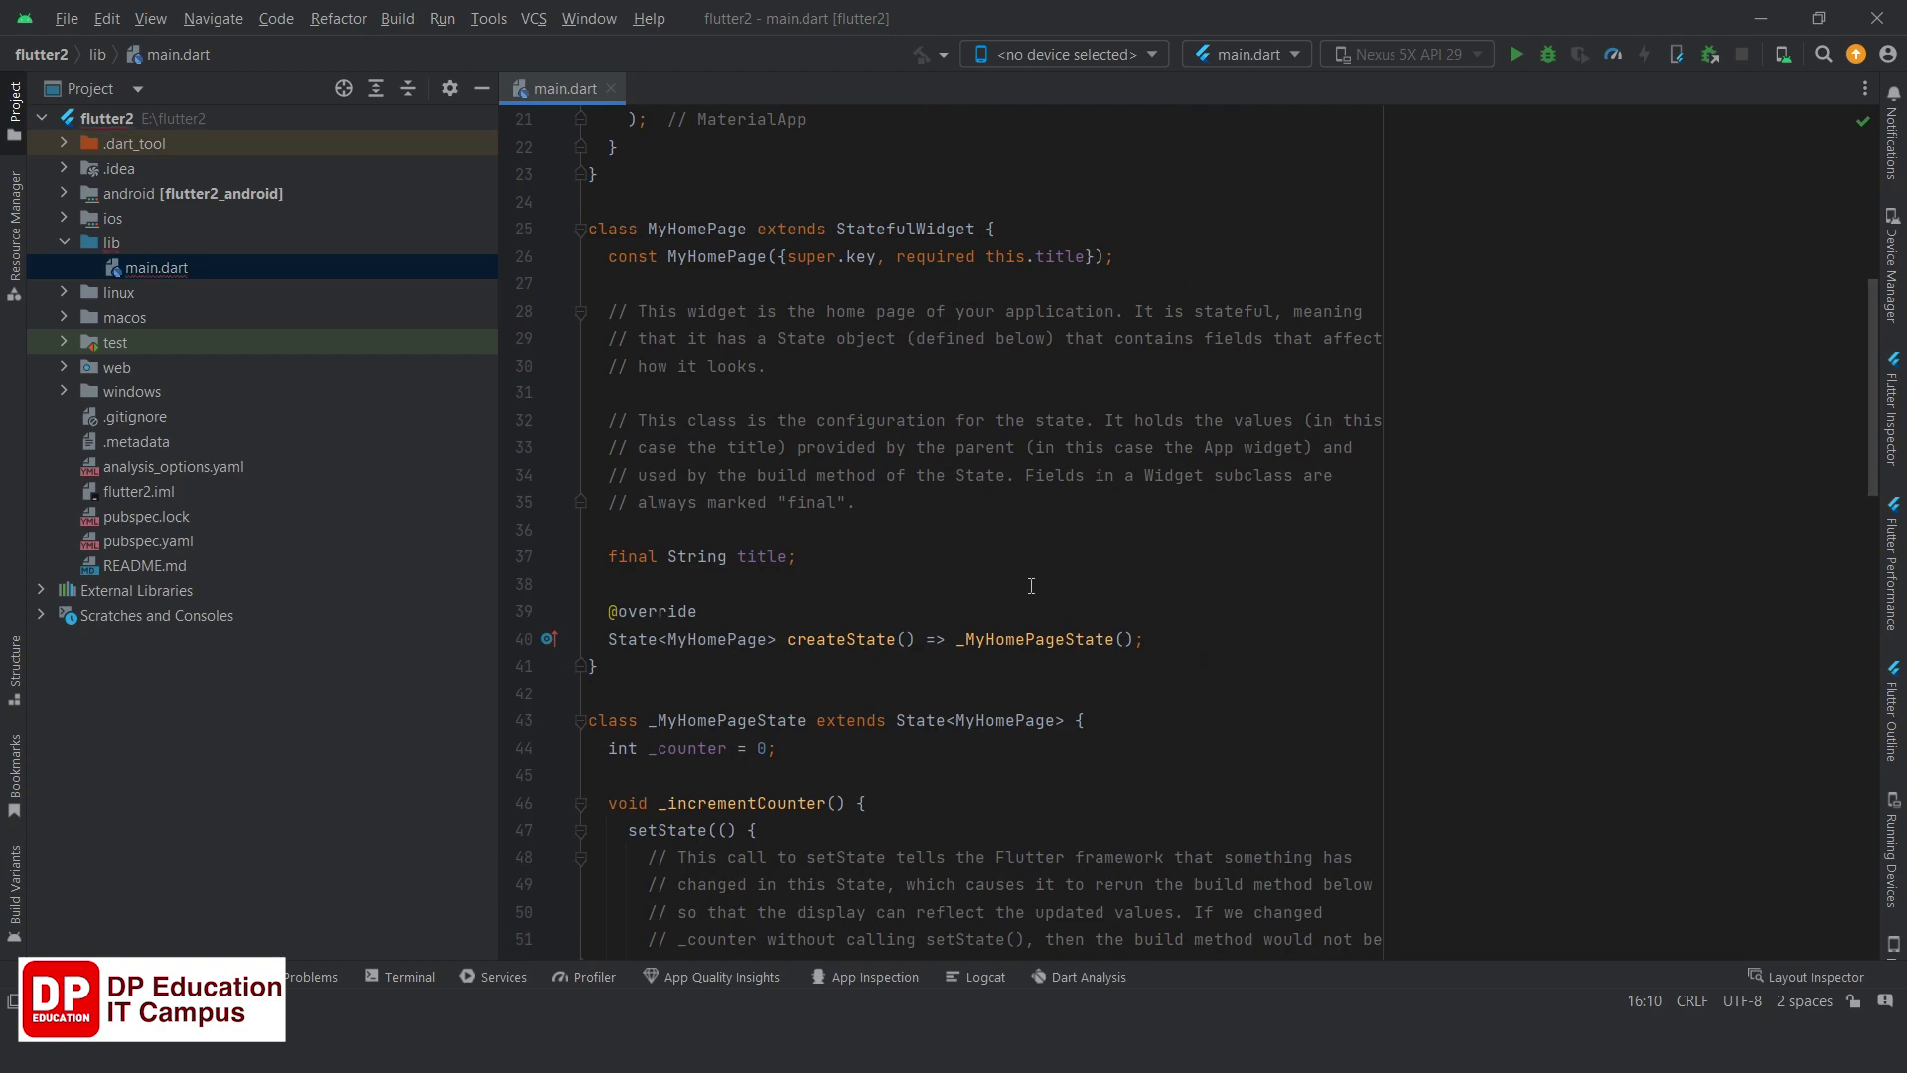
Examine the build method of _MyHomePageState through the end of main.dart, highlighting the TRY THIS comment in AppBar.
{"action": "scroll", "coordinate": [1009, 594], "scroll_direction": "down", "scroll_amount": 10}
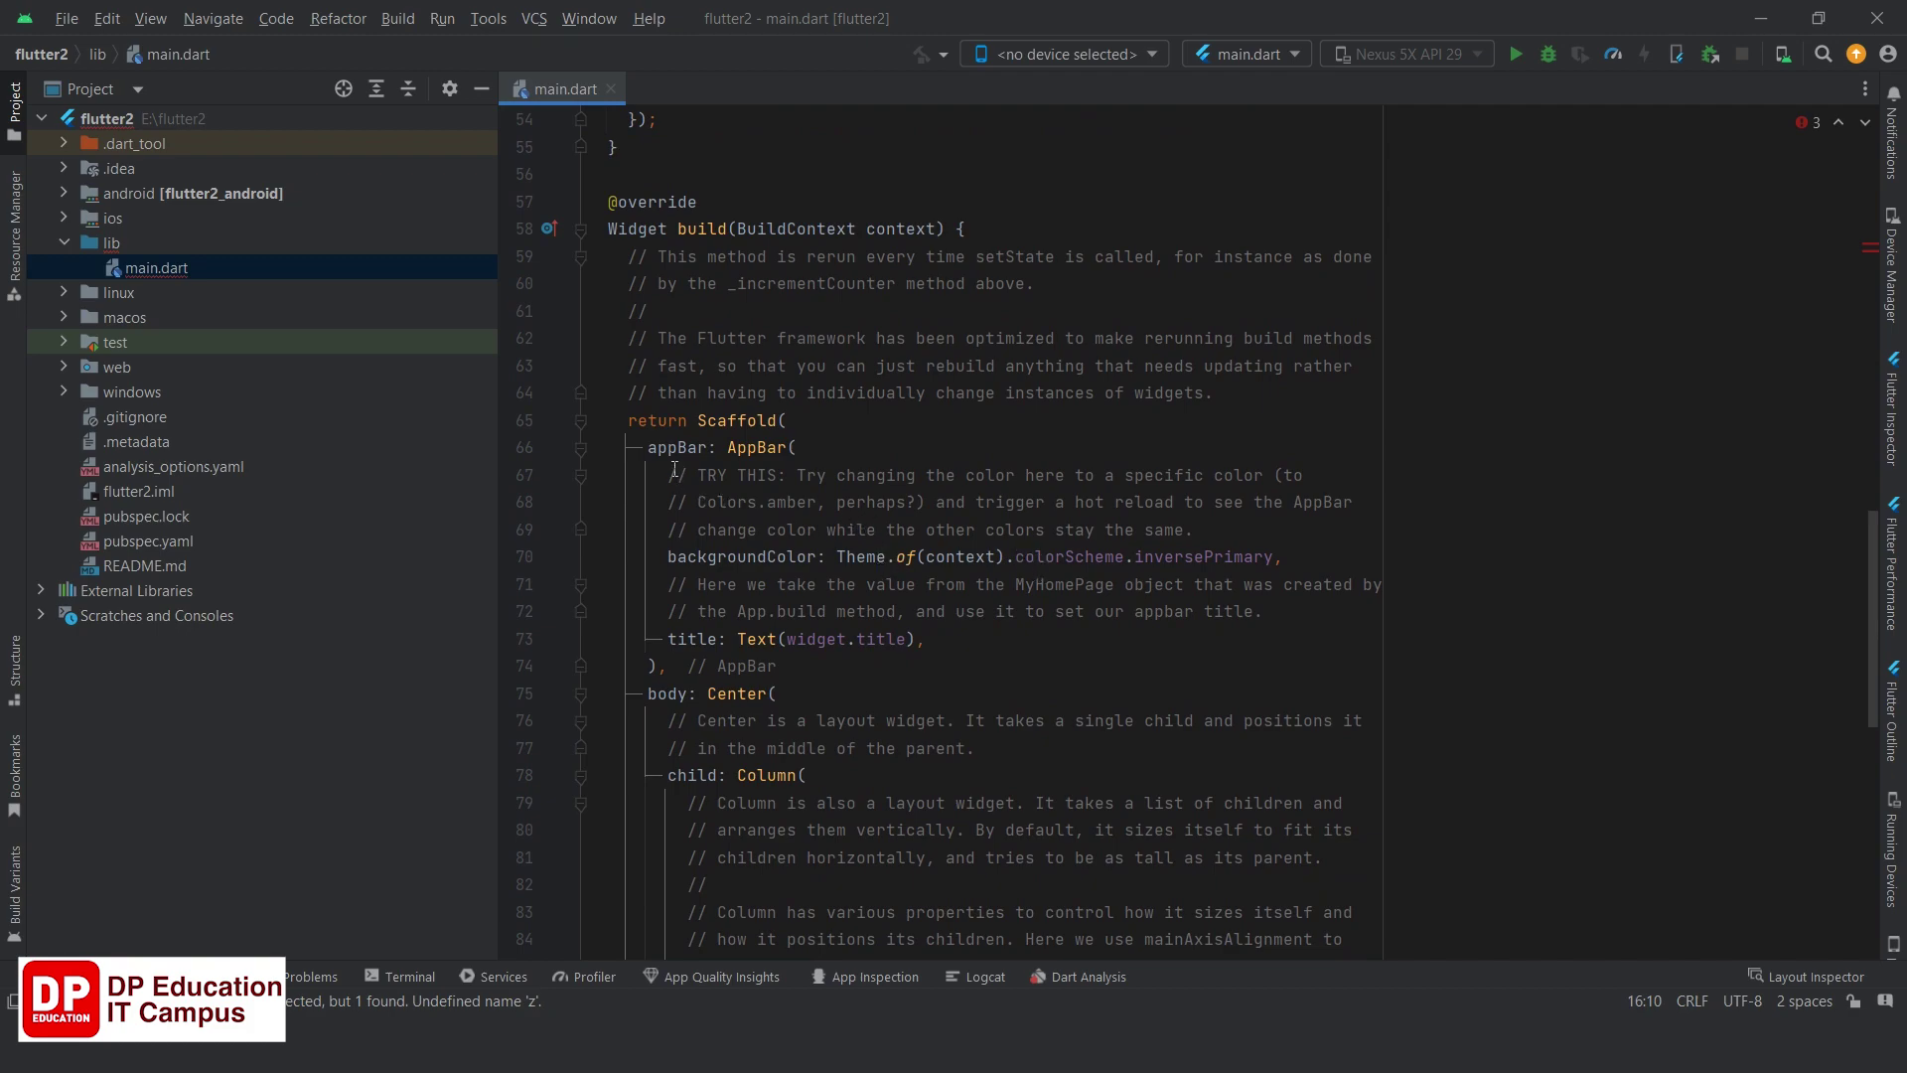
{"action": "left_click_drag", "start_coordinate": [668, 475], "coordinate": [1240, 525]}
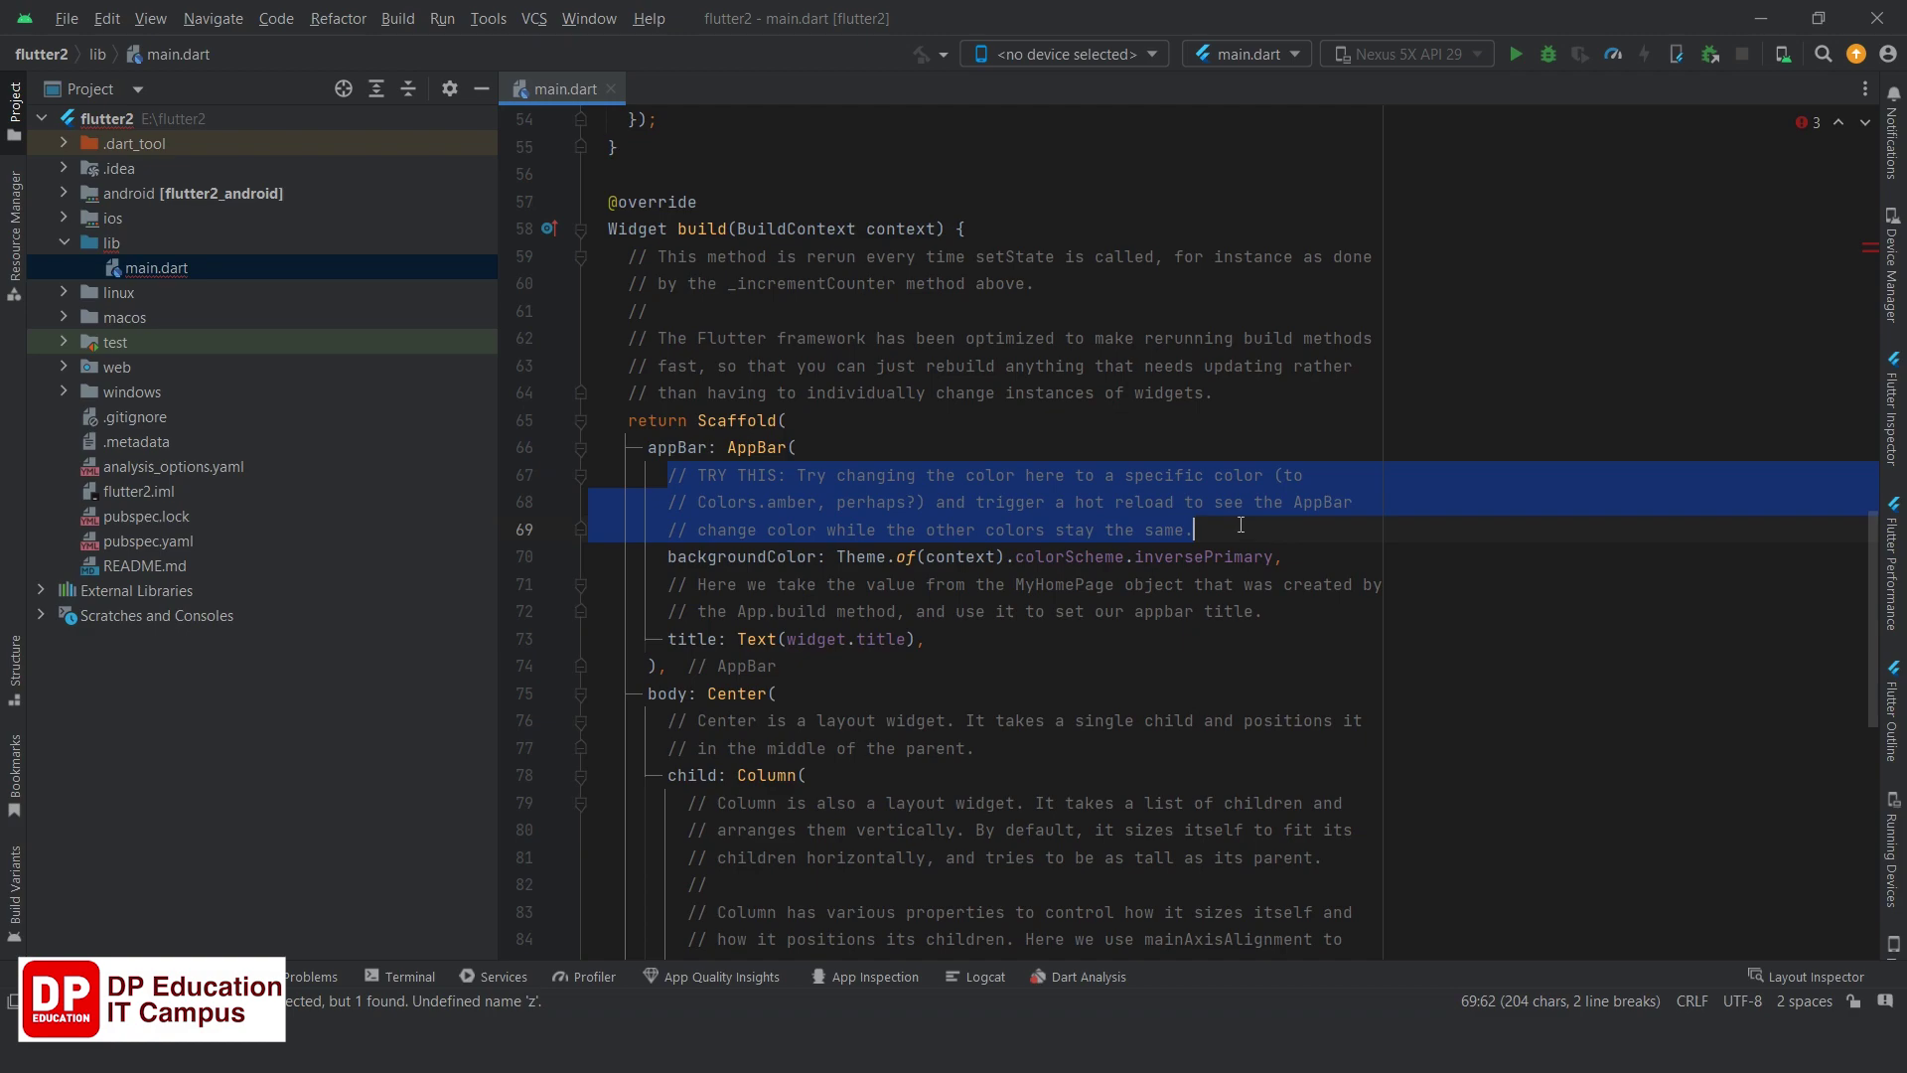
{"action": "scroll", "coordinate": [912, 499], "scroll_direction": "down", "scroll_amount": 5}
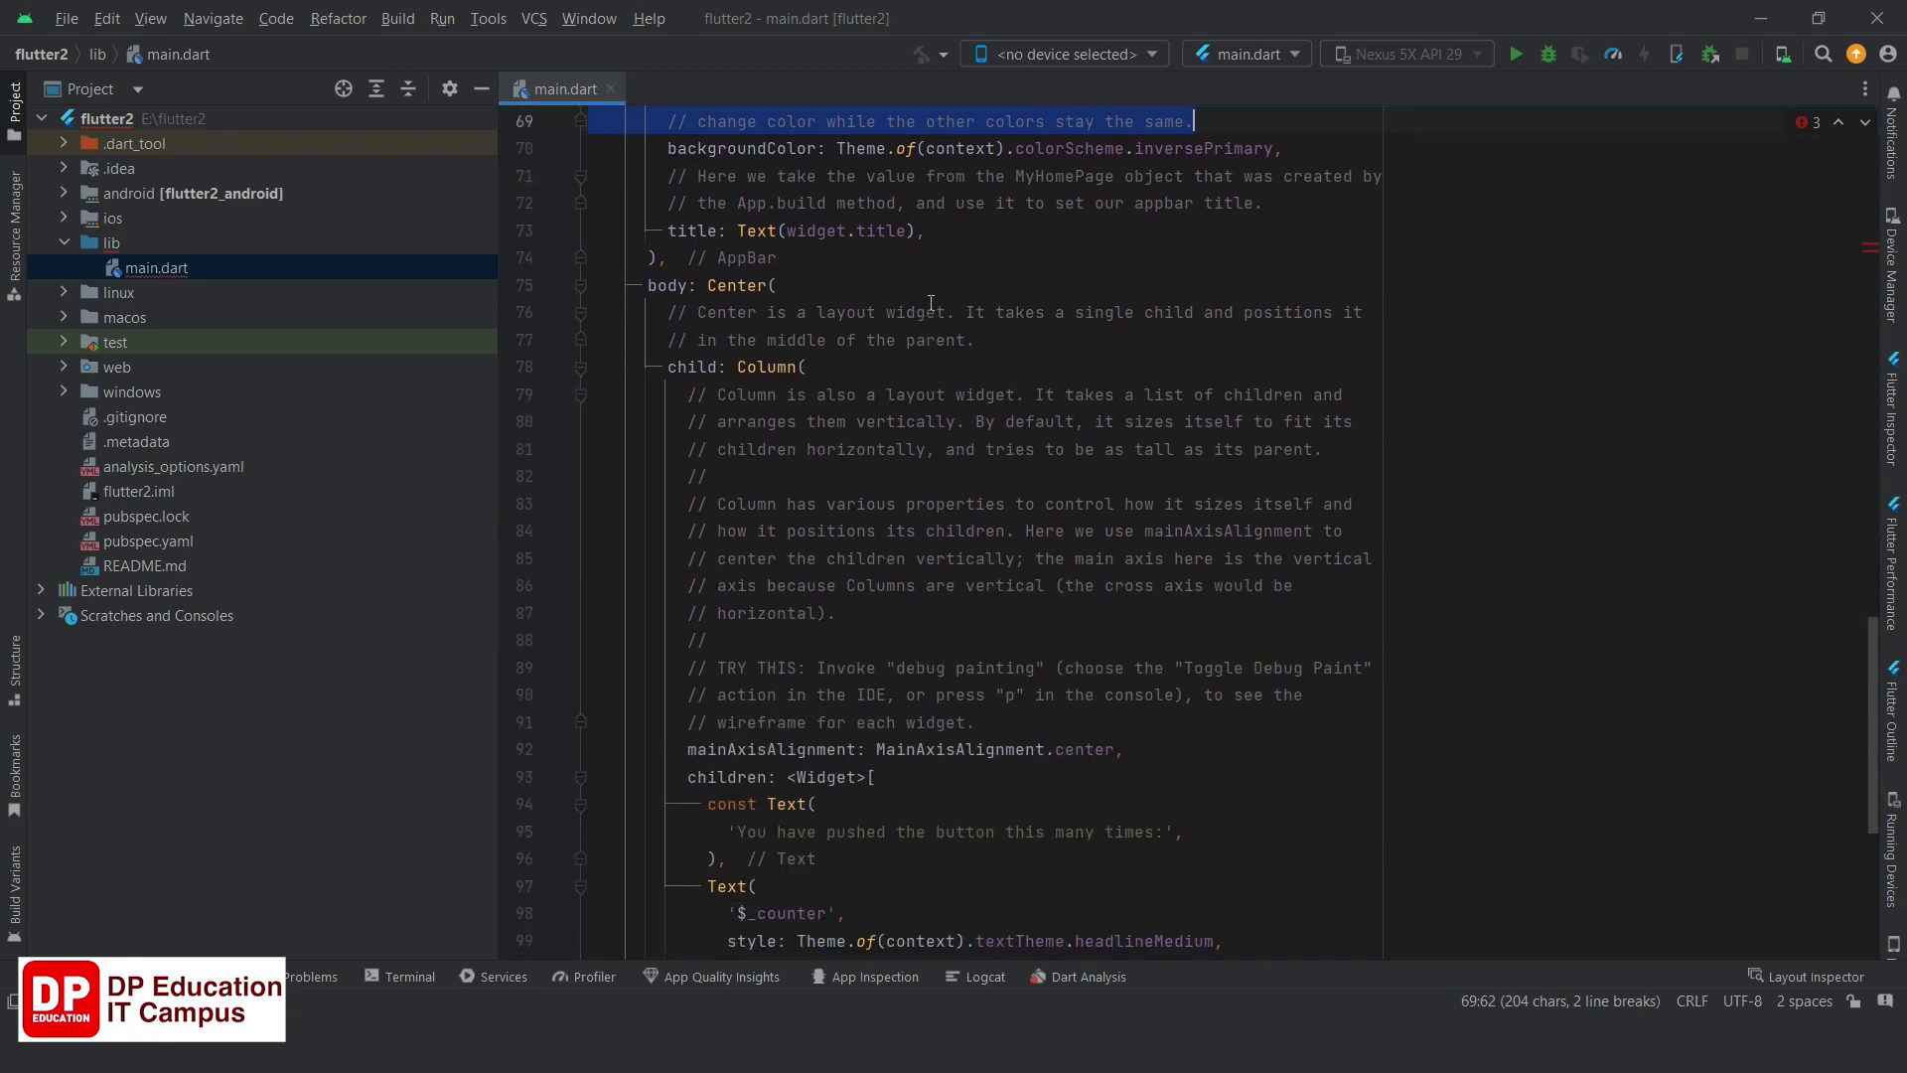
{"action": "scroll", "coordinate": [930, 302], "scroll_direction": "down", "scroll_amount": 6}
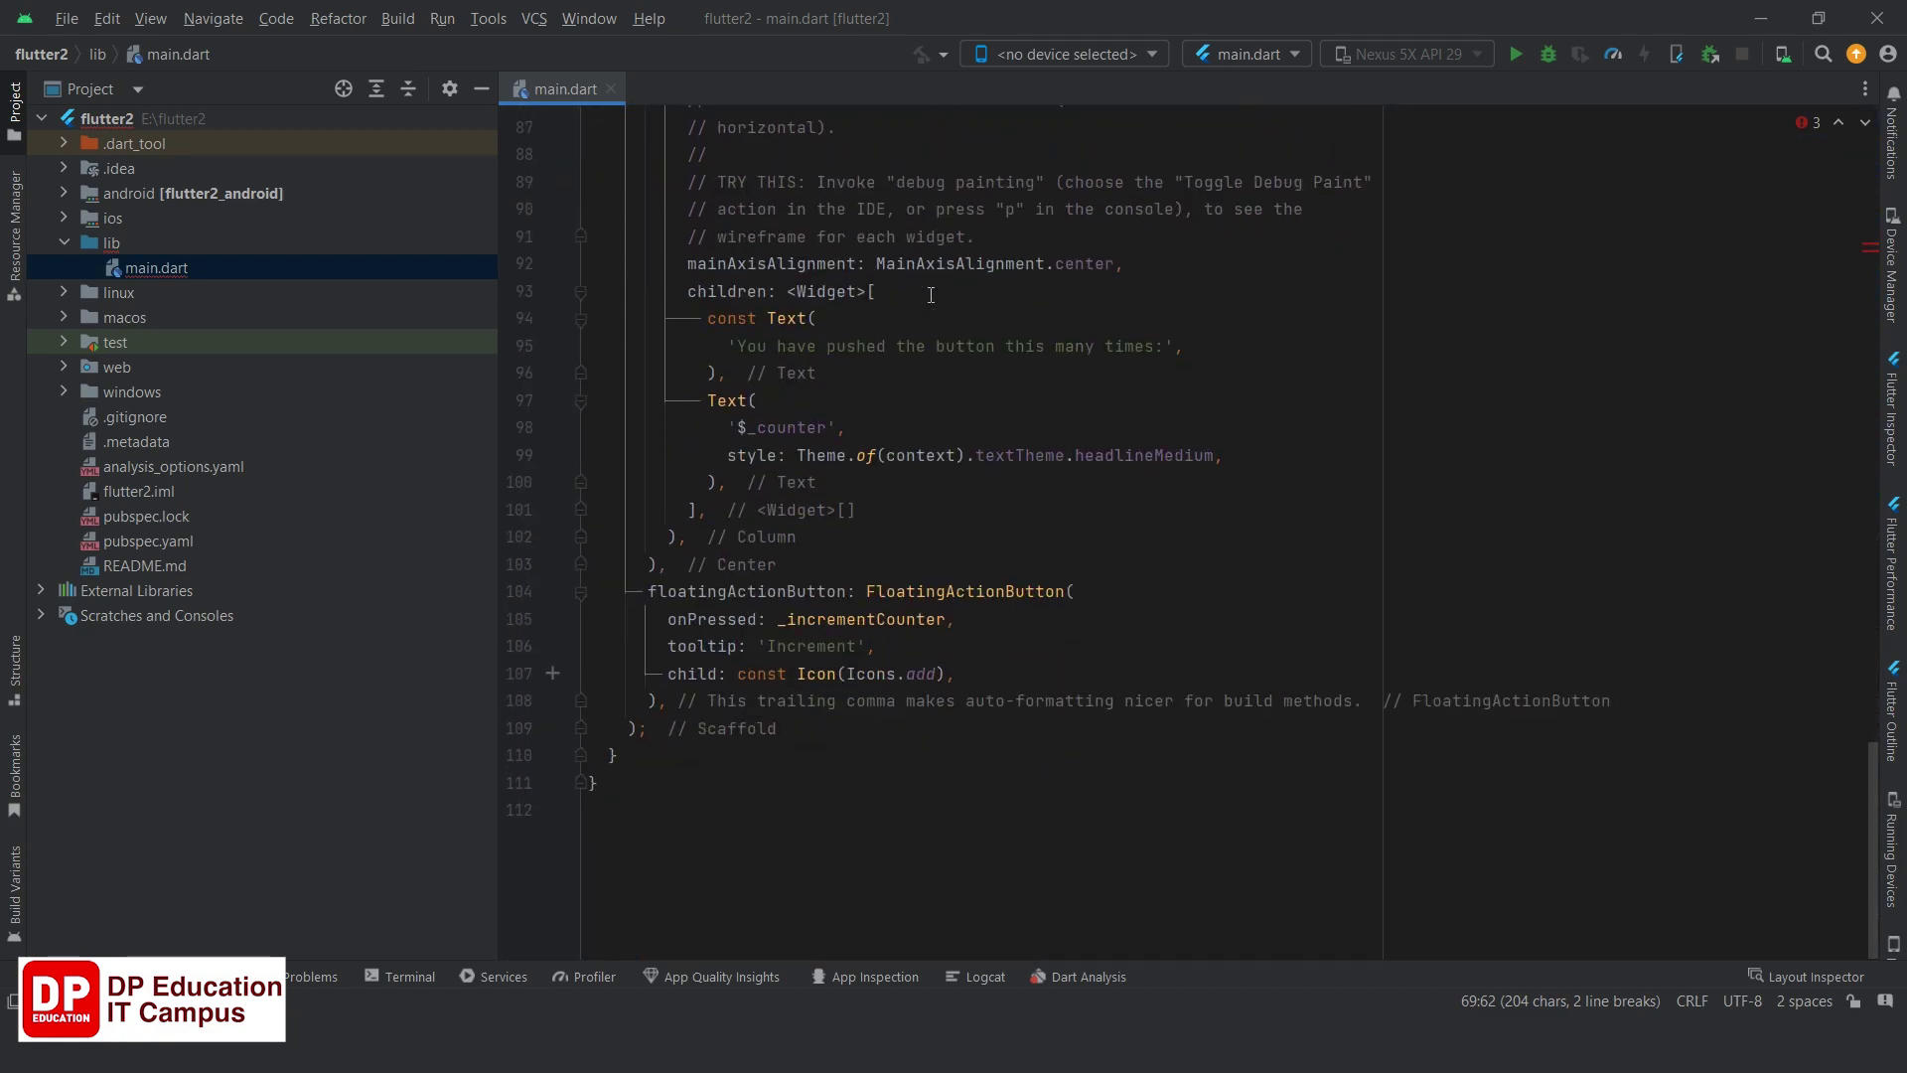
{"action": "scroll", "coordinate": [914, 620], "scroll_direction": "up", "scroll_amount": 7}
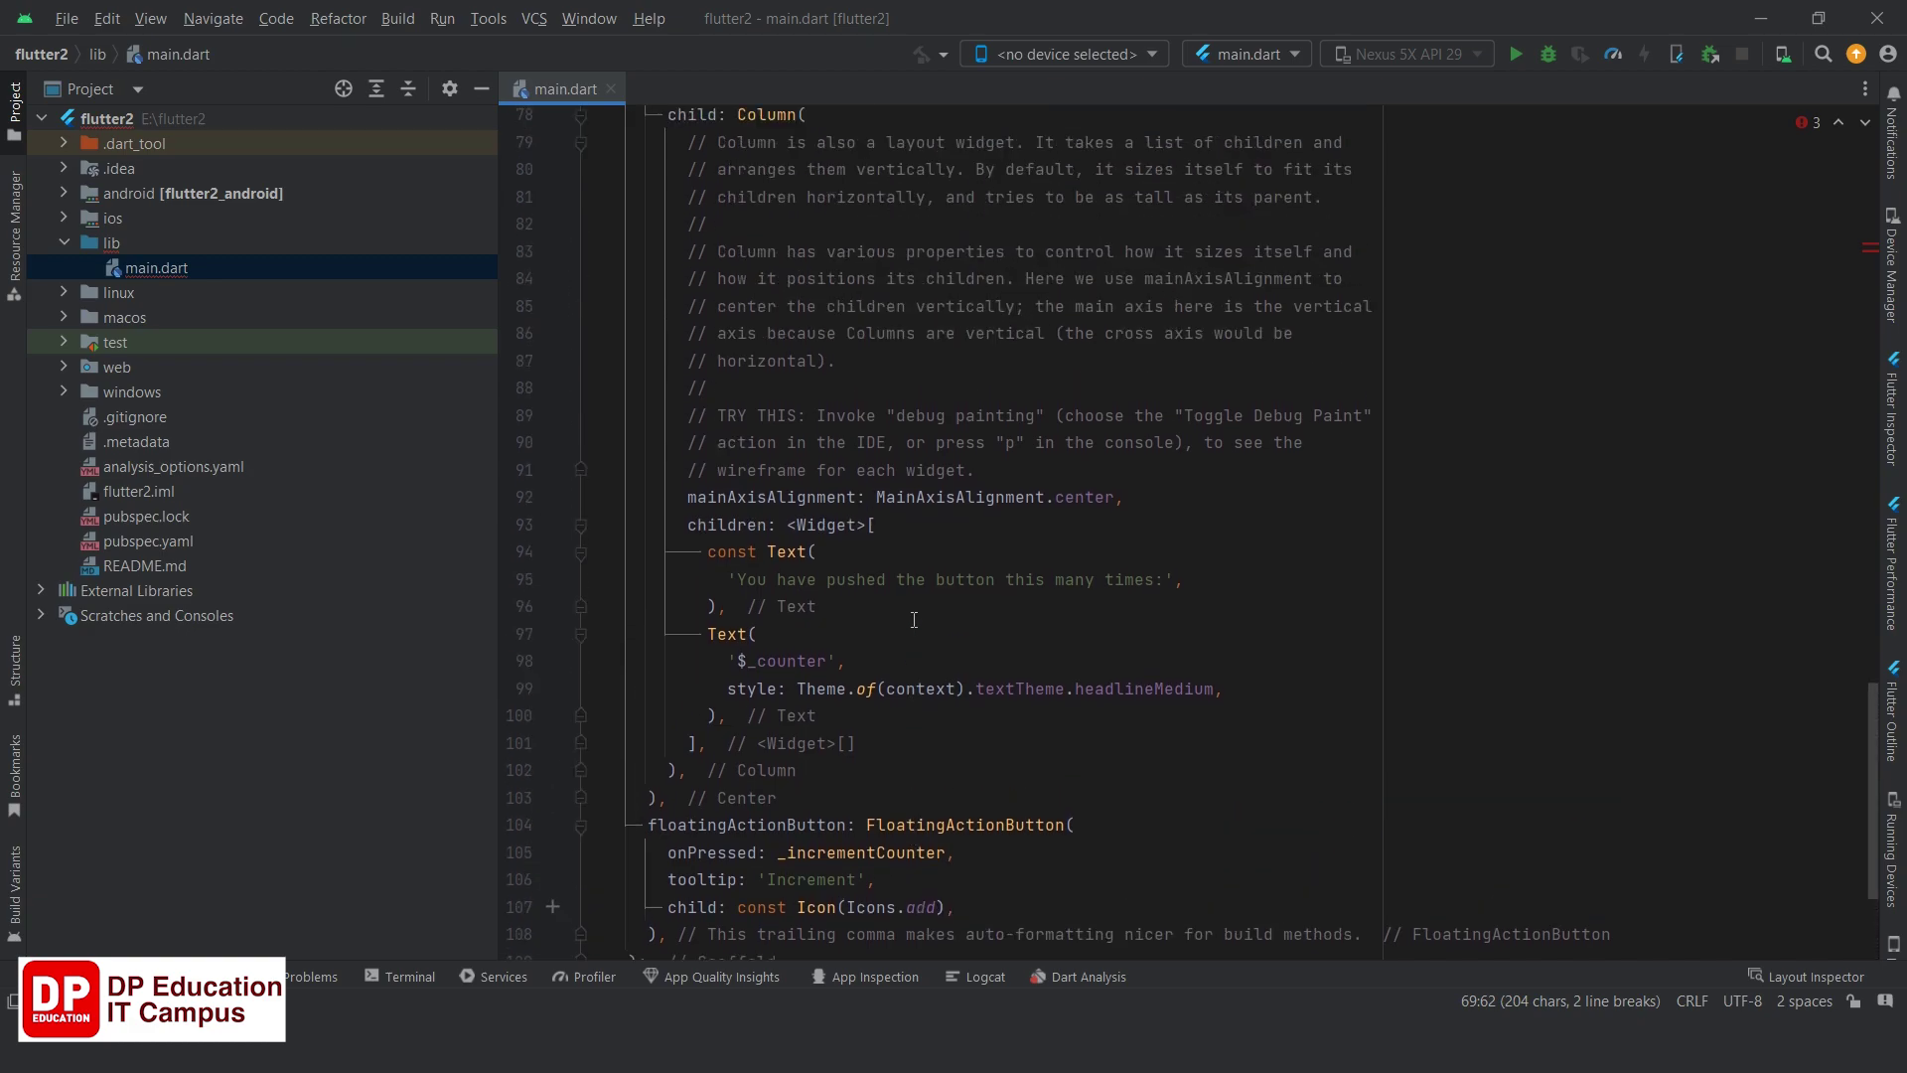
{"action": "scroll", "coordinate": [914, 620], "scroll_direction": "up", "scroll_amount": 6}
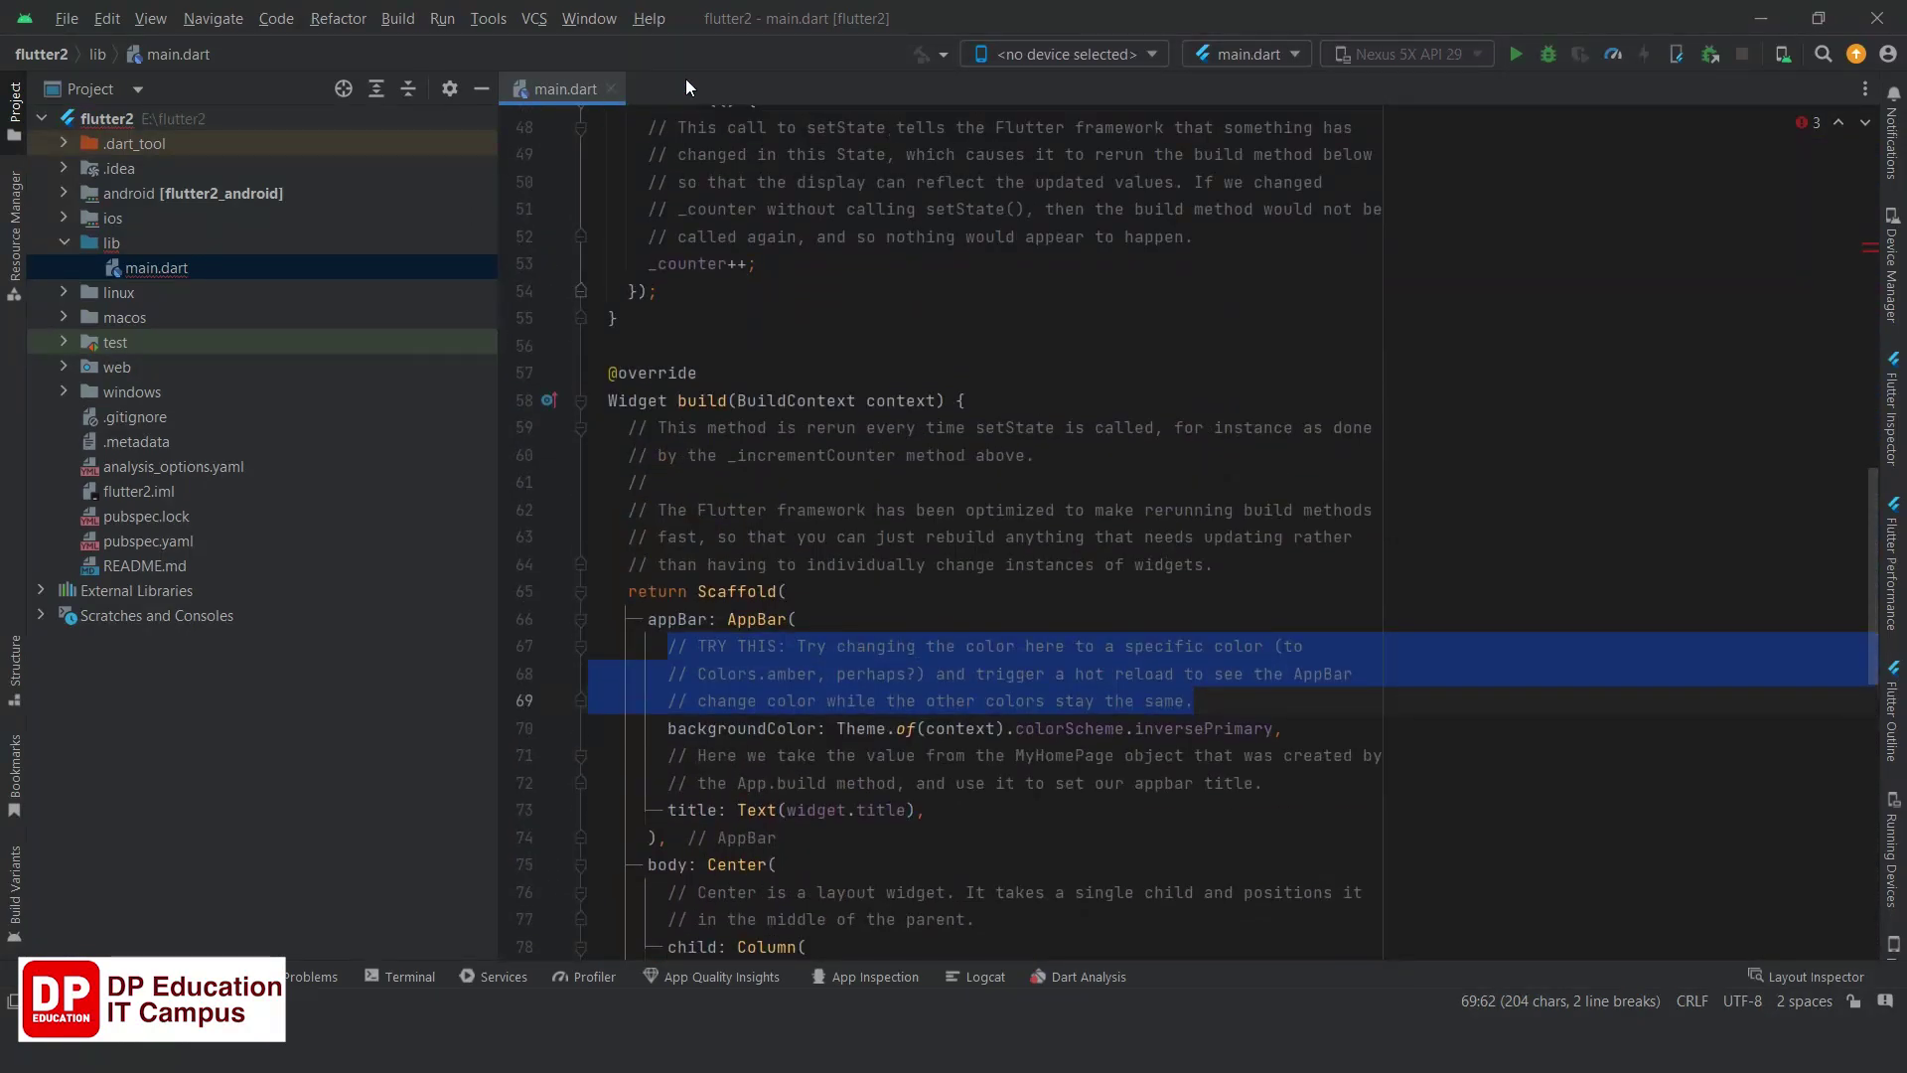
Check the list of web, desktop and emulator run targets and dismiss it without a selection.
{"action": "left_click", "coordinate": [1118, 57]}
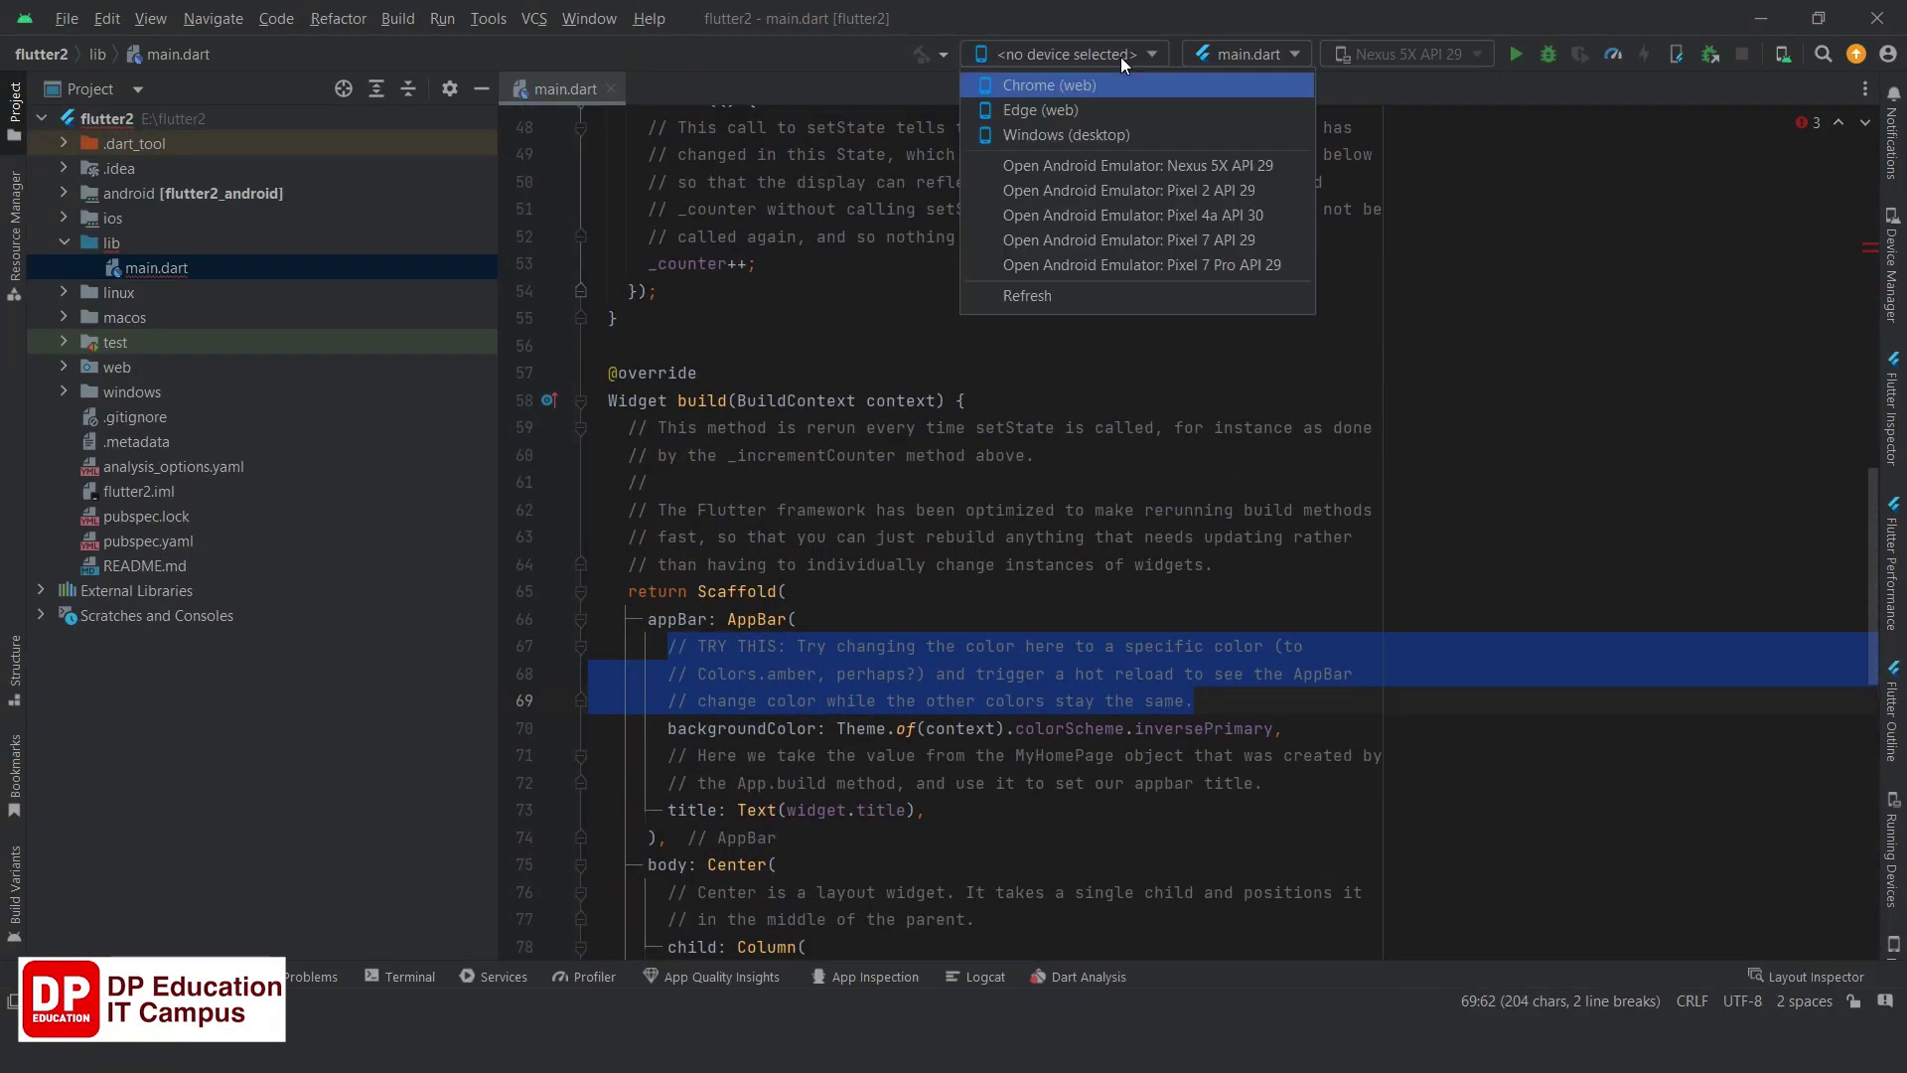
{"action": "left_click", "coordinate": [1121, 56]}
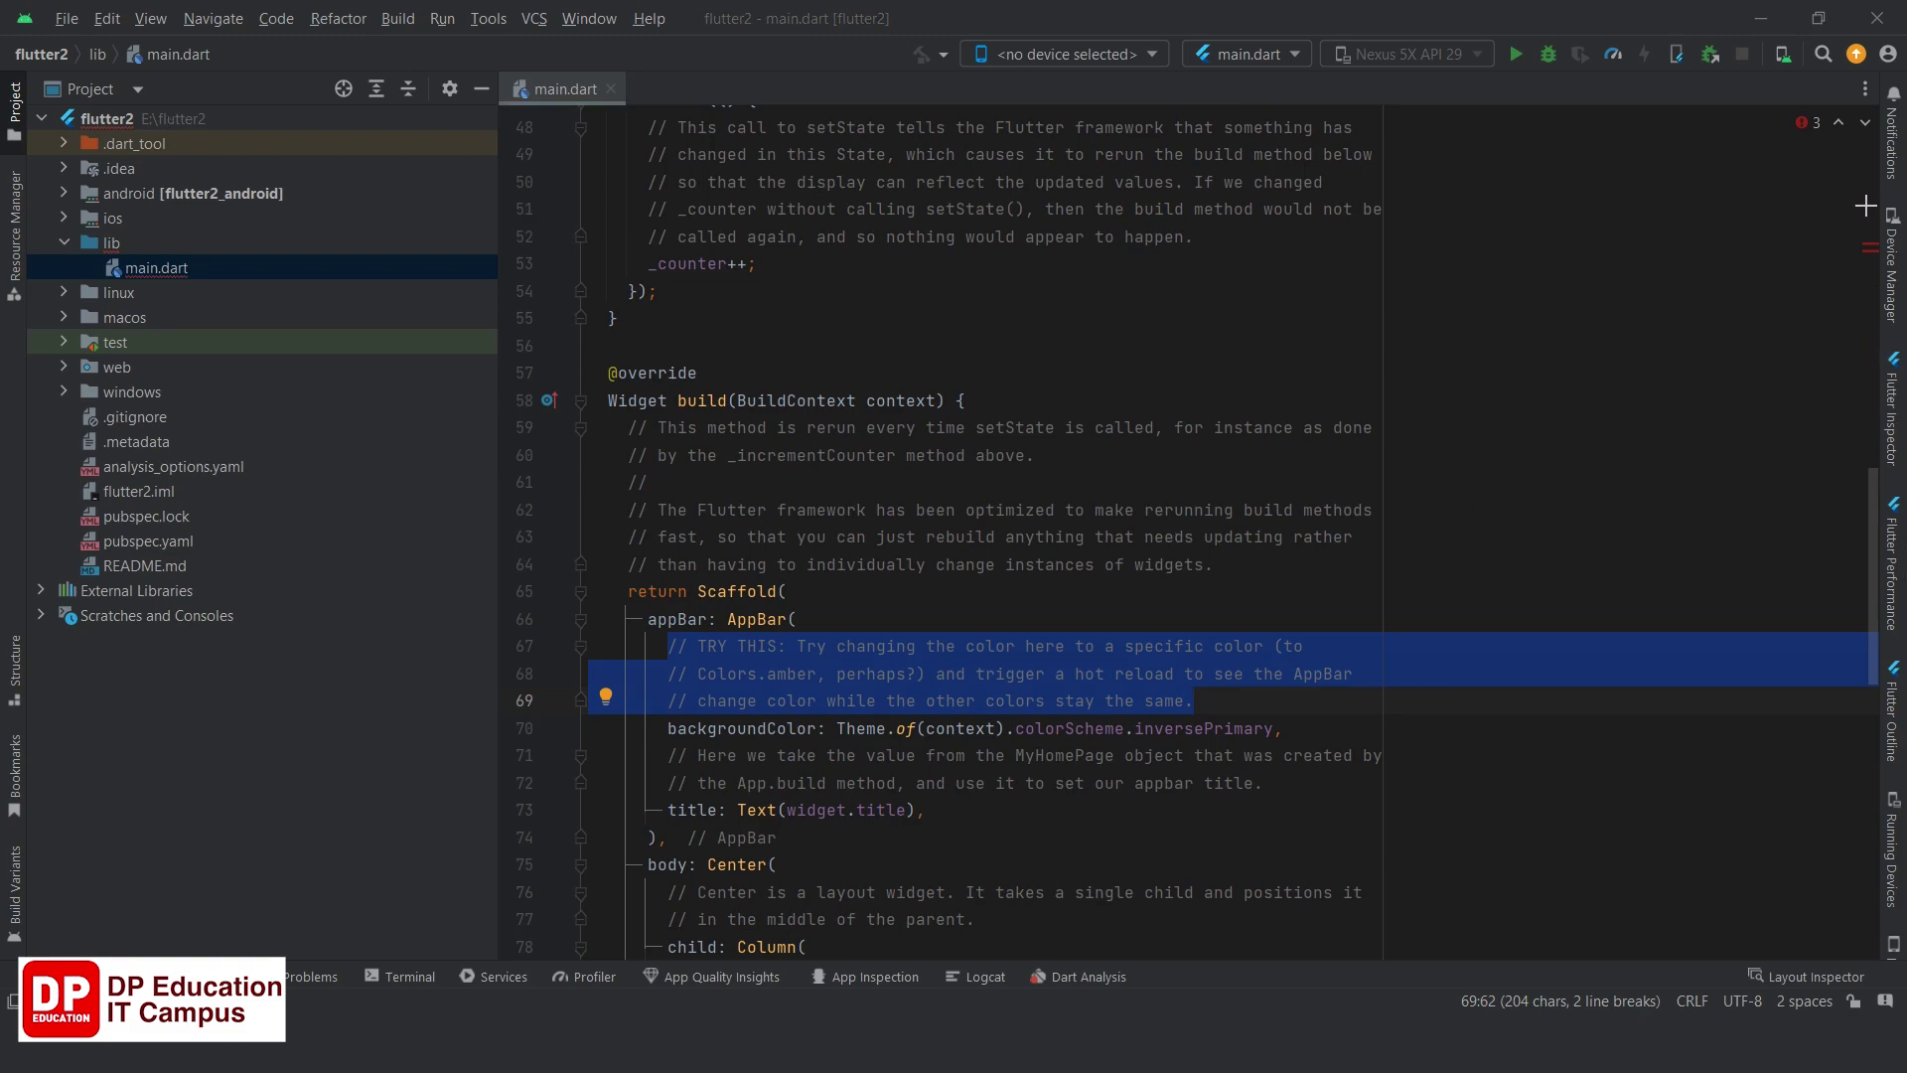
{"action": "left_click_drag", "start_coordinate": [1851, 183], "coordinate": [1904, 339]}
{"action": "left_click_drag", "start_coordinate": [1769, 36], "coordinate": [1803, 75]}
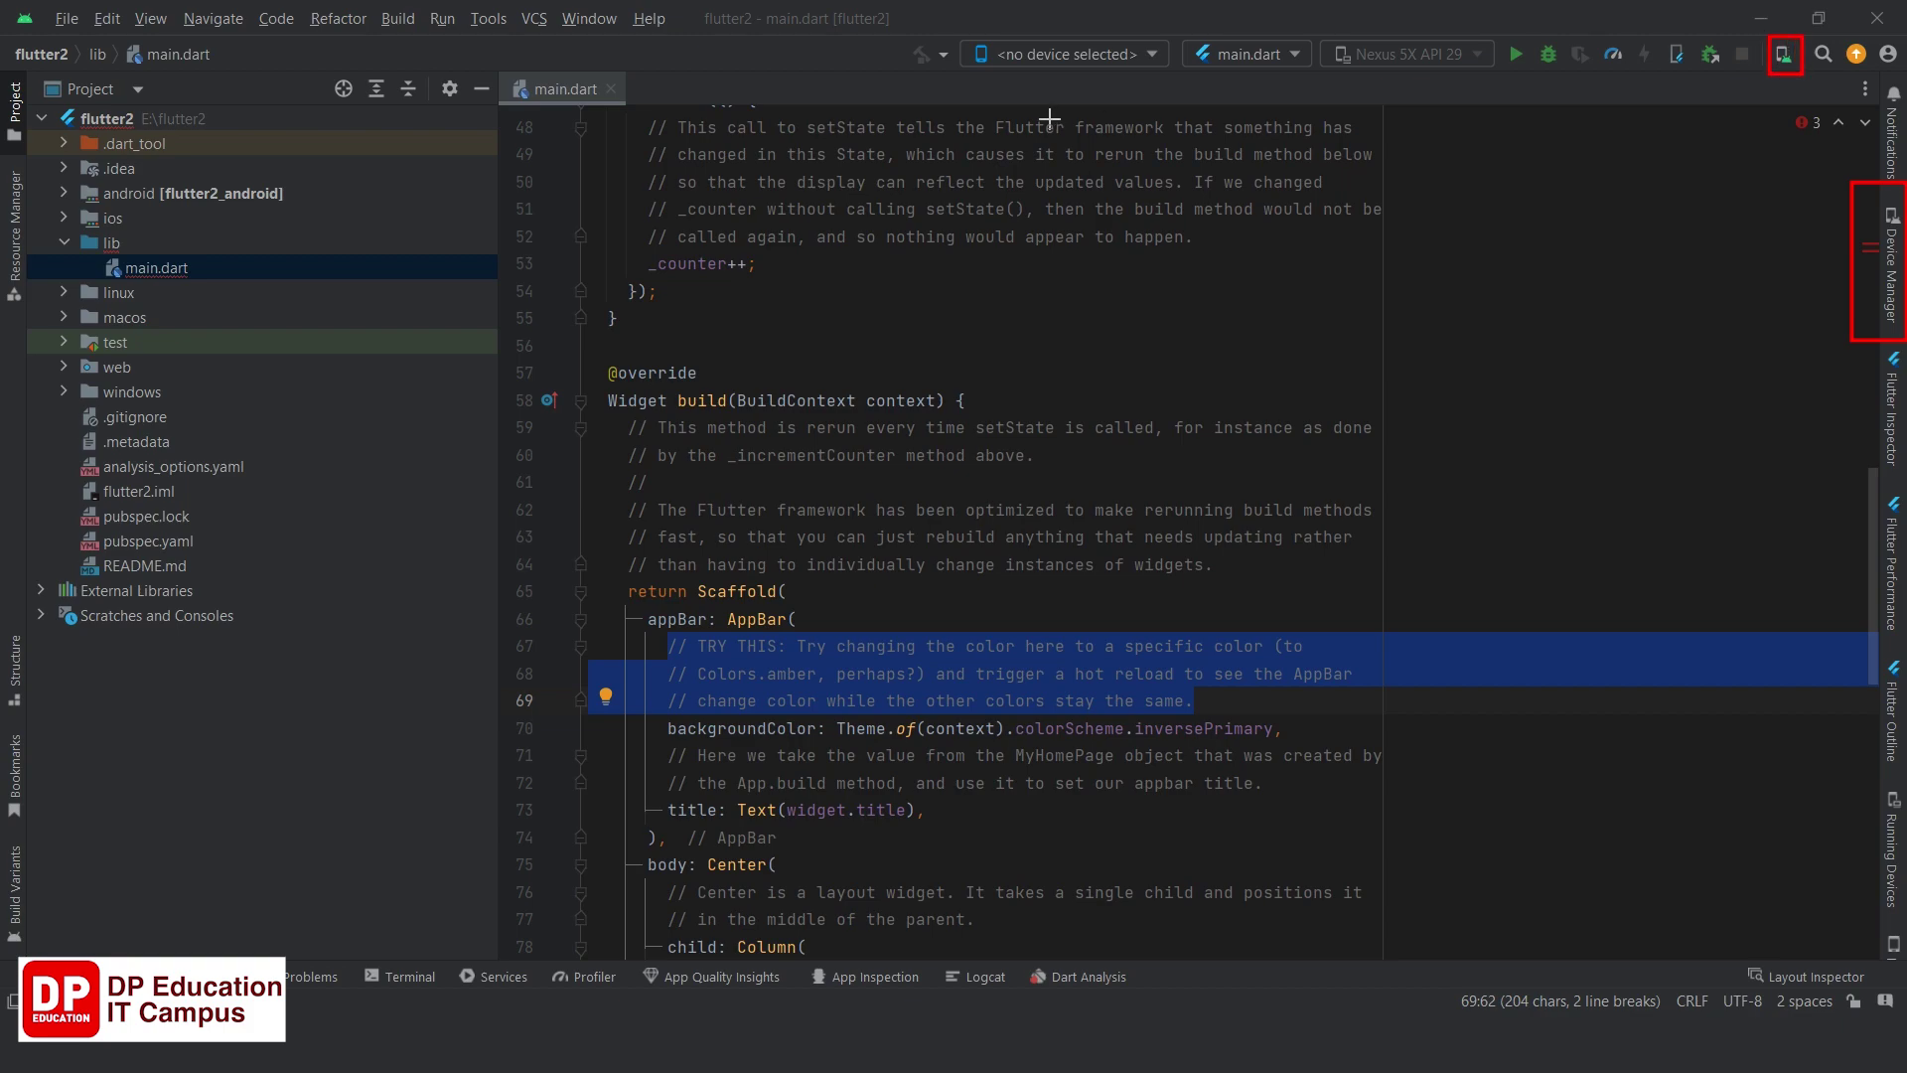
{"action": "key", "text": "Escape"}
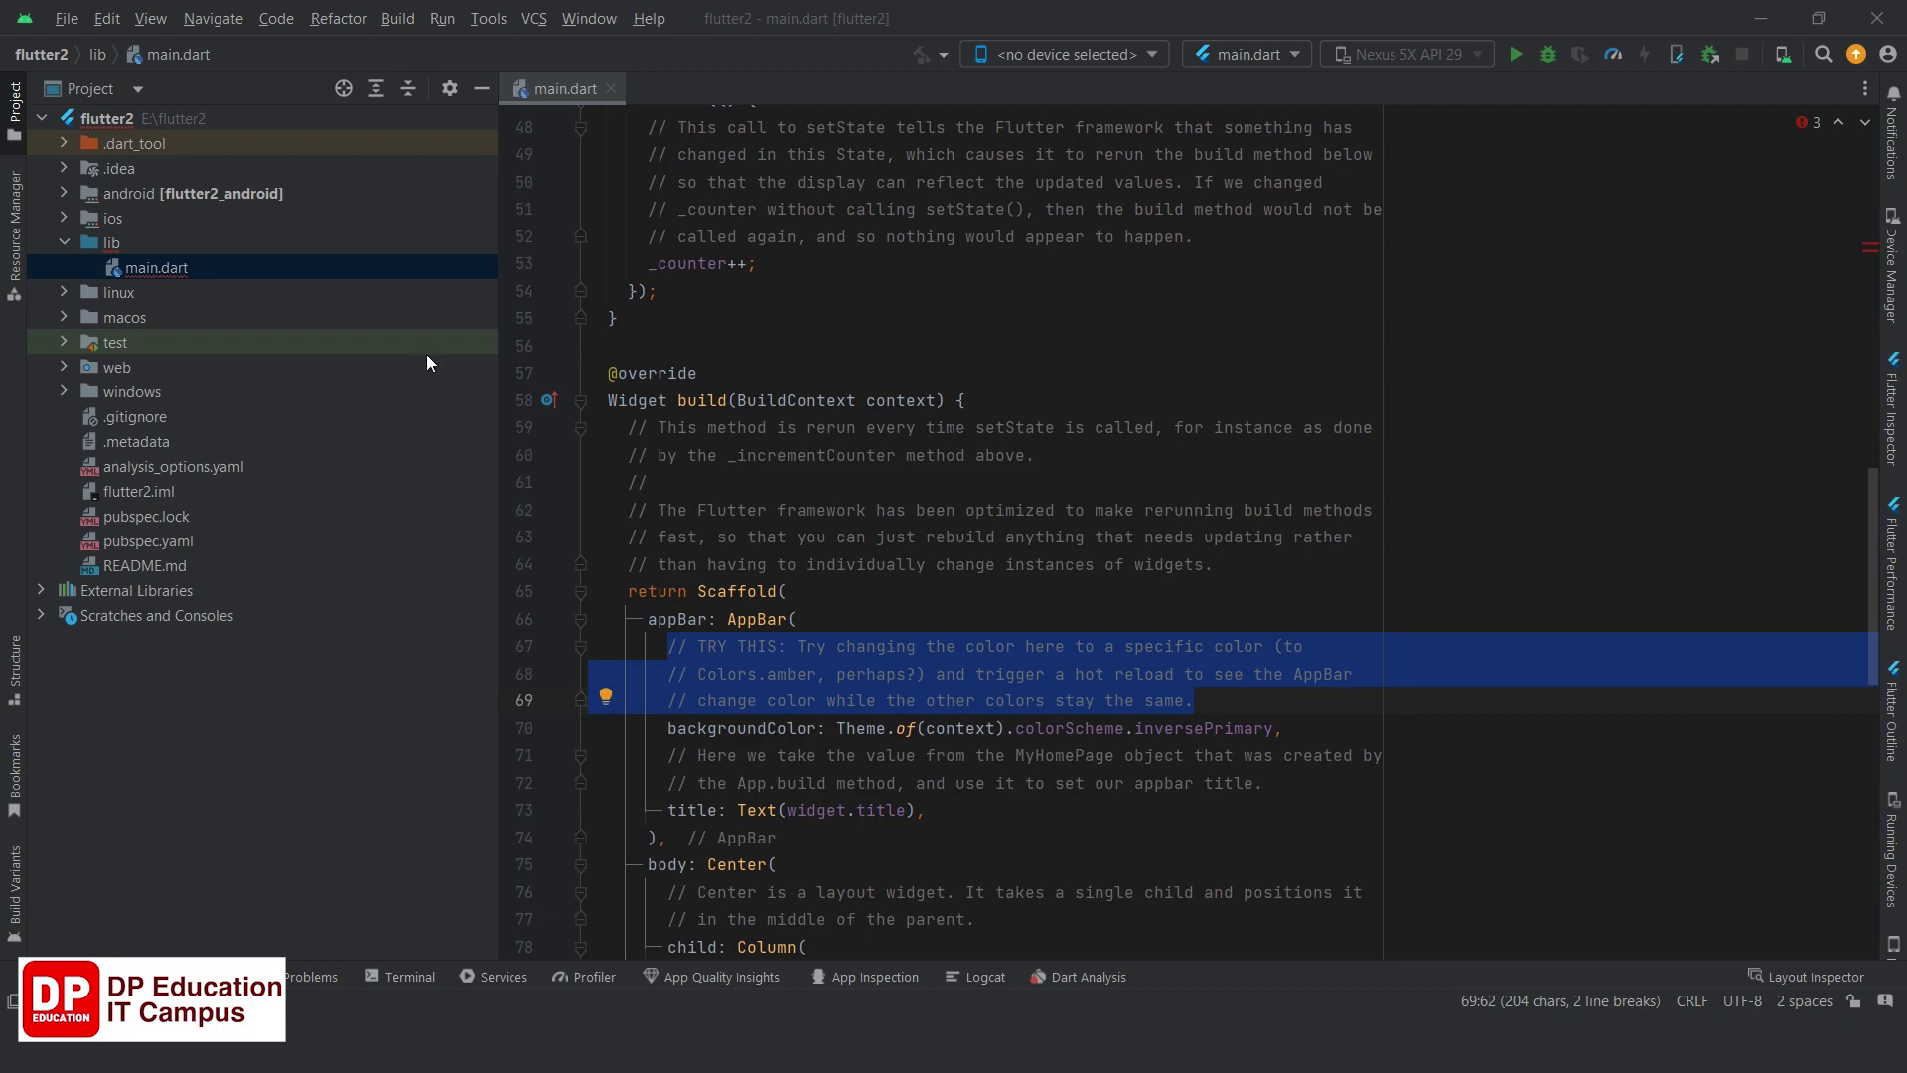
Open the Device Manager and inspect the virtual devices and the physical device list, returning to the virtual ones.
{"action": "left_click", "coordinate": [1895, 288]}
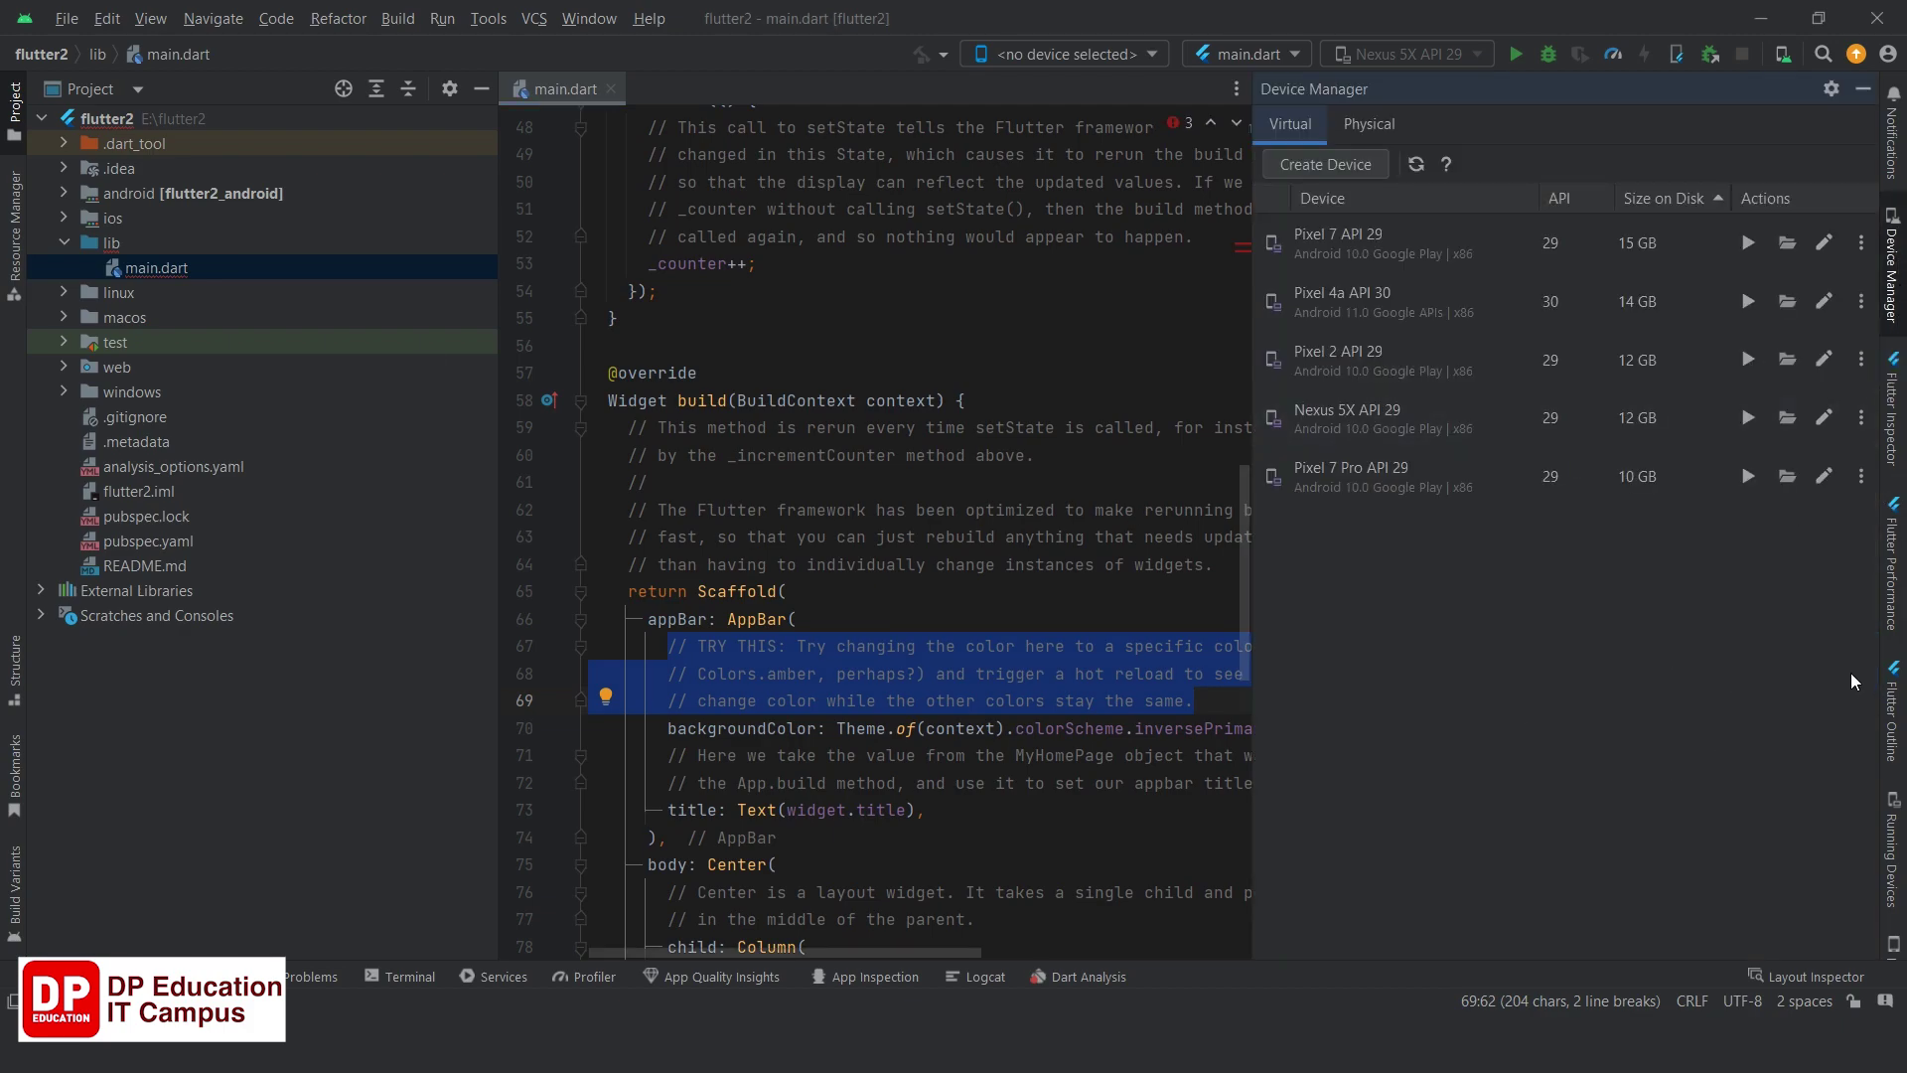
{"action": "left_click", "coordinate": [1384, 413]}
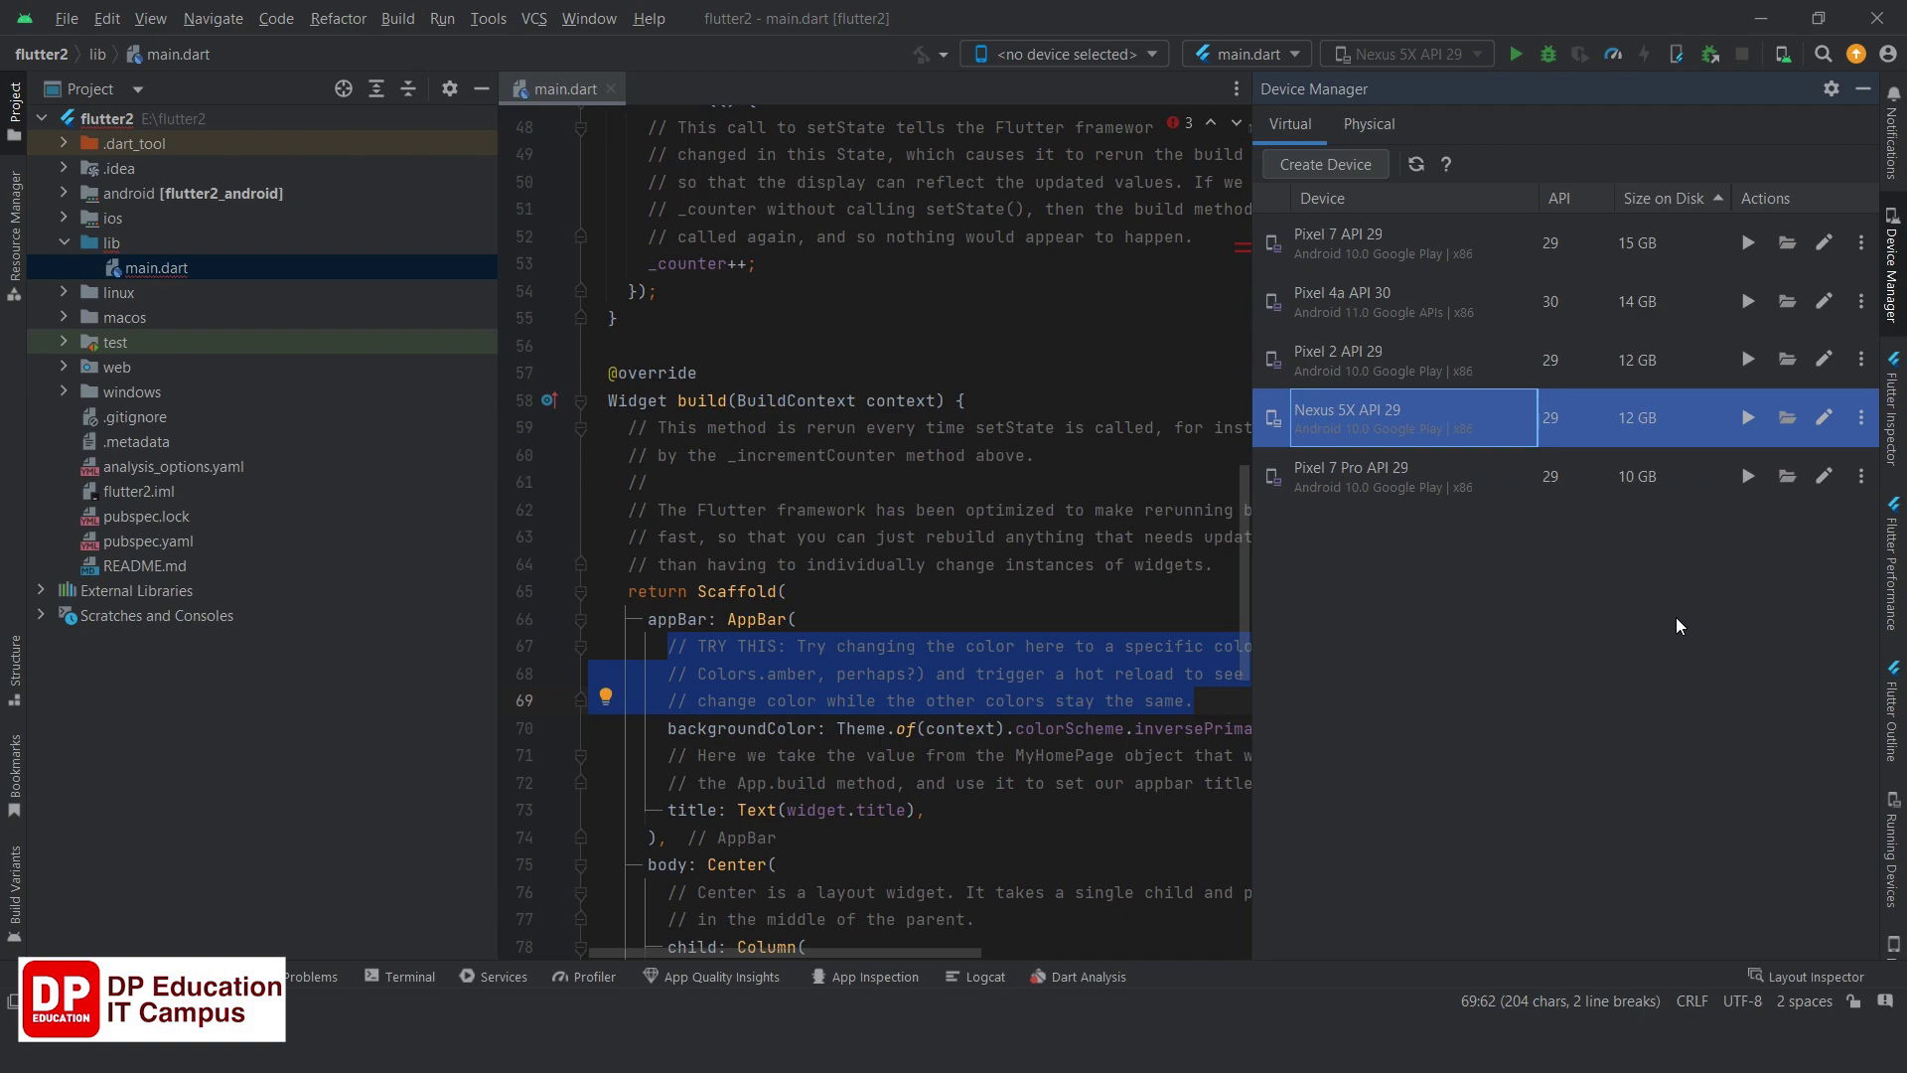
{"action": "left_click", "coordinate": [1416, 370]}
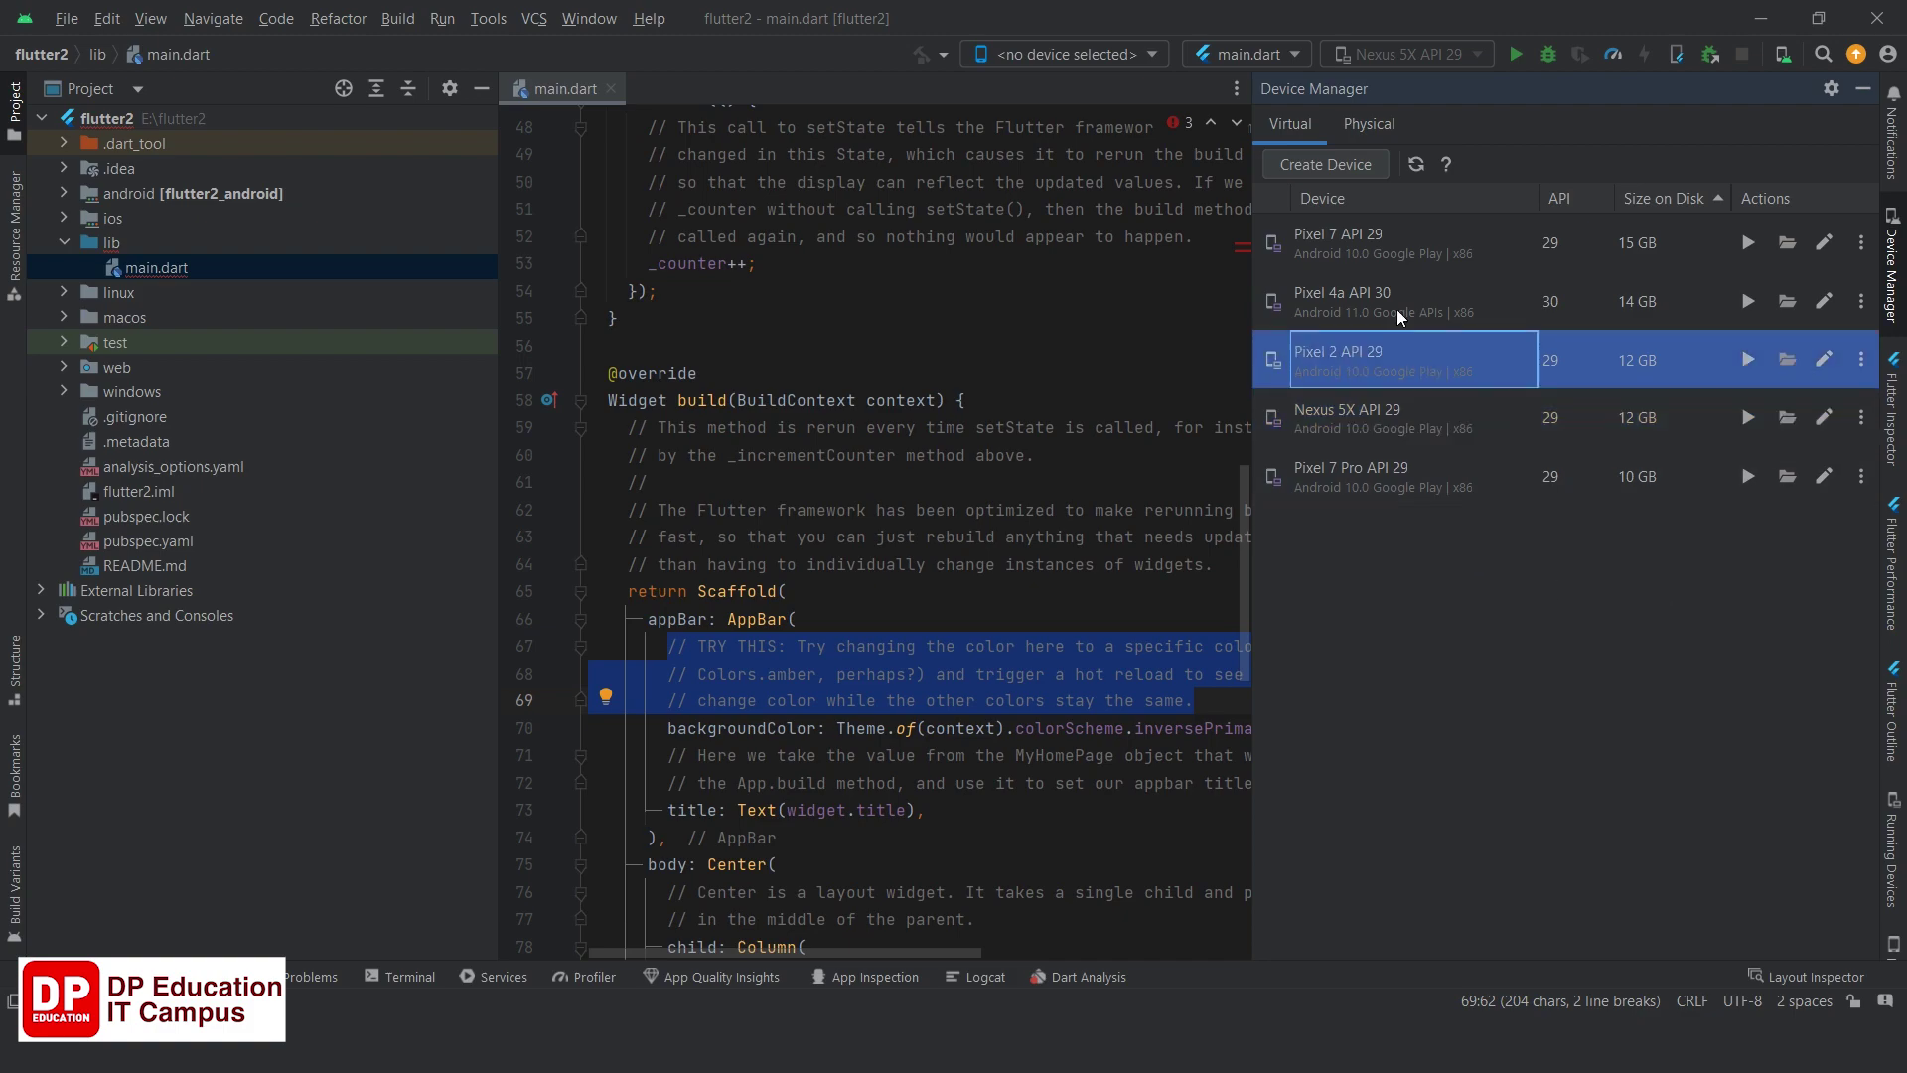
{"action": "left_click", "coordinate": [1393, 301]}
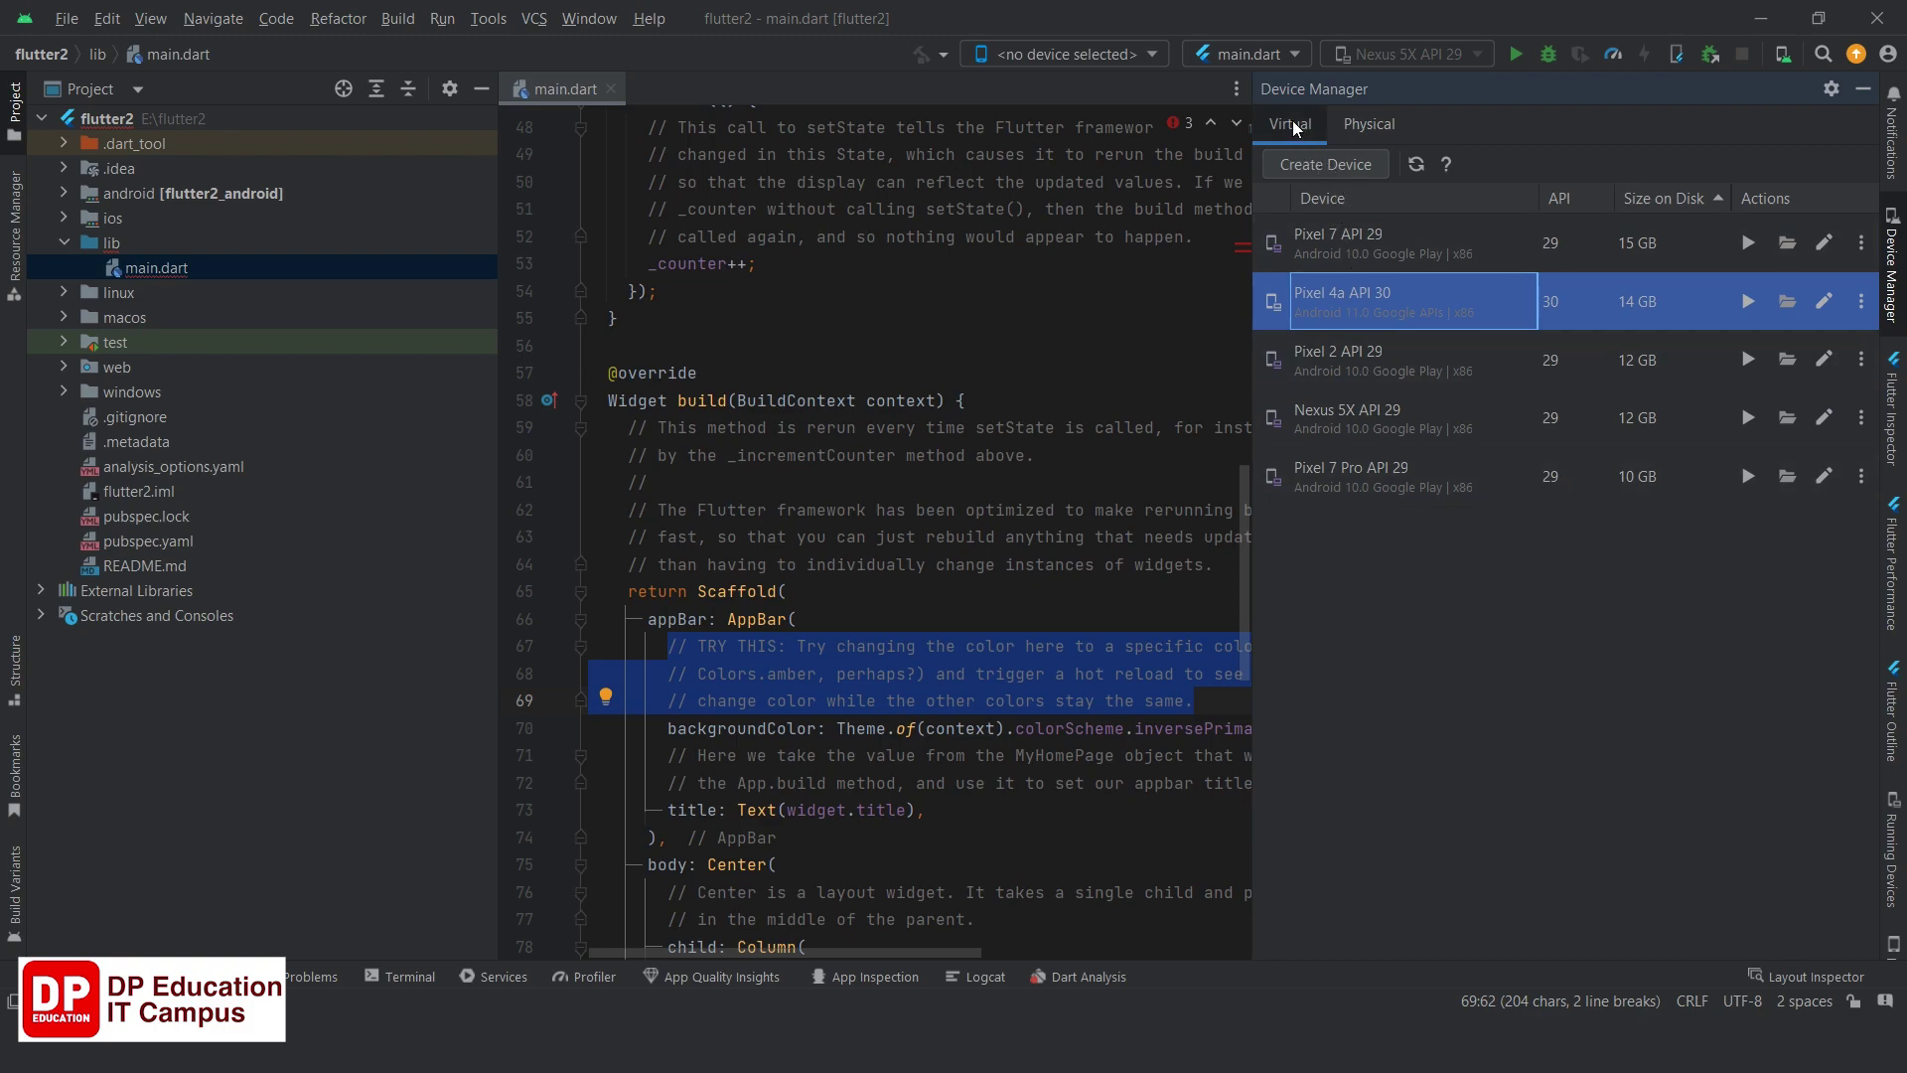
{"action": "left_click", "coordinate": [1352, 124]}
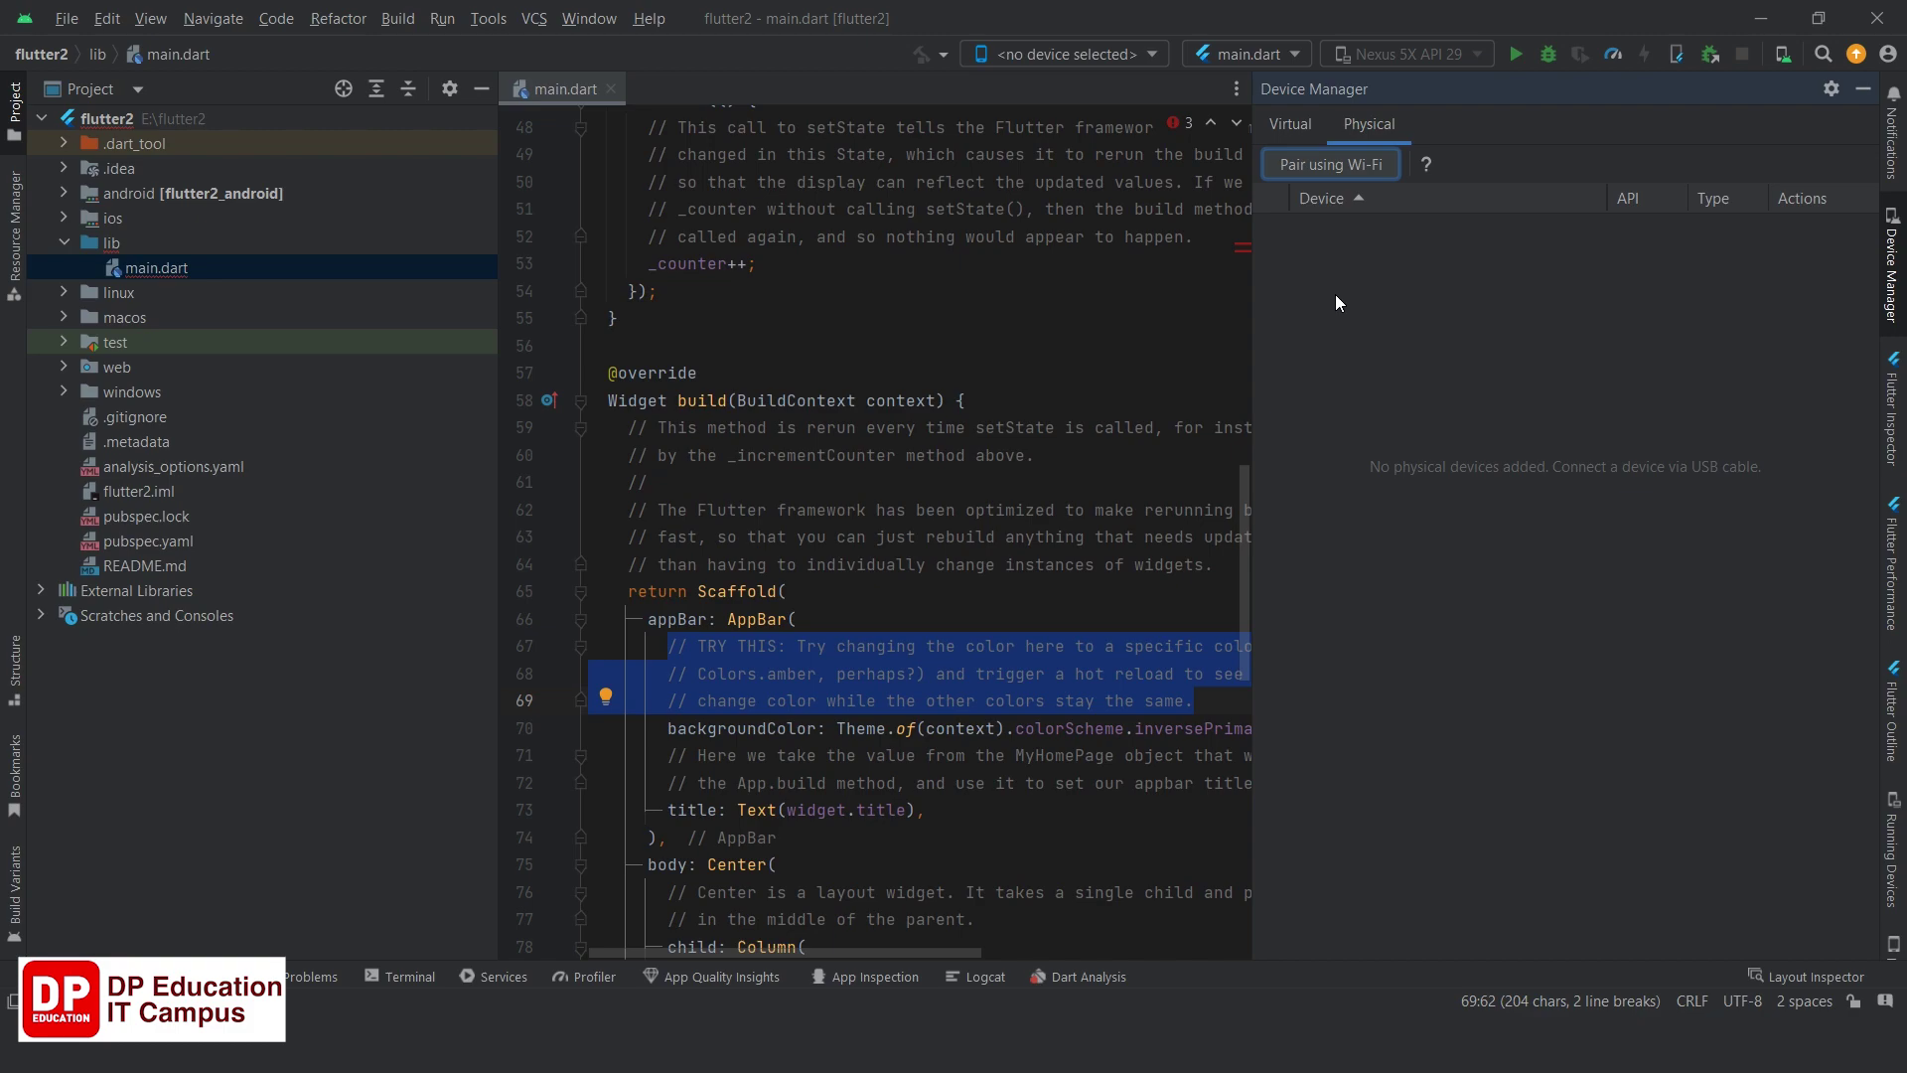
{"action": "left_click", "coordinate": [1296, 123]}
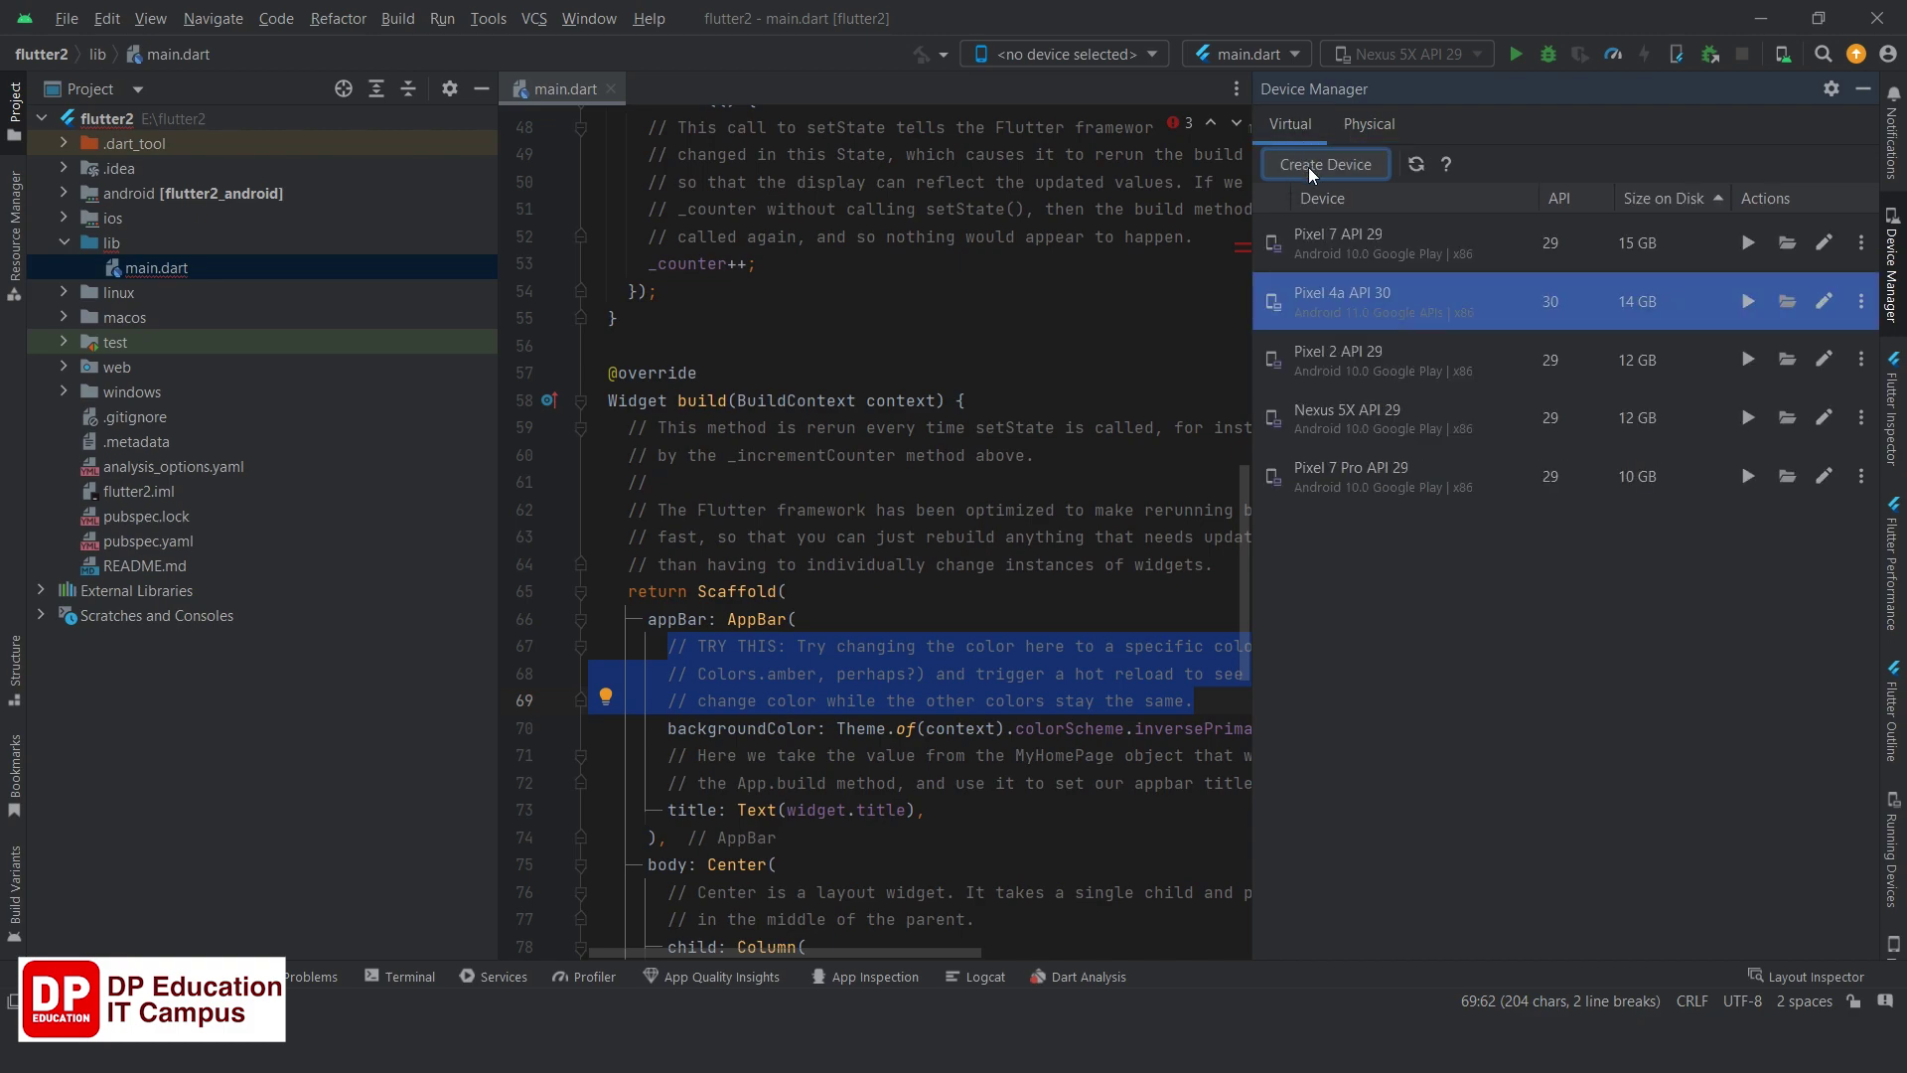
Start creating a virtual device and review the Tablet, Wear OS, Desktop, TV and Automotive hardware categories, returning to Phone.
{"action": "left_click", "coordinate": [1309, 167]}
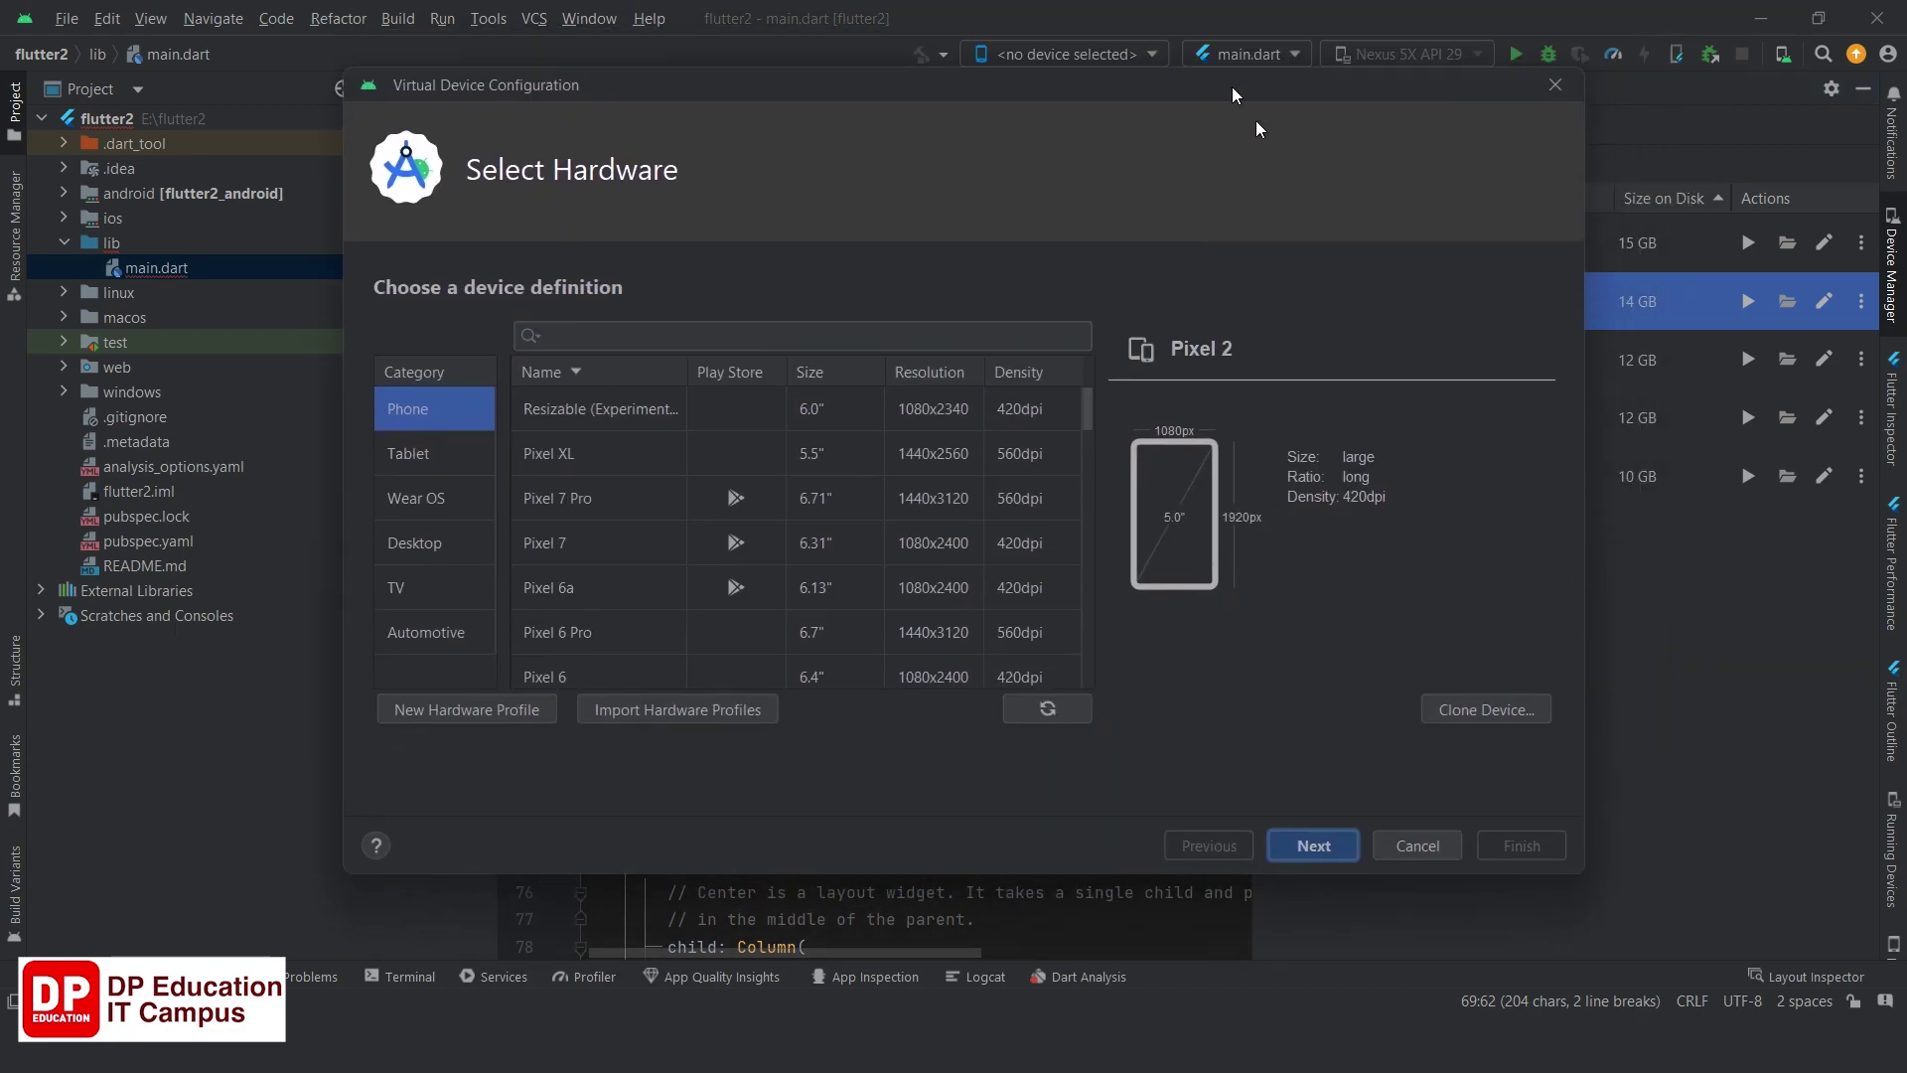
{"action": "left_click_drag", "start_coordinate": [1231, 95], "coordinate": [1323, 87]}
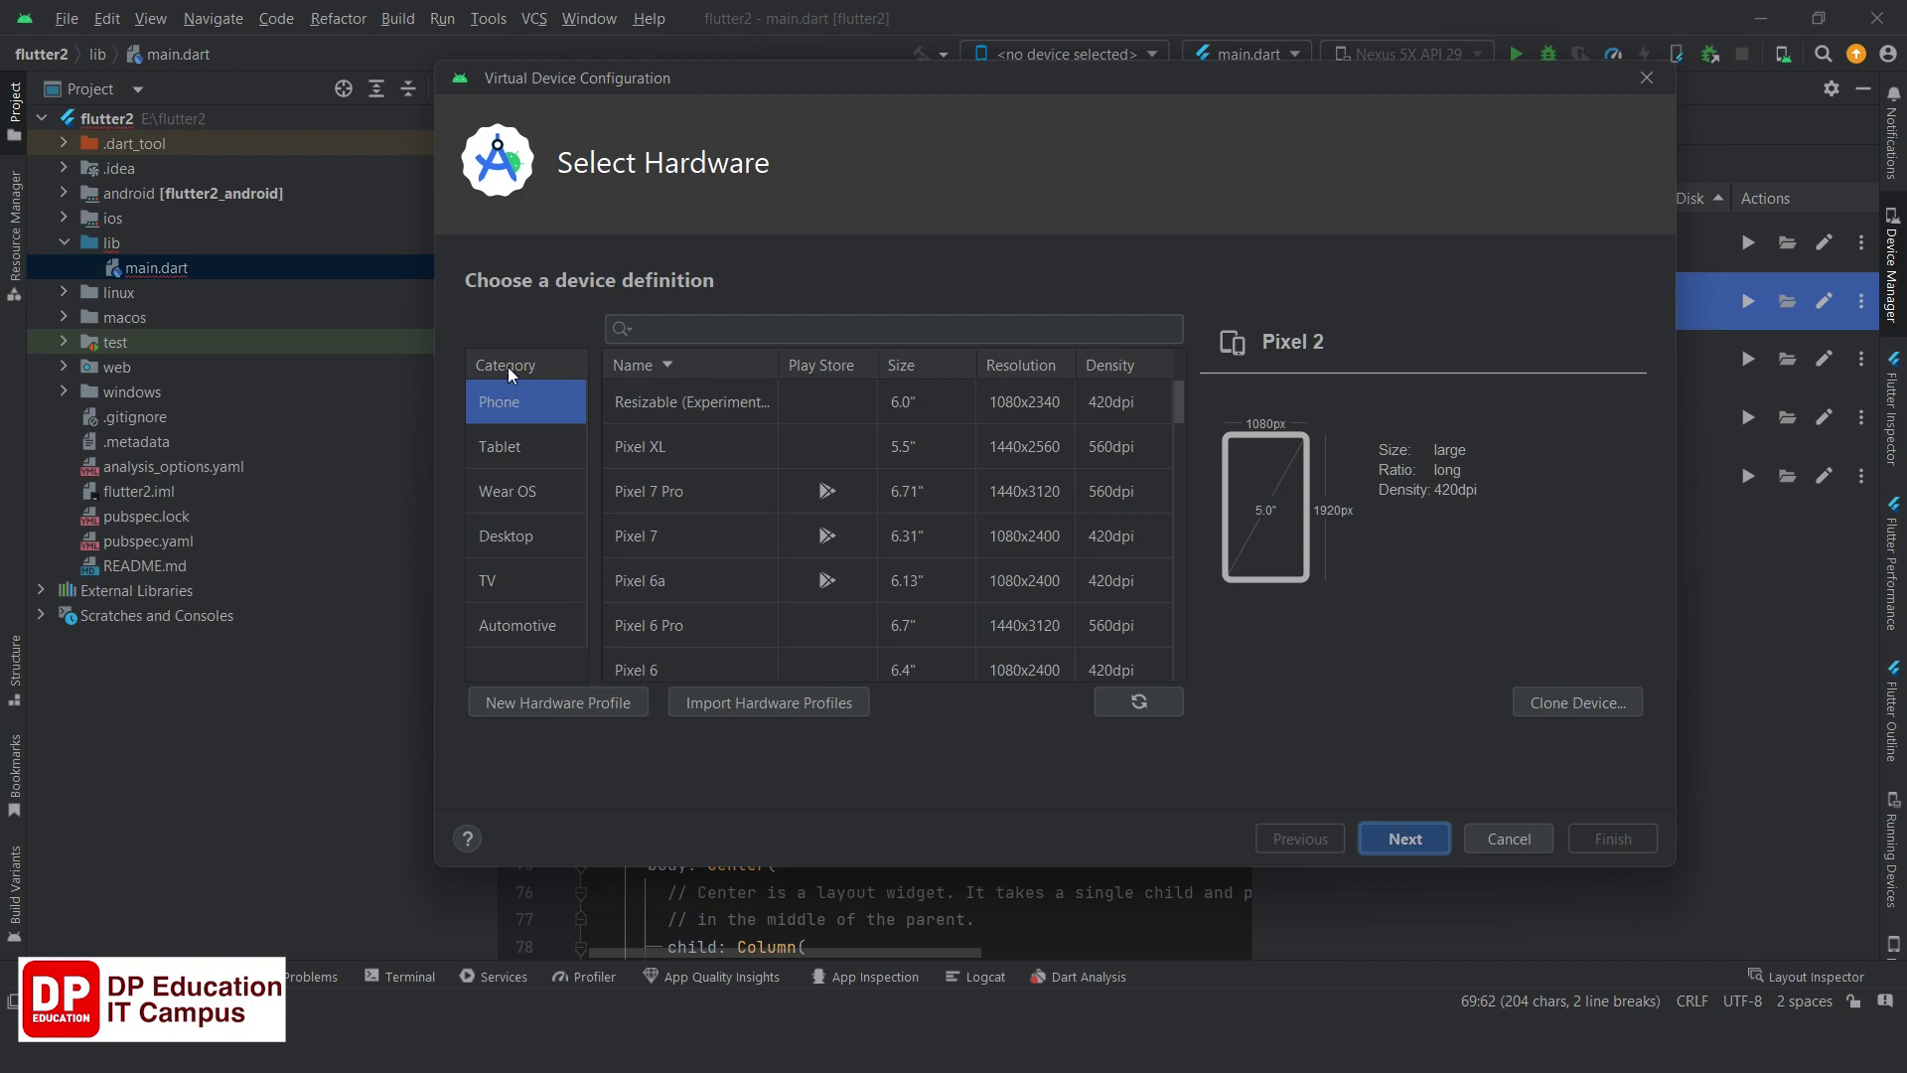
{"action": "left_click", "coordinate": [507, 450]}
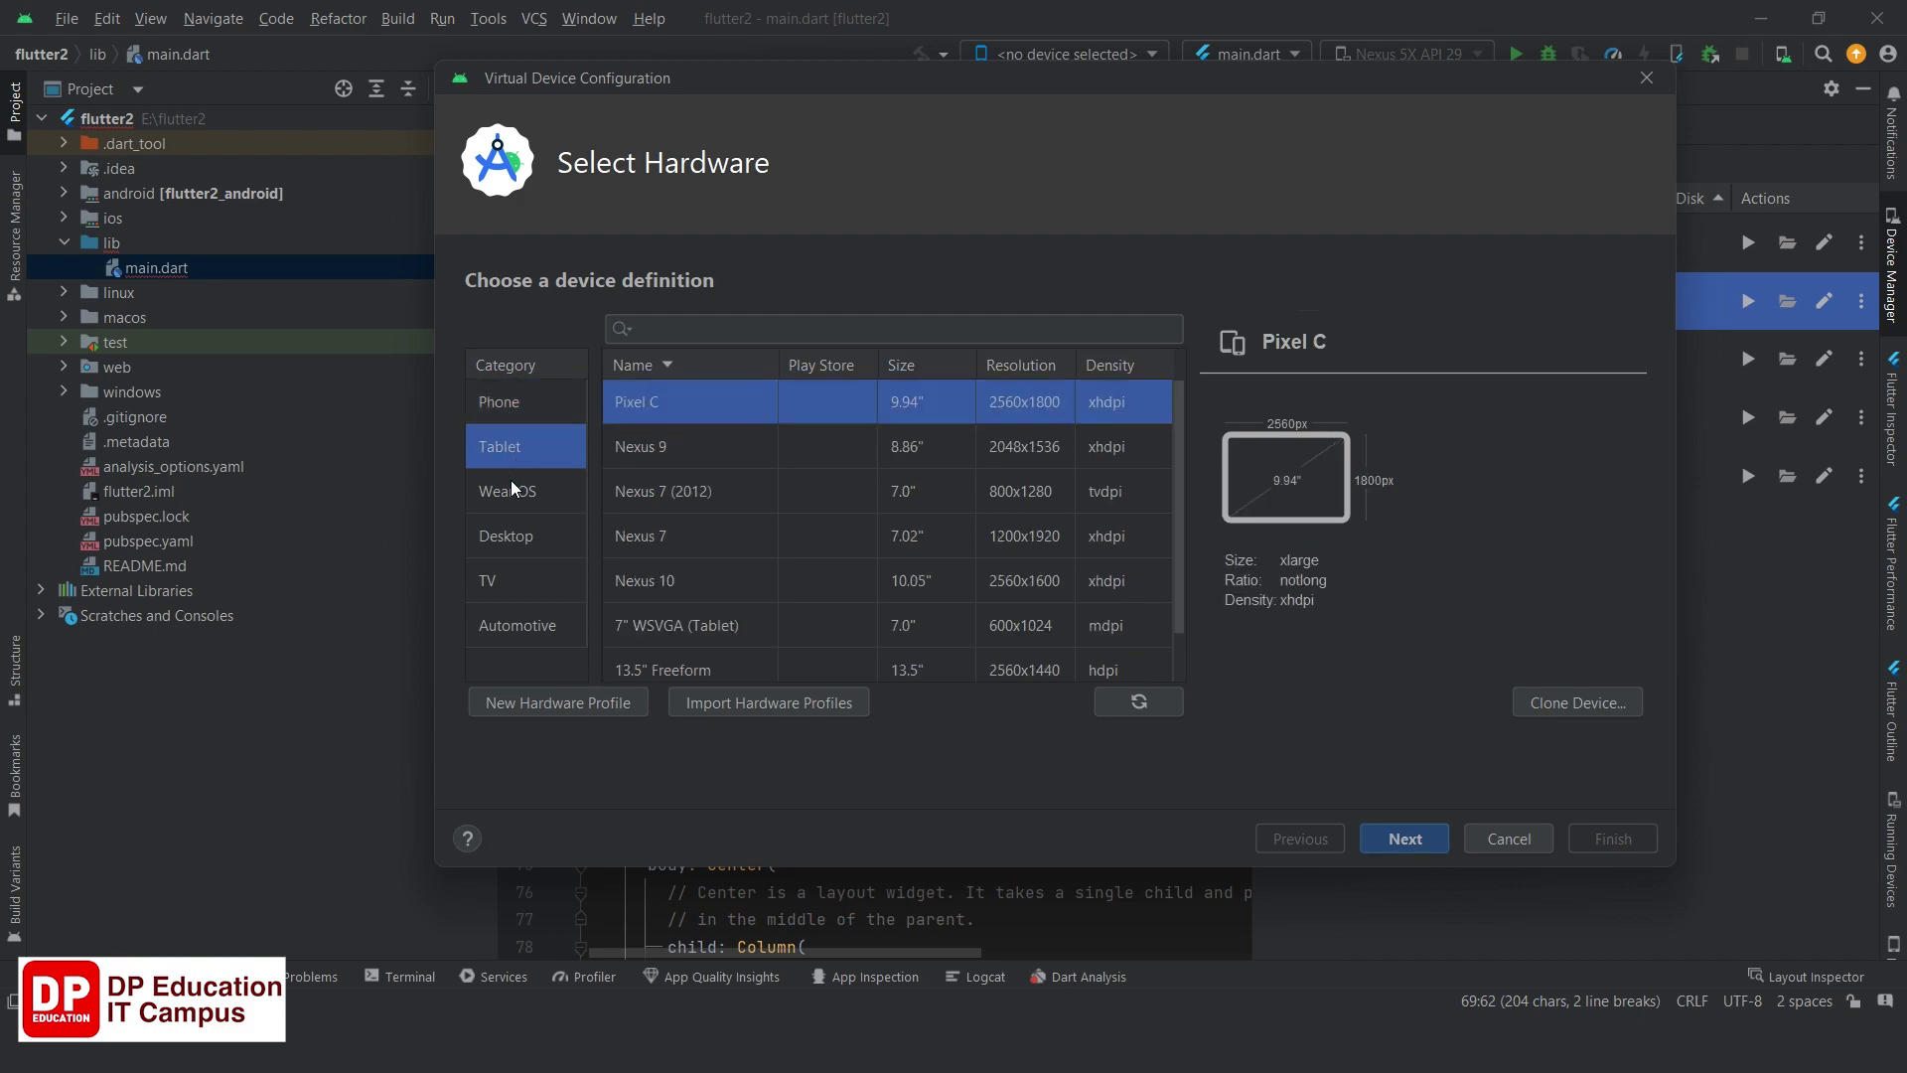
{"action": "left_click", "coordinate": [509, 484]}
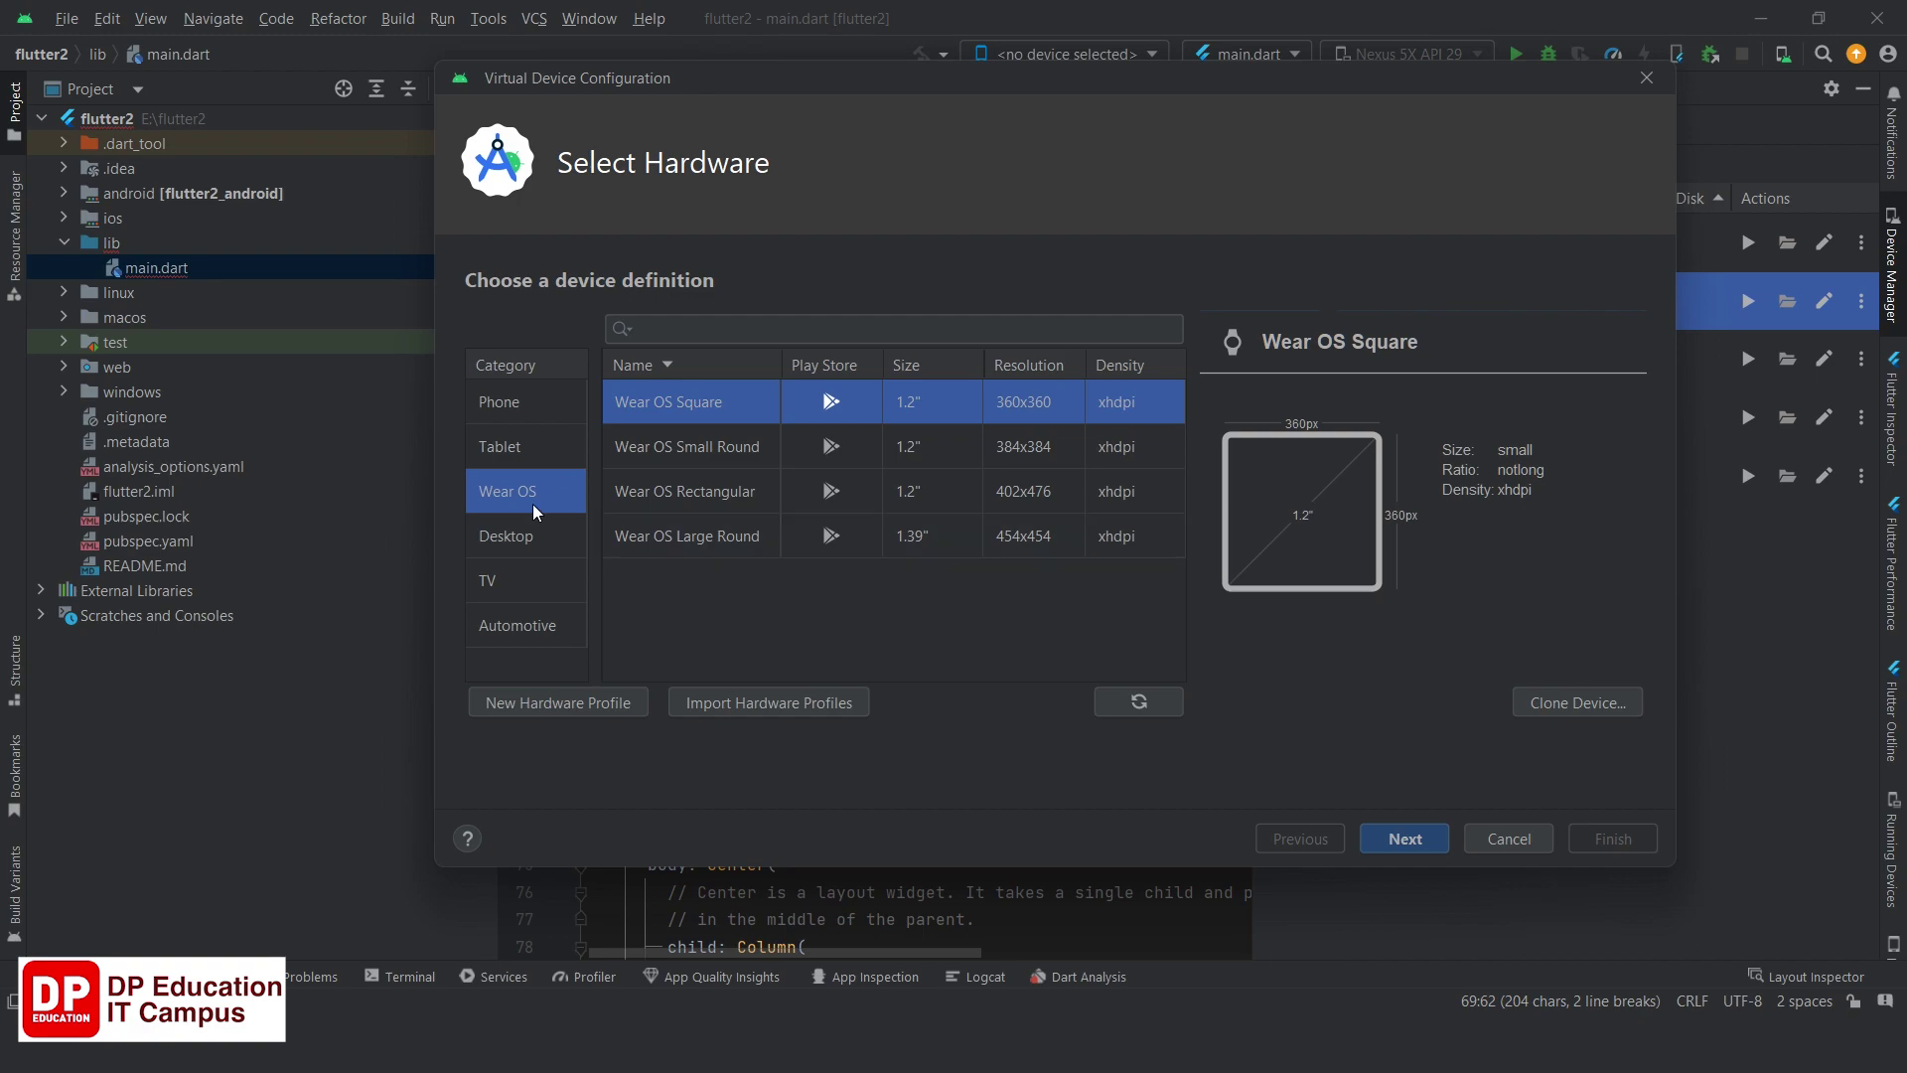
{"action": "left_click", "coordinate": [514, 536]}
{"action": "left_click", "coordinate": [503, 593]}
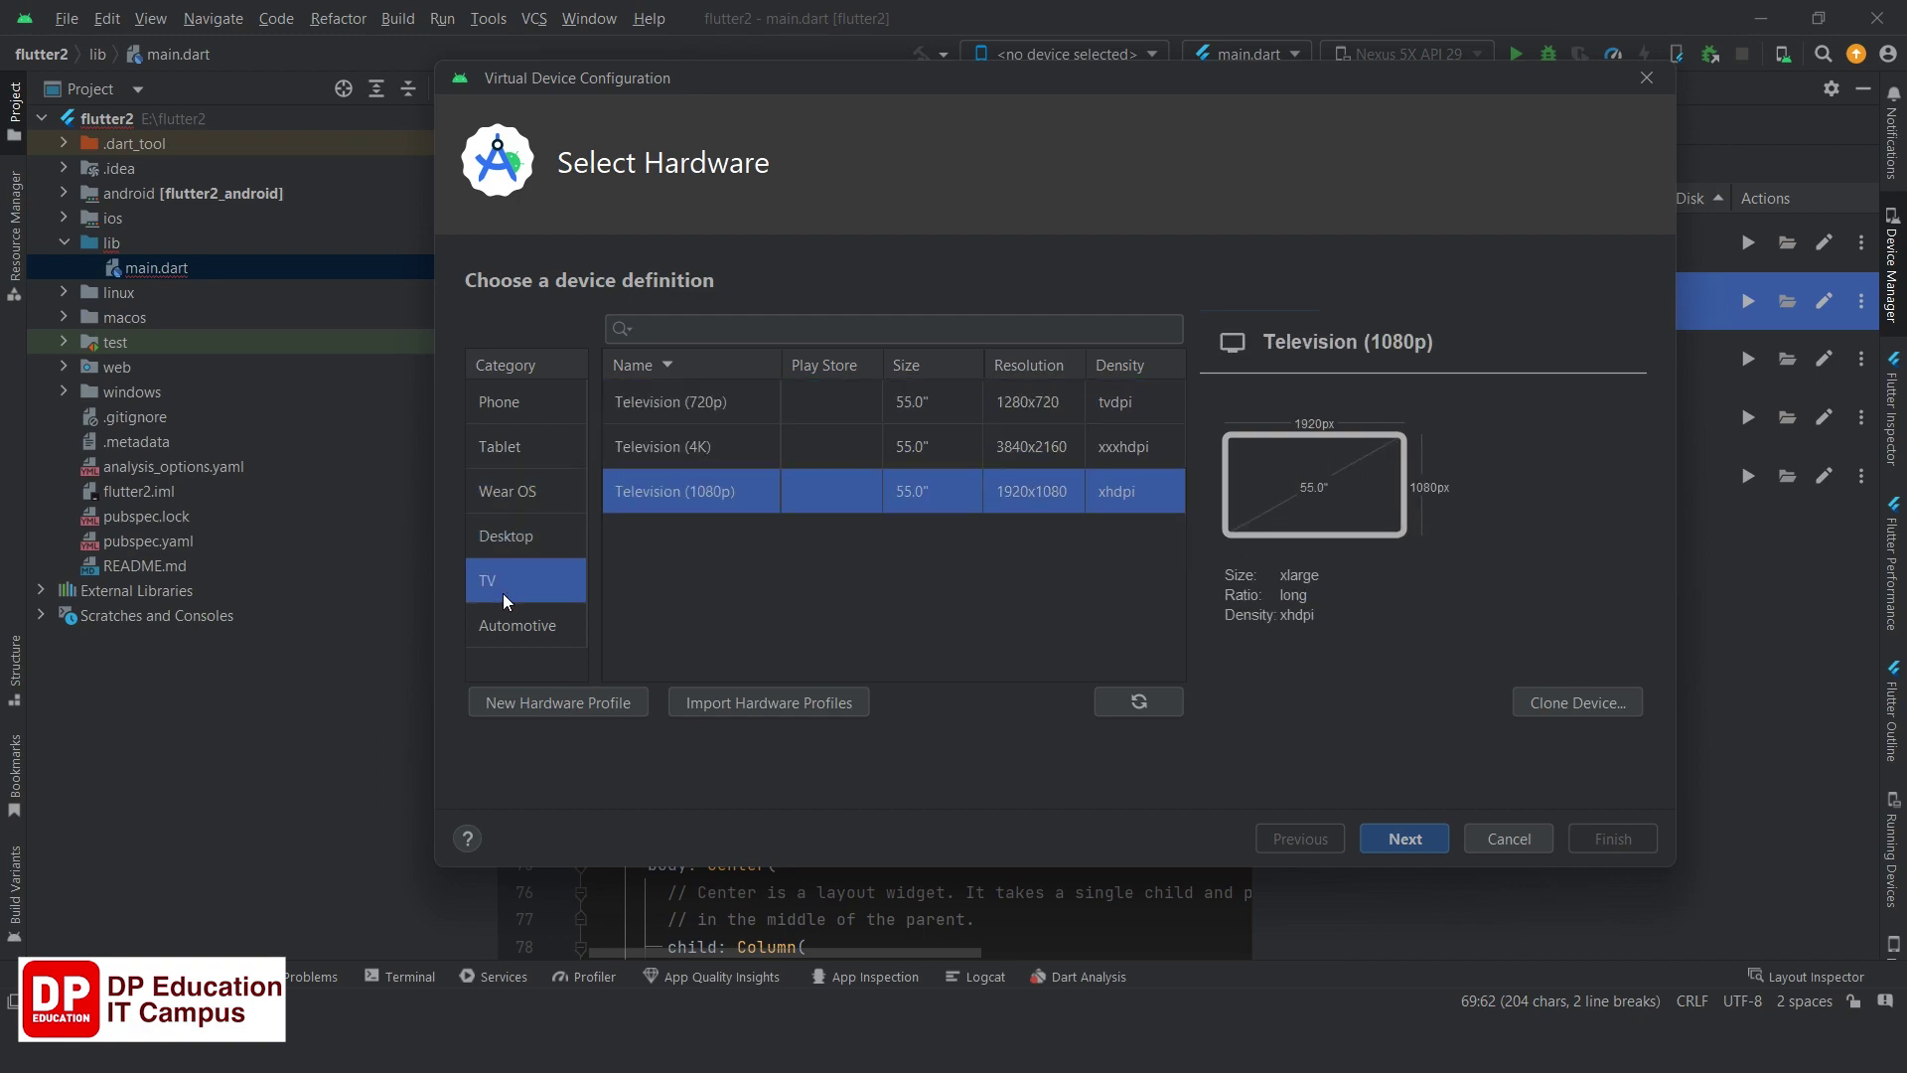
{"action": "left_click", "coordinate": [527, 635]}
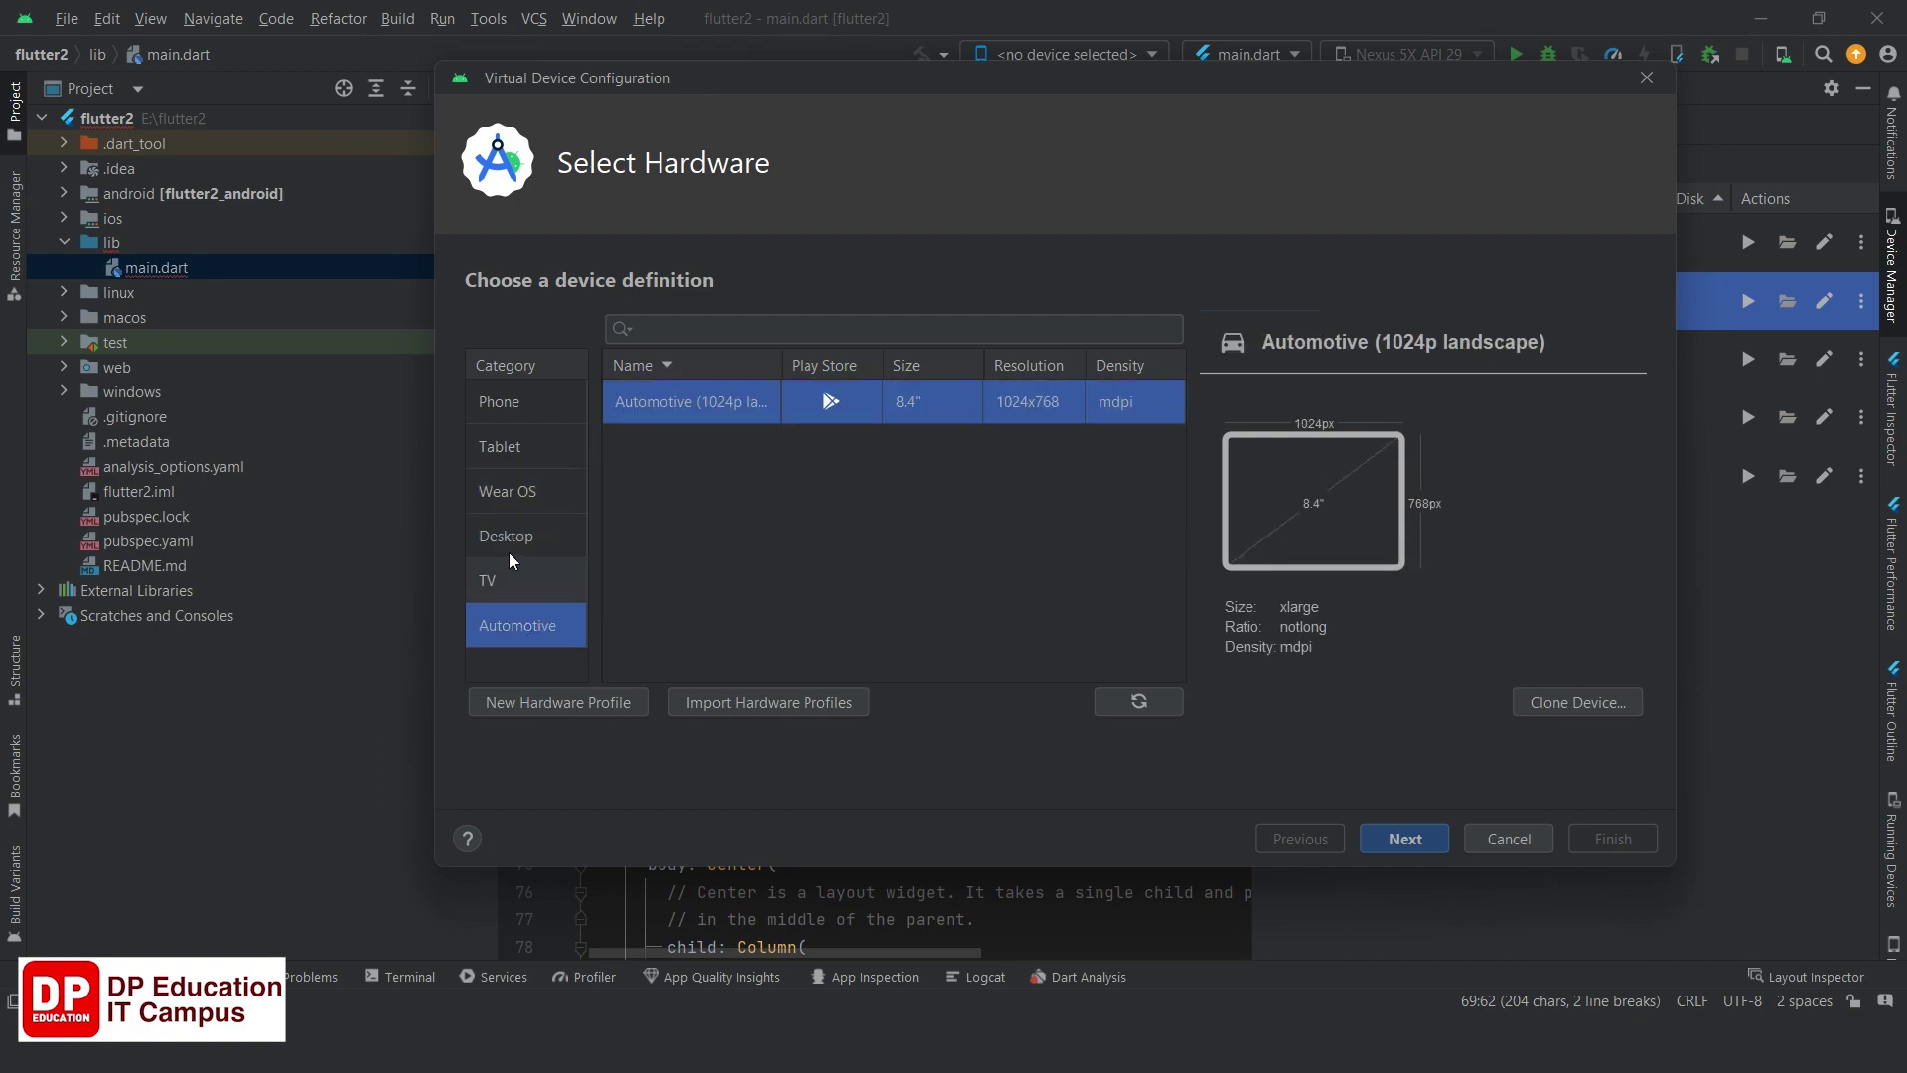
{"action": "left_click", "coordinate": [501, 407]}
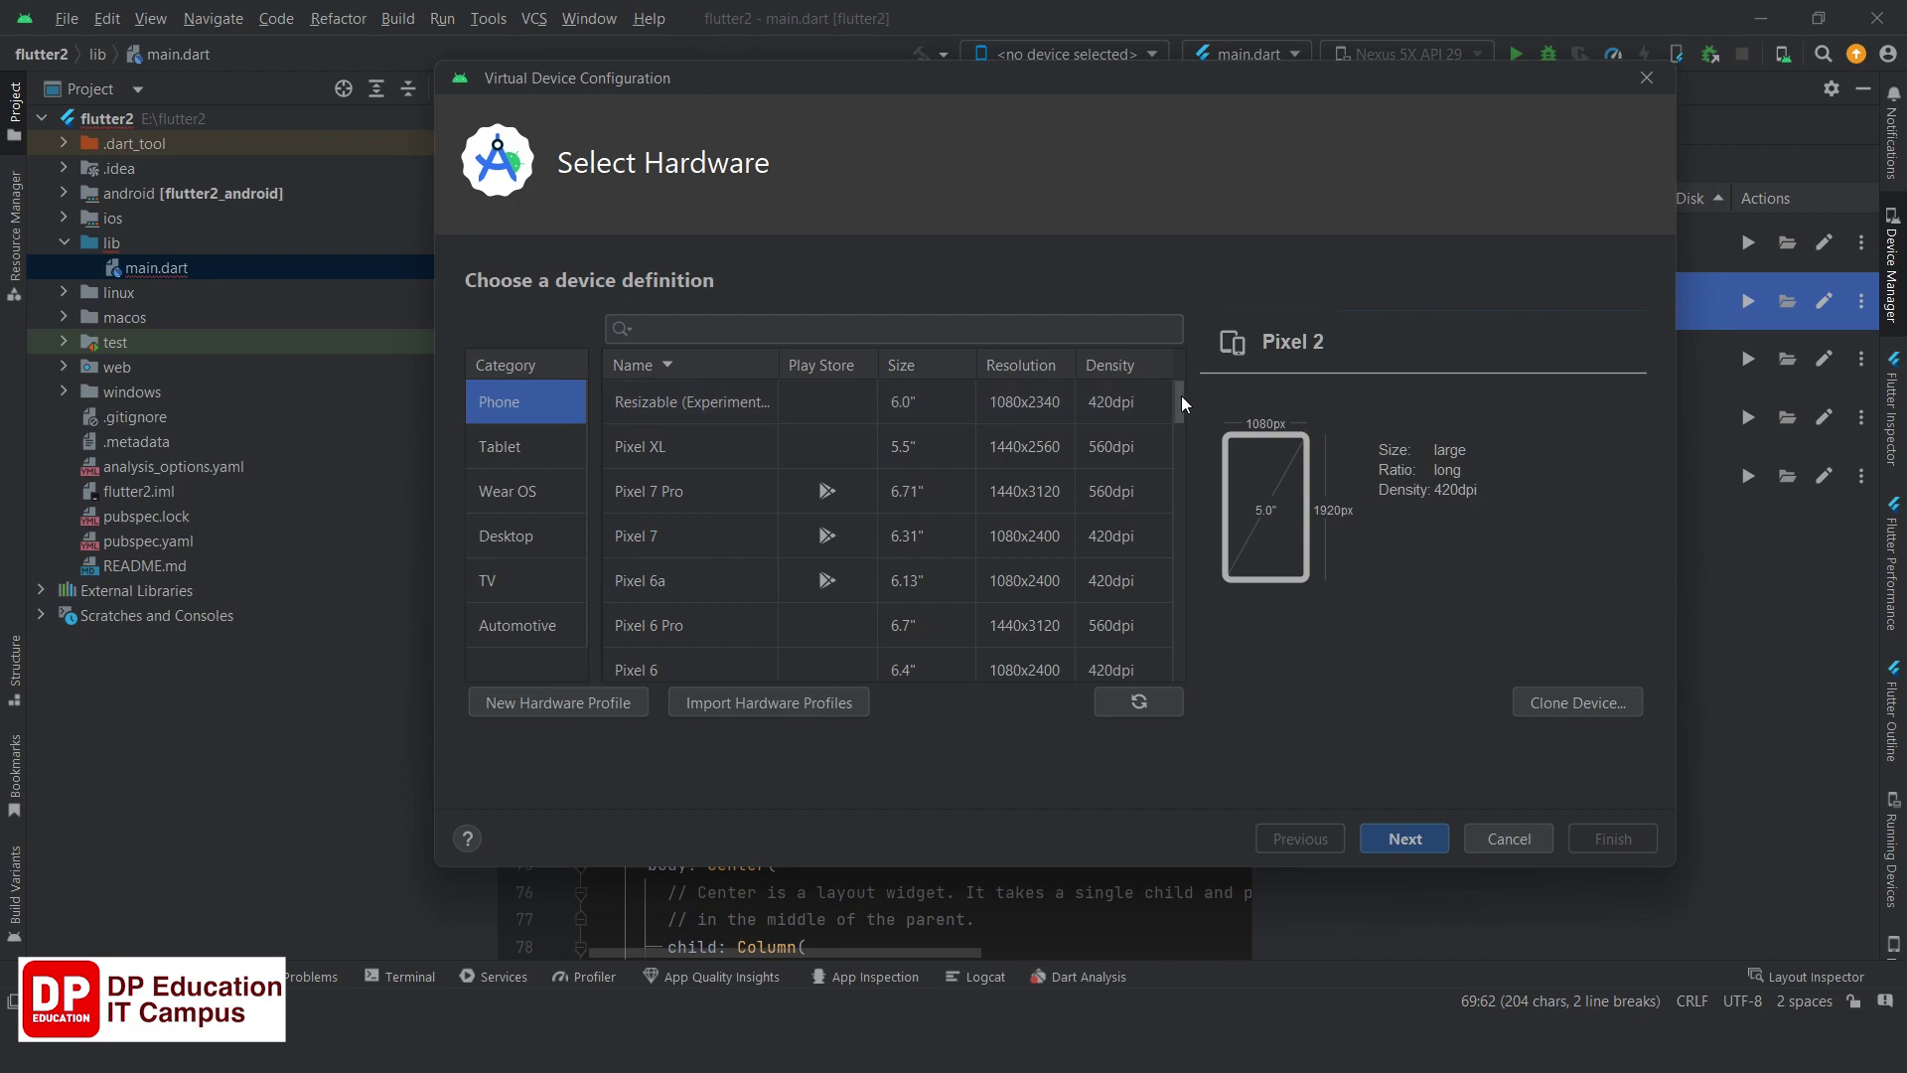
Examine the phone hardware definitions from the Pixel models to the Nexus models, including their Play Store support, size, resolution and density.
{"action": "scroll", "coordinate": [1180, 393], "scroll_direction": "down", "scroll_amount": 1}
{"action": "scroll", "coordinate": [1092, 398], "scroll_direction": "up", "scroll_amount": 1}
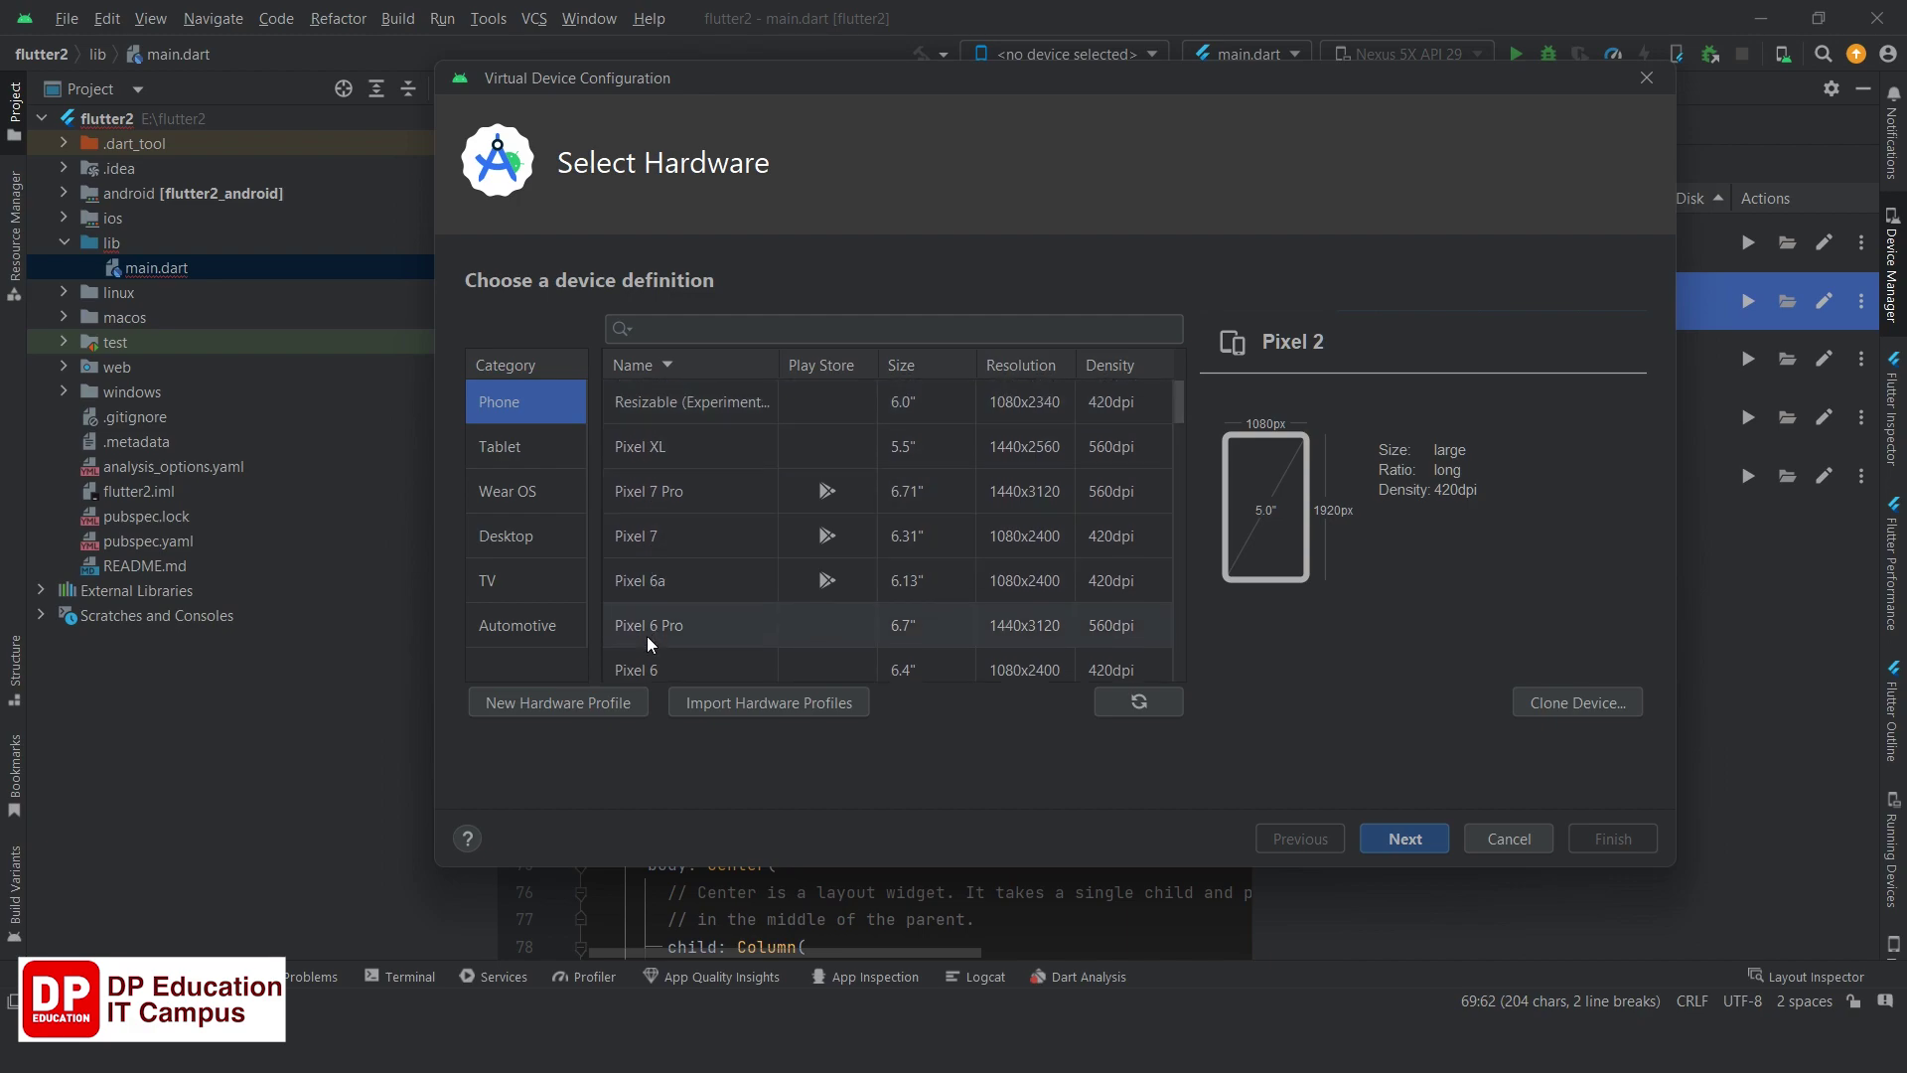
{"action": "scroll", "coordinate": [1178, 389], "scroll_direction": "down", "scroll_amount": 5}
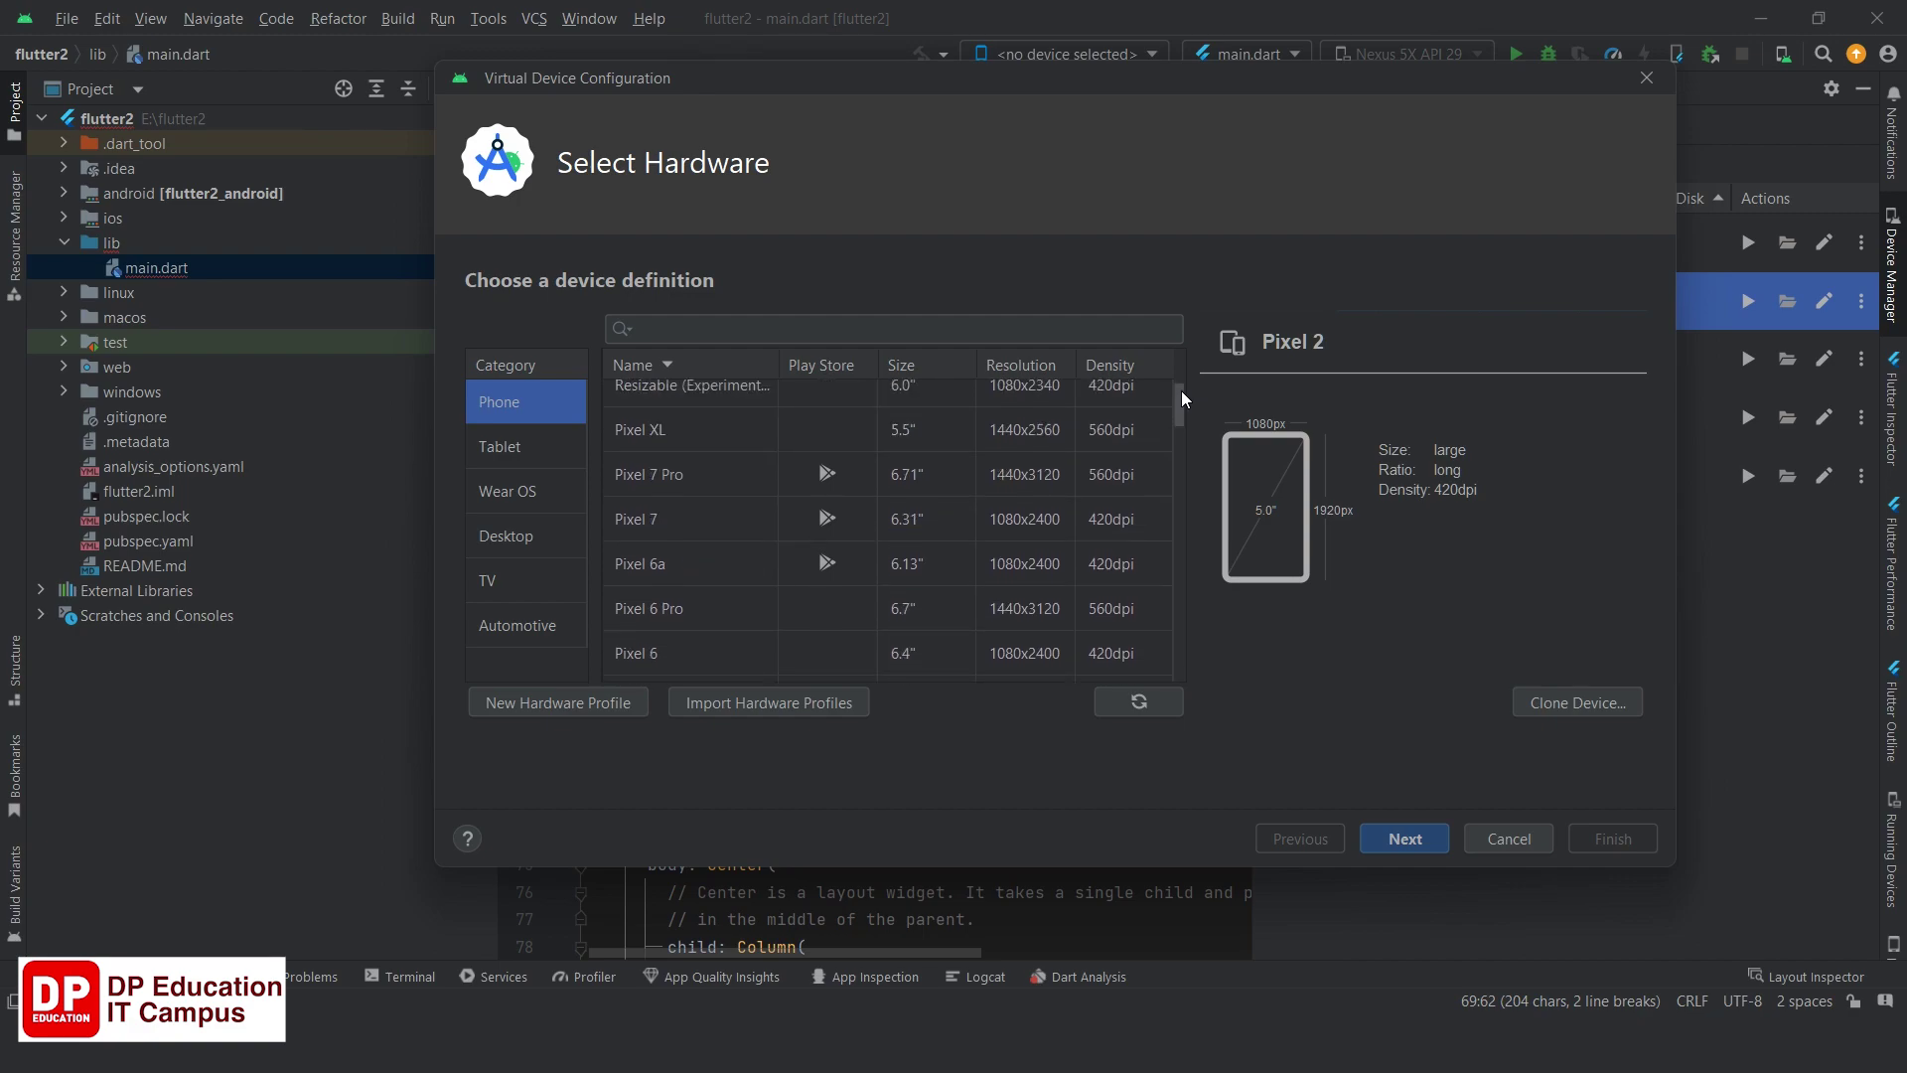
{"action": "scroll", "coordinate": [1182, 397], "scroll_direction": "down", "scroll_amount": 1}
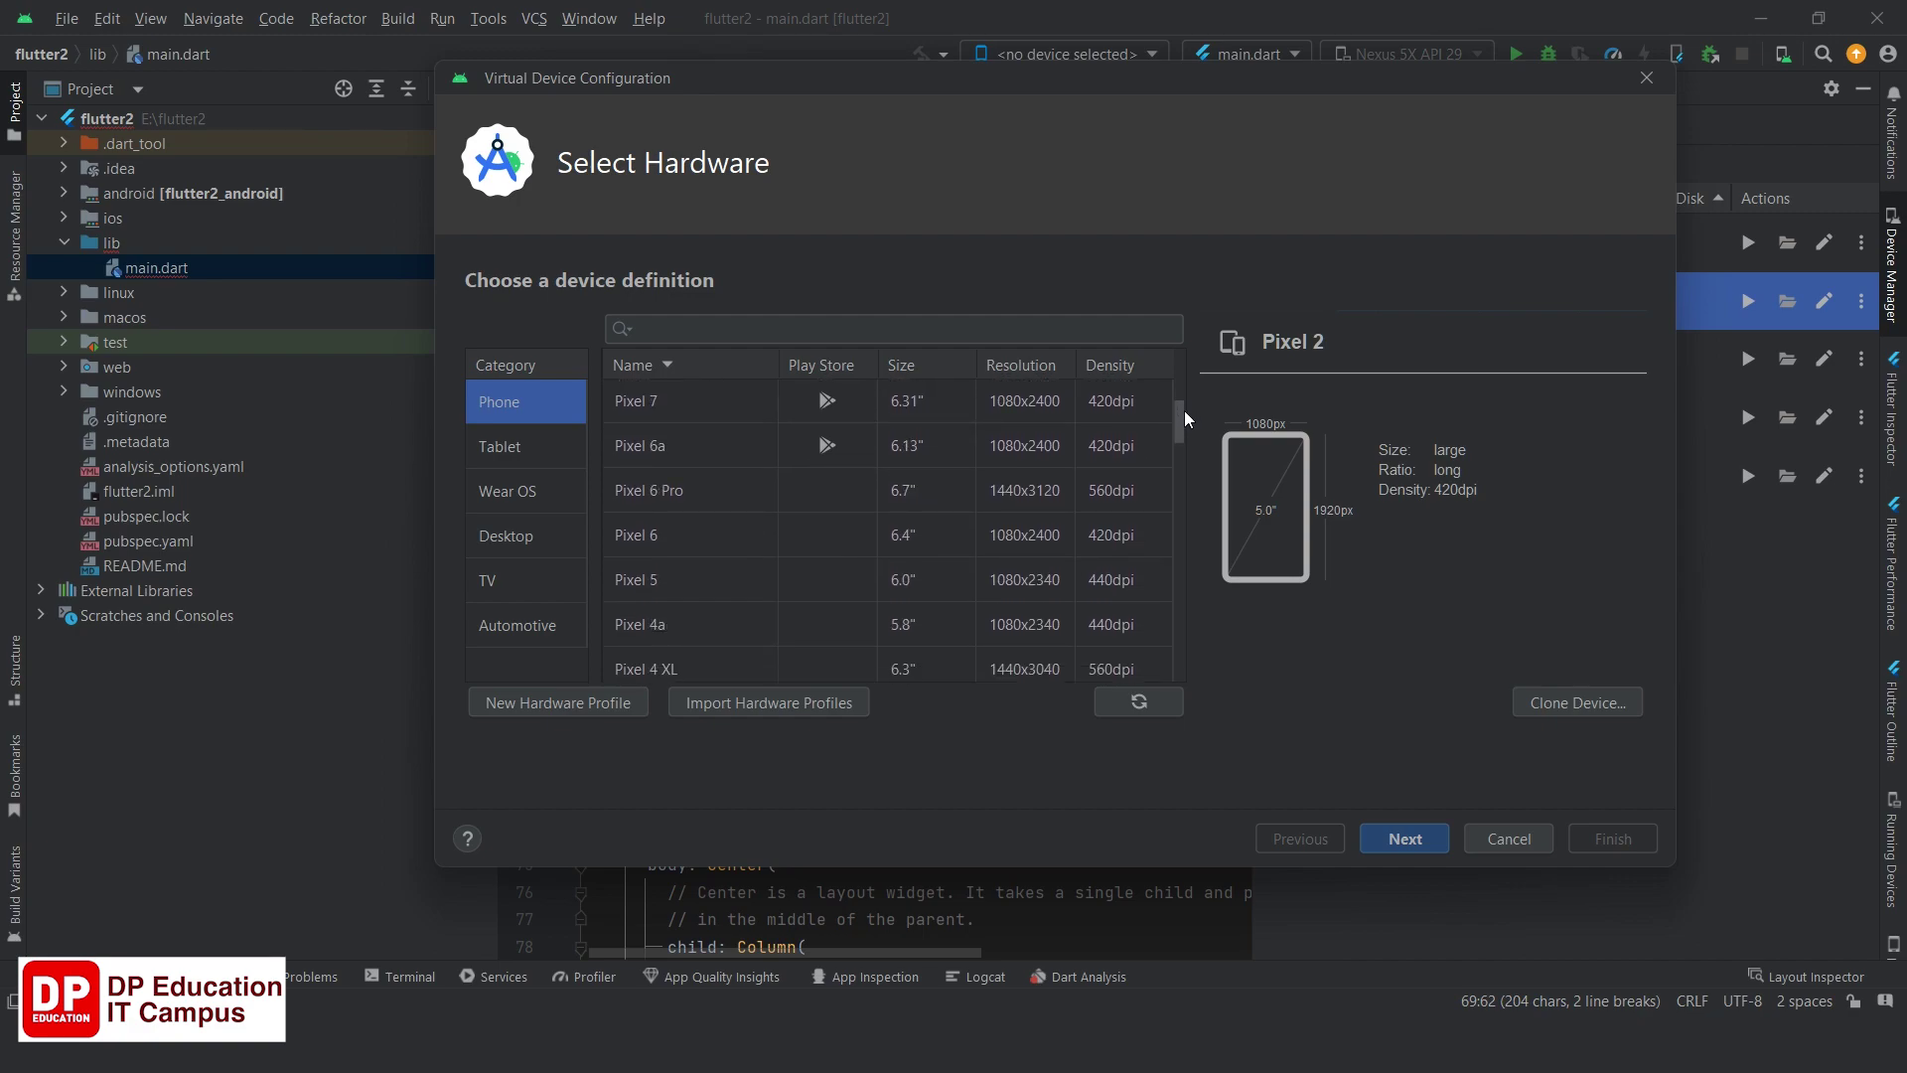
{"action": "scroll", "coordinate": [1184, 410], "scroll_direction": "down", "scroll_amount": 3}
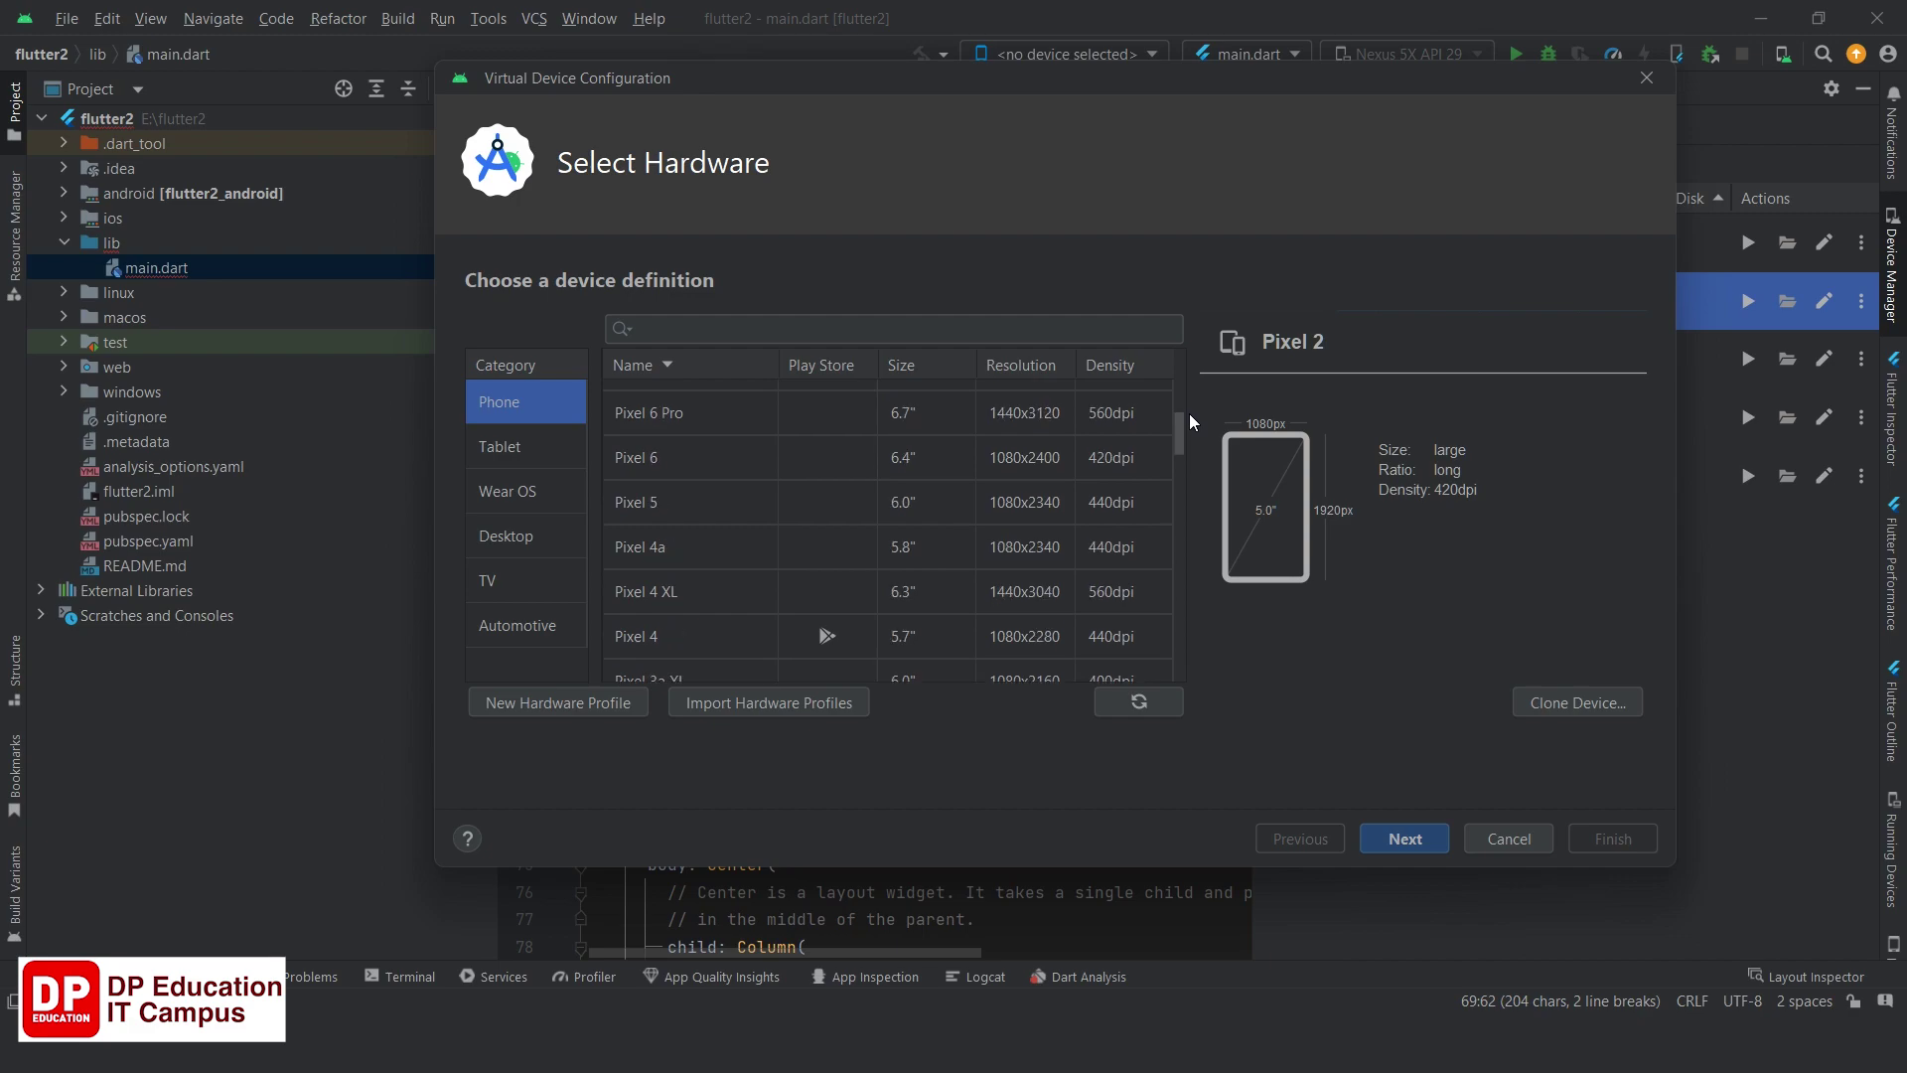
{"action": "scroll", "coordinate": [1189, 413], "scroll_direction": "up", "scroll_amount": 7}
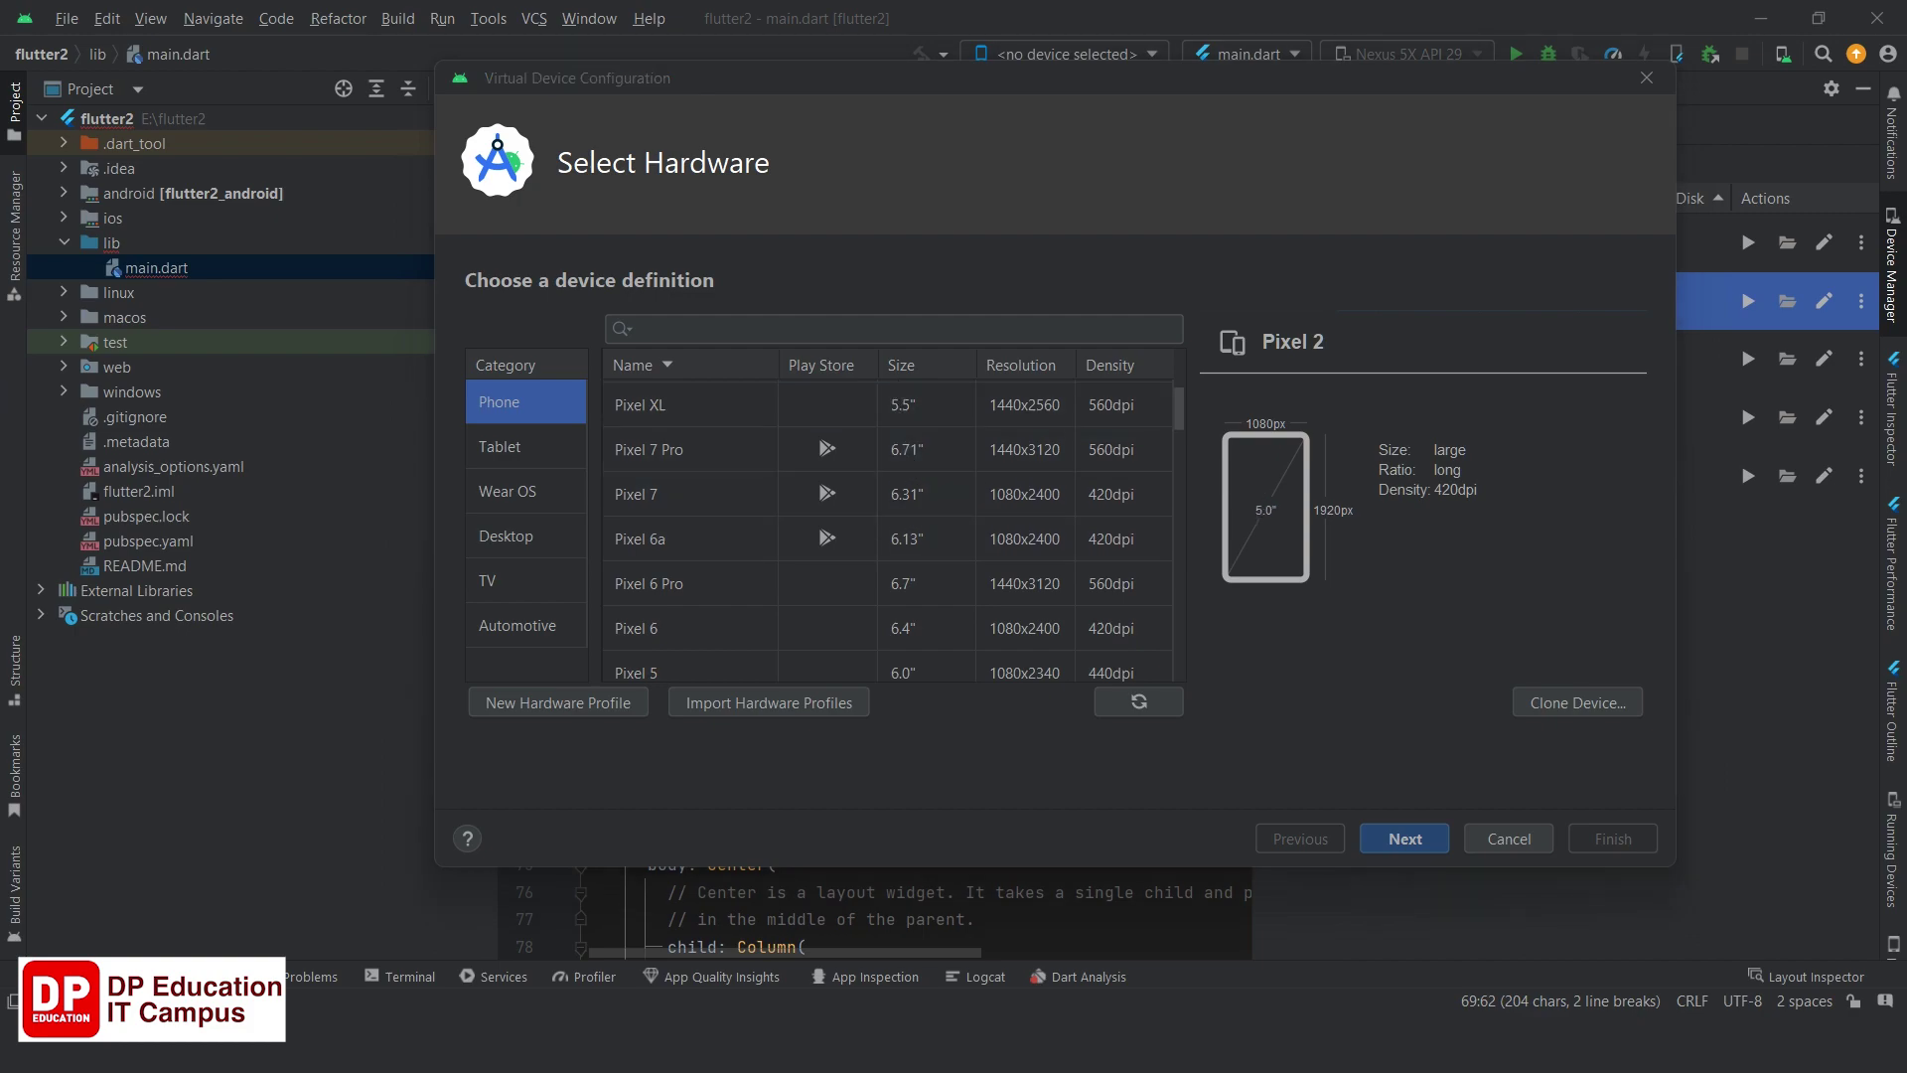
{"action": "left_click_drag", "start_coordinate": [1212, 423], "coordinate": [1318, 605]}
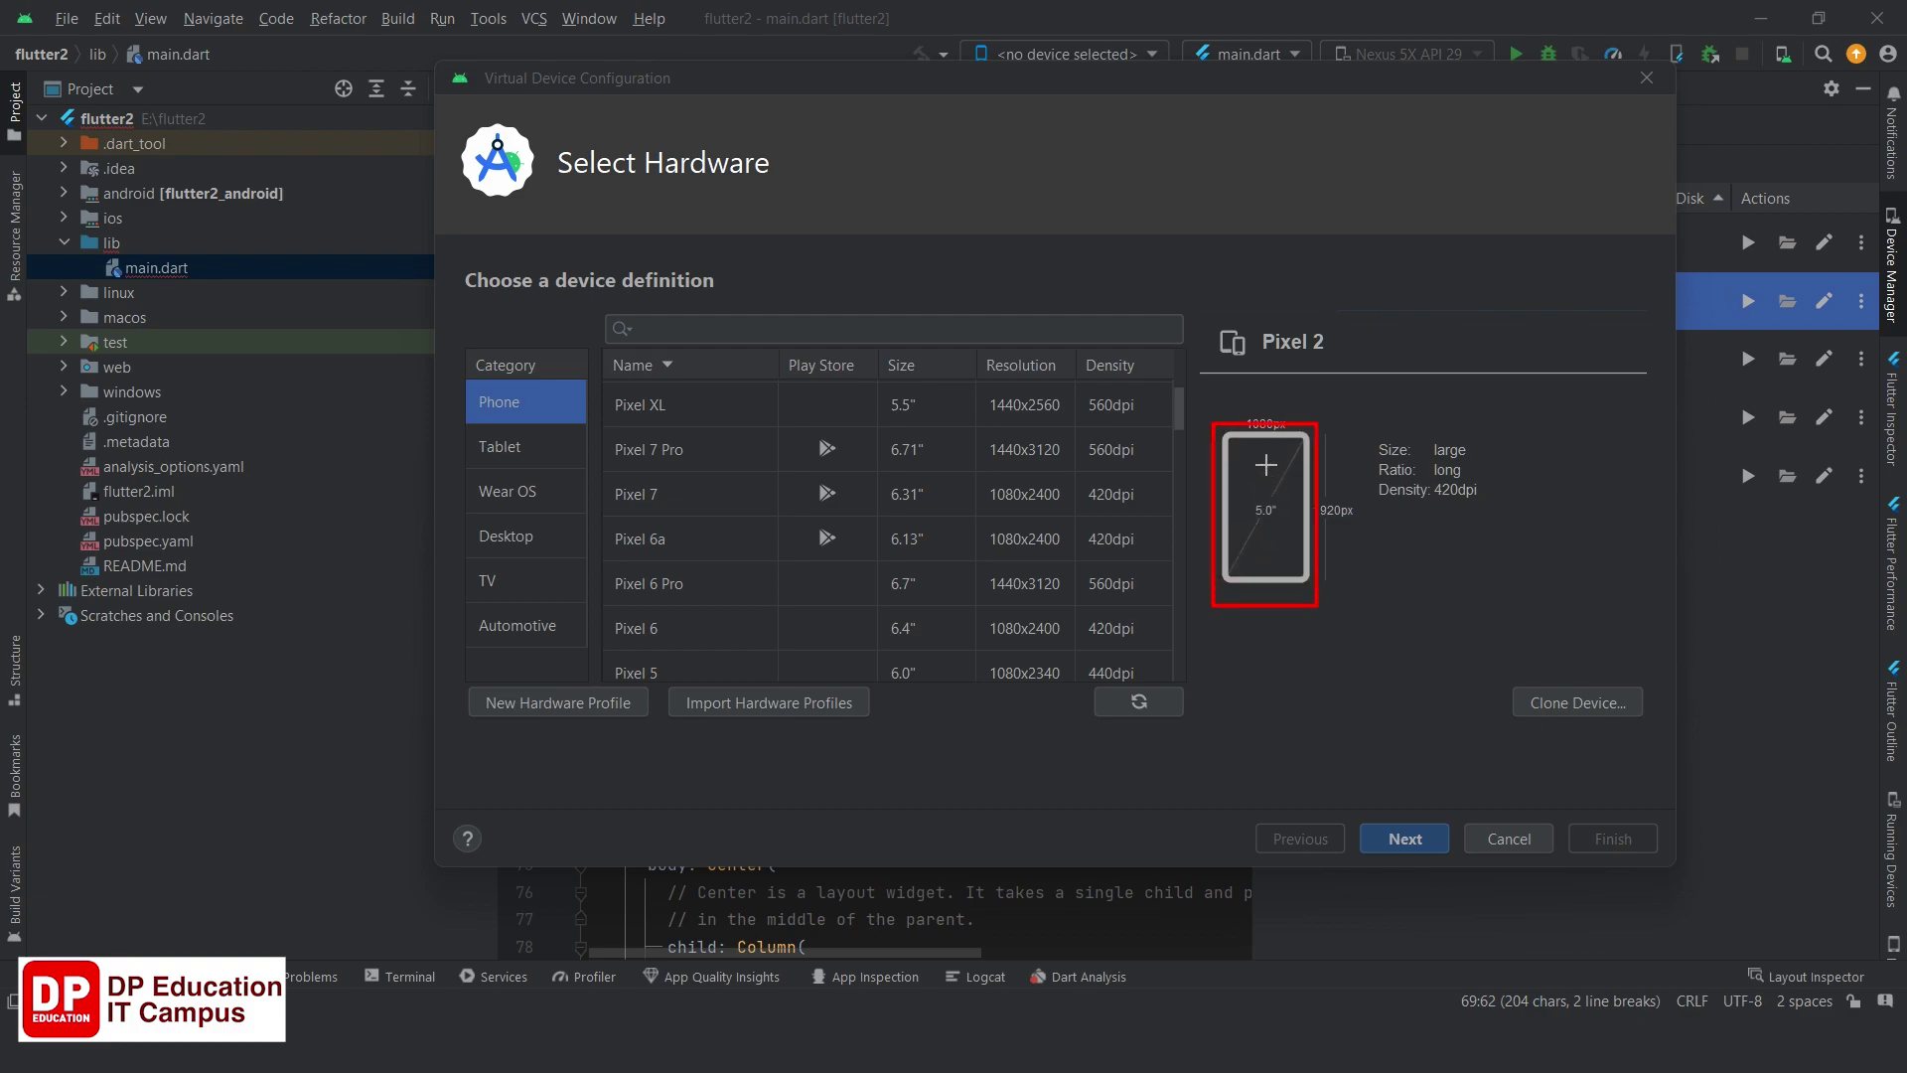
{"action": "mouse_move", "coordinate": [1249, 461]}
{"action": "left_mouse_down"}
{"action": "mouse_move", "coordinate": [1284, 545]}
{"action": "mouse_move", "coordinate": [1294, 532]}
{"action": "left_mouse_up"}
{"action": "key", "text": "ctrl+z"}
{"action": "key", "text": "ctrl+z"}
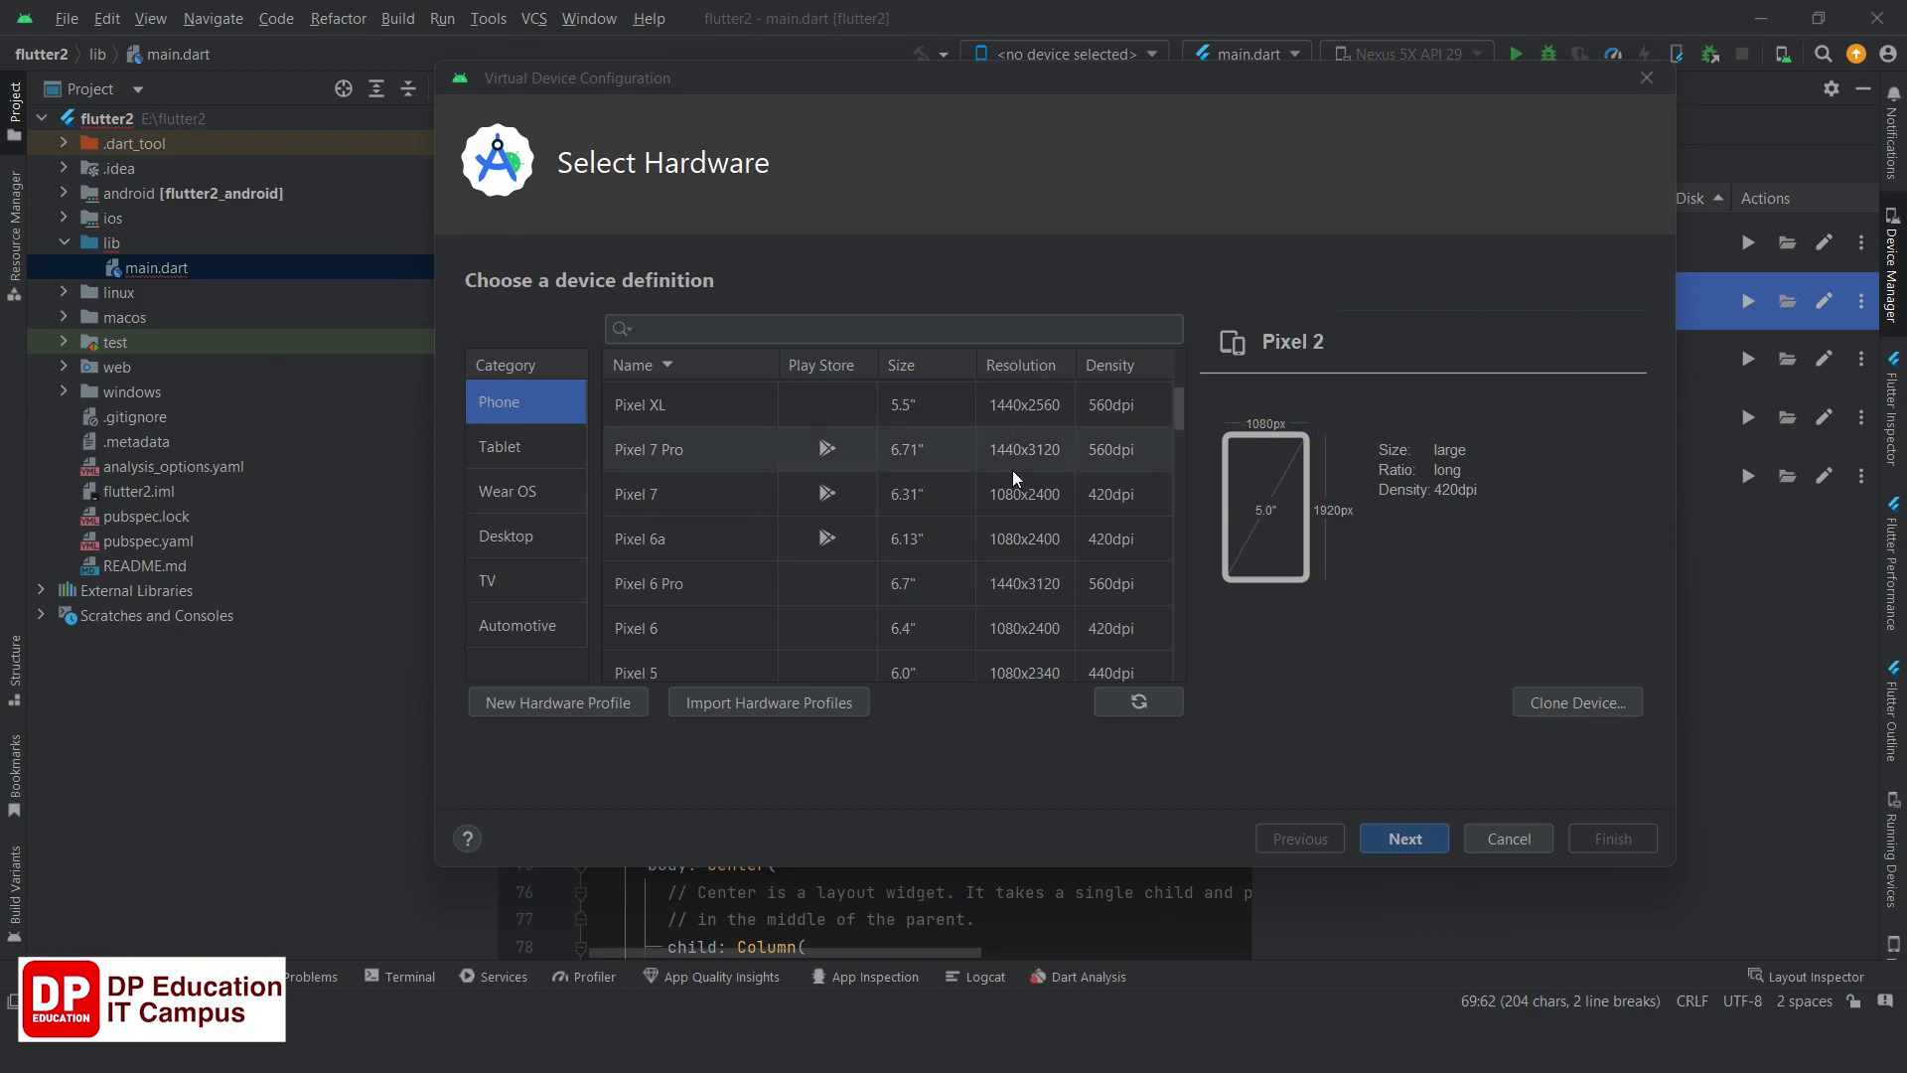
{"action": "left_click_drag", "start_coordinate": [1182, 413], "coordinate": [1183, 443]}
{"action": "scroll", "coordinate": [1183, 443], "scroll_direction": "down", "scroll_amount": 1}
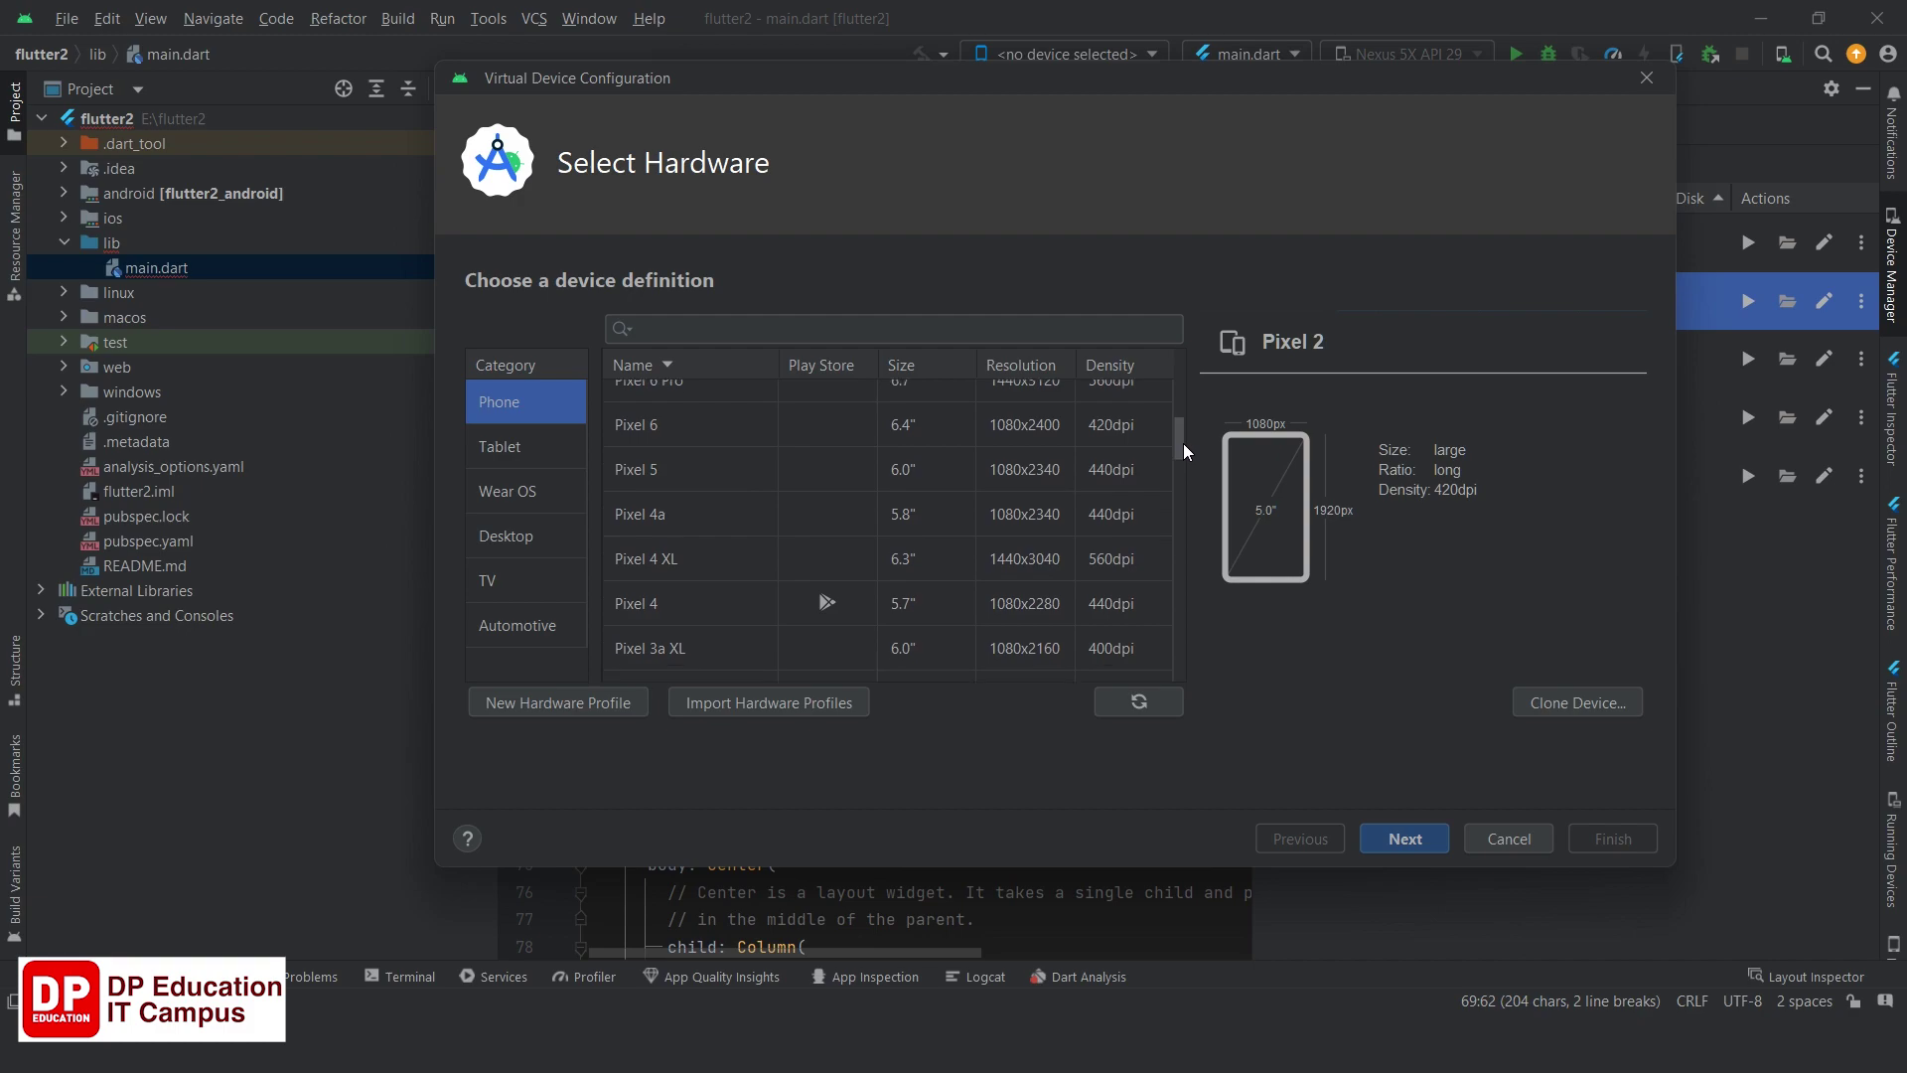
{"action": "scroll", "coordinate": [1184, 445], "scroll_direction": "down", "scroll_amount": 3}
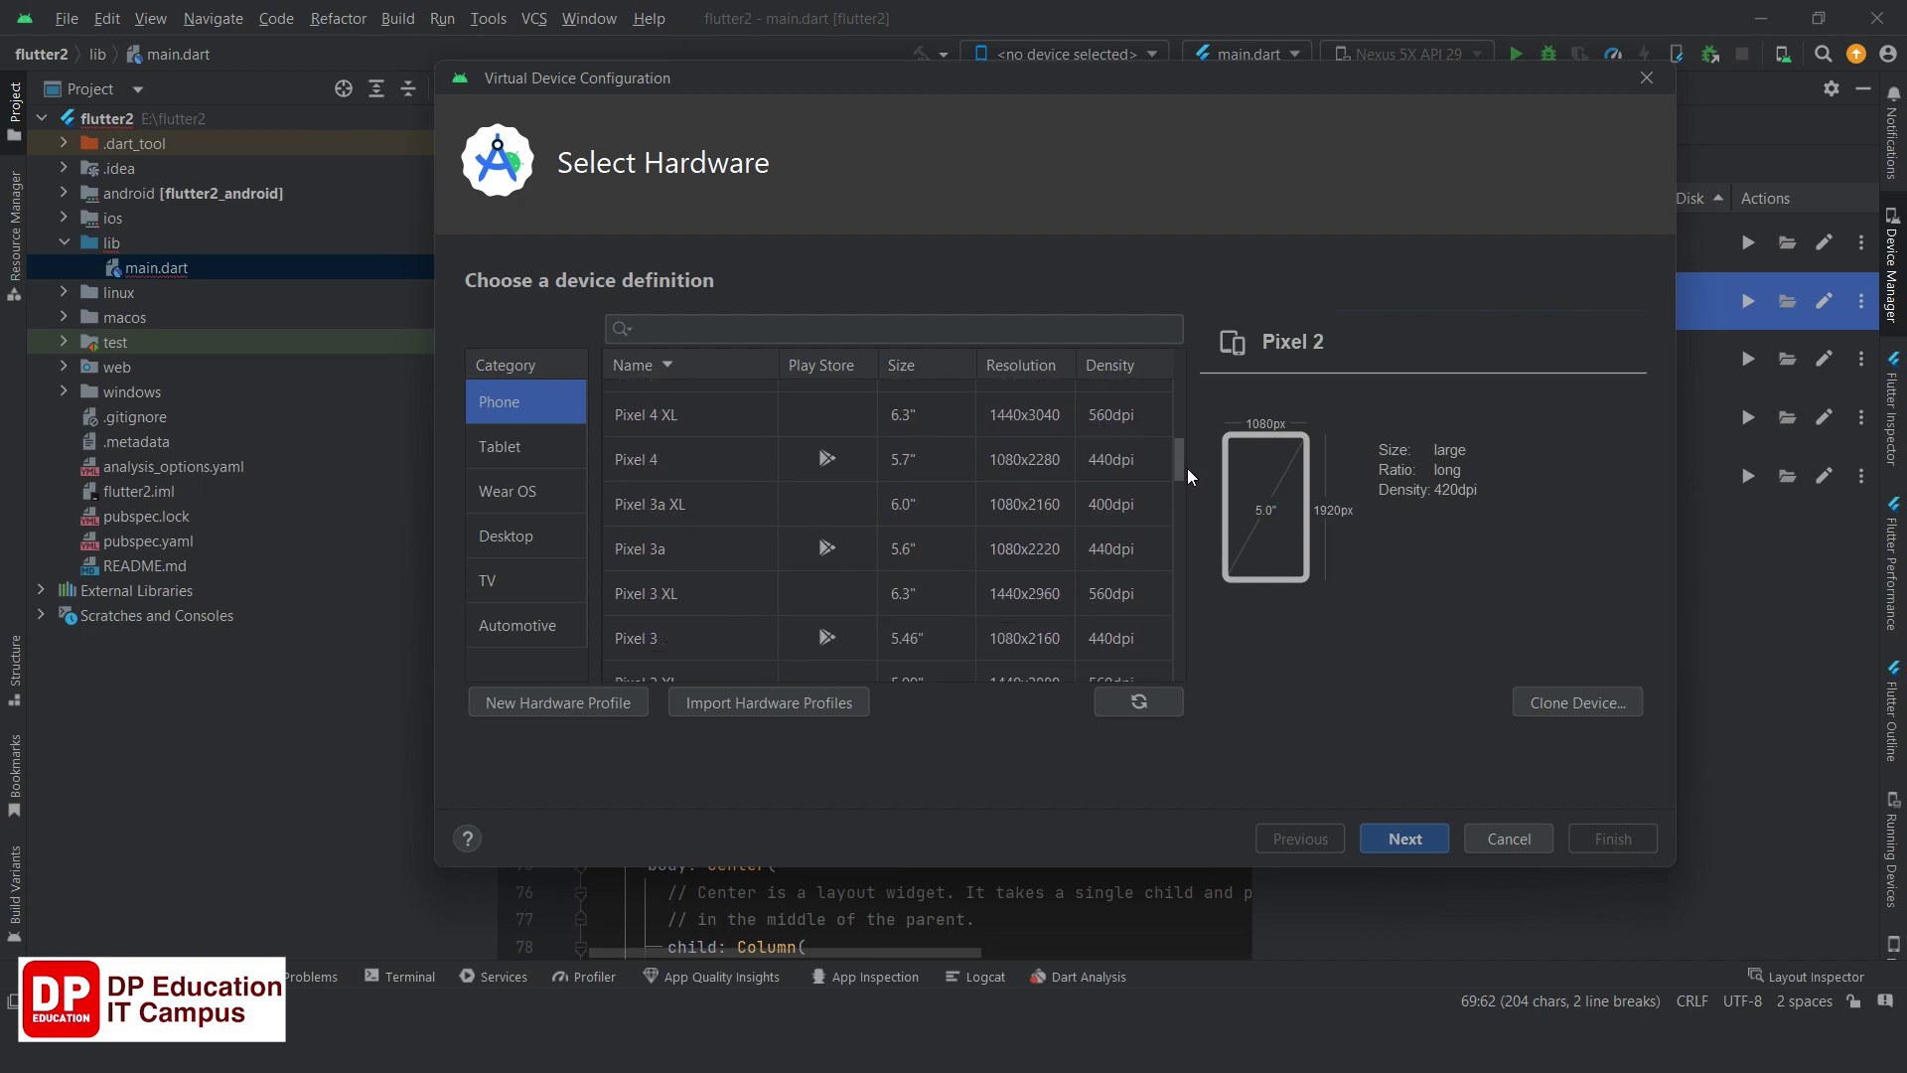
{"action": "left_click_drag", "start_coordinate": [1188, 470], "coordinate": [1181, 568]}
{"action": "left_click_drag", "start_coordinate": [1180, 575], "coordinate": [1184, 534]}
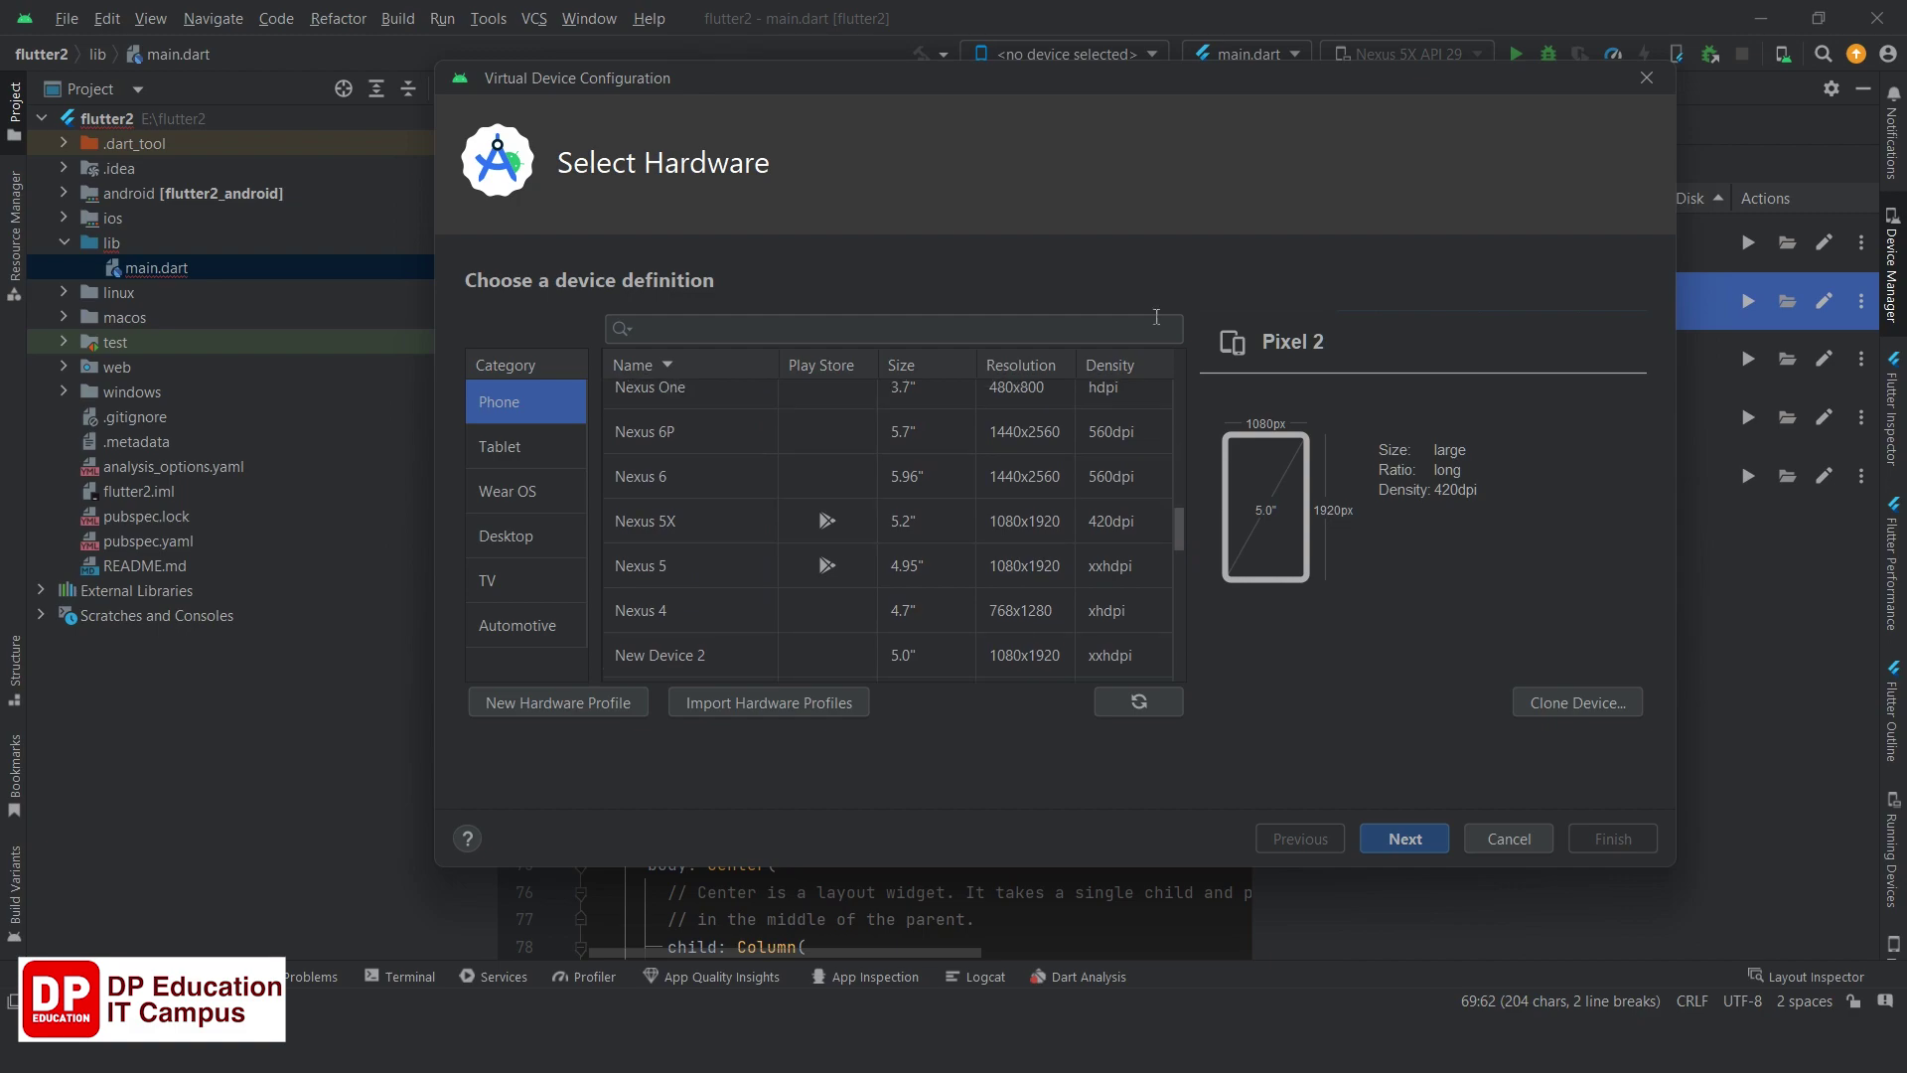
Choose the Pixel 4 phone definition and move the configuration dialog aside to view the existing virtual devices.
{"action": "left_click_drag", "start_coordinate": [1095, 76], "coordinate": [925, 19]}
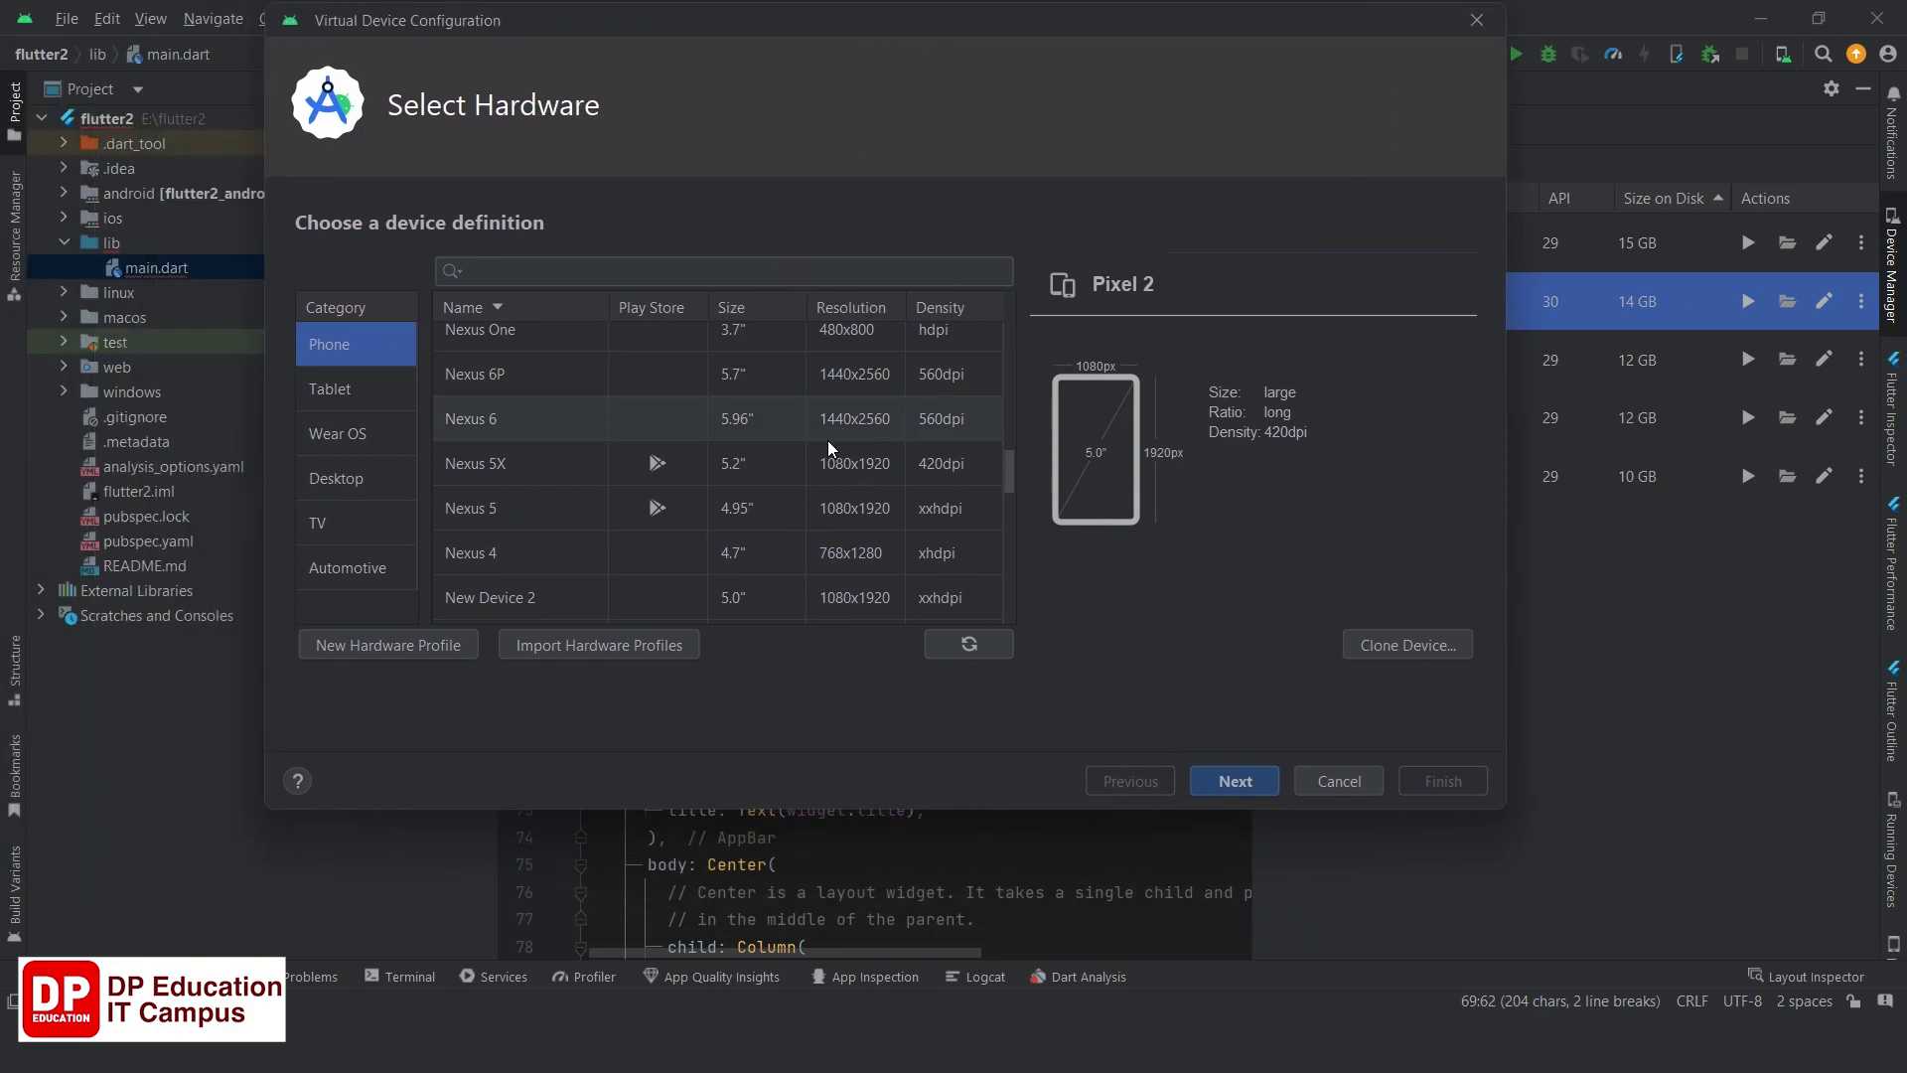
{"action": "scroll", "coordinate": [827, 439], "scroll_direction": "up", "scroll_amount": 5}
{"action": "scroll", "coordinate": [829, 449], "scroll_direction": "up", "scroll_amount": 1}
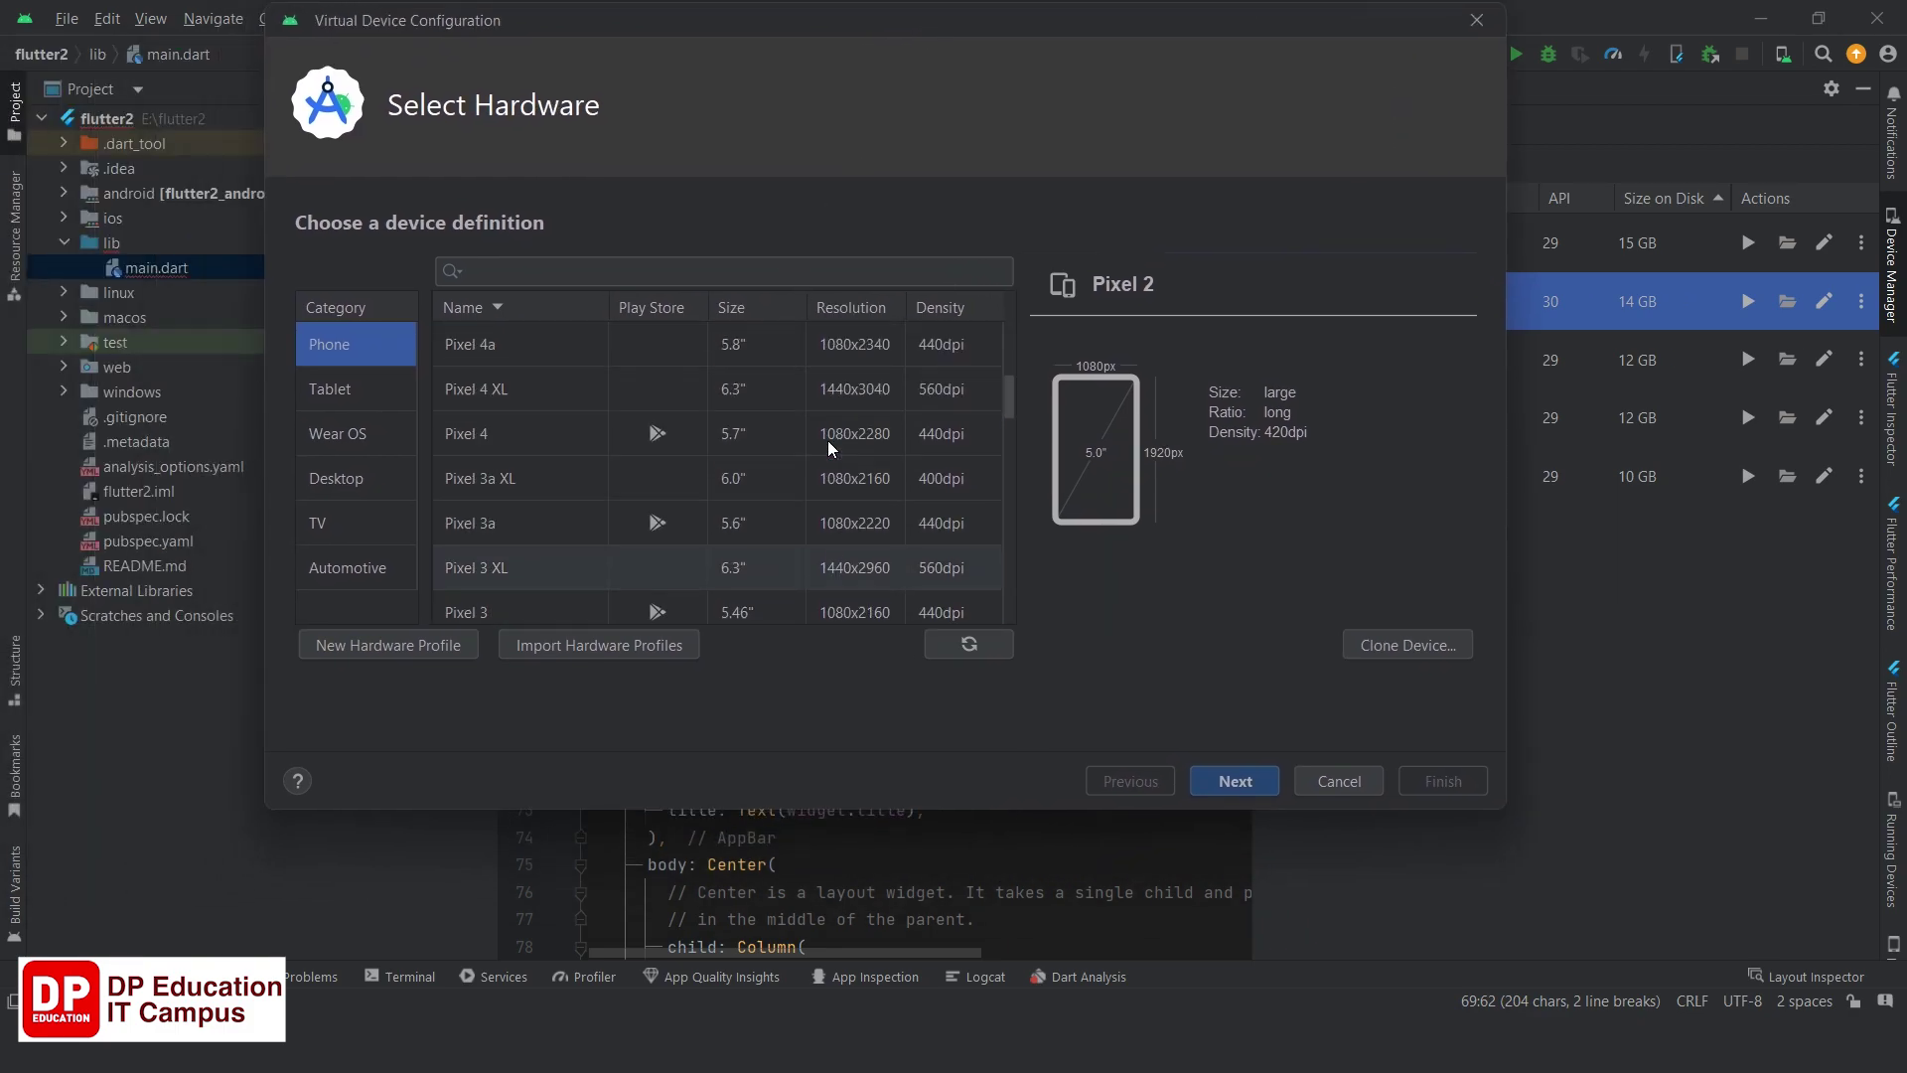
{"action": "left_click", "coordinate": [820, 439]}
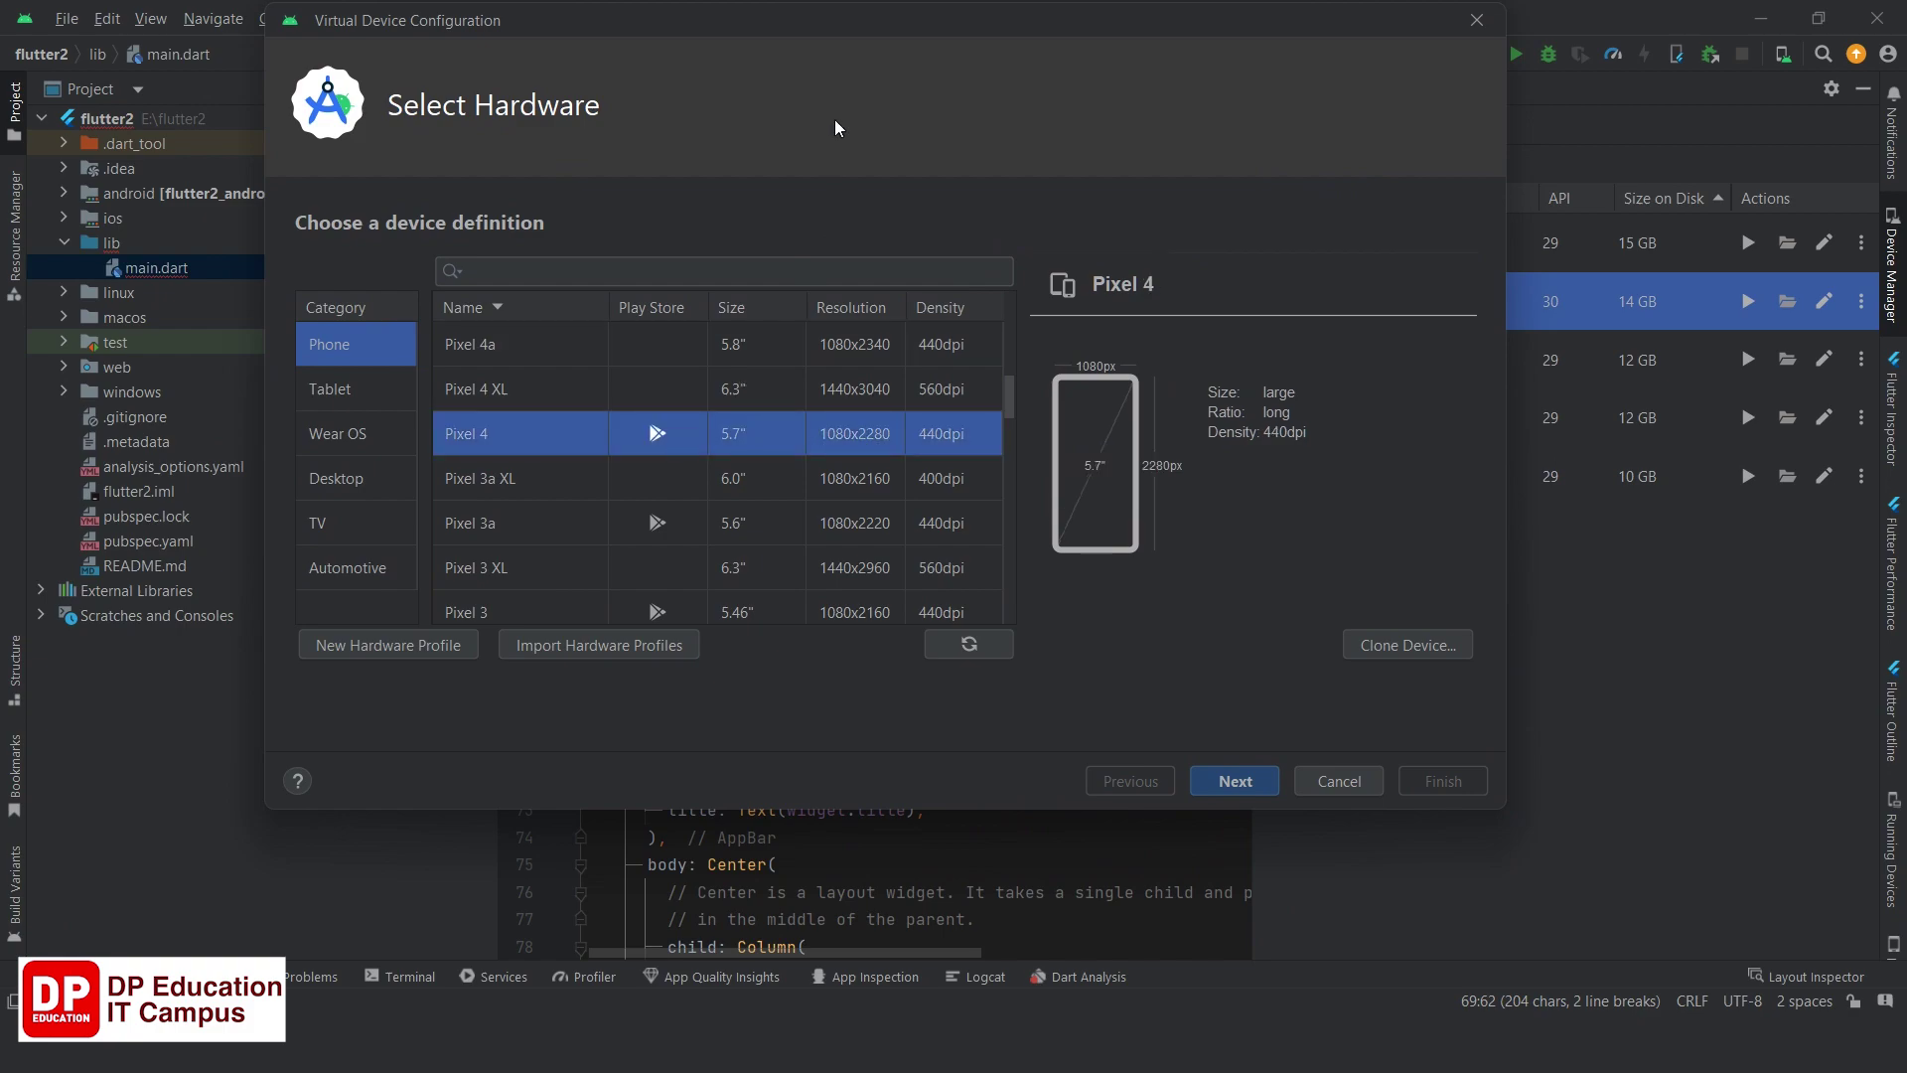
{"action": "left_click_drag", "start_coordinate": [863, 24], "coordinate": [645, 76]}
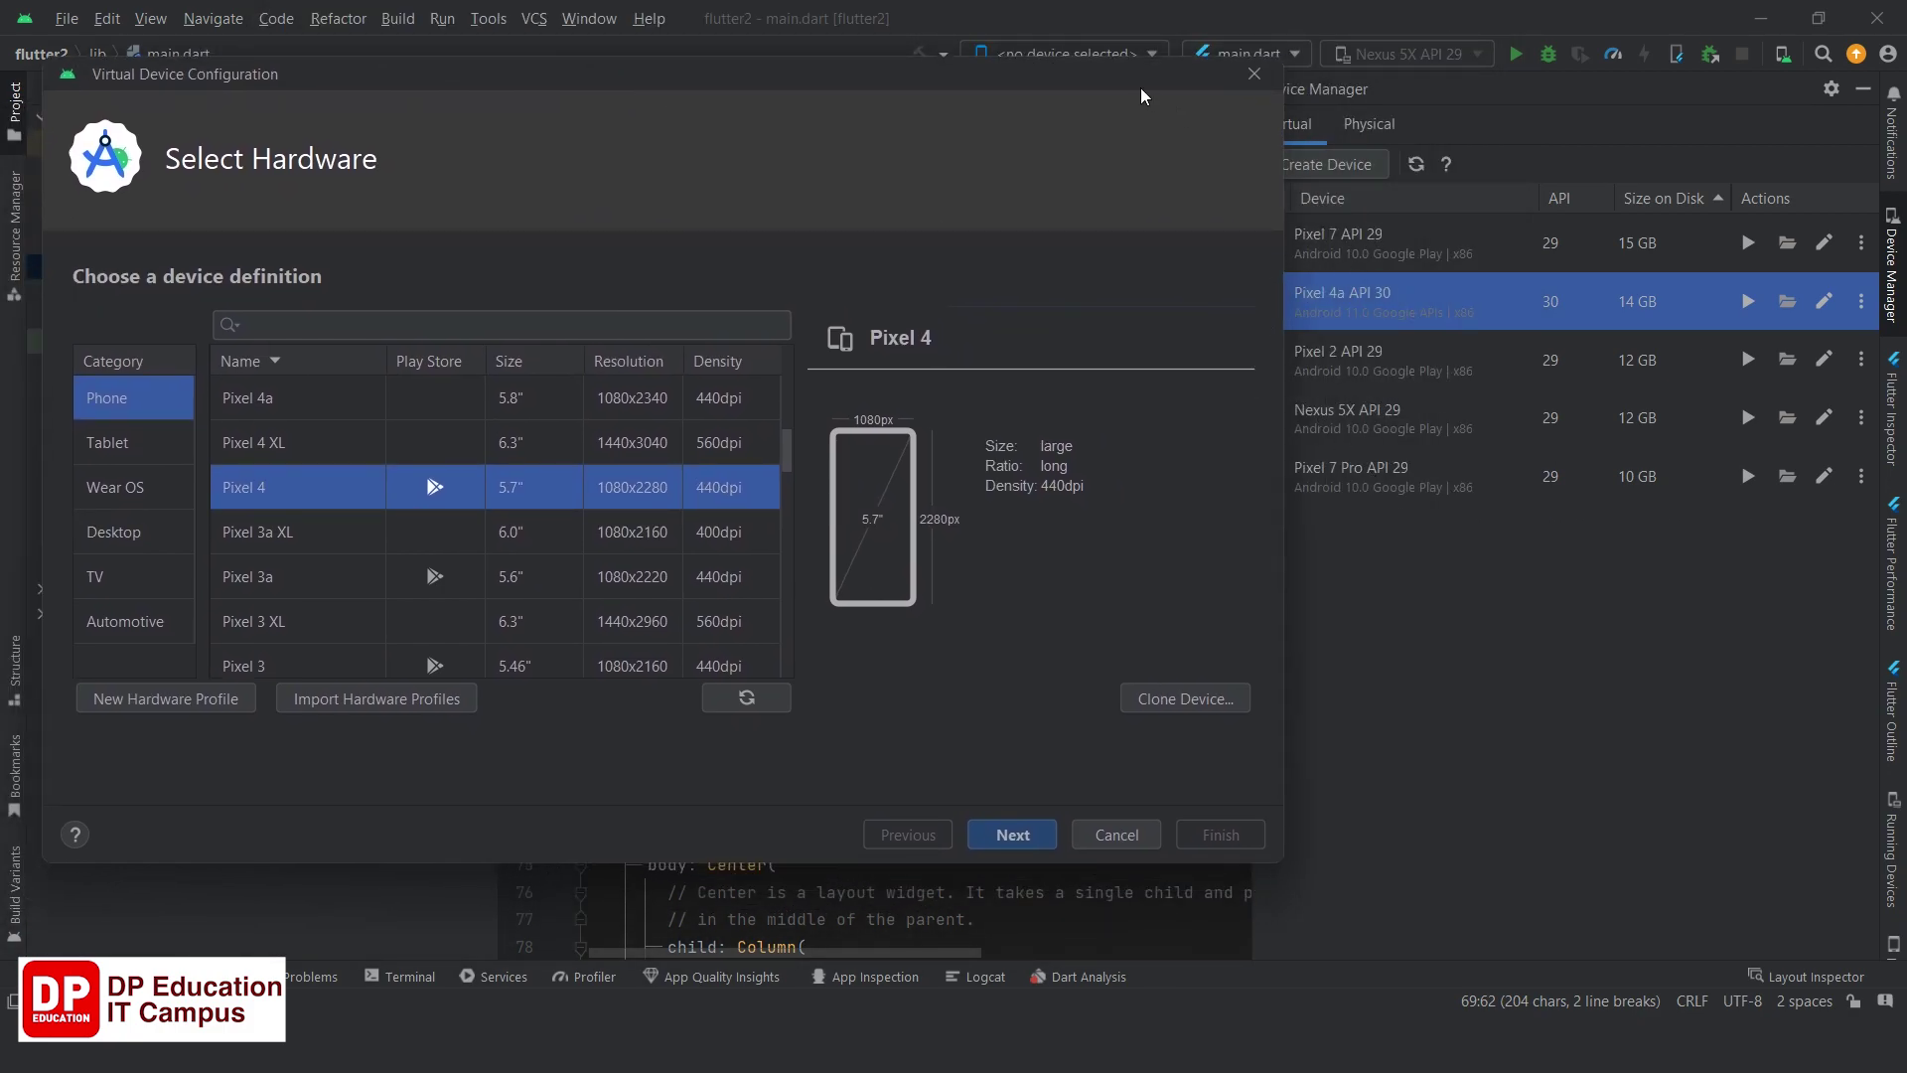
{"action": "left_click_drag", "start_coordinate": [1140, 87], "coordinate": [1080, 78]}
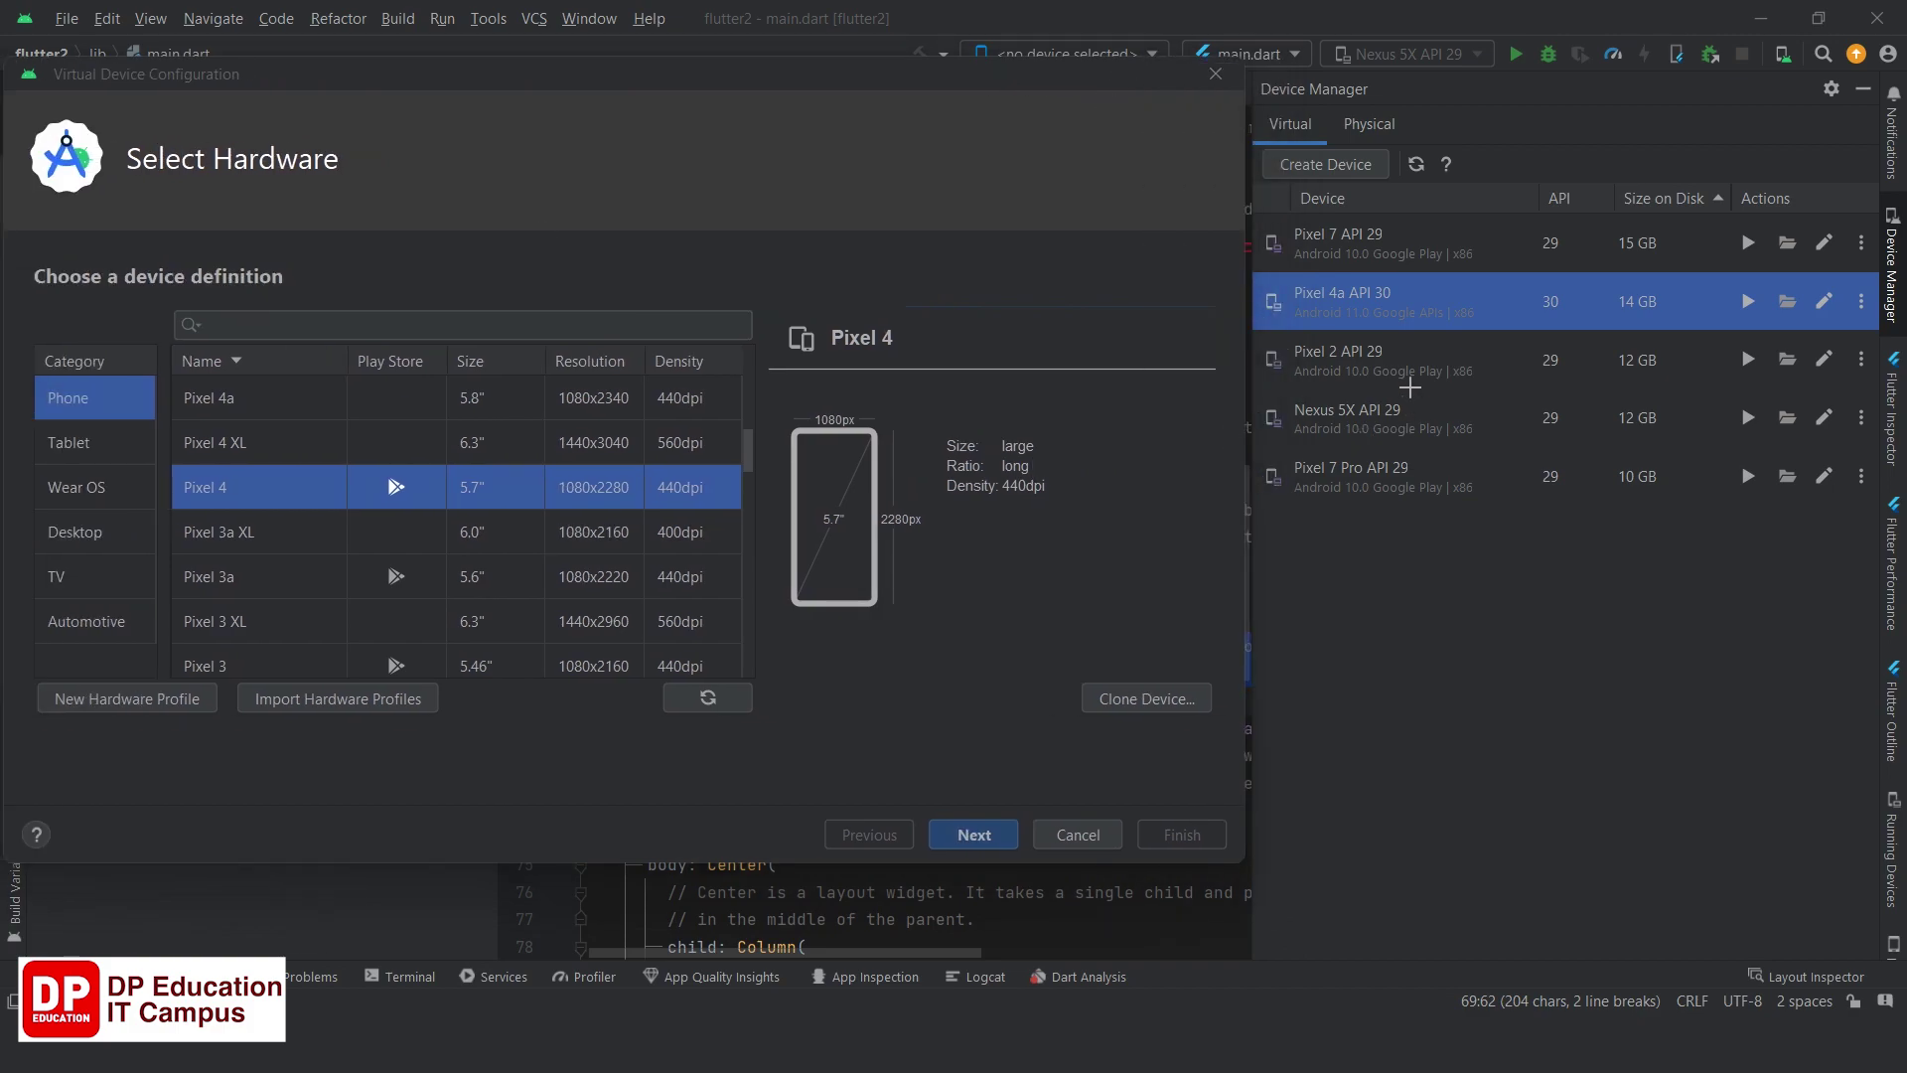
{"action": "mouse_move", "coordinate": [1261, 204]}
{"action": "left_mouse_down"}
{"action": "mouse_move", "coordinate": [1282, 305]}
{"action": "mouse_move", "coordinate": [1420, 276]}
{"action": "mouse_move", "coordinate": [1482, 499]}
{"action": "mouse_move", "coordinate": [1569, 509]}
{"action": "left_mouse_up"}
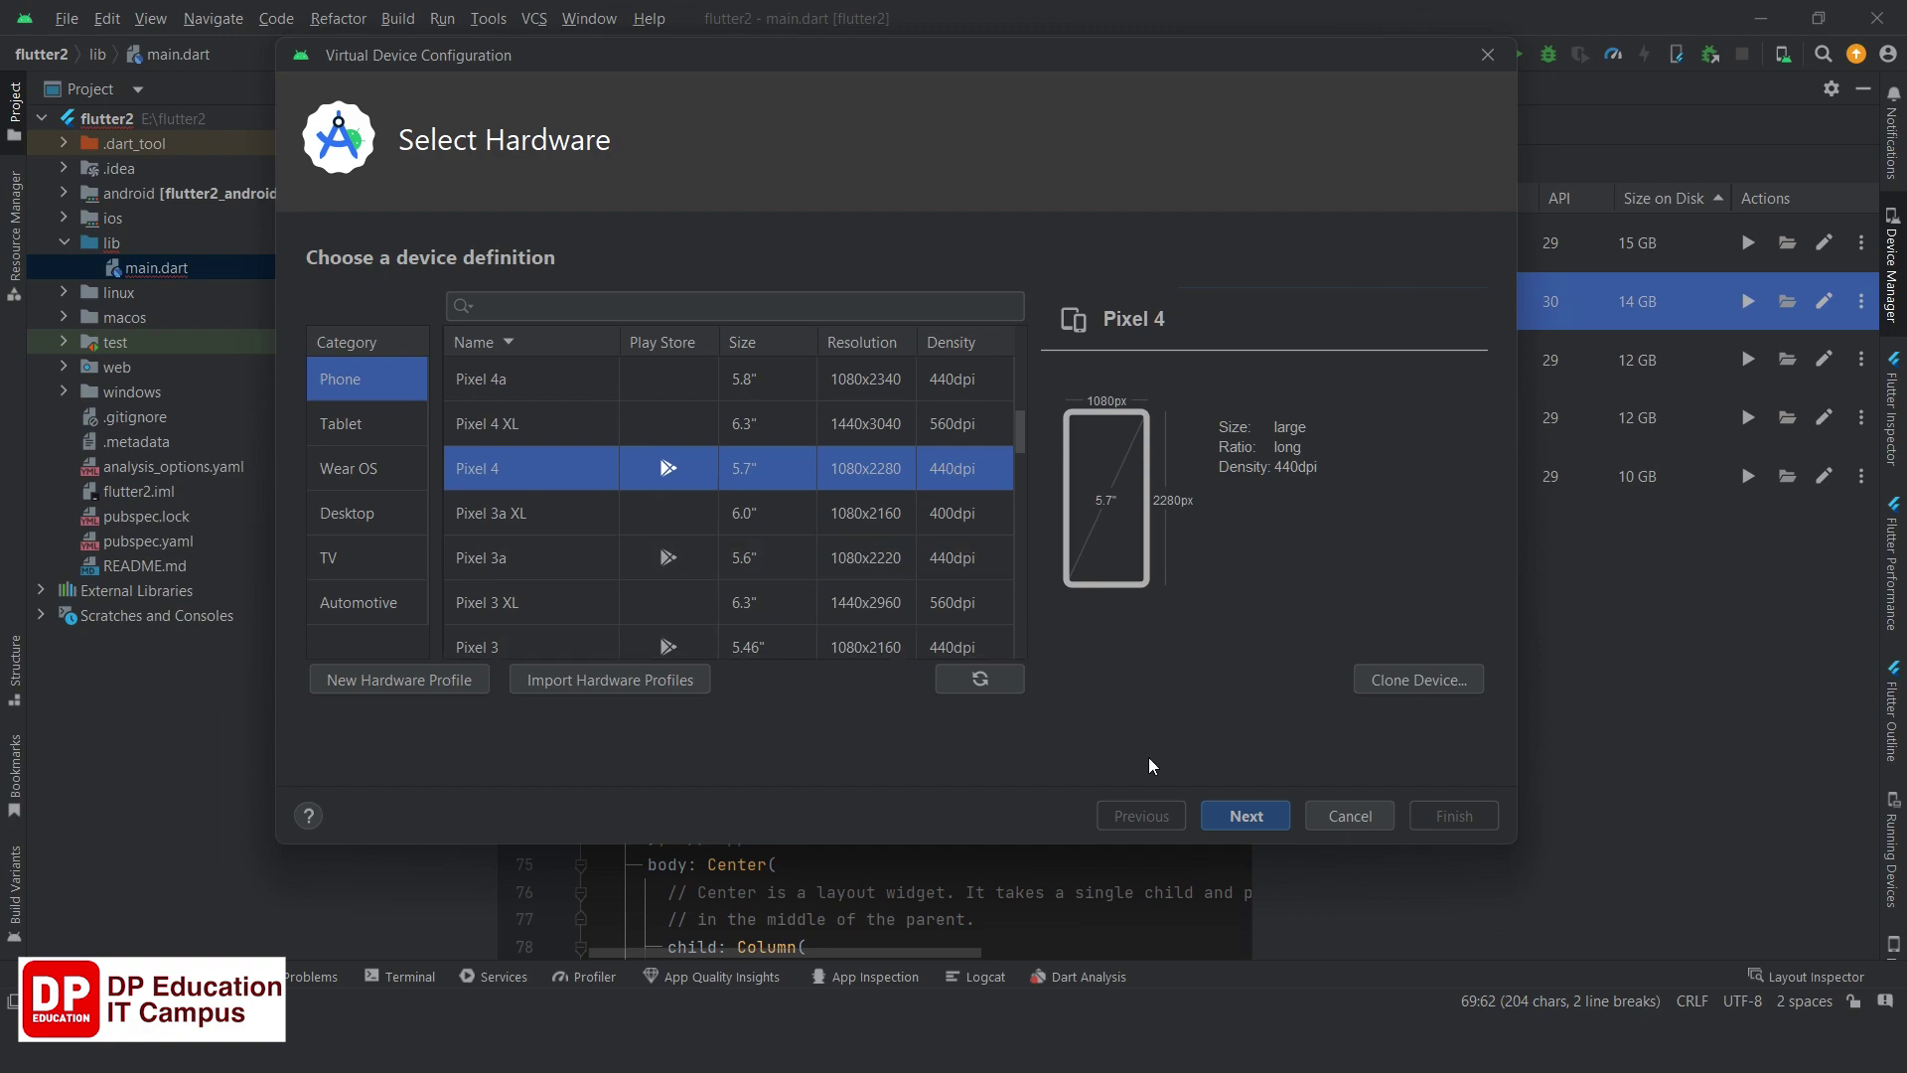
Proceed with the Pixel 4 to the system image selection, going back once to recheck the phone definitions.
{"action": "left_click", "coordinate": [1245, 815]}
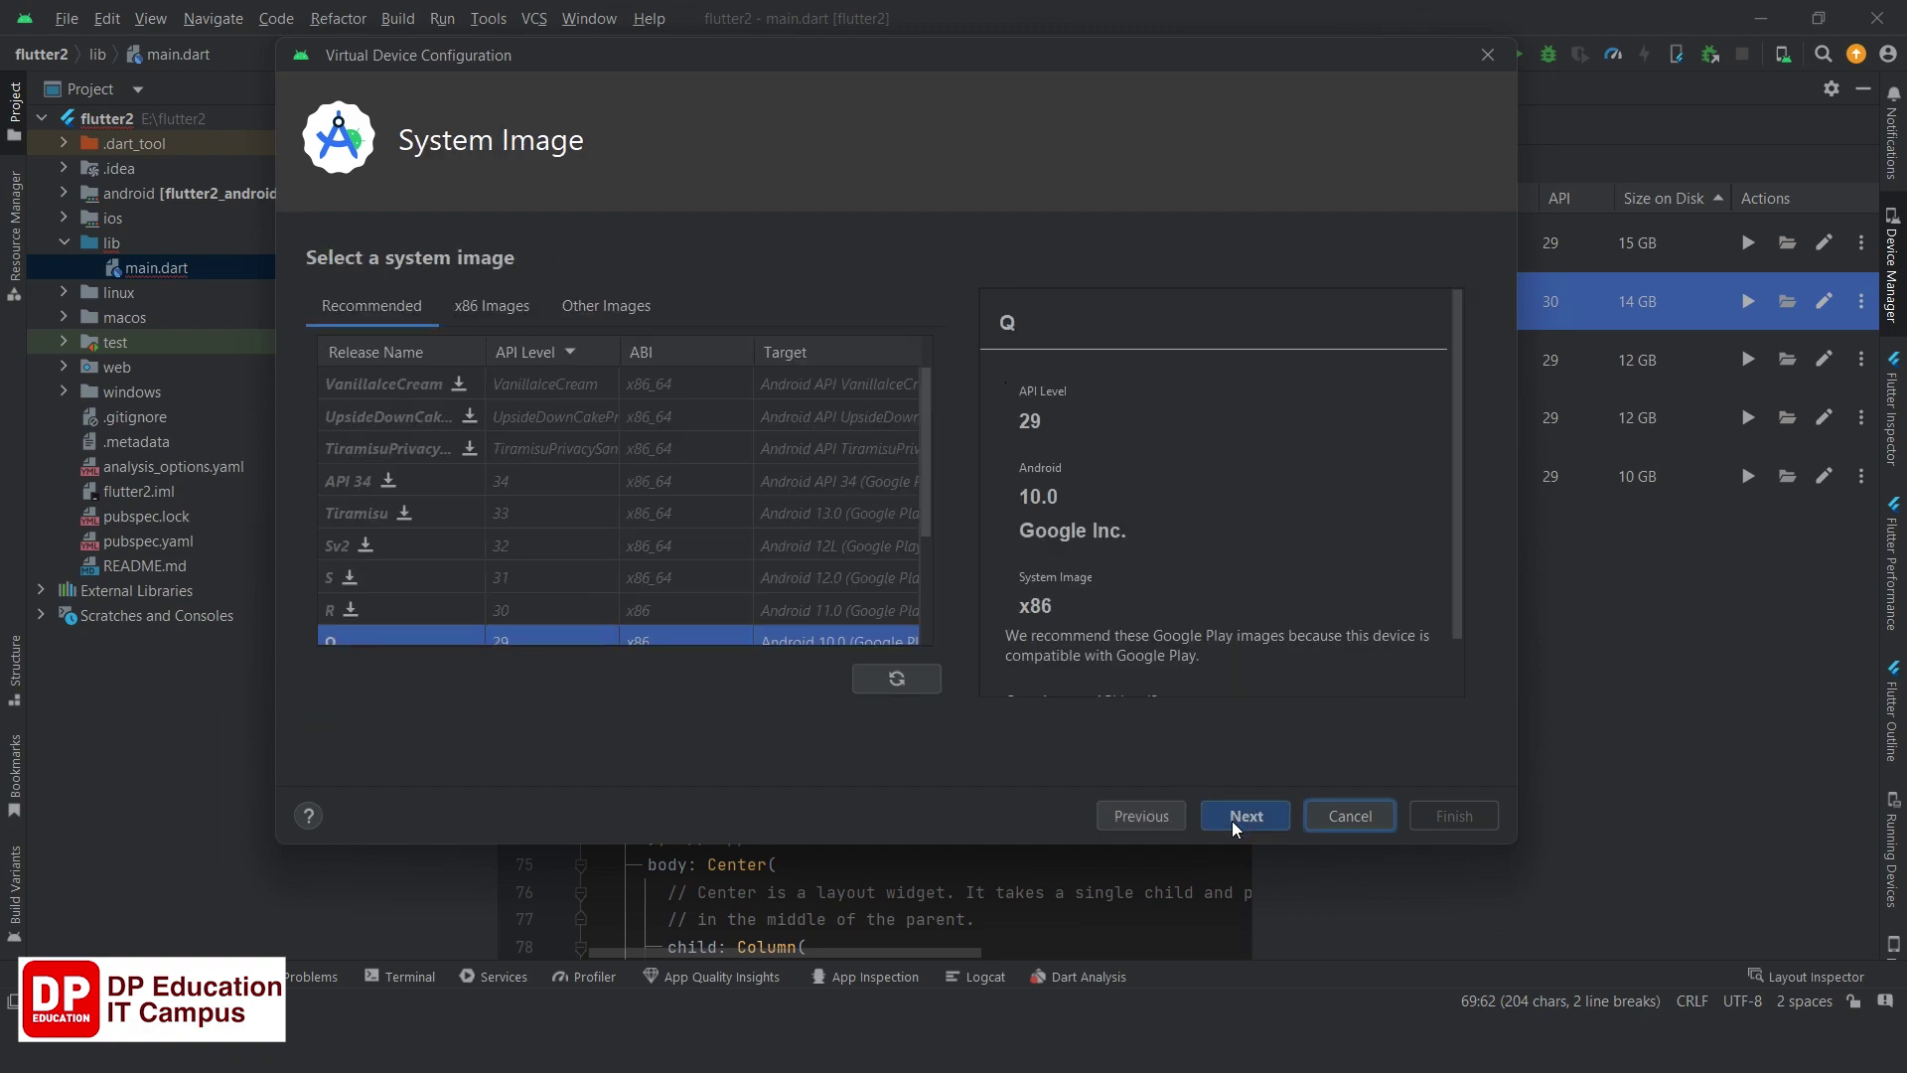
{"action": "left_click", "coordinate": [1154, 821]}
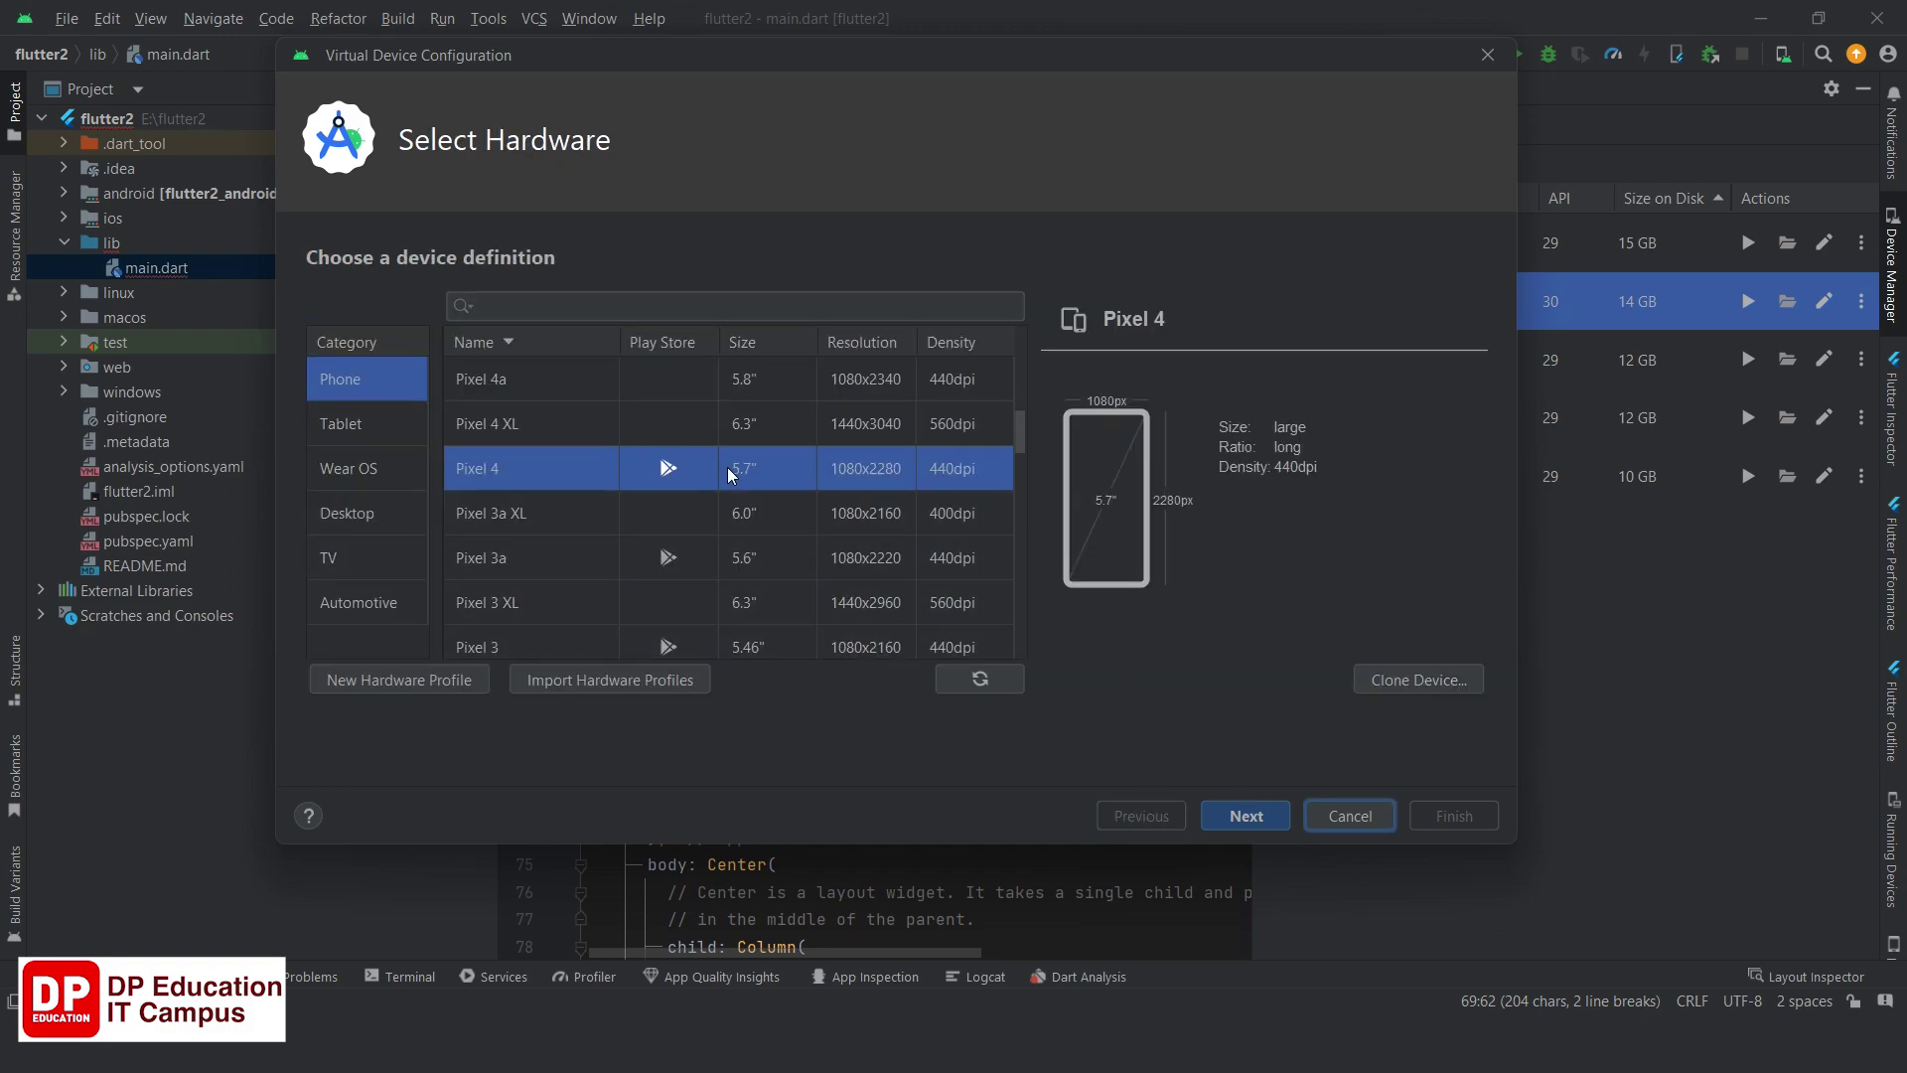
{"action": "scroll", "coordinate": [944, 529], "scroll_direction": "down", "scroll_amount": 2}
{"action": "scroll", "coordinate": [946, 537], "scroll_direction": "down", "scroll_amount": 3}
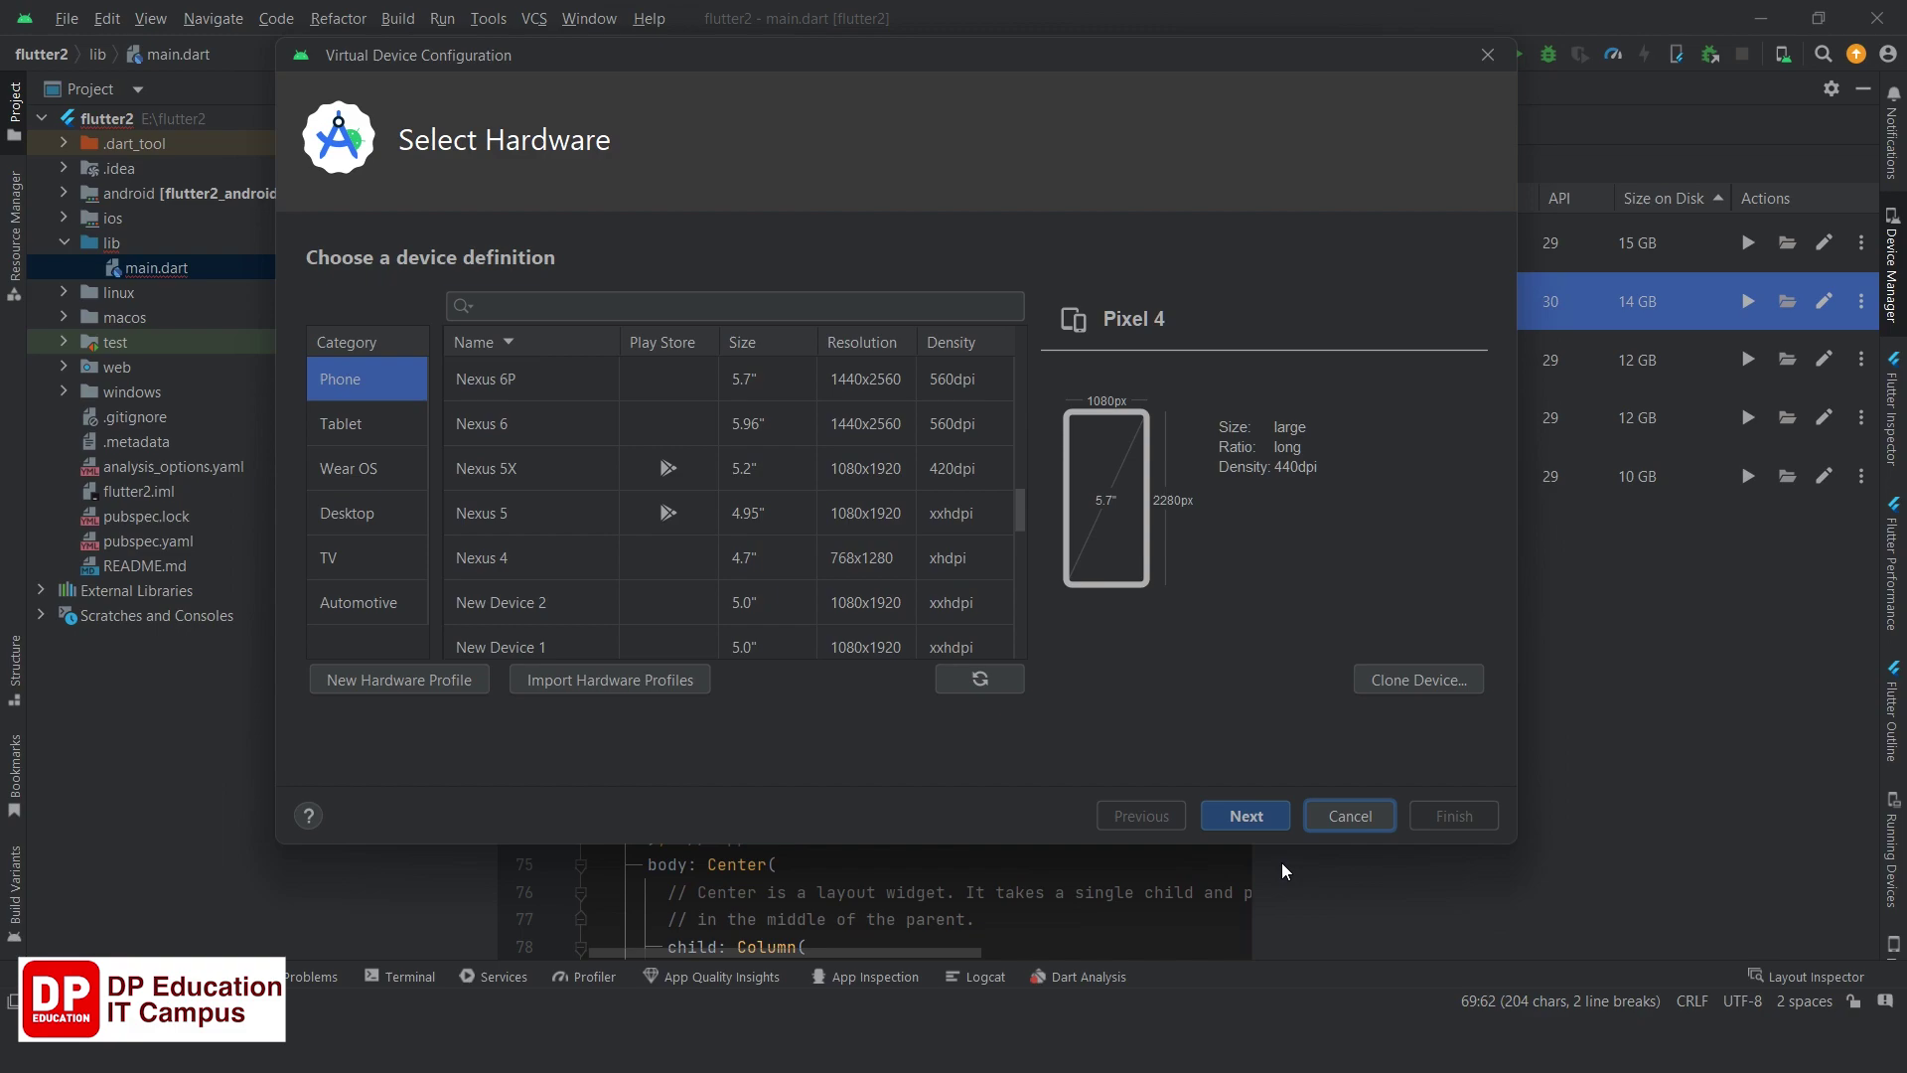
{"action": "left_click", "coordinate": [1276, 820]}
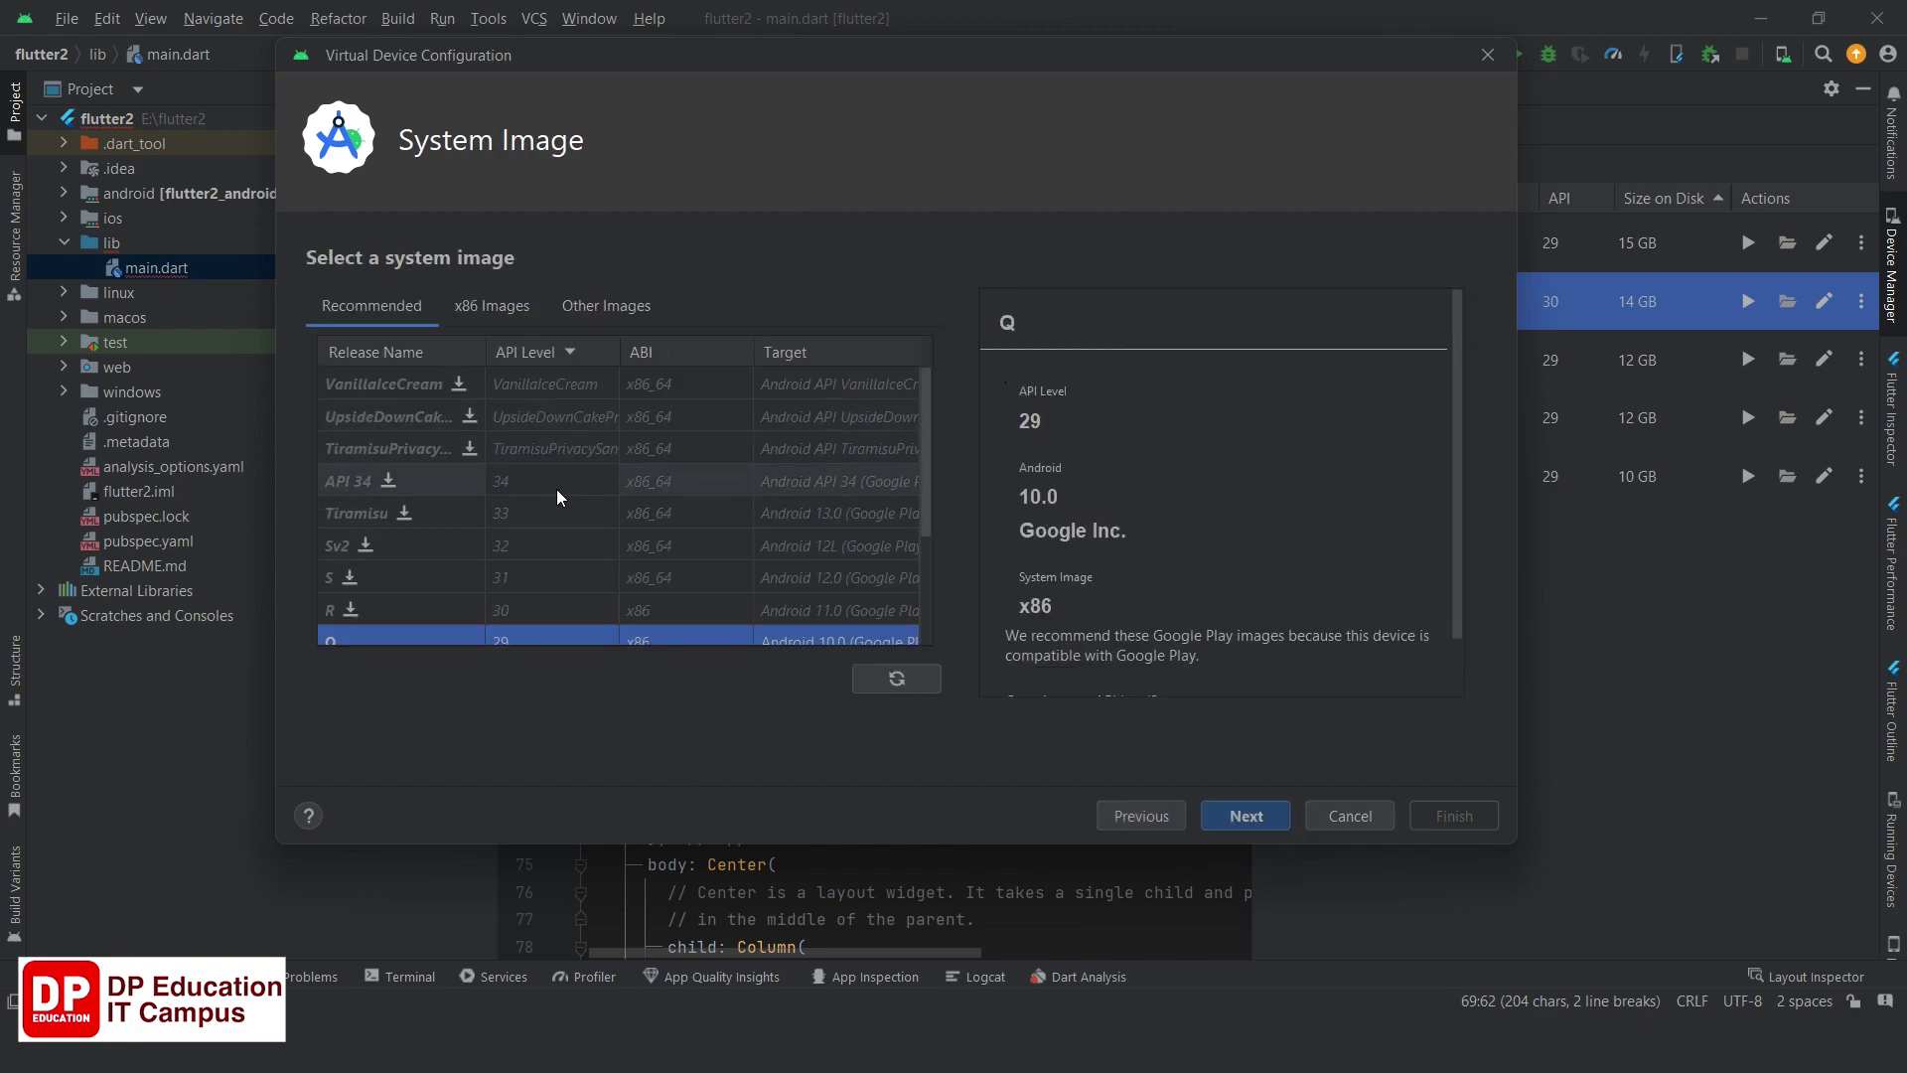
Examine the recommended system images from VanillaIceCream down to Nougat, and the details of the selected Q image.
{"action": "scroll", "coordinate": [556, 488], "scroll_direction": "down", "scroll_amount": 3}
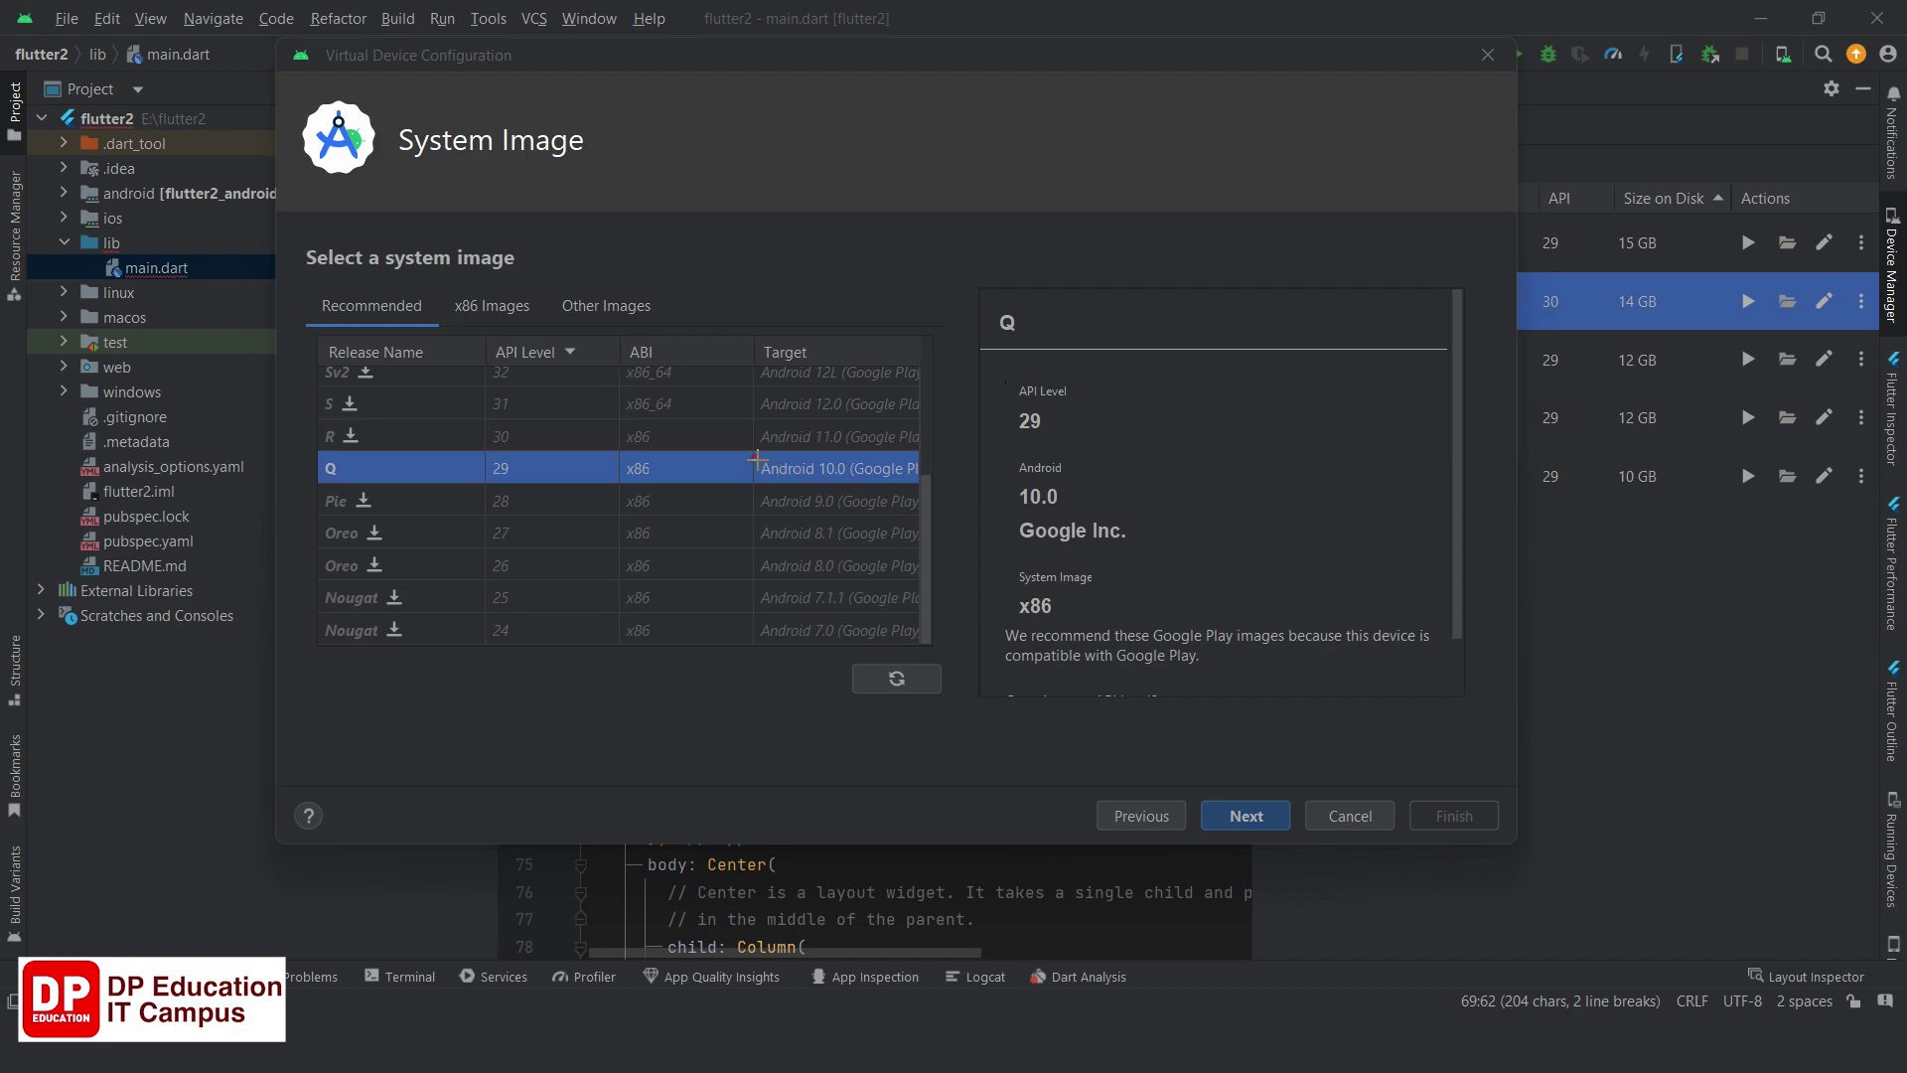
{"action": "left_click_drag", "start_coordinate": [755, 457], "coordinate": [863, 486]}
{"action": "key", "text": "Escape"}
{"action": "scroll", "coordinate": [604, 490], "scroll_direction": "up", "scroll_amount": 3}
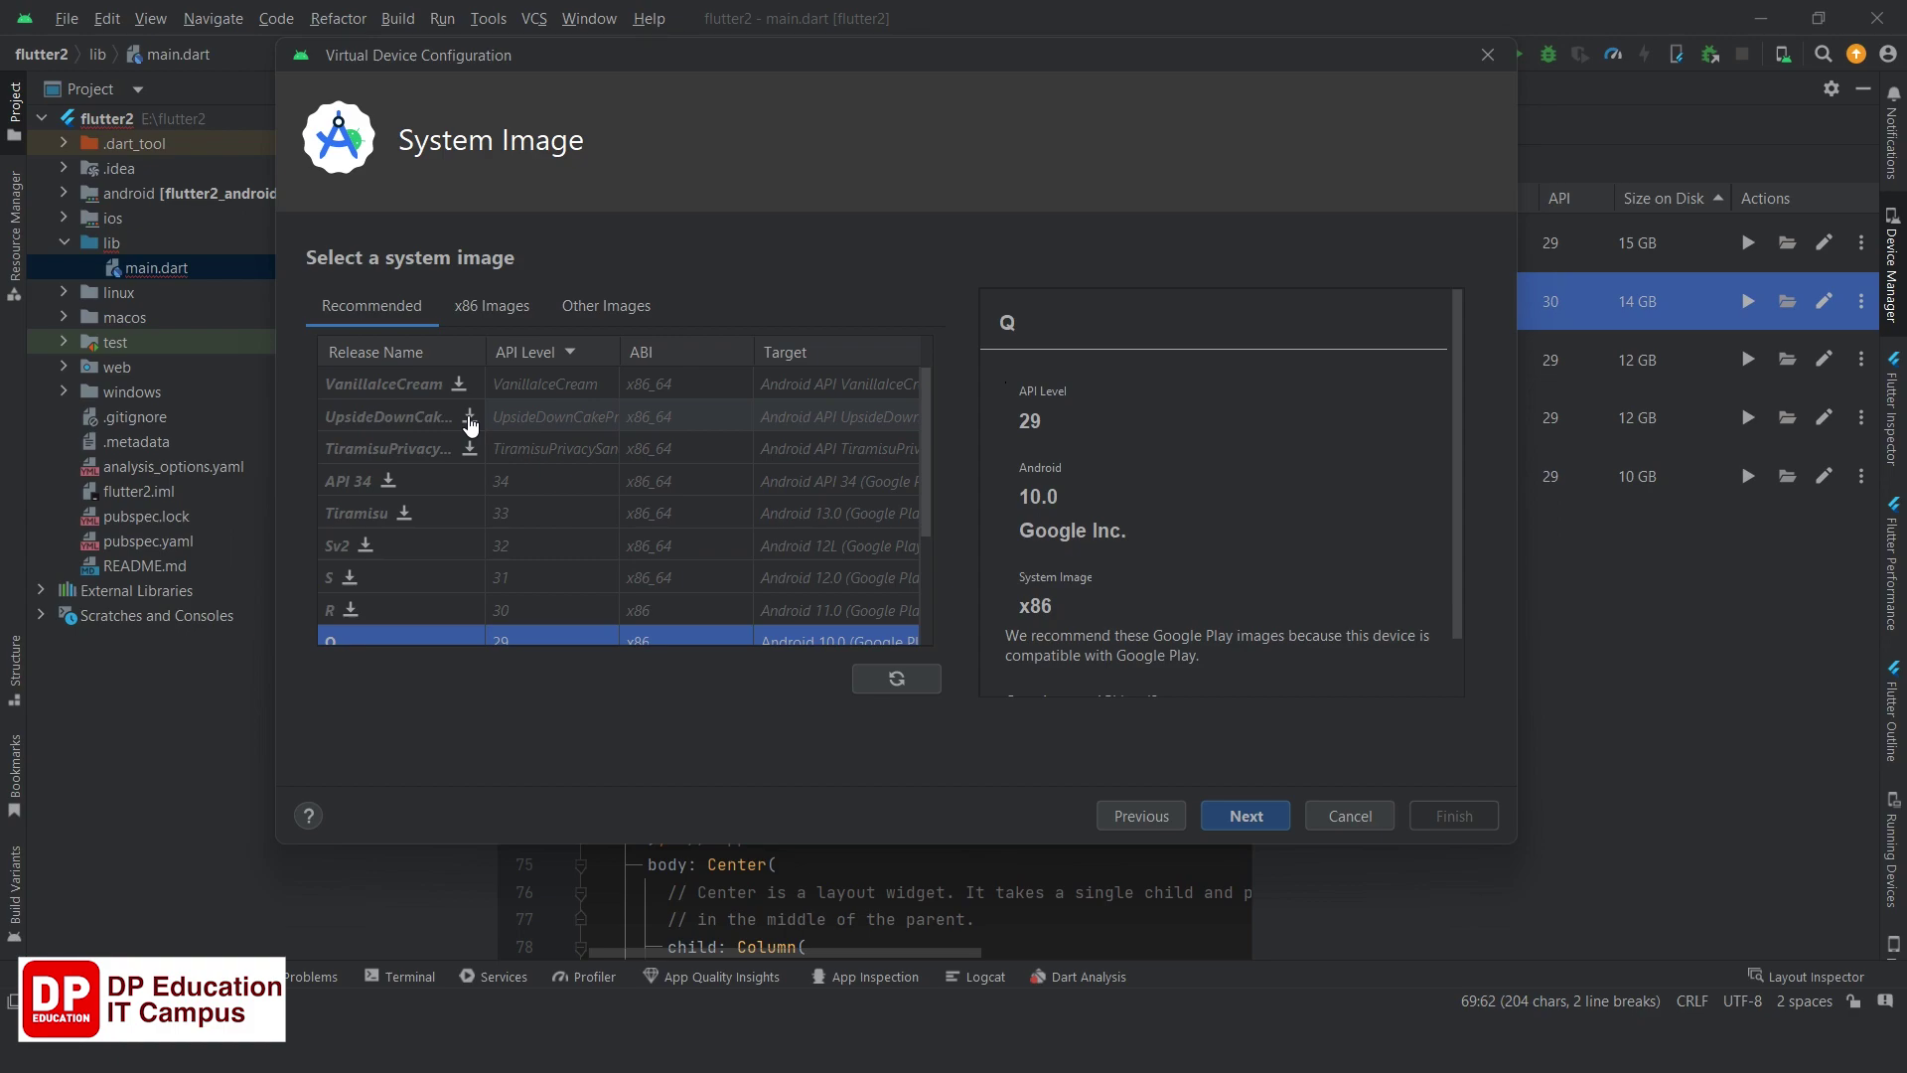
{"action": "scroll", "coordinate": [459, 461], "scroll_direction": "down", "scroll_amount": 3}
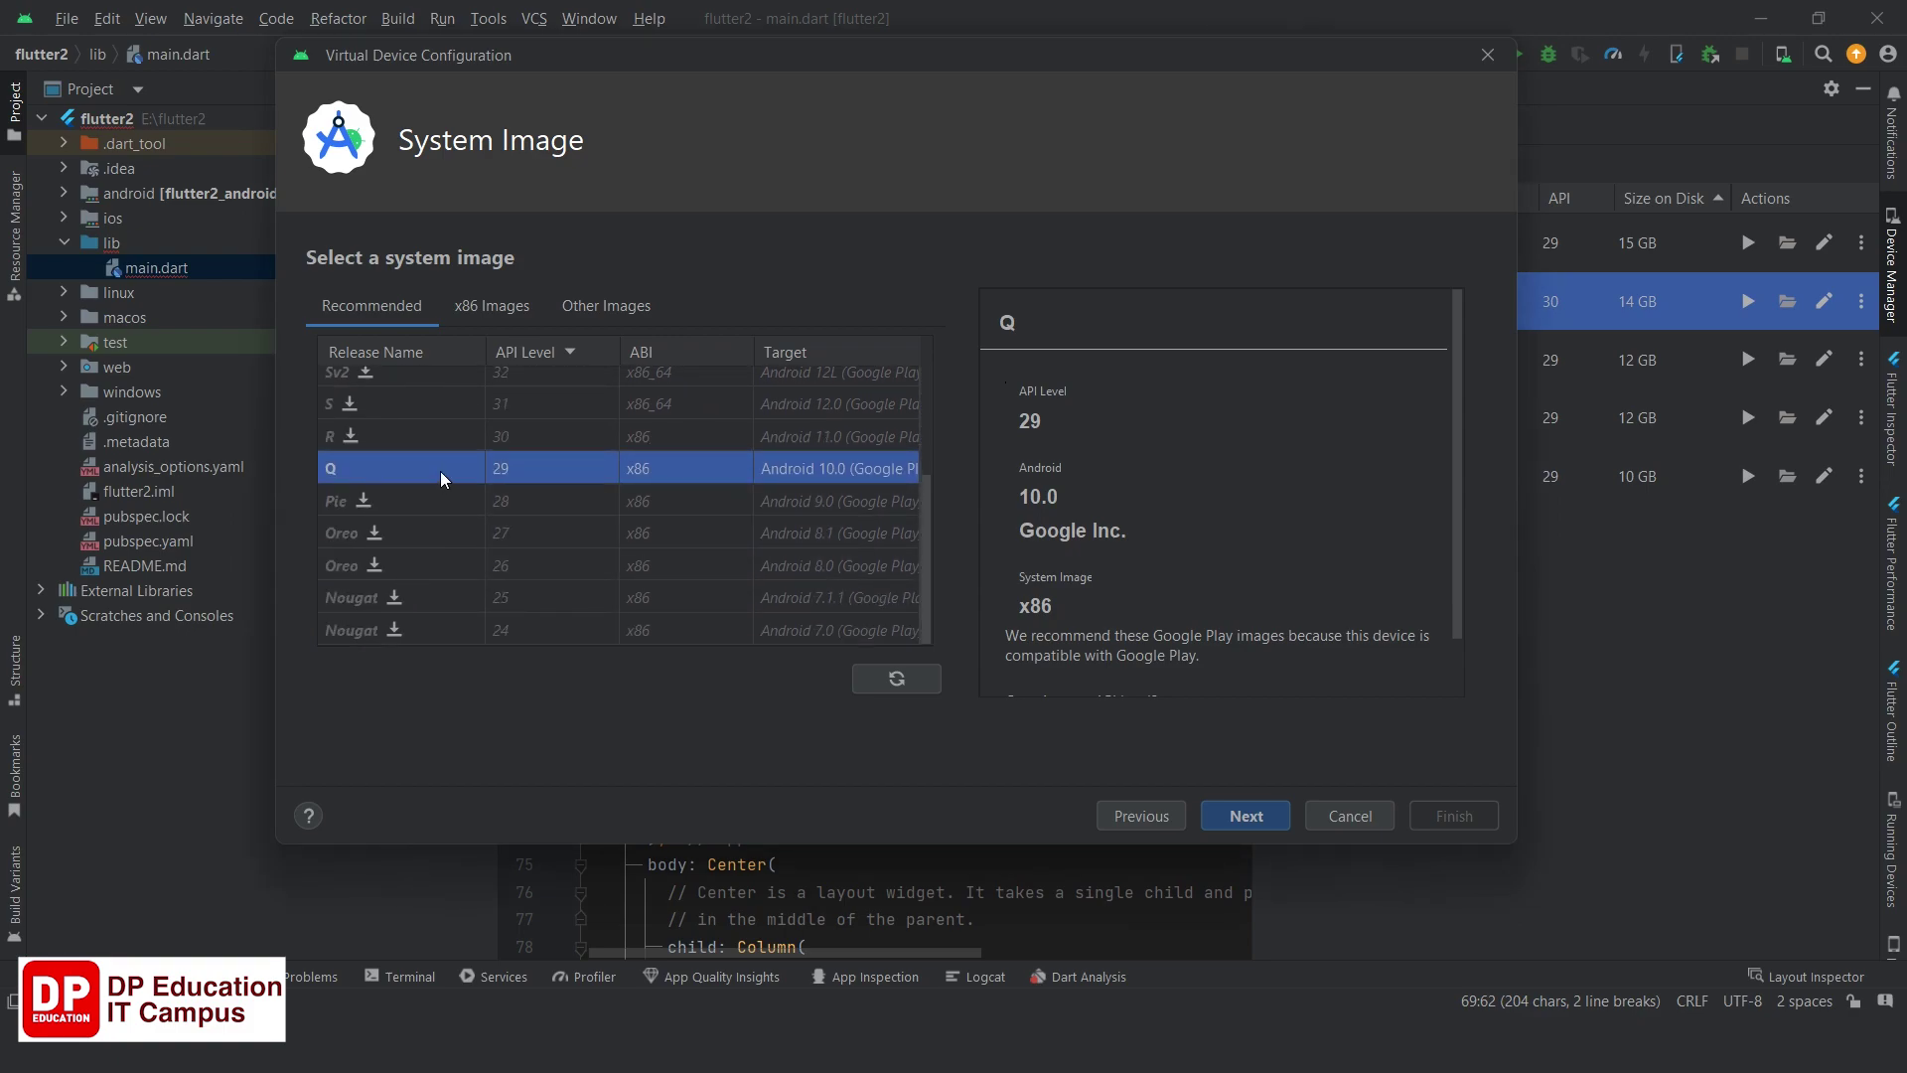
{"action": "scroll", "coordinate": [441, 470], "scroll_direction": "up", "scroll_amount": 3}
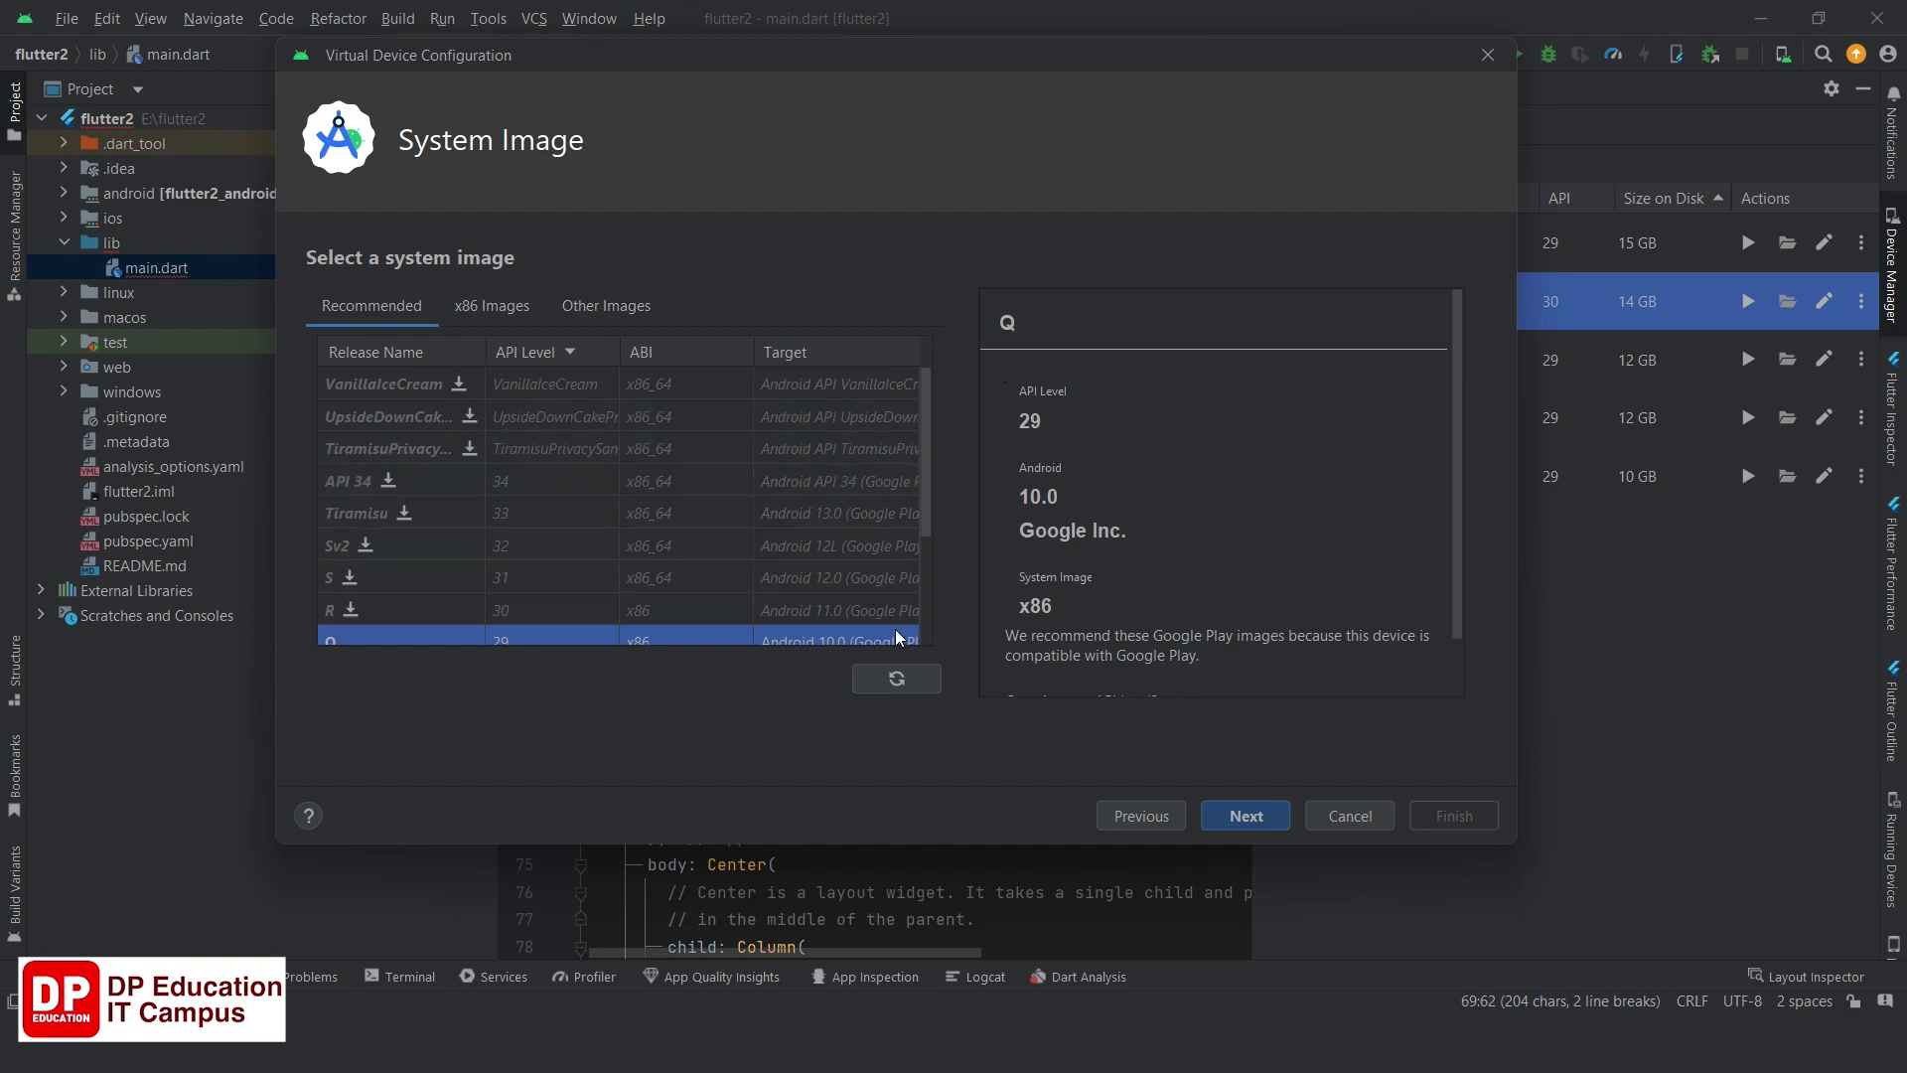
{"action": "scroll", "coordinate": [443, 497], "scroll_direction": "down", "scroll_amount": 3}
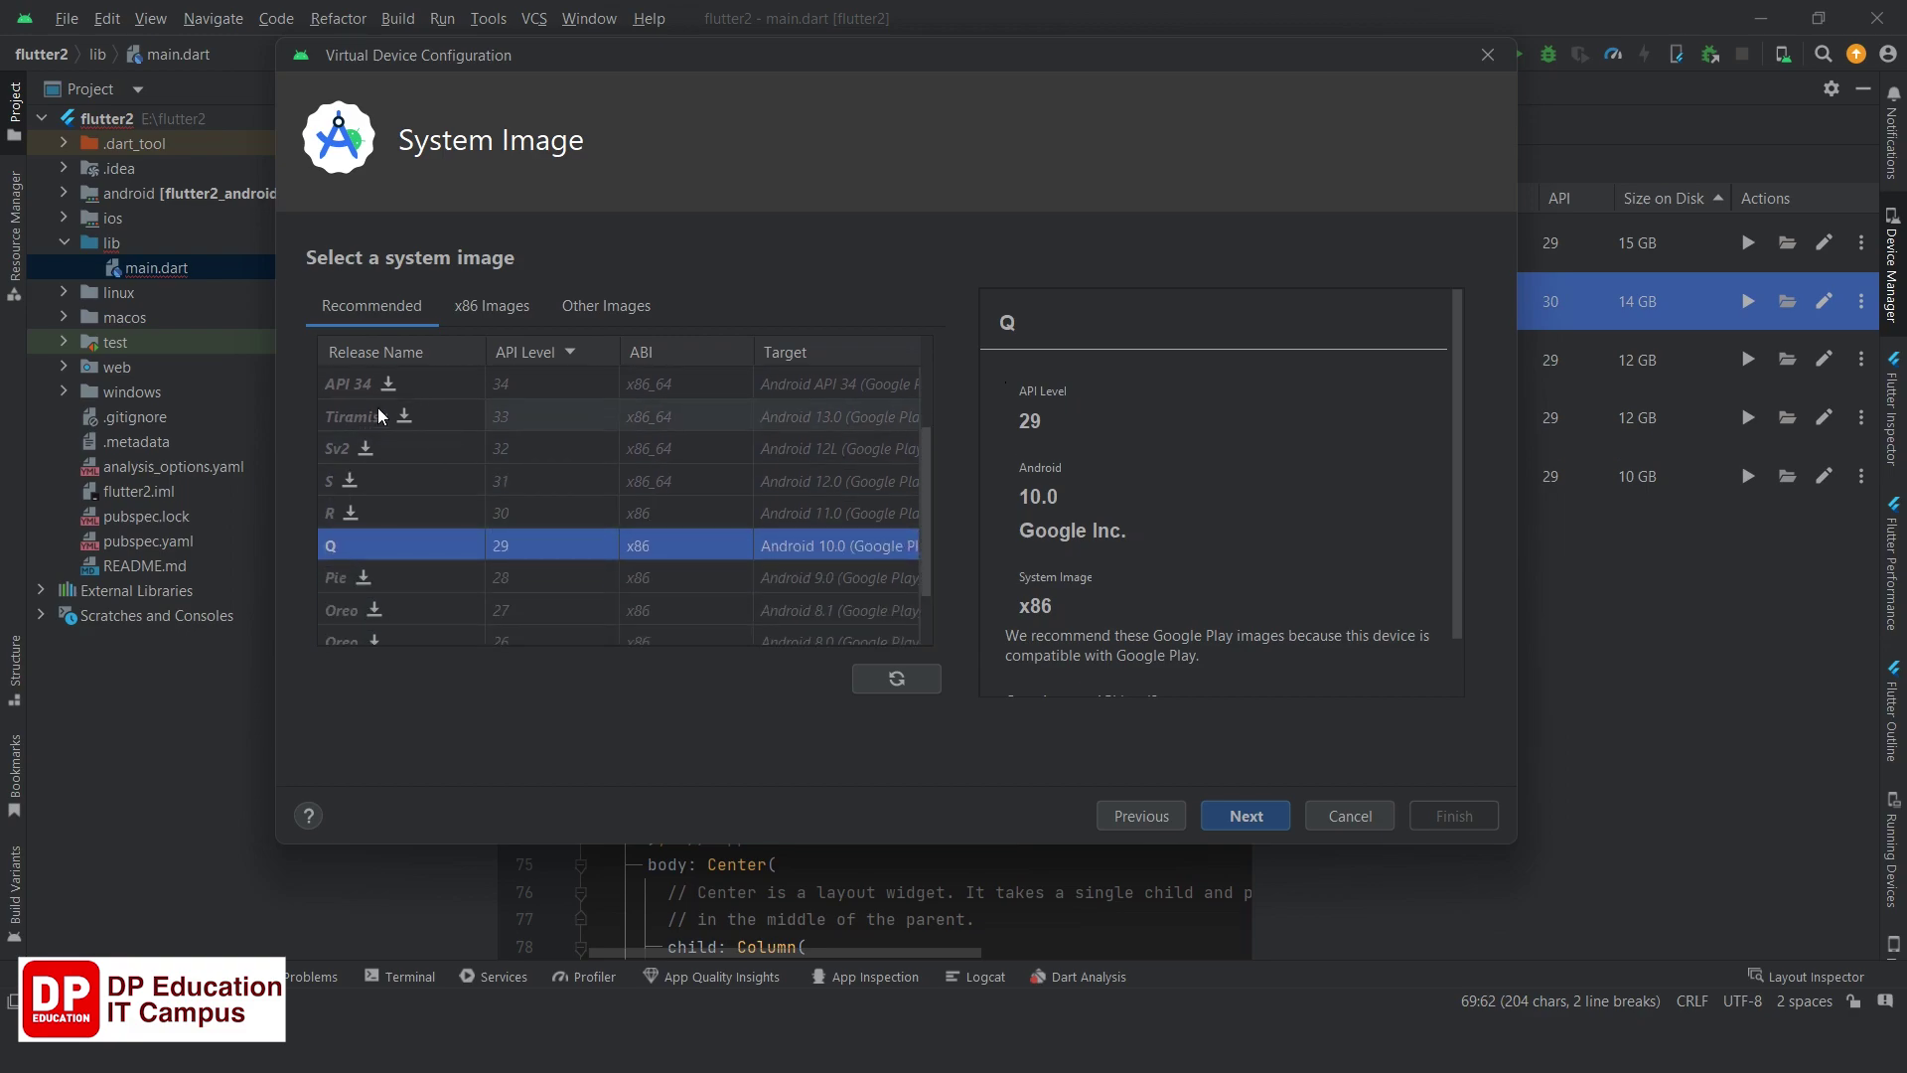
{"action": "scroll", "coordinate": [384, 390], "scroll_direction": "up", "scroll_amount": 3}
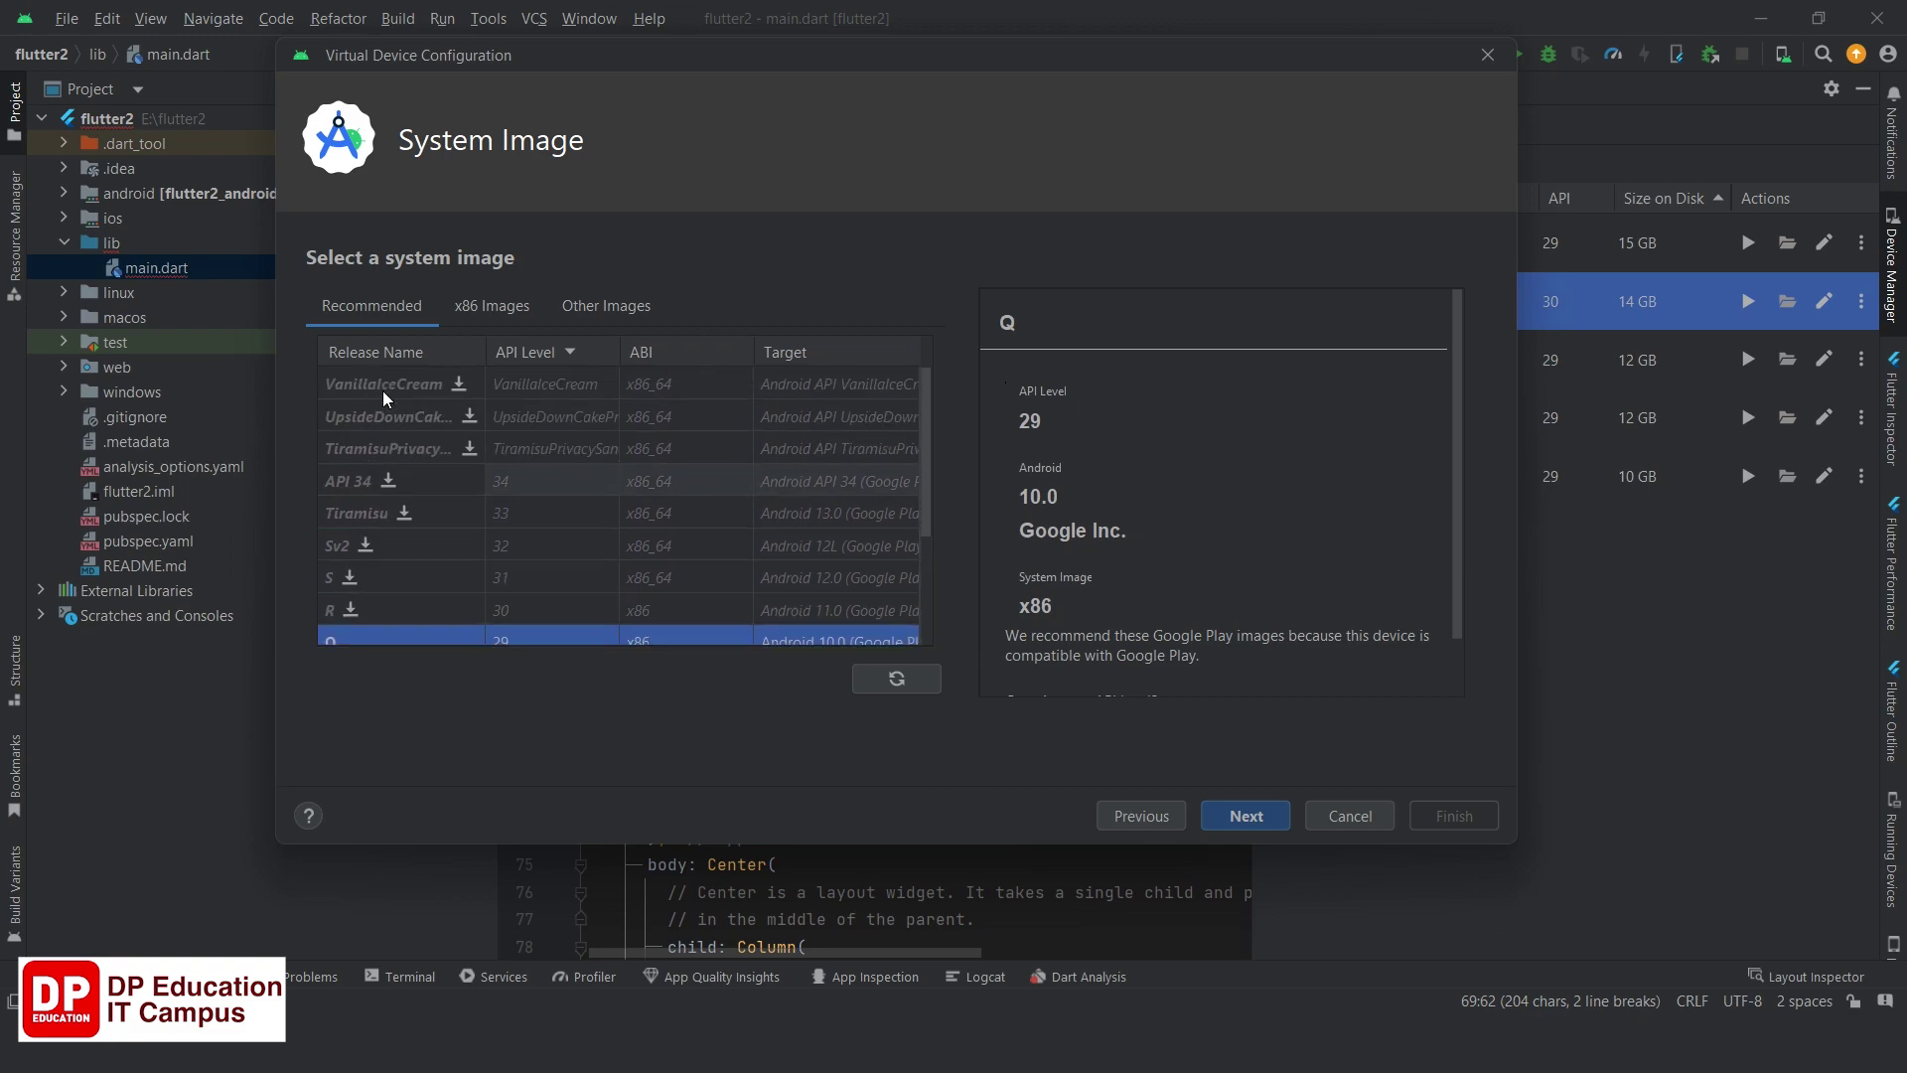
{"action": "scroll", "coordinate": [1153, 685], "scroll_direction": "down", "scroll_amount": 1}
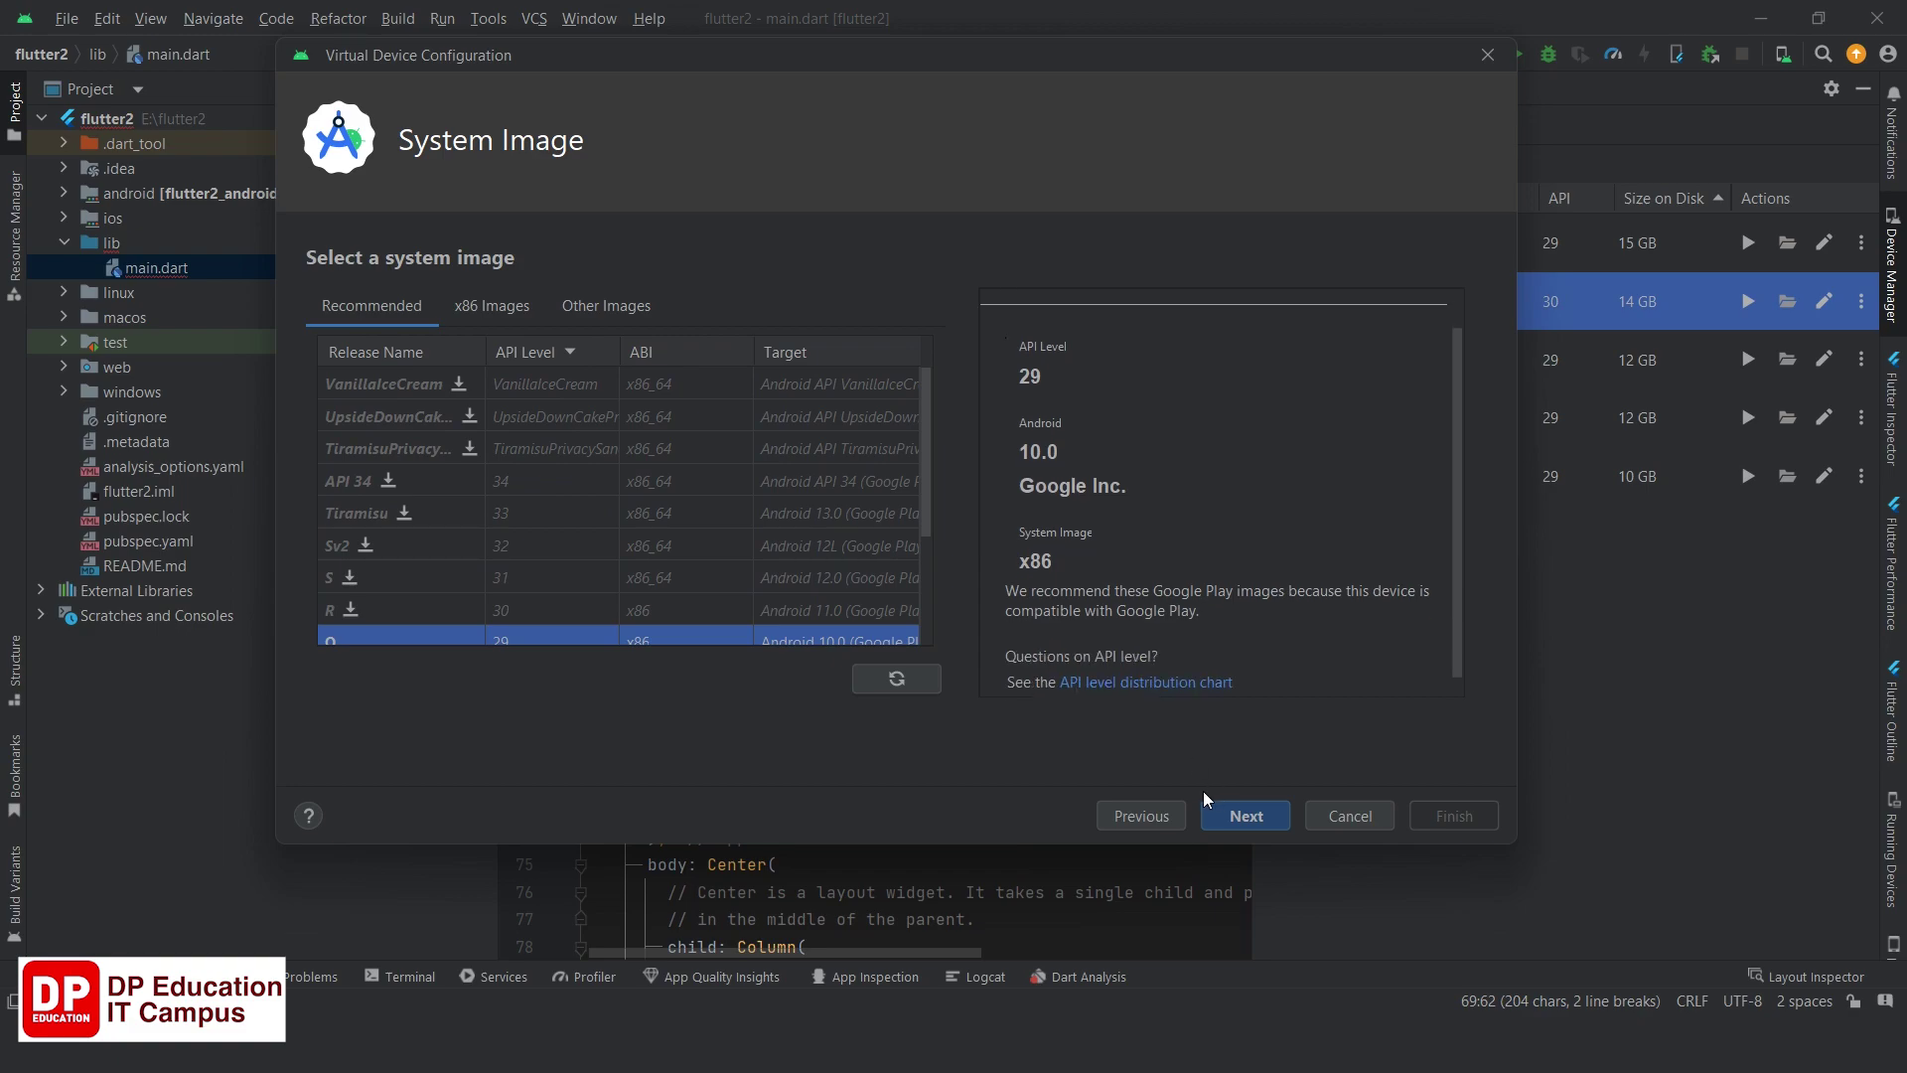
{"action": "scroll", "coordinate": [475, 433], "scroll_direction": "down", "scroll_amount": 1}
{"action": "scroll", "coordinate": [474, 433], "scroll_direction": "down", "scroll_amount": 3}
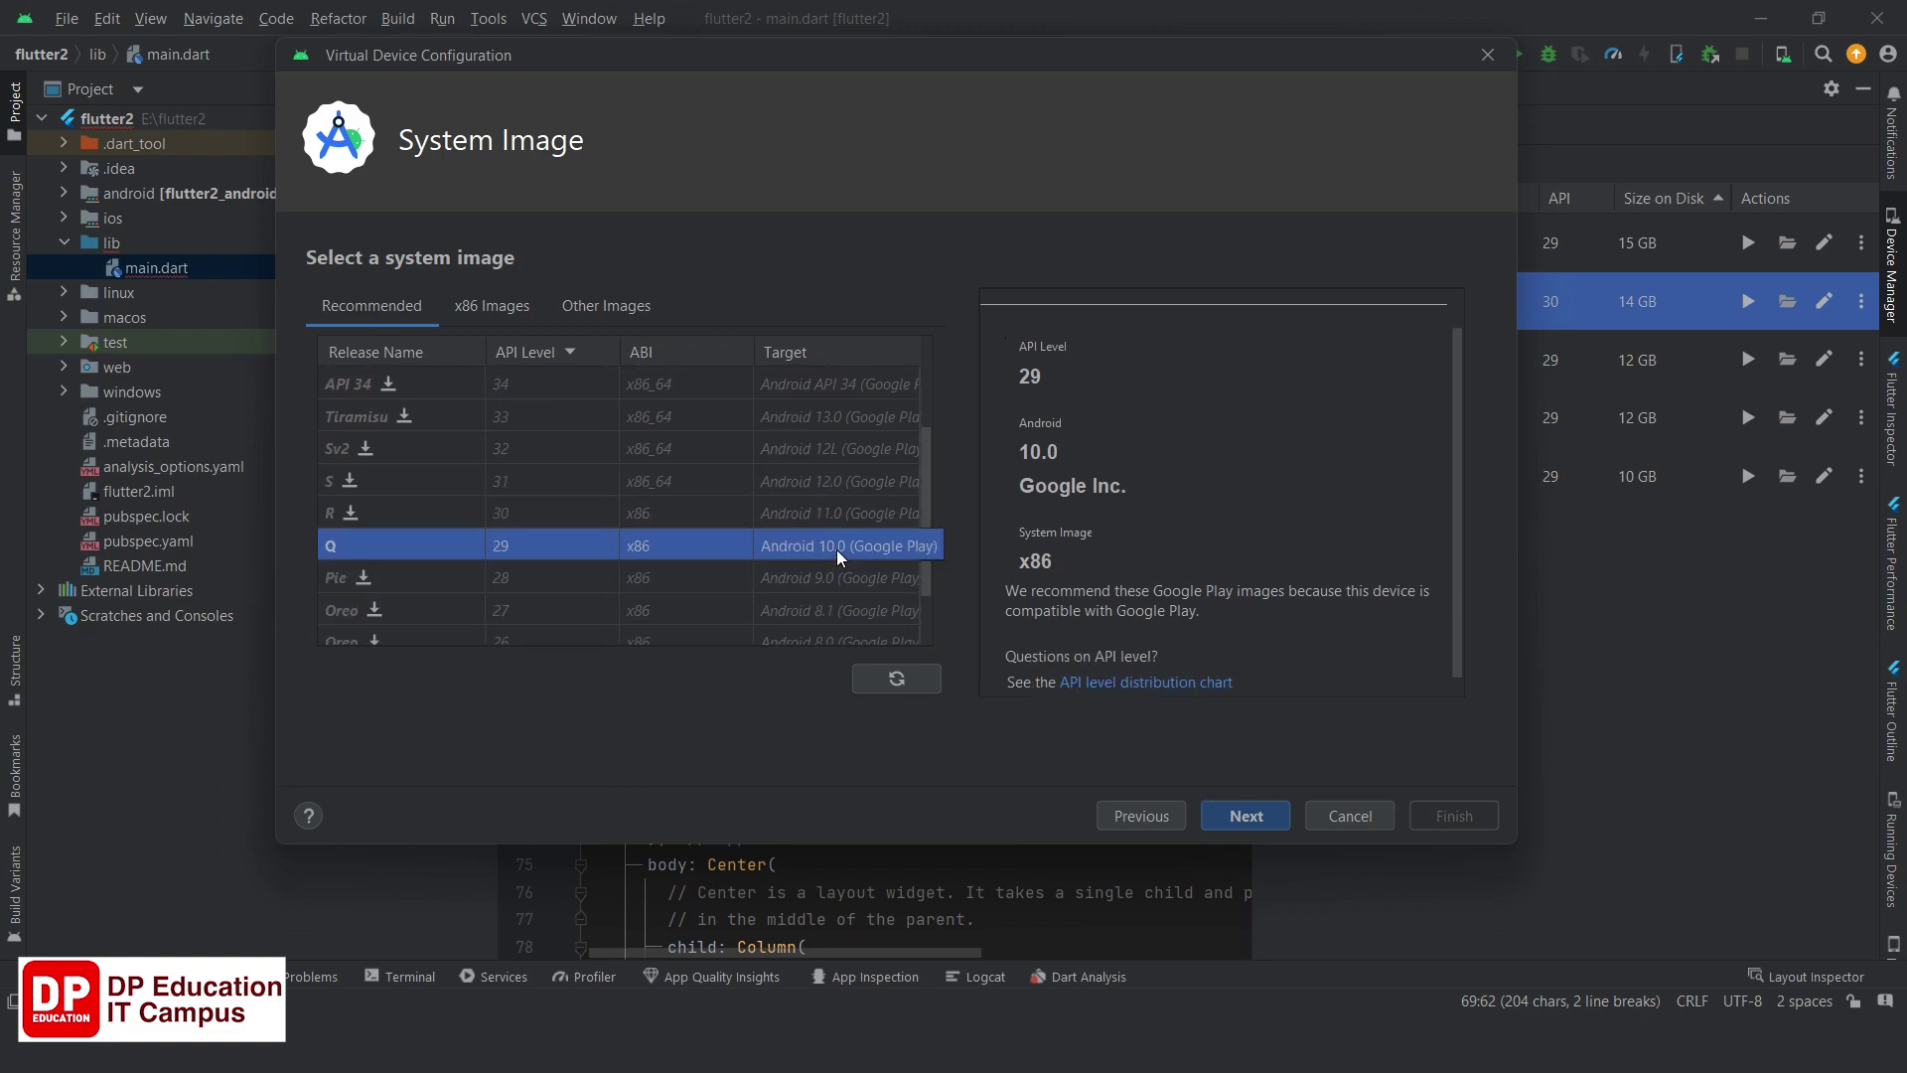
Proceed with the Q system image to the Pixel 4 configuration and show its advanced settings.
{"action": "left_click", "coordinate": [1275, 814]}
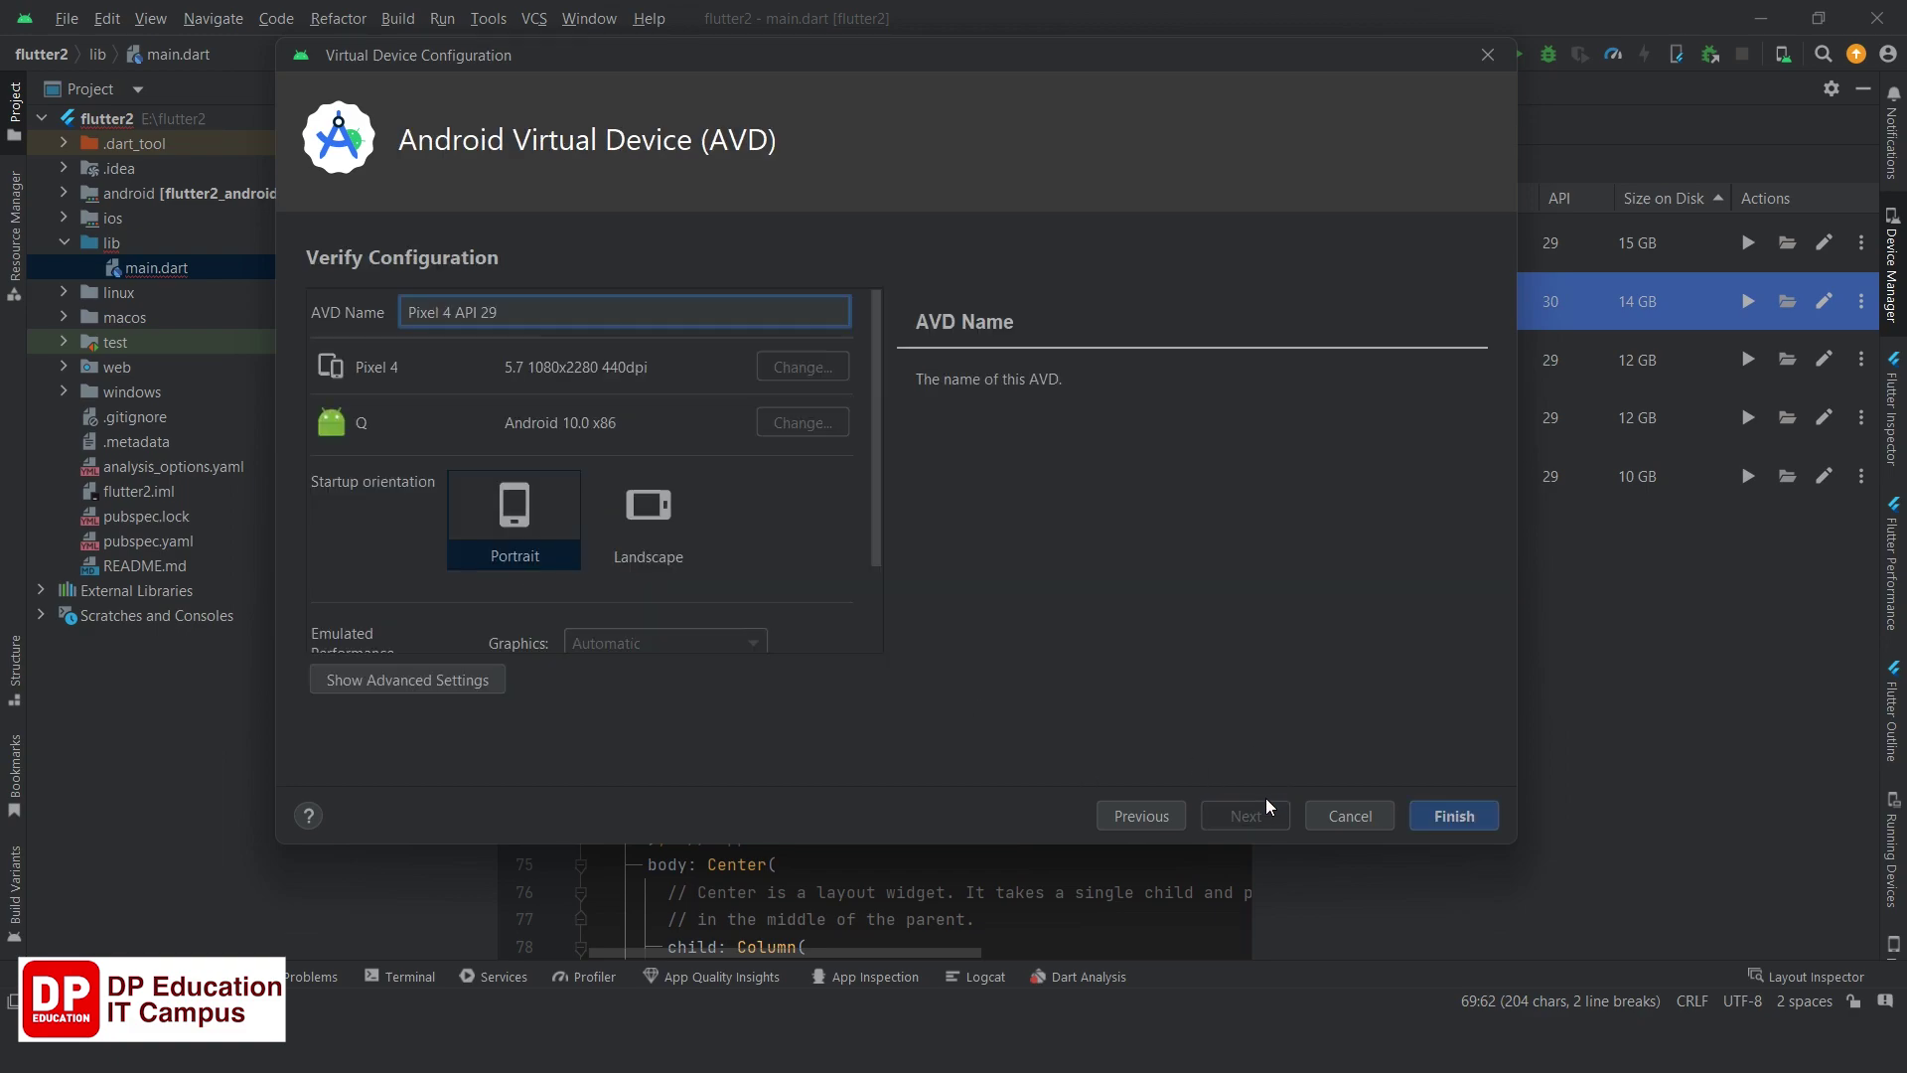
{"action": "scroll", "coordinate": [874, 359], "scroll_direction": "down", "scroll_amount": 2}
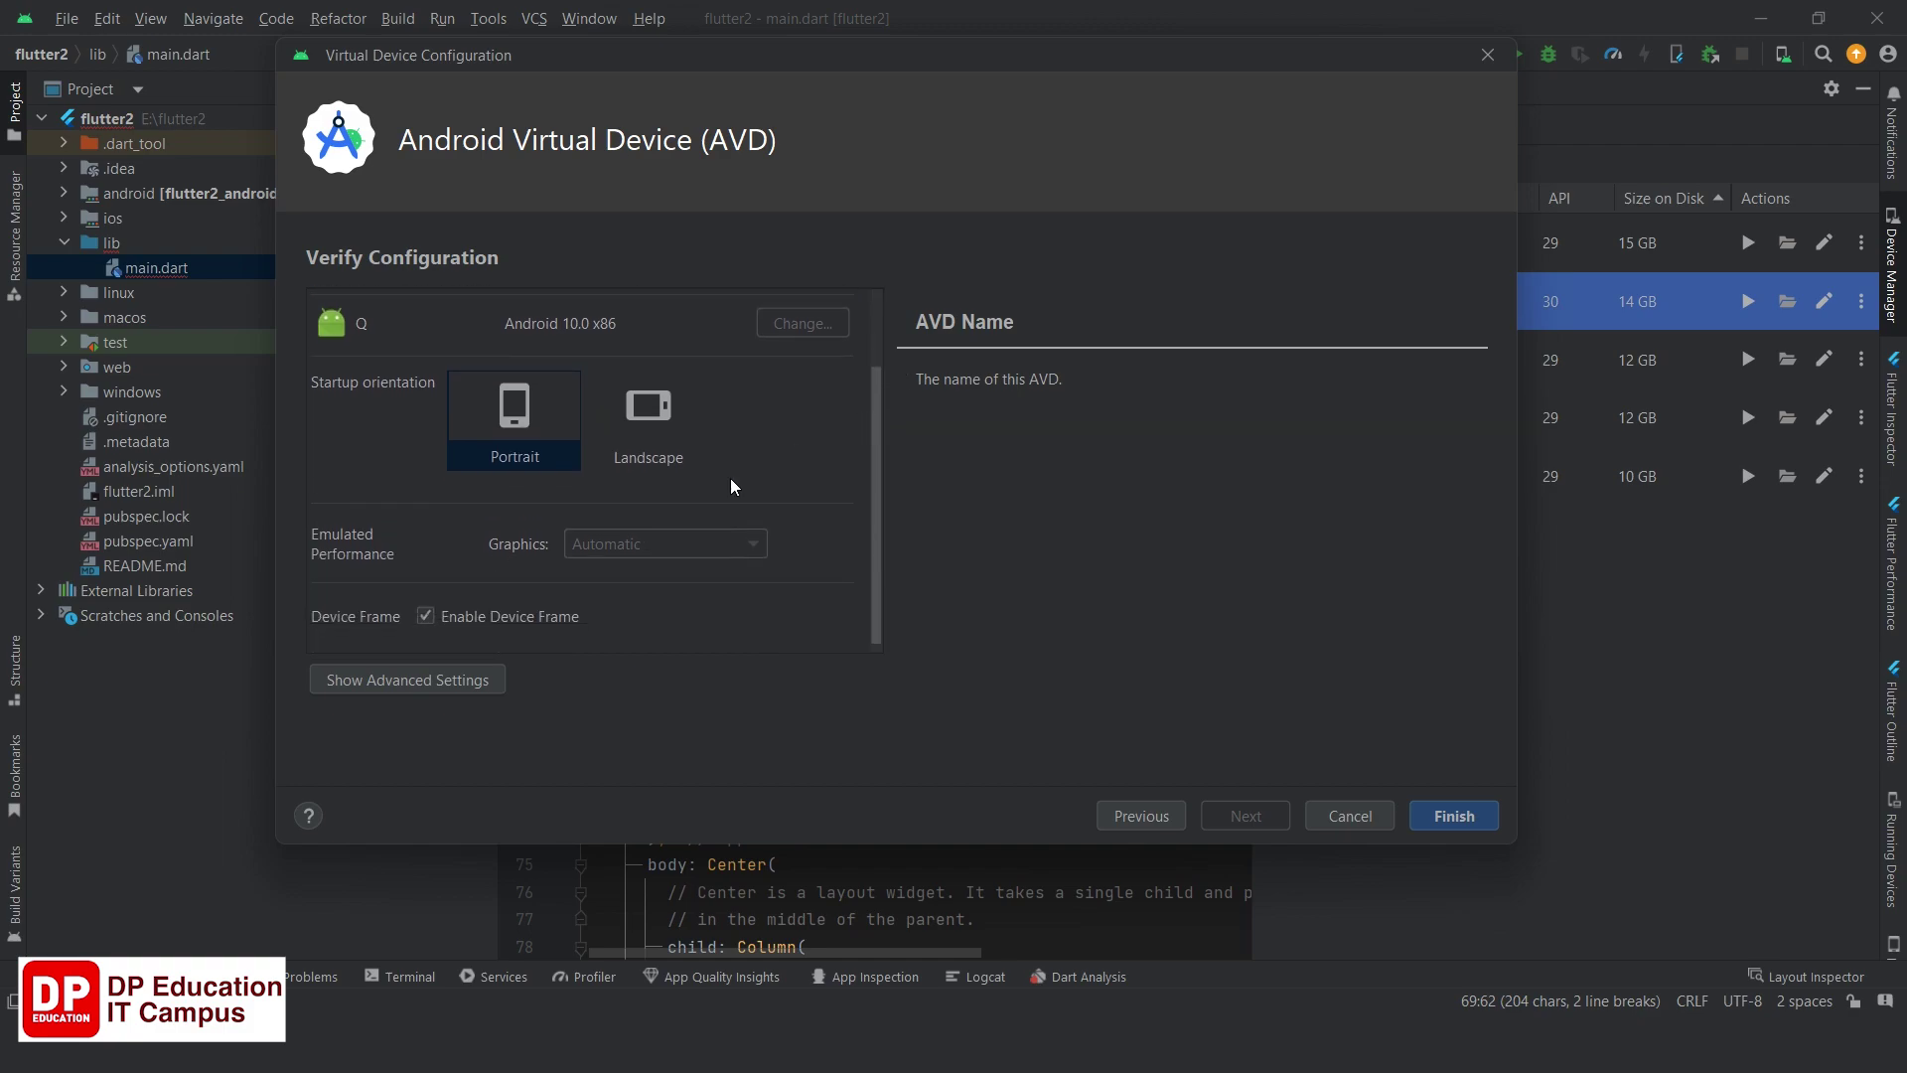
{"action": "left_click", "coordinate": [445, 677]}
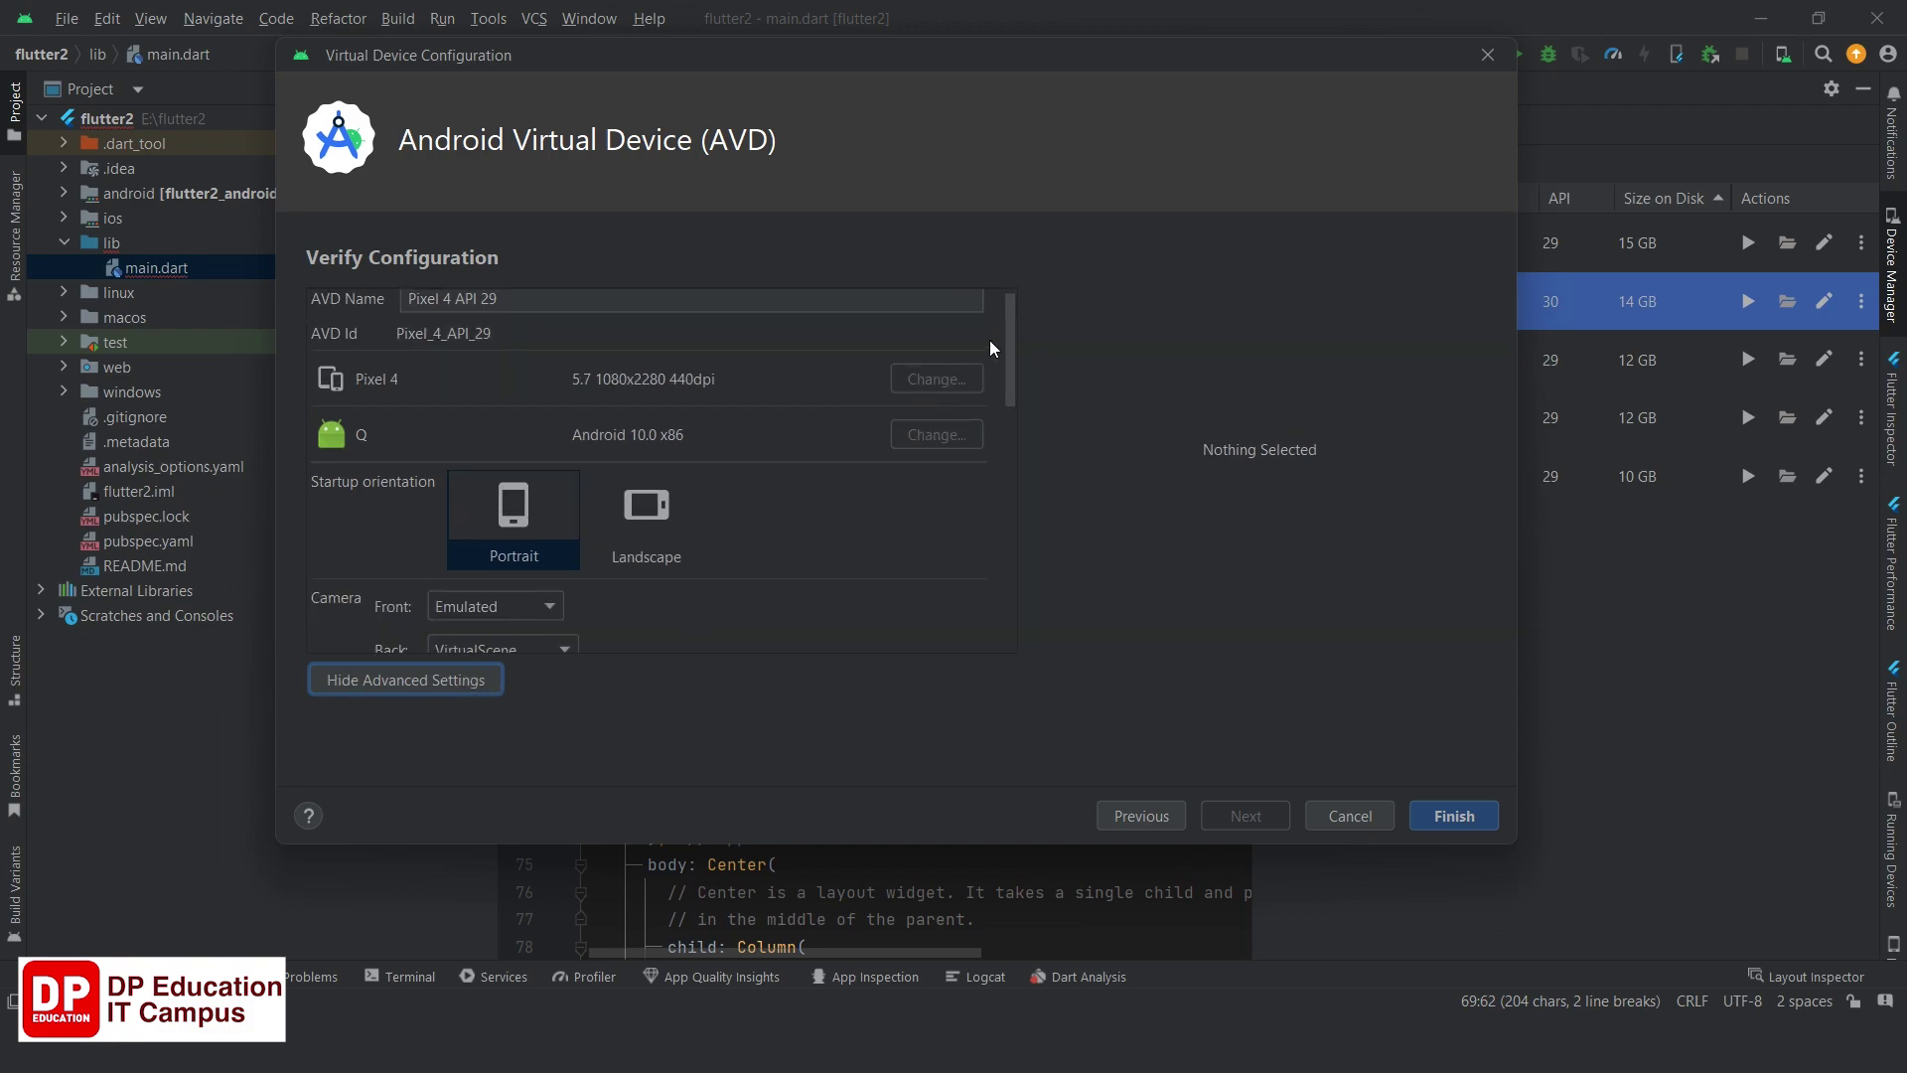
Try the Landscape startup orientation for the virtual device and return it to Portrait.
{"action": "left_click_drag", "start_coordinate": [1010, 337], "coordinate": [1007, 367]}
{"action": "left_click", "coordinate": [639, 383]}
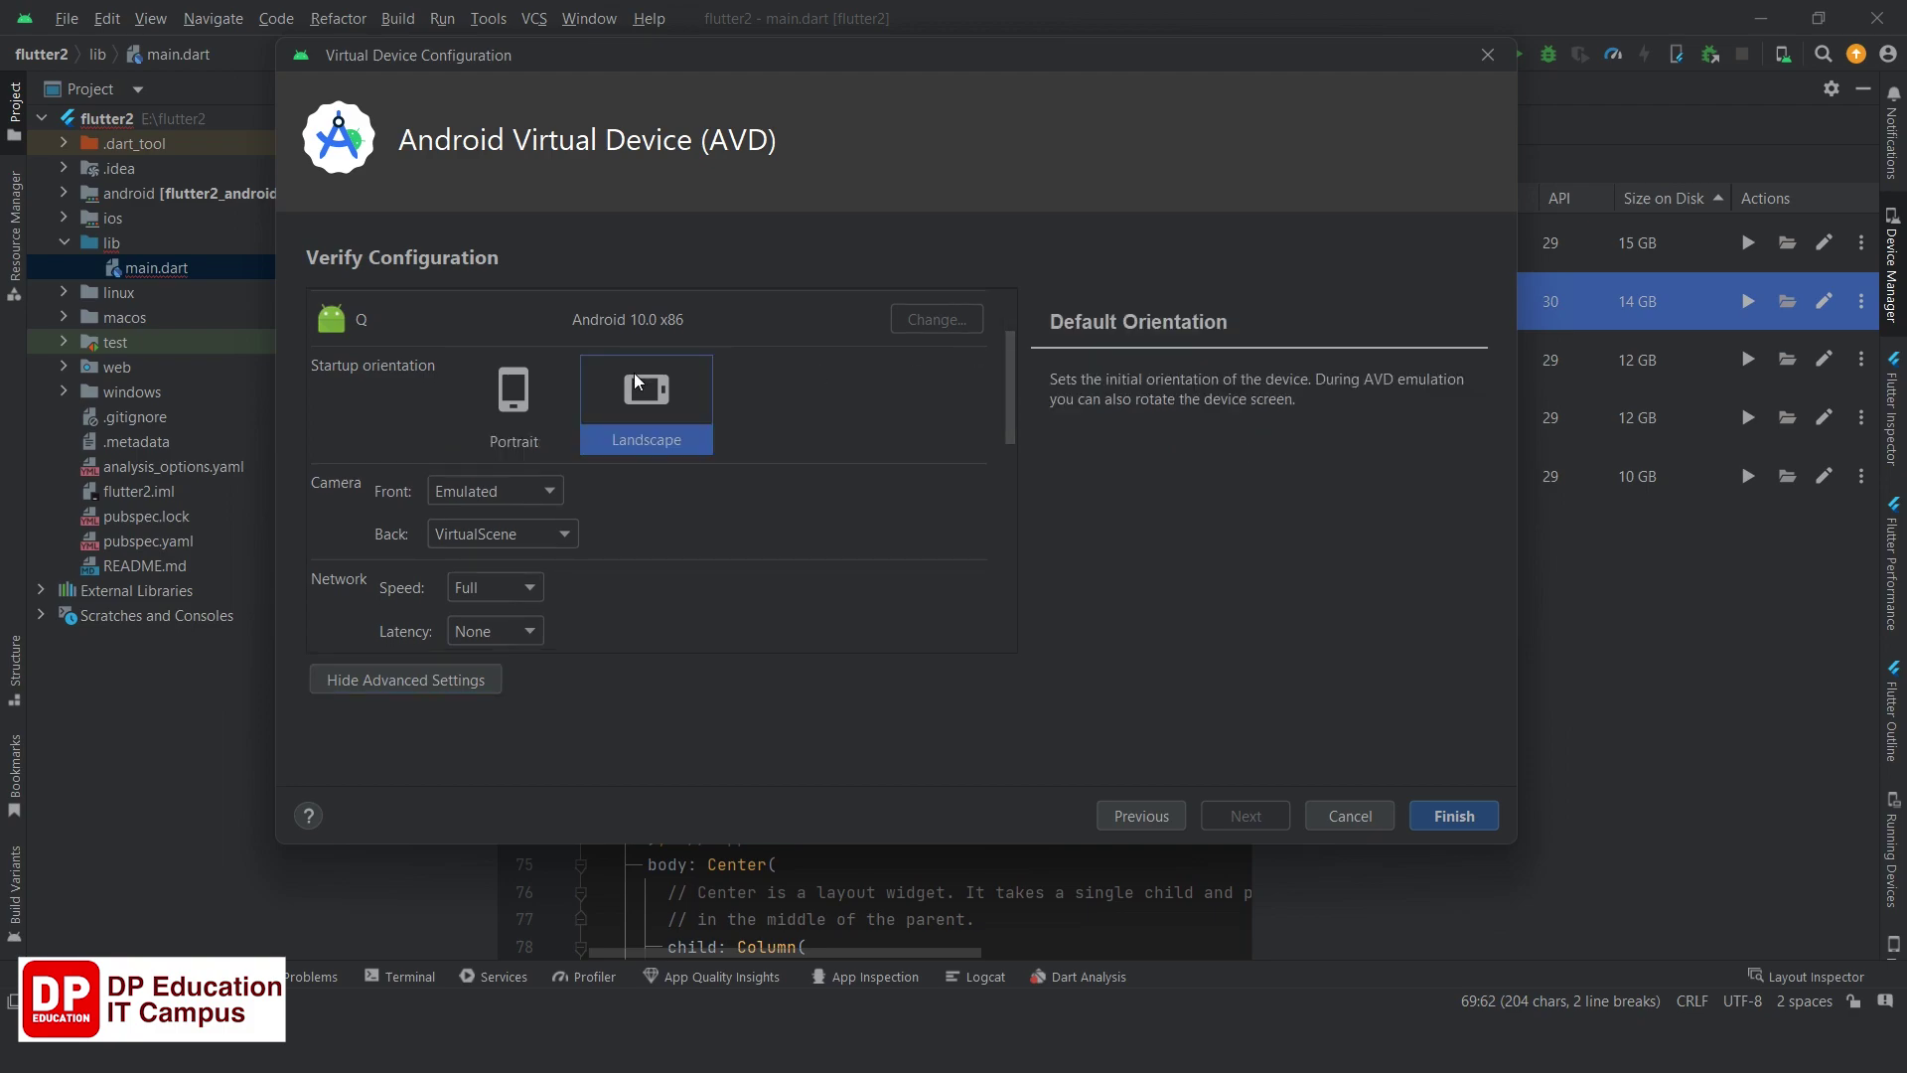
{"action": "left_click", "coordinate": [517, 391]}
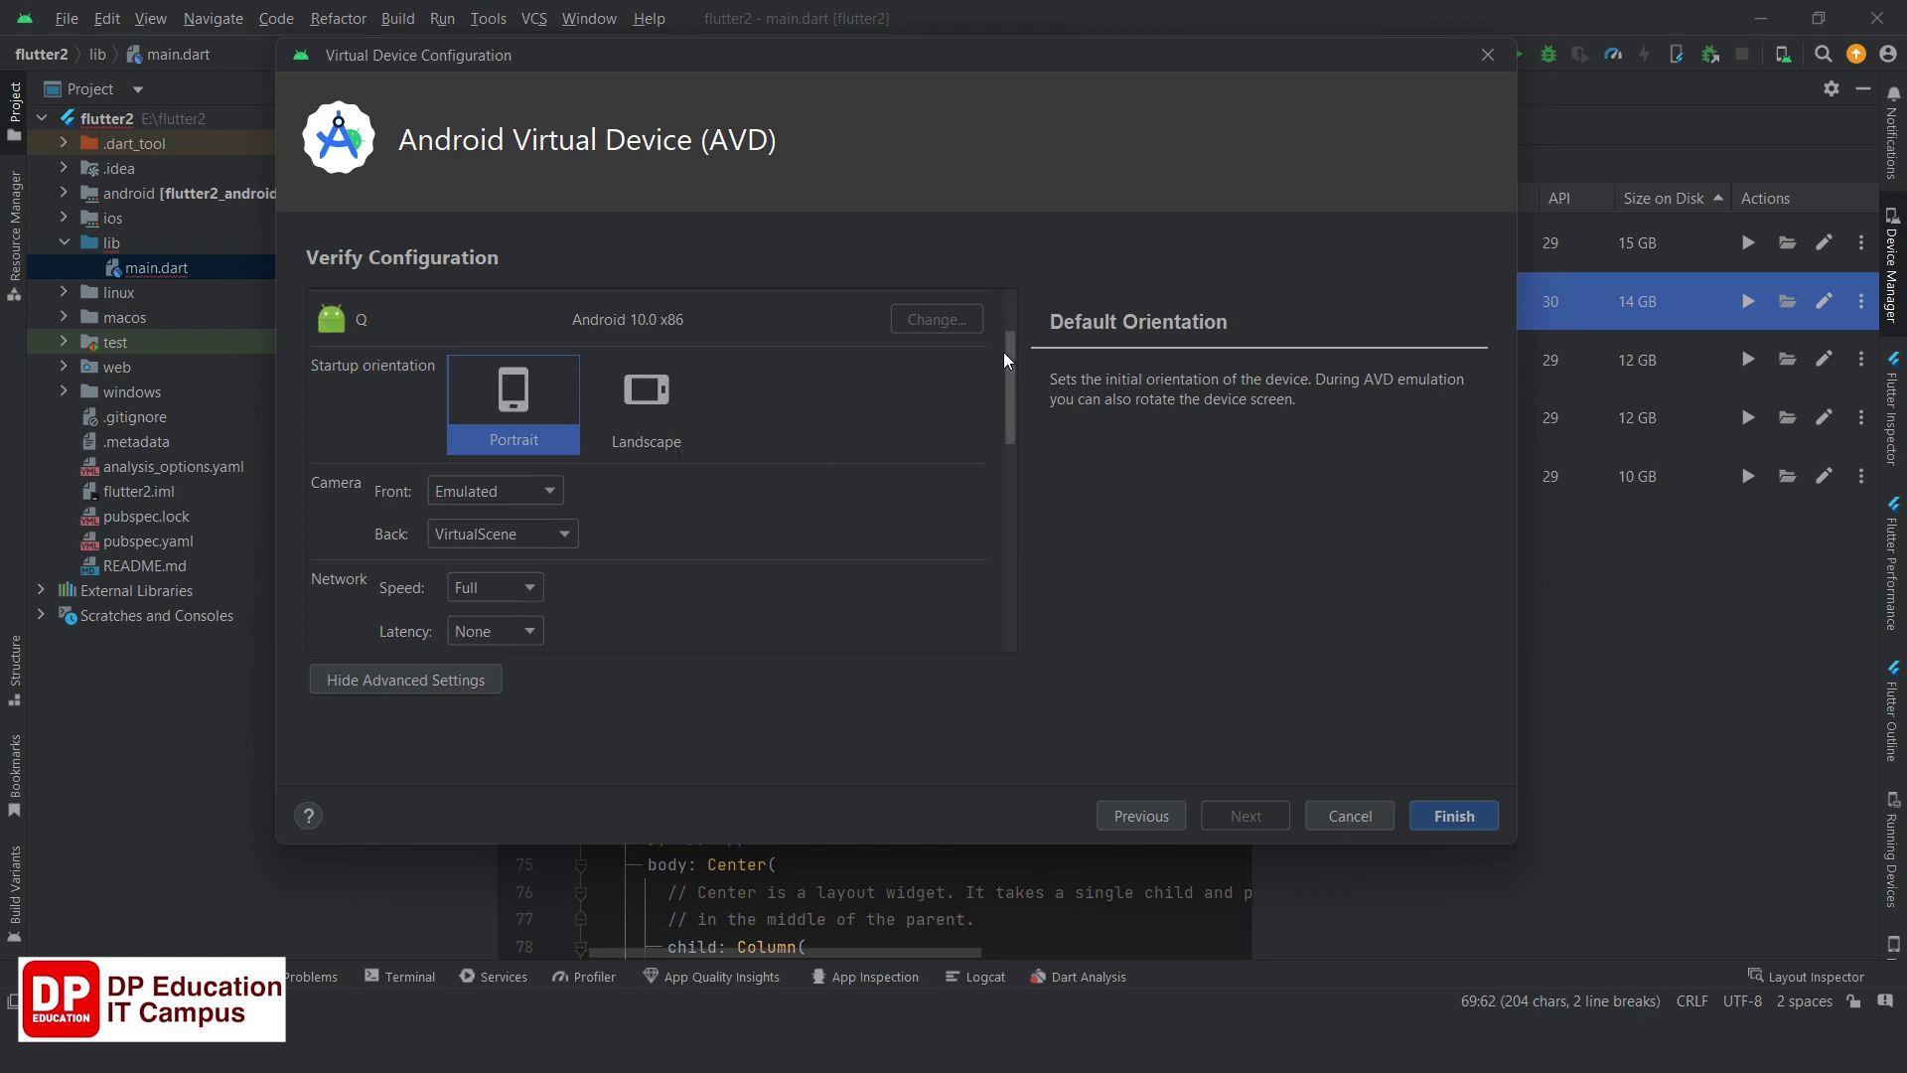
Review the camera, network, performance, memory and device frame settings, and finish creating the Pixel 4 virtual device.
{"action": "scroll", "coordinate": [1004, 351], "scroll_direction": "down", "scroll_amount": 2}
{"action": "scroll", "coordinate": [1004, 359], "scroll_direction": "down", "scroll_amount": 1}
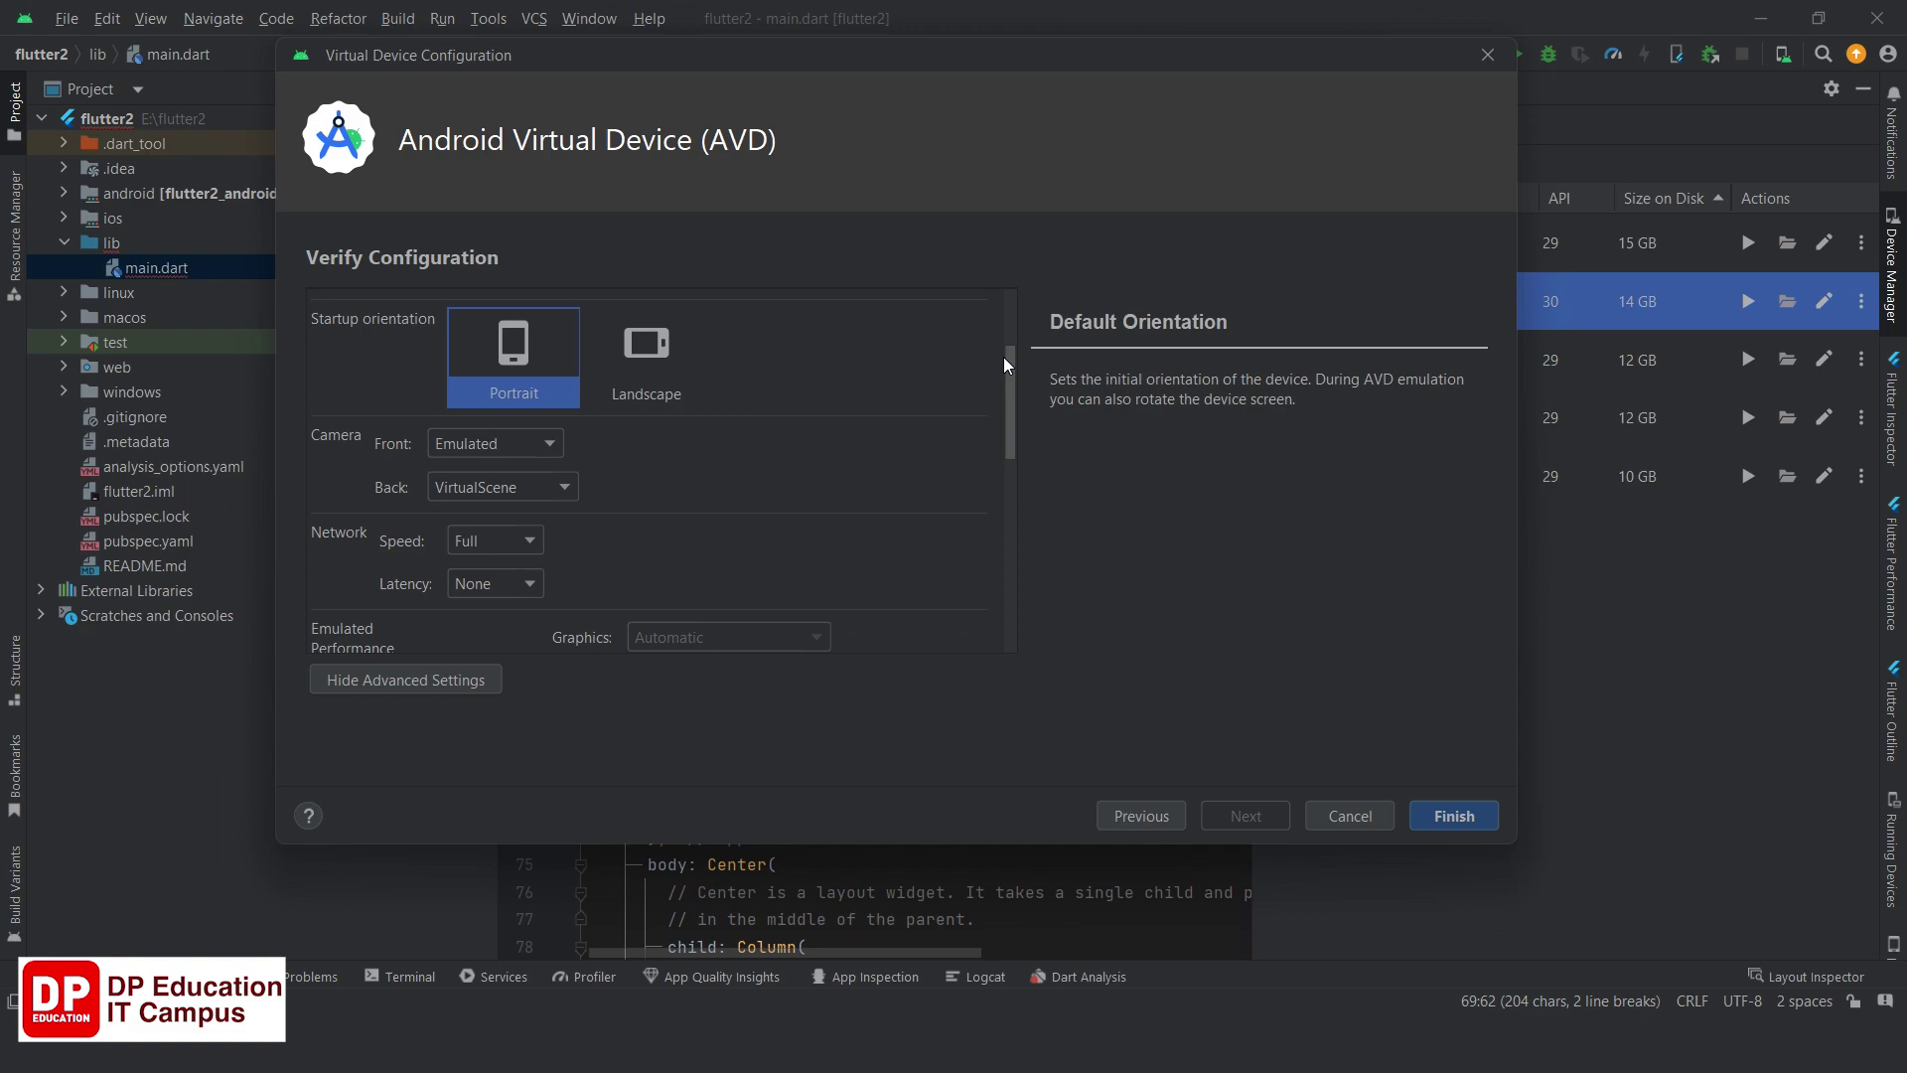
{"action": "left_click_drag", "start_coordinate": [1003, 356], "coordinate": [987, 496]}
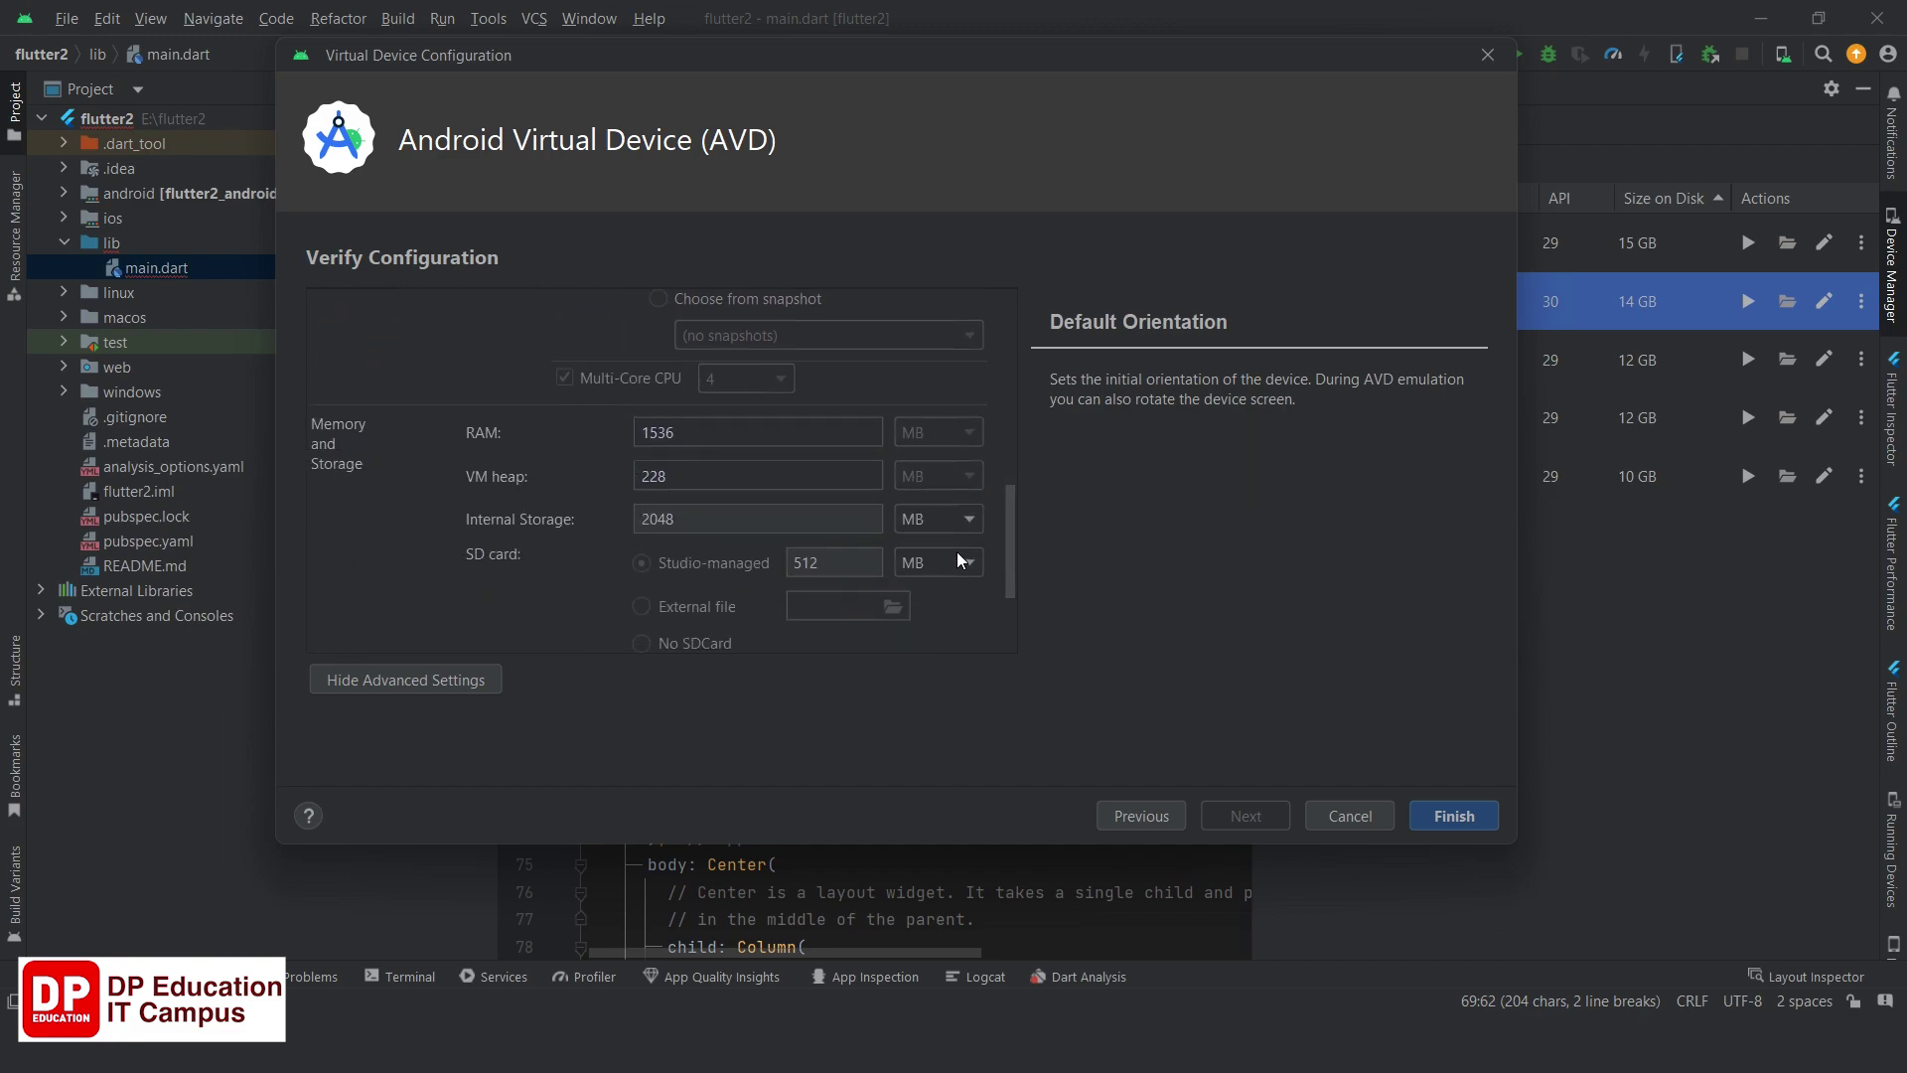
{"action": "scroll", "coordinate": [958, 557], "scroll_direction": "down", "scroll_amount": 3}
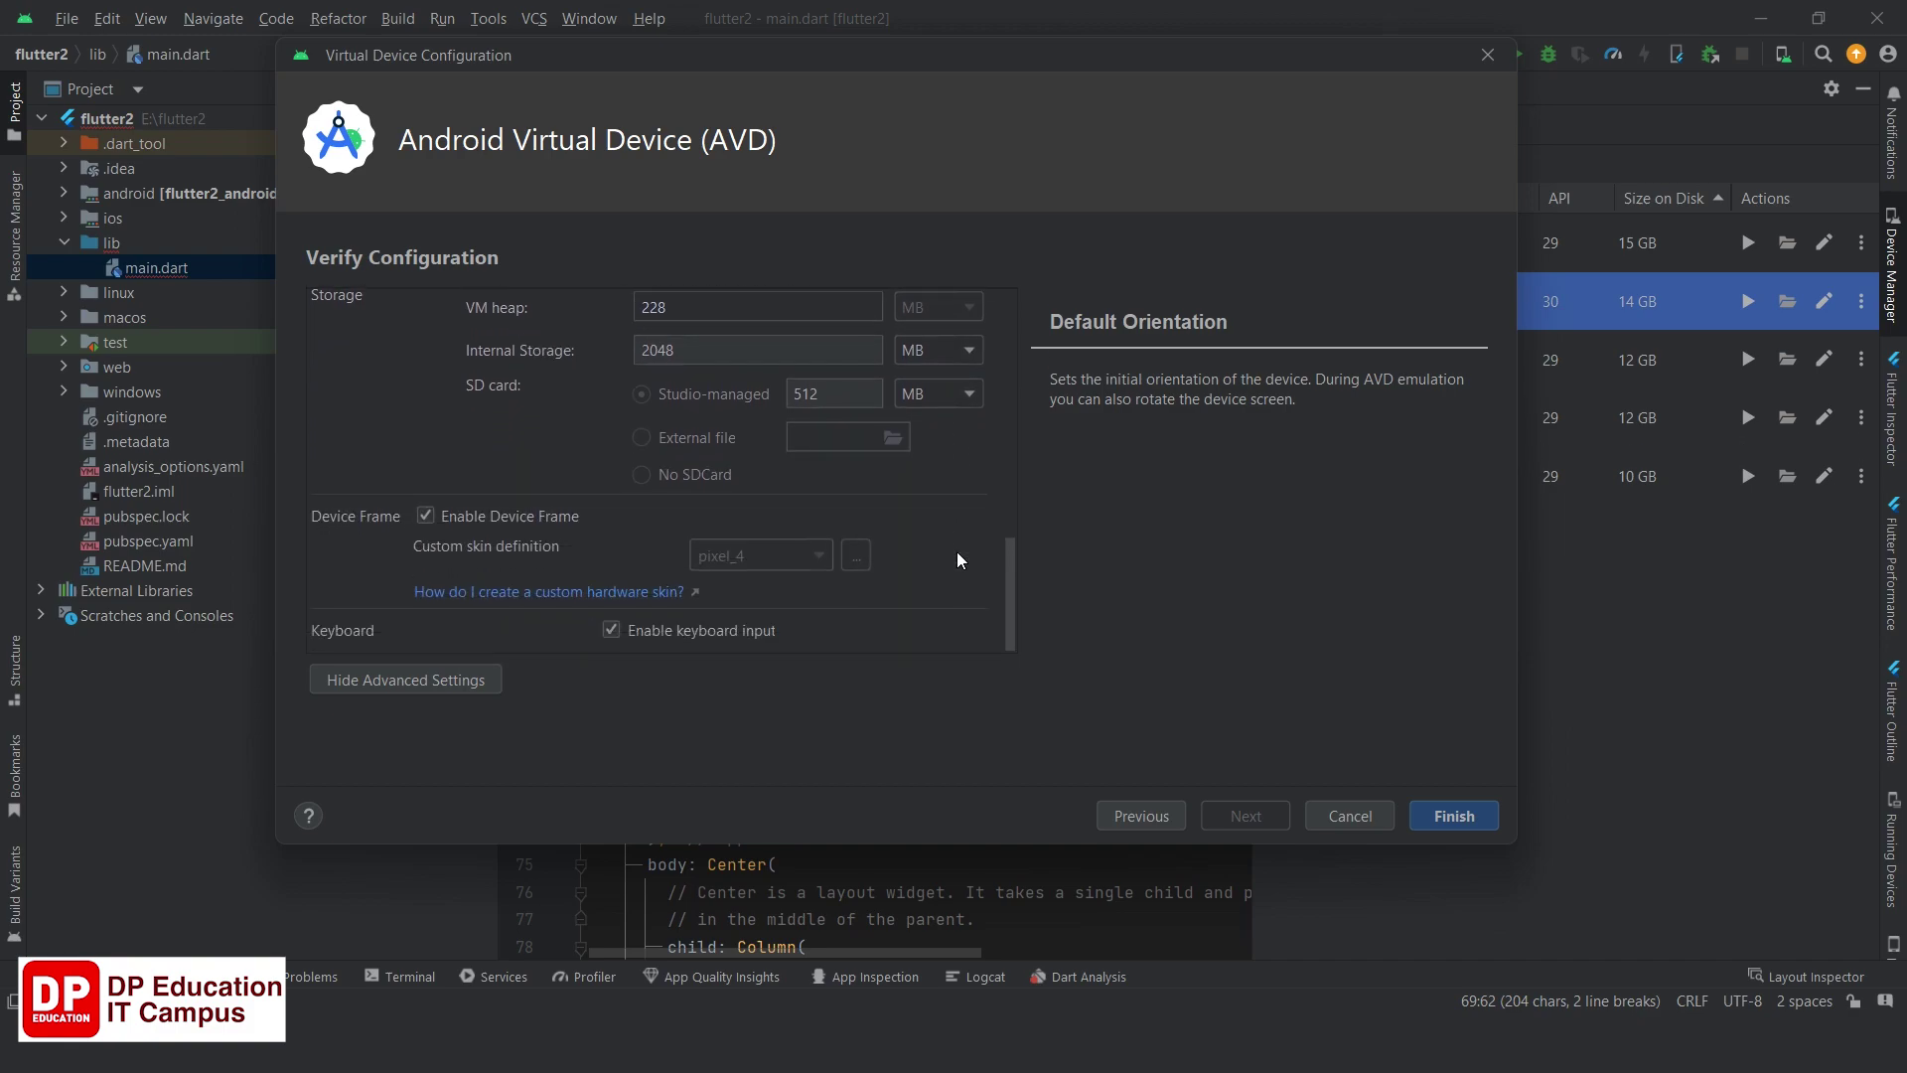
{"action": "scroll", "coordinate": [960, 559], "scroll_direction": "up", "scroll_amount": 5}
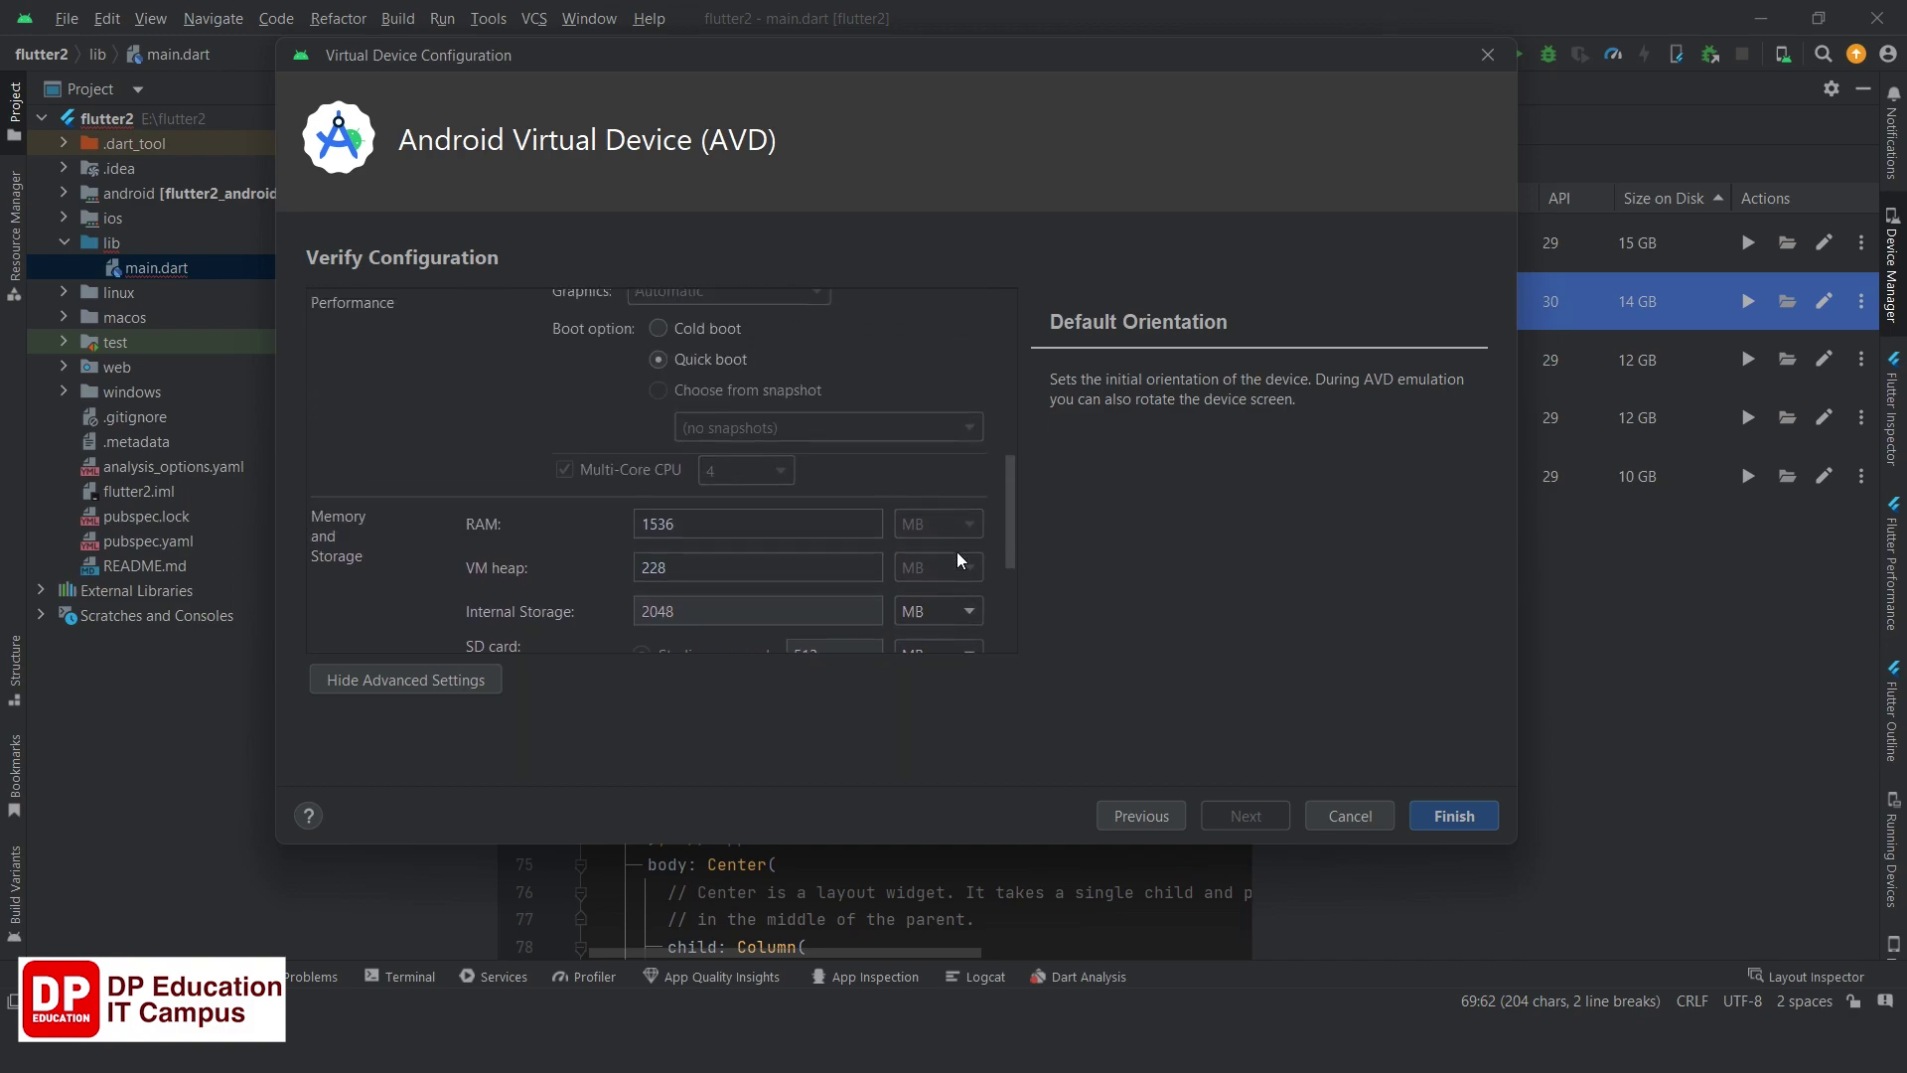
{"action": "left_click", "coordinate": [1482, 812]}
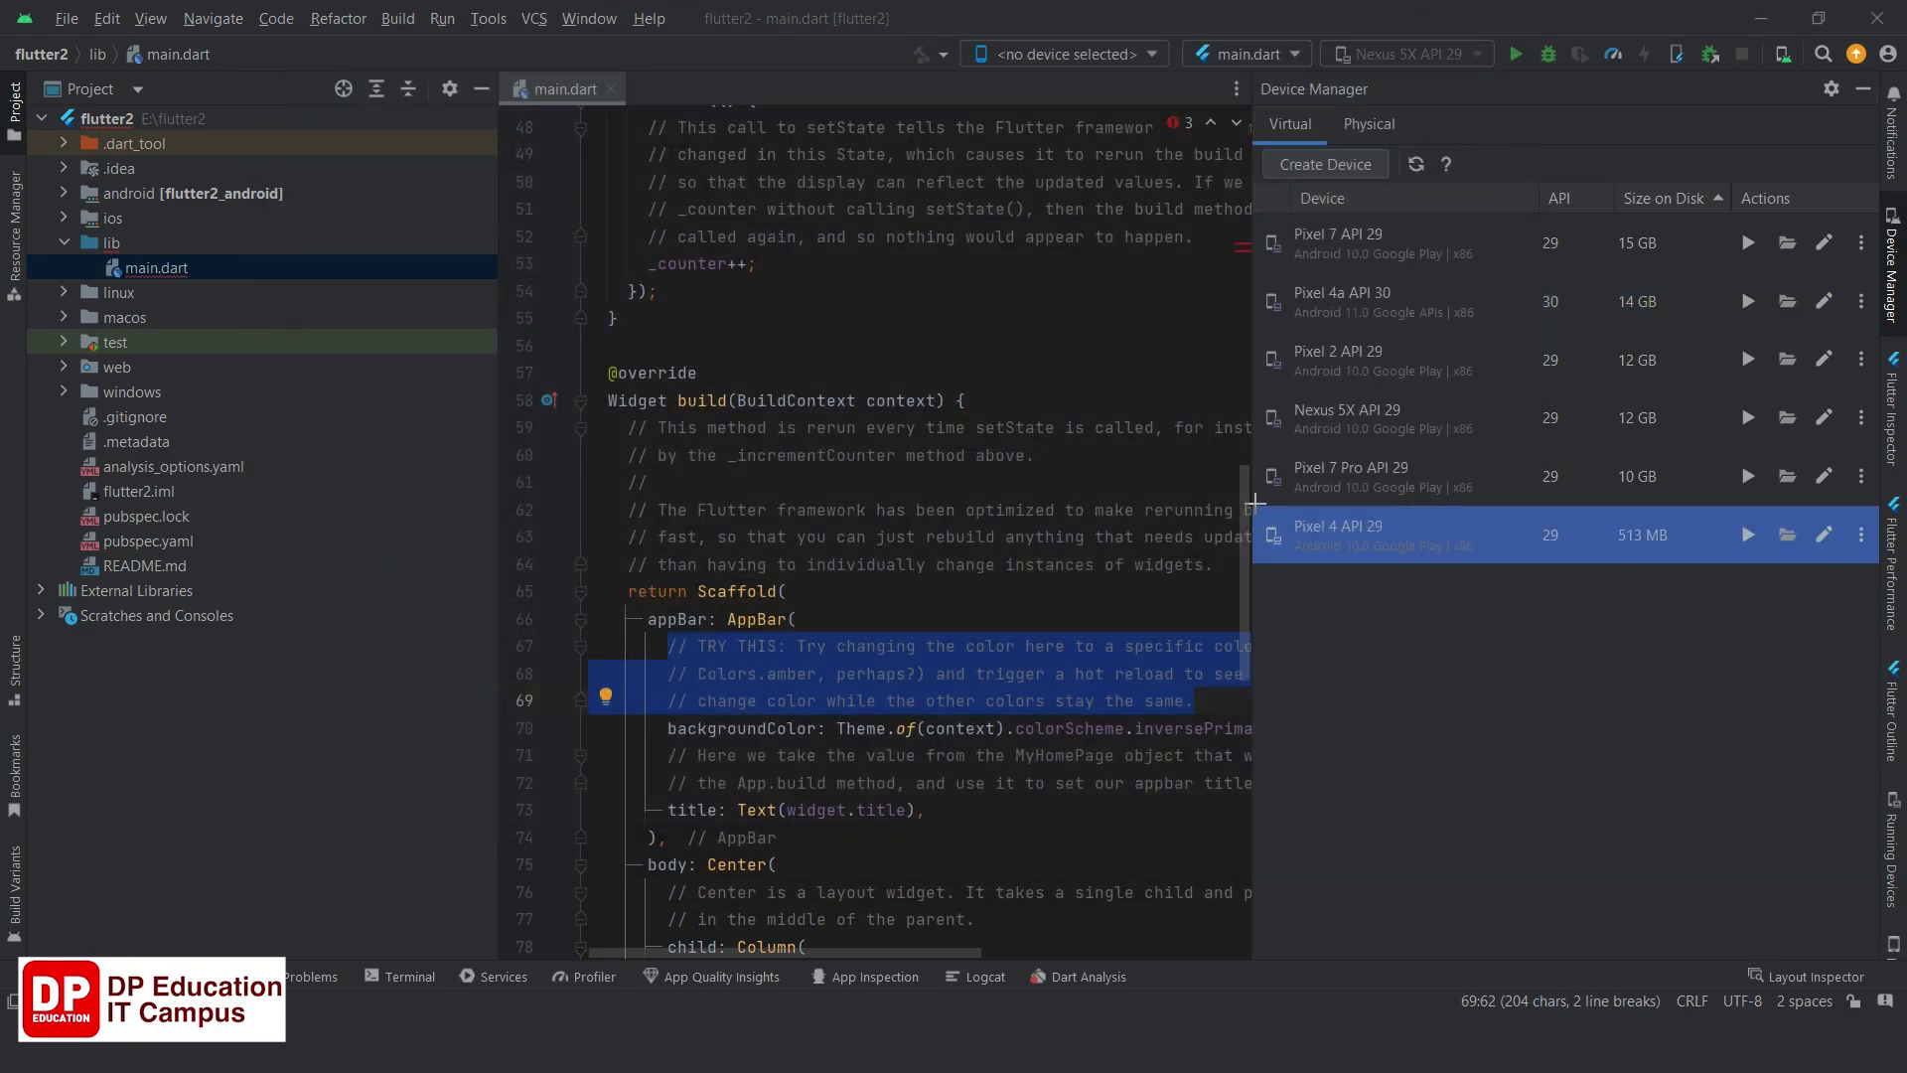
Launch the Pixel 4 API 29 virtual device and enlarge the area that shows the running device.
{"action": "mouse_move", "coordinate": [1255, 503]}
{"action": "left_mouse_down"}
{"action": "mouse_move", "coordinate": [1328, 578]}
{"action": "mouse_move", "coordinate": [1877, 564]}
{"action": "left_mouse_up"}
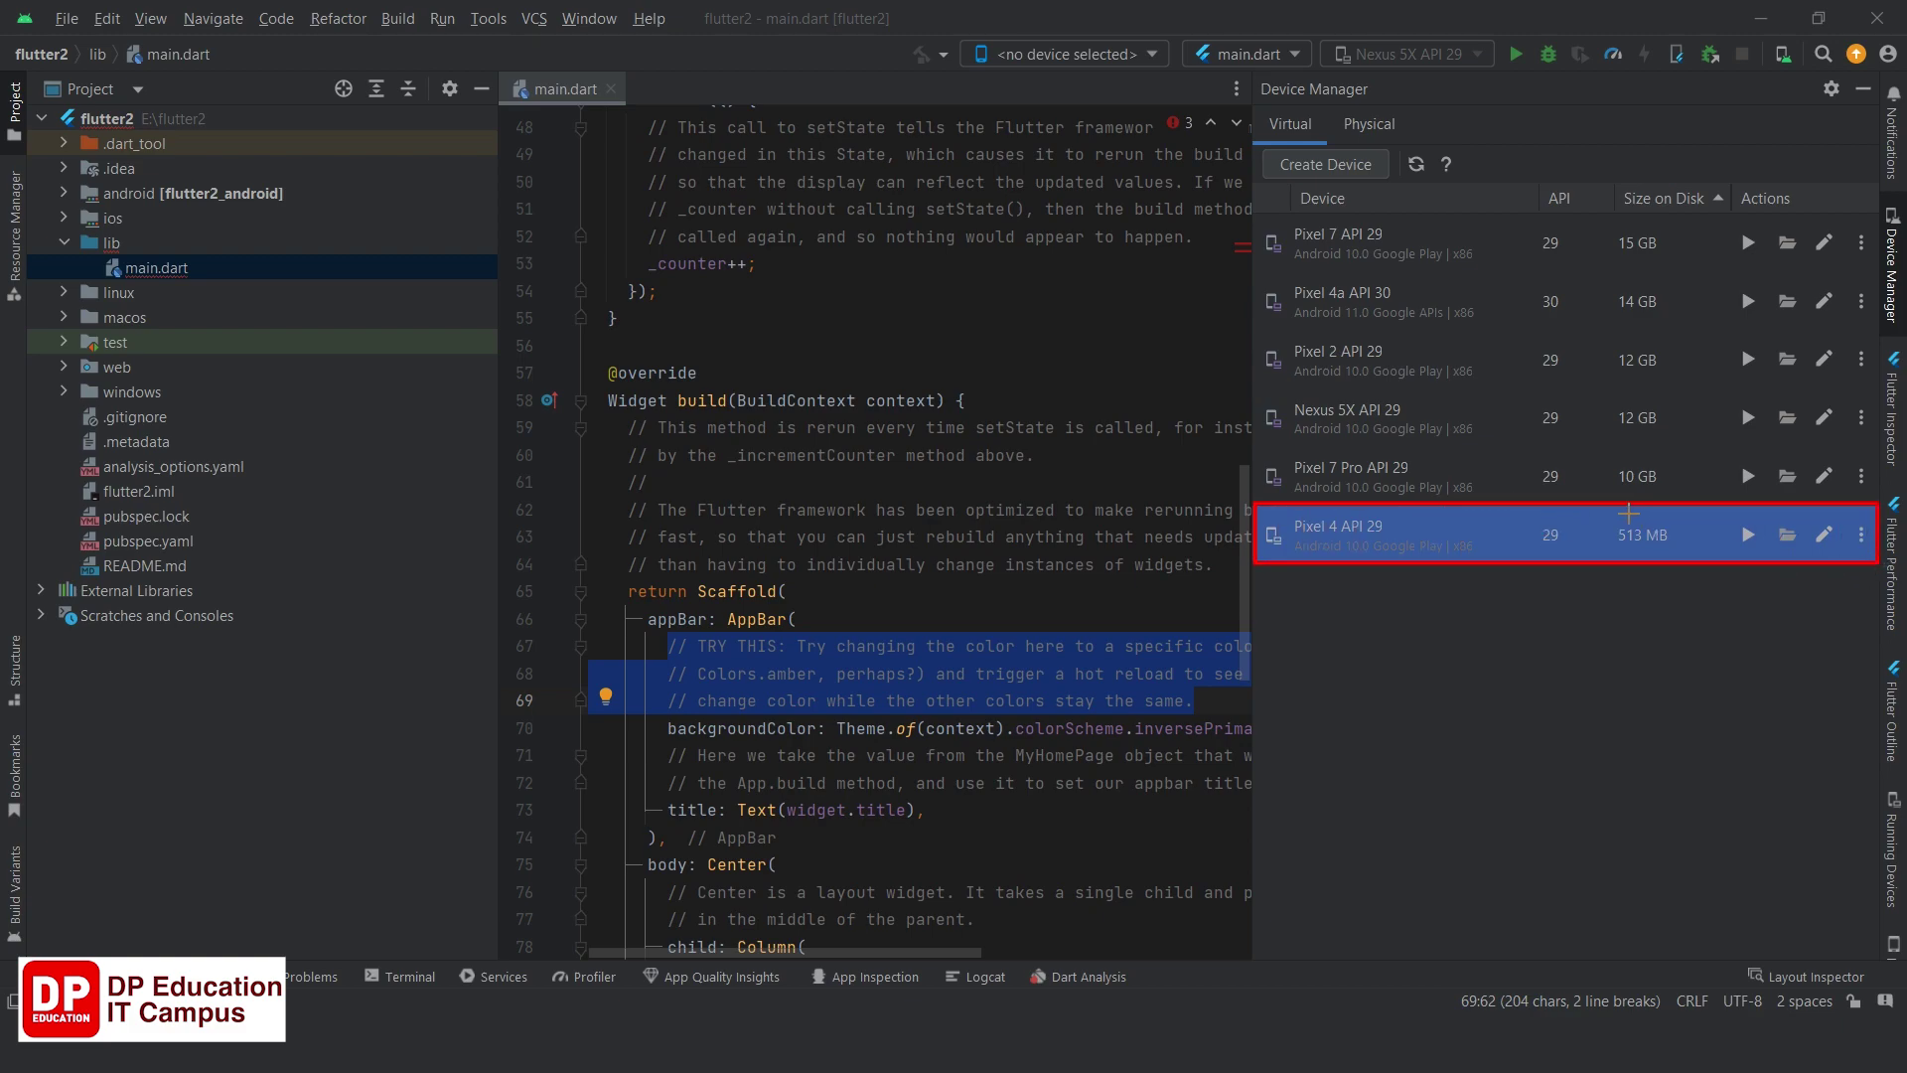
{"action": "key", "text": "Escape"}
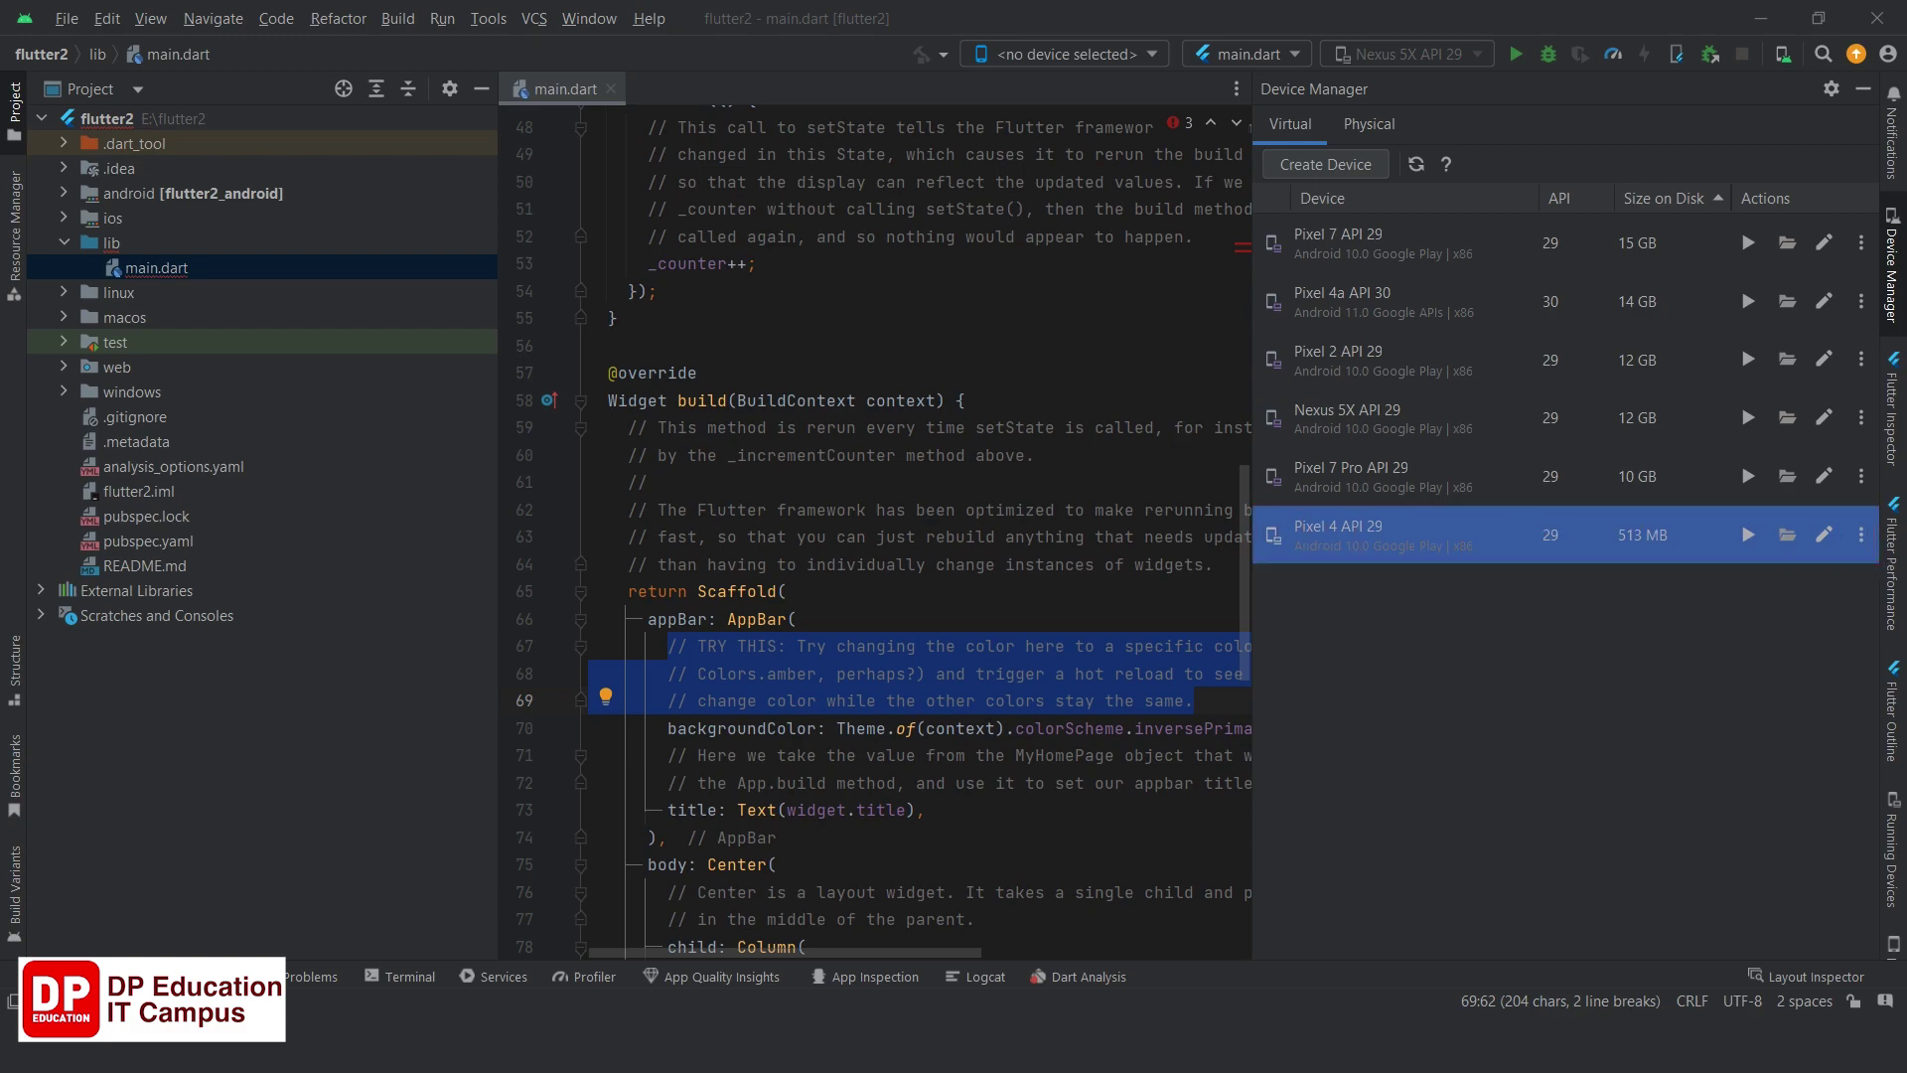
{"action": "left_click", "coordinate": [1745, 534]}
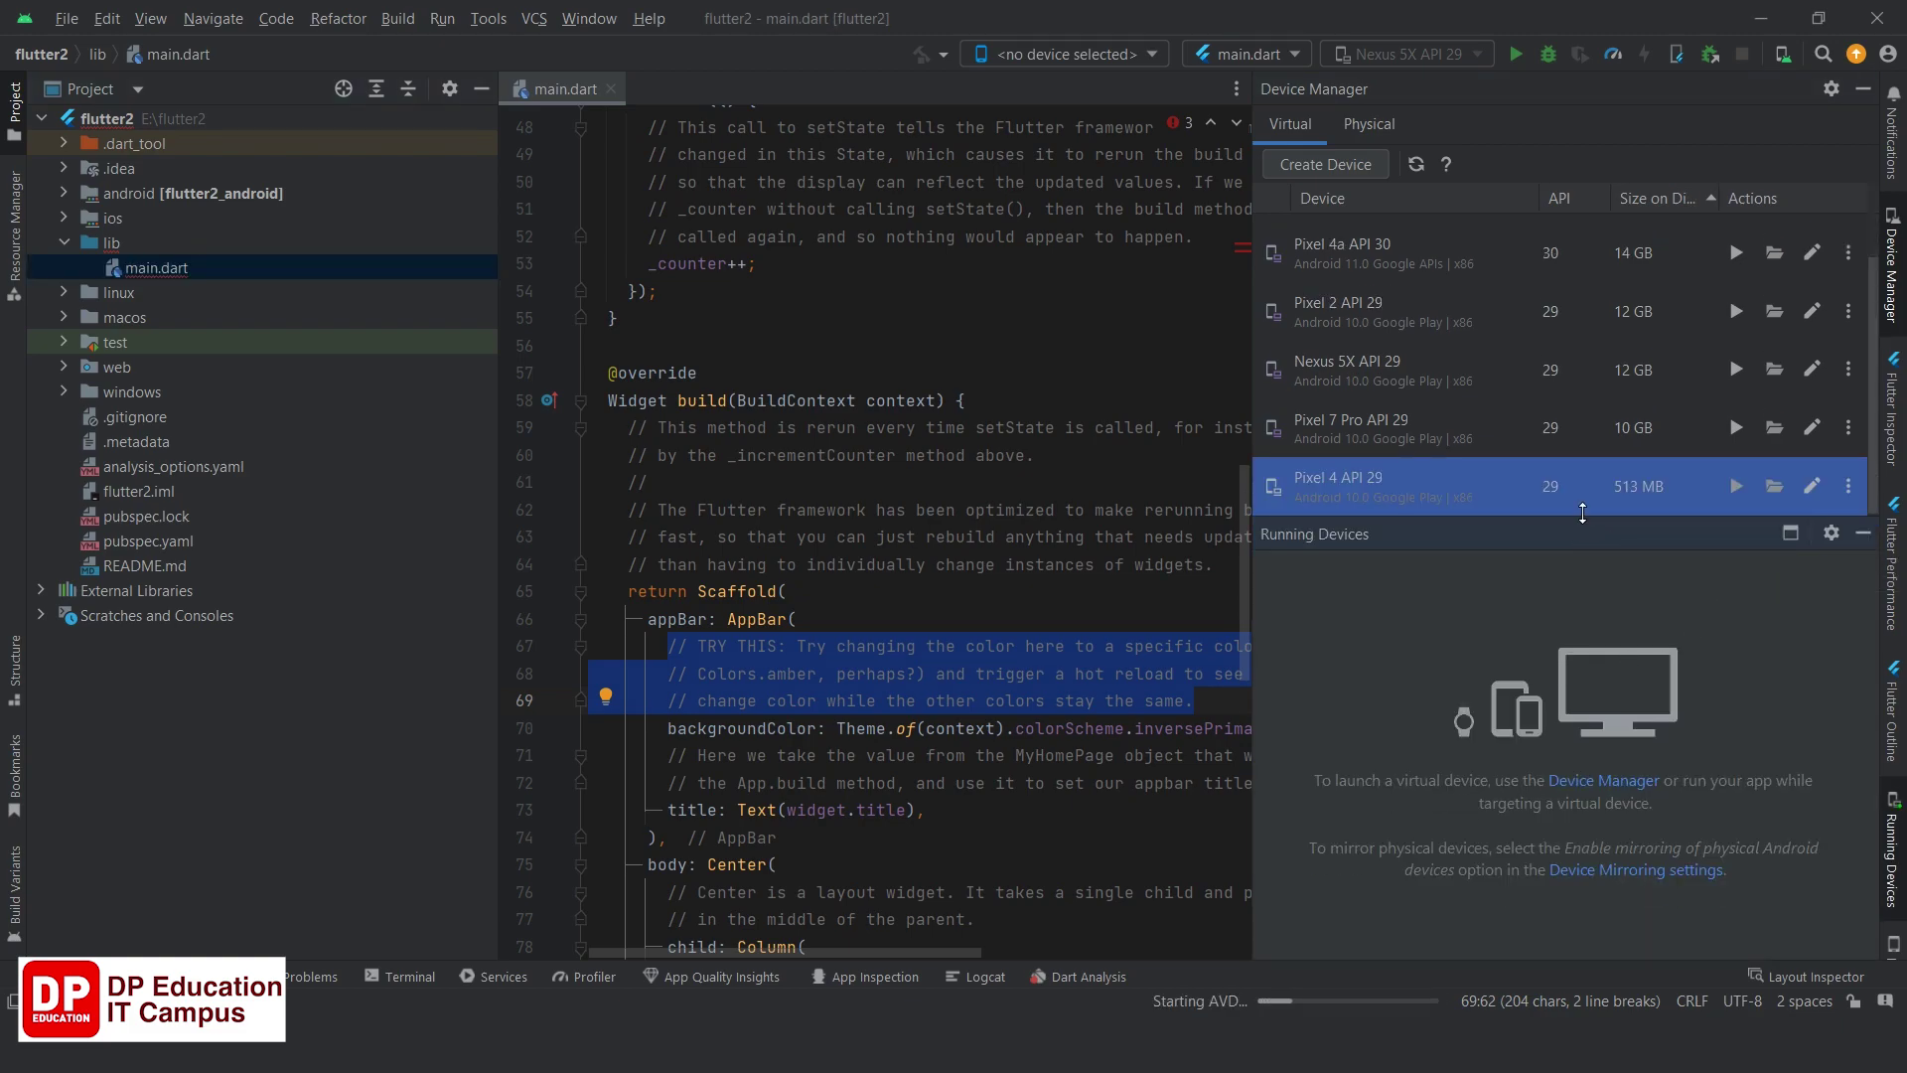
{"action": "left_click_drag", "start_coordinate": [1582, 513], "coordinate": [1500, 211]}
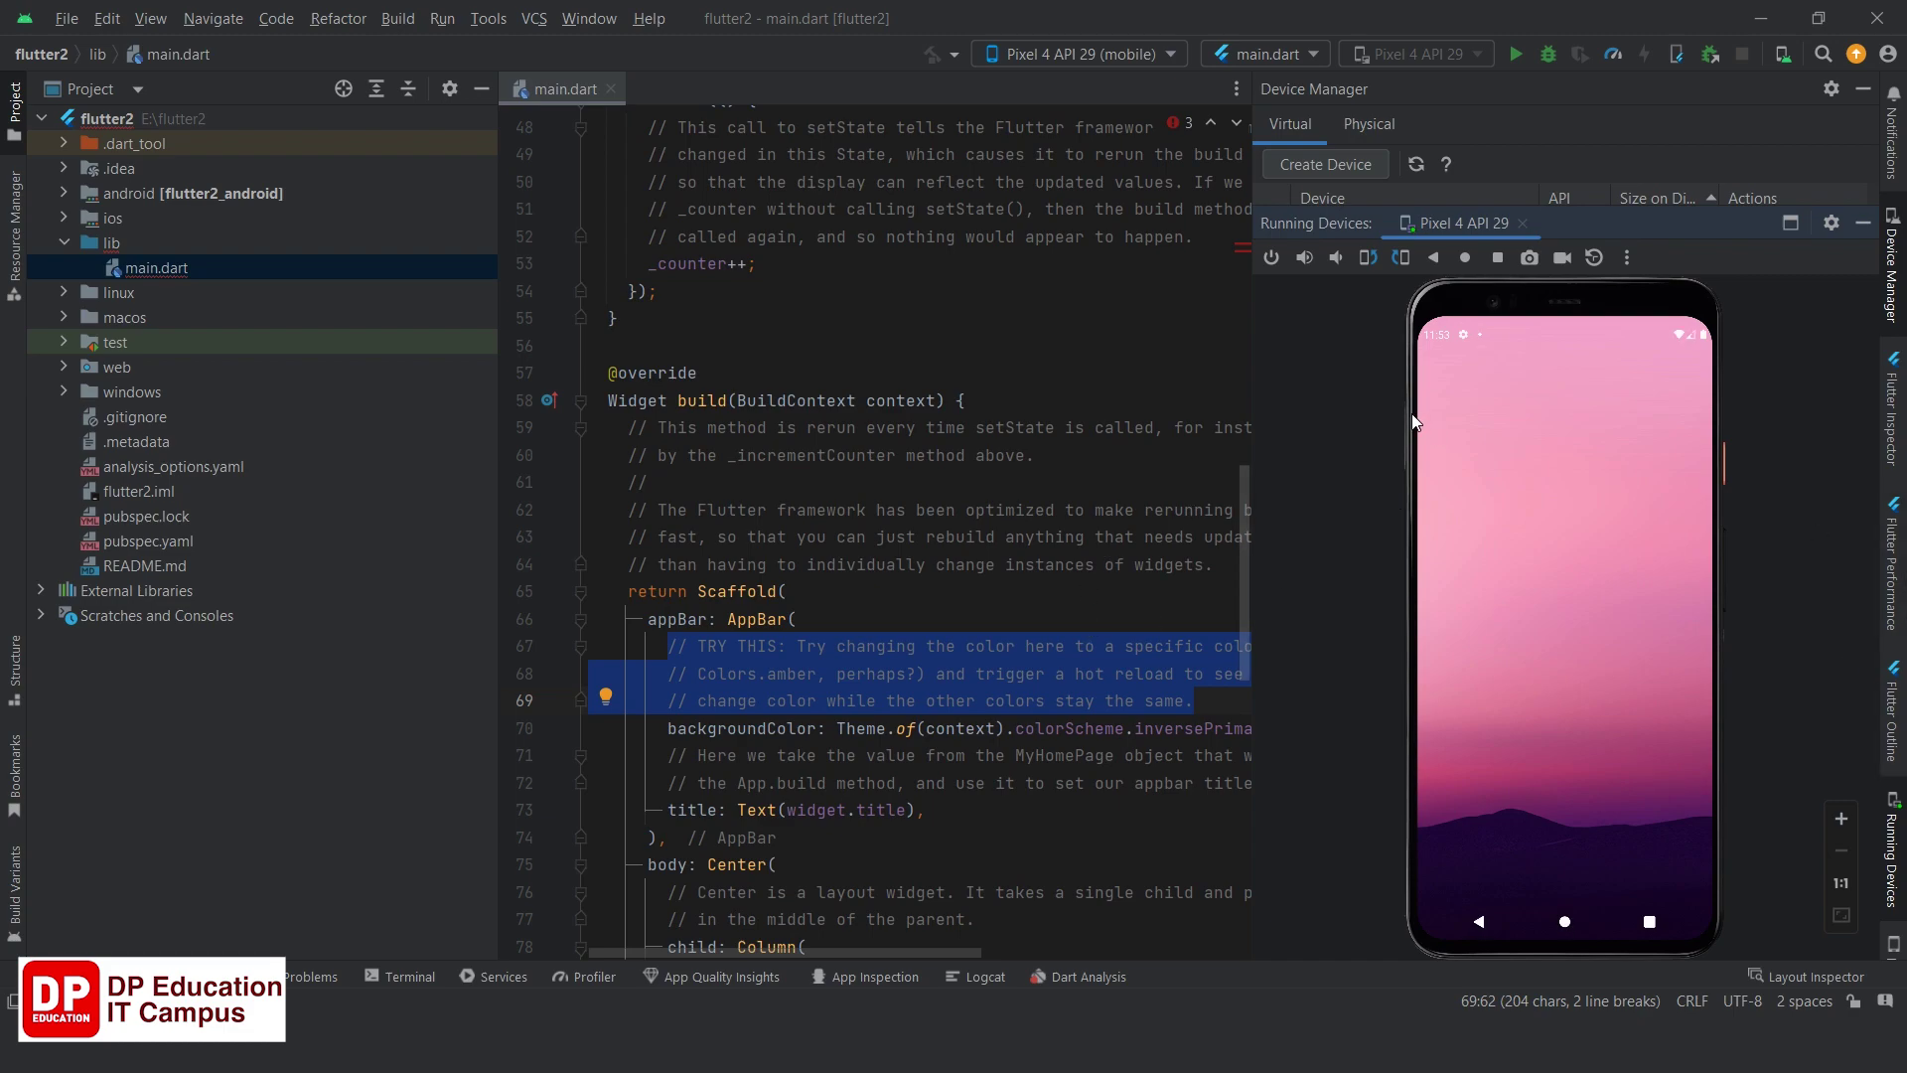
Remove the stray letter z above colorScheme inside ThemeData in main.dart.
{"action": "scroll", "coordinate": [1164, 335], "scroll_direction": "up", "scroll_amount": 1}
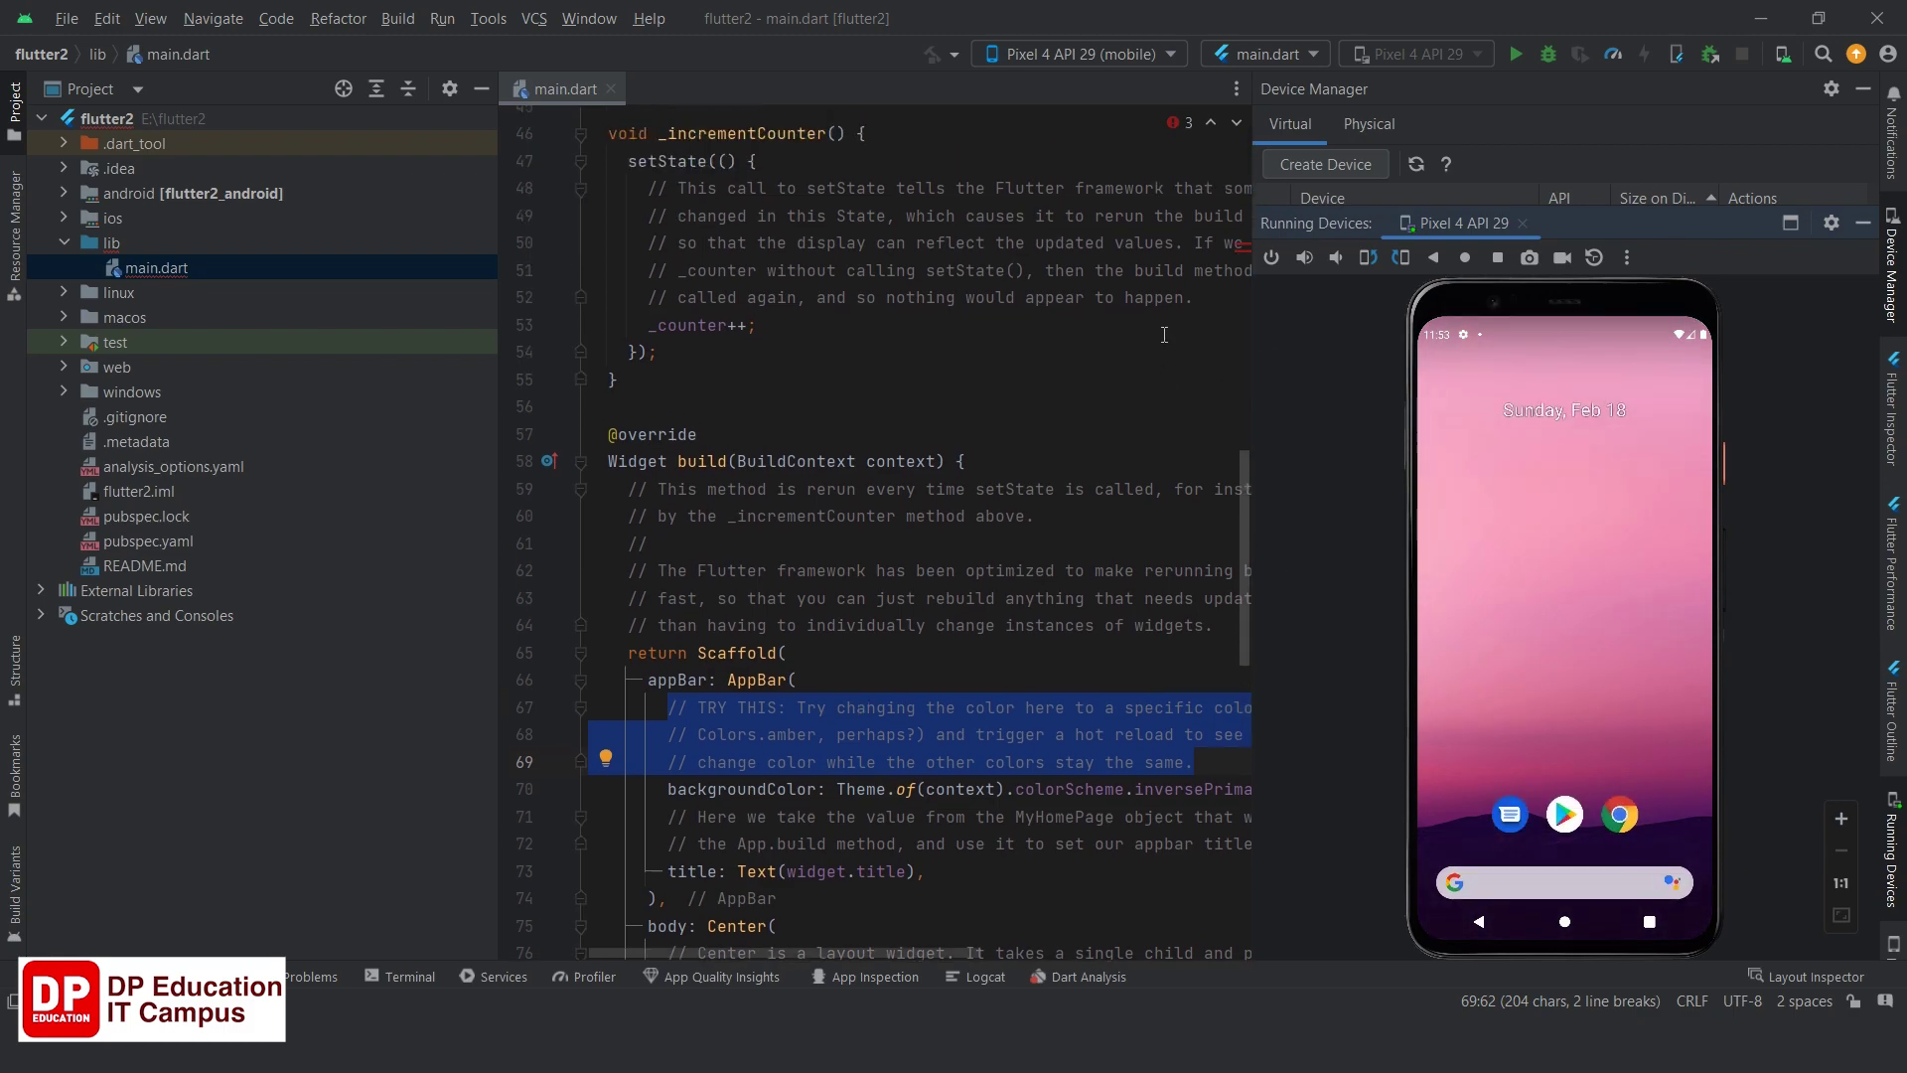
{"action": "scroll", "coordinate": [1165, 335], "scroll_direction": "up", "scroll_amount": 14}
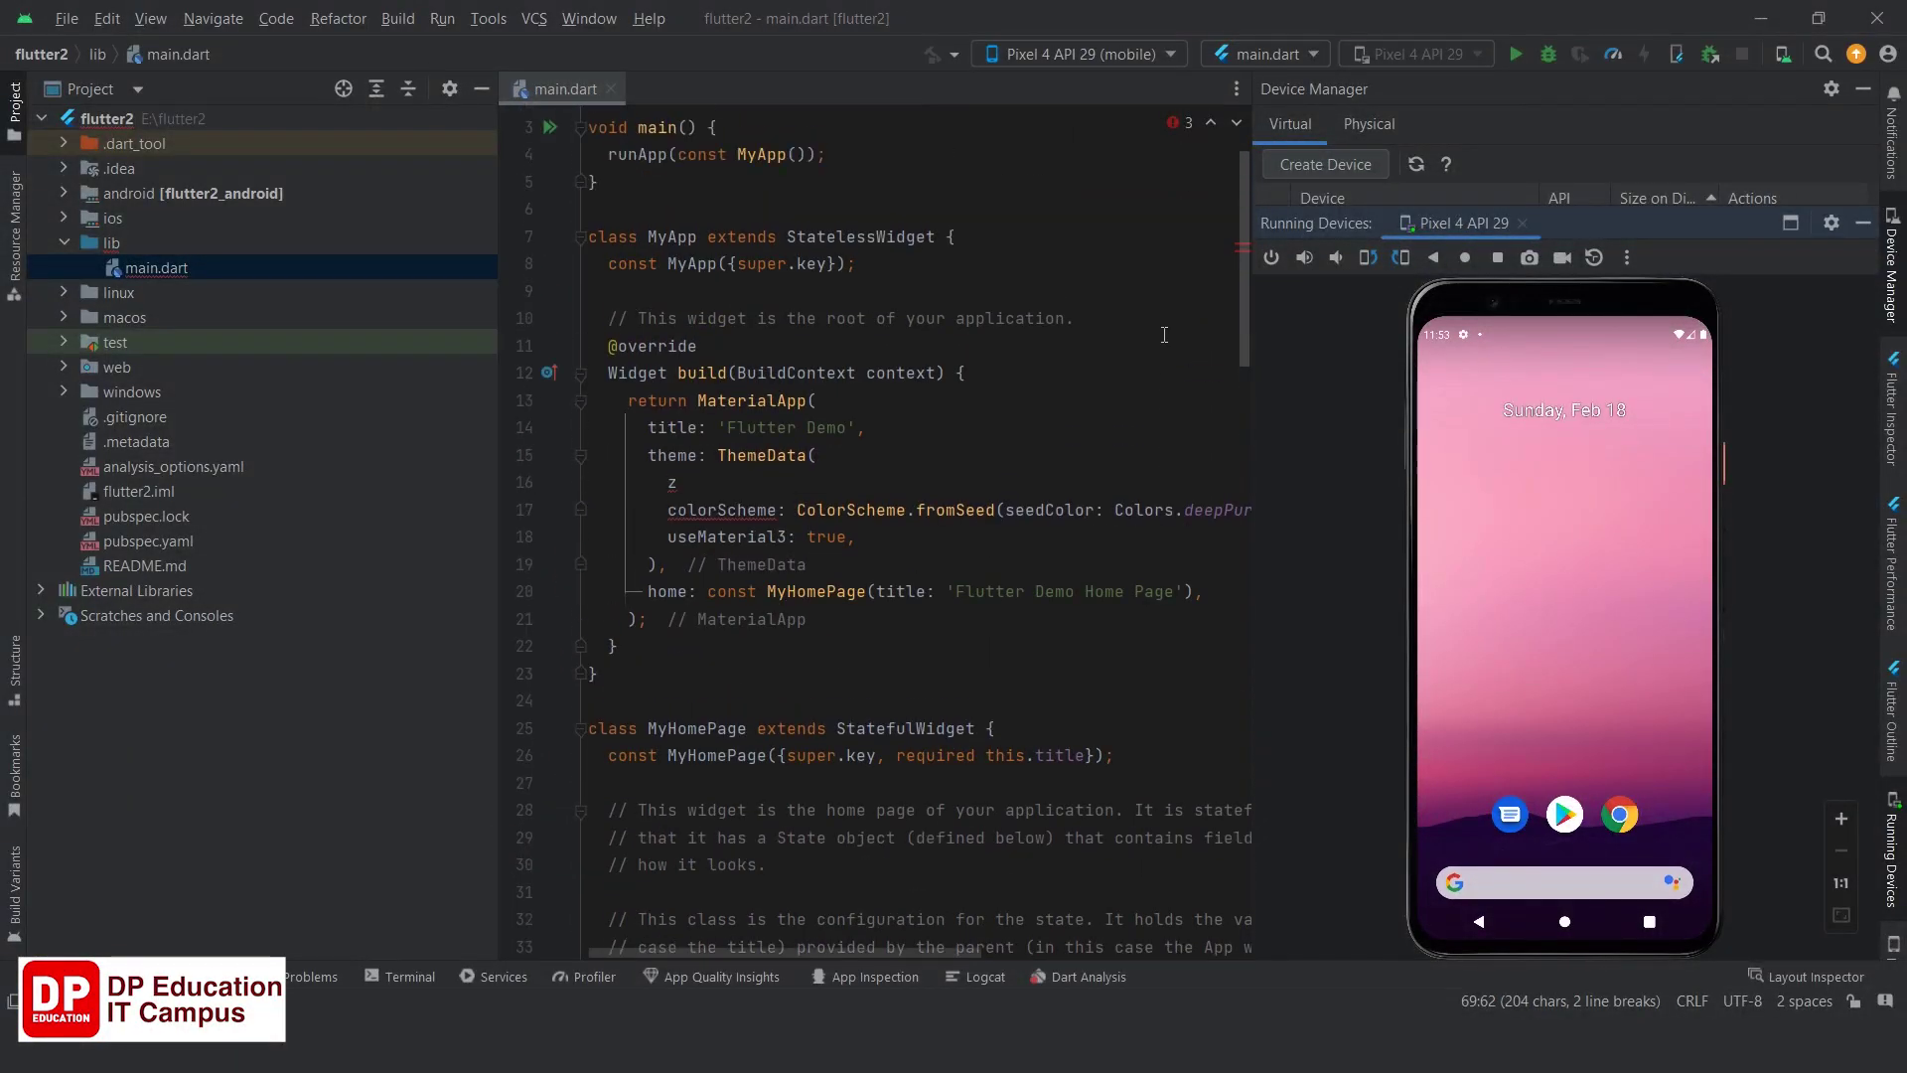
{"action": "scroll", "coordinate": [1164, 335], "scroll_direction": "up", "scroll_amount": 1}
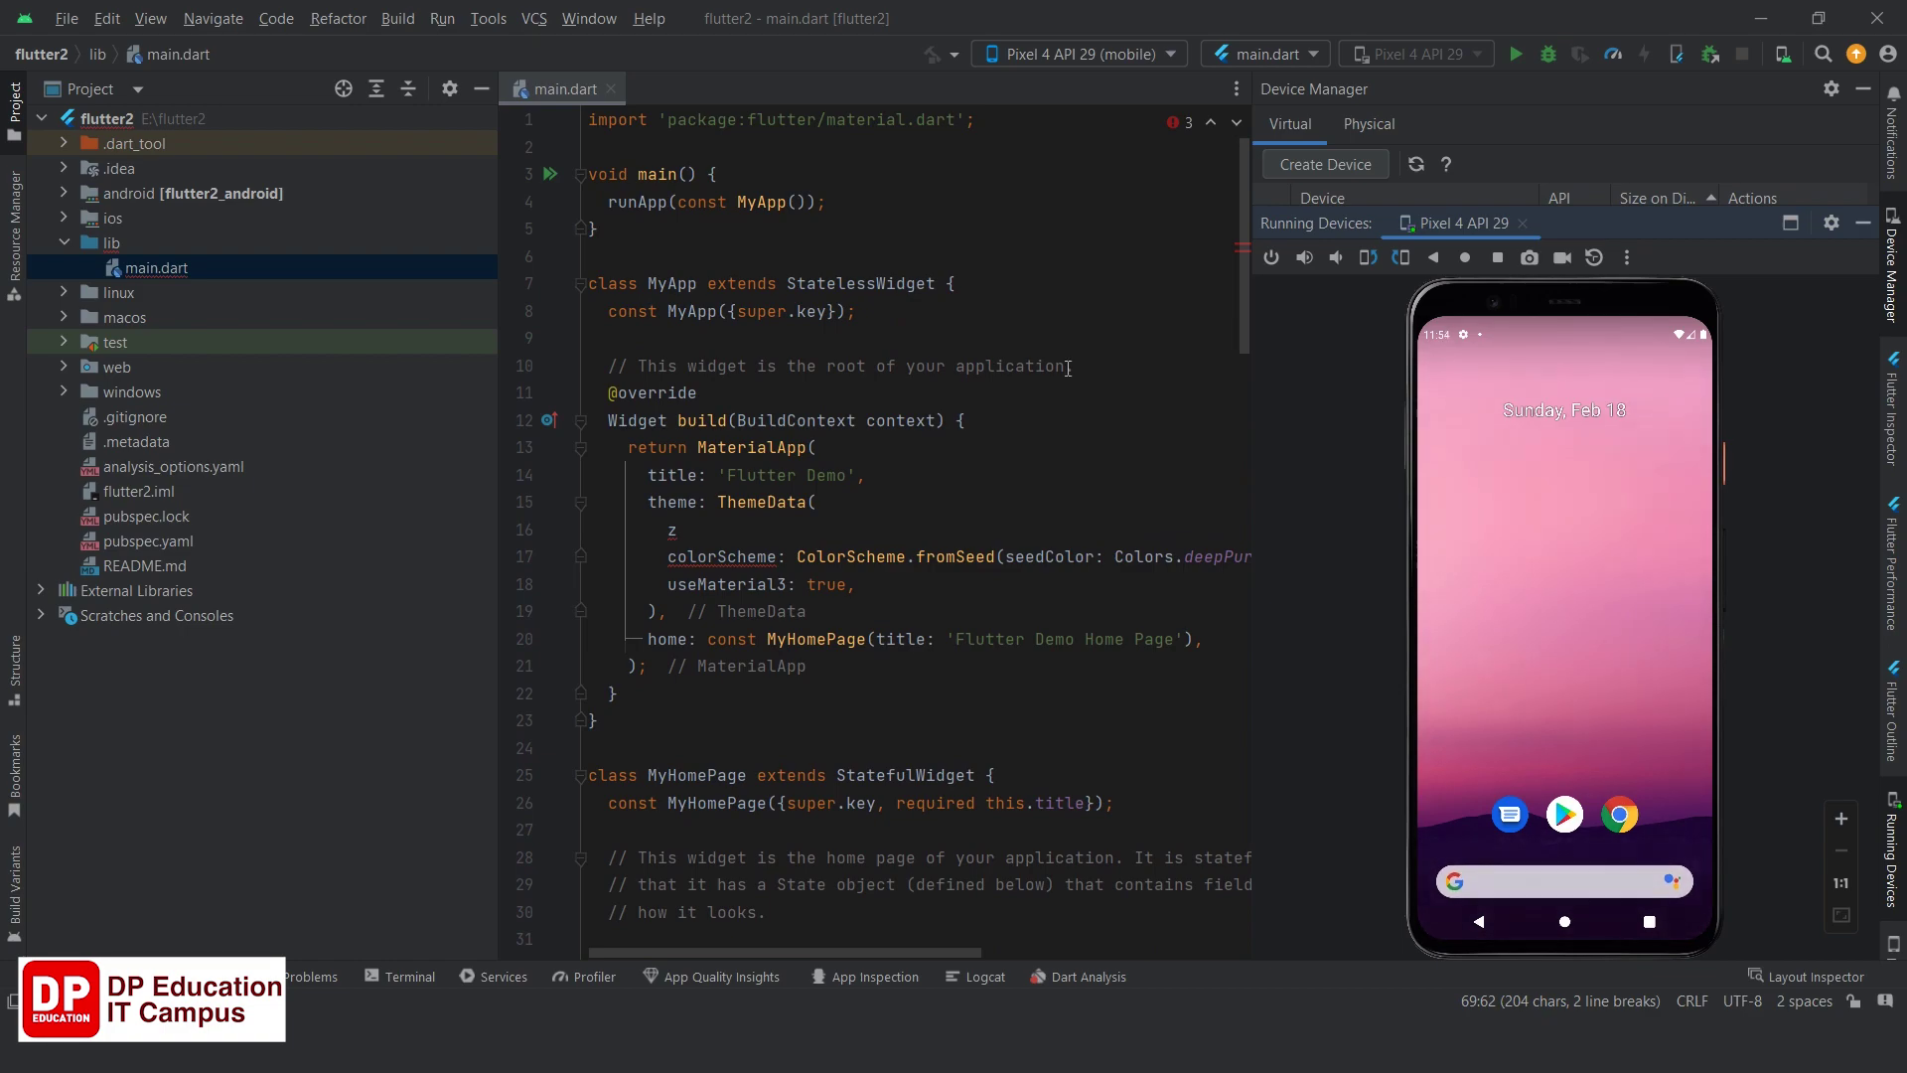
{"action": "left_click", "coordinate": [685, 528]}
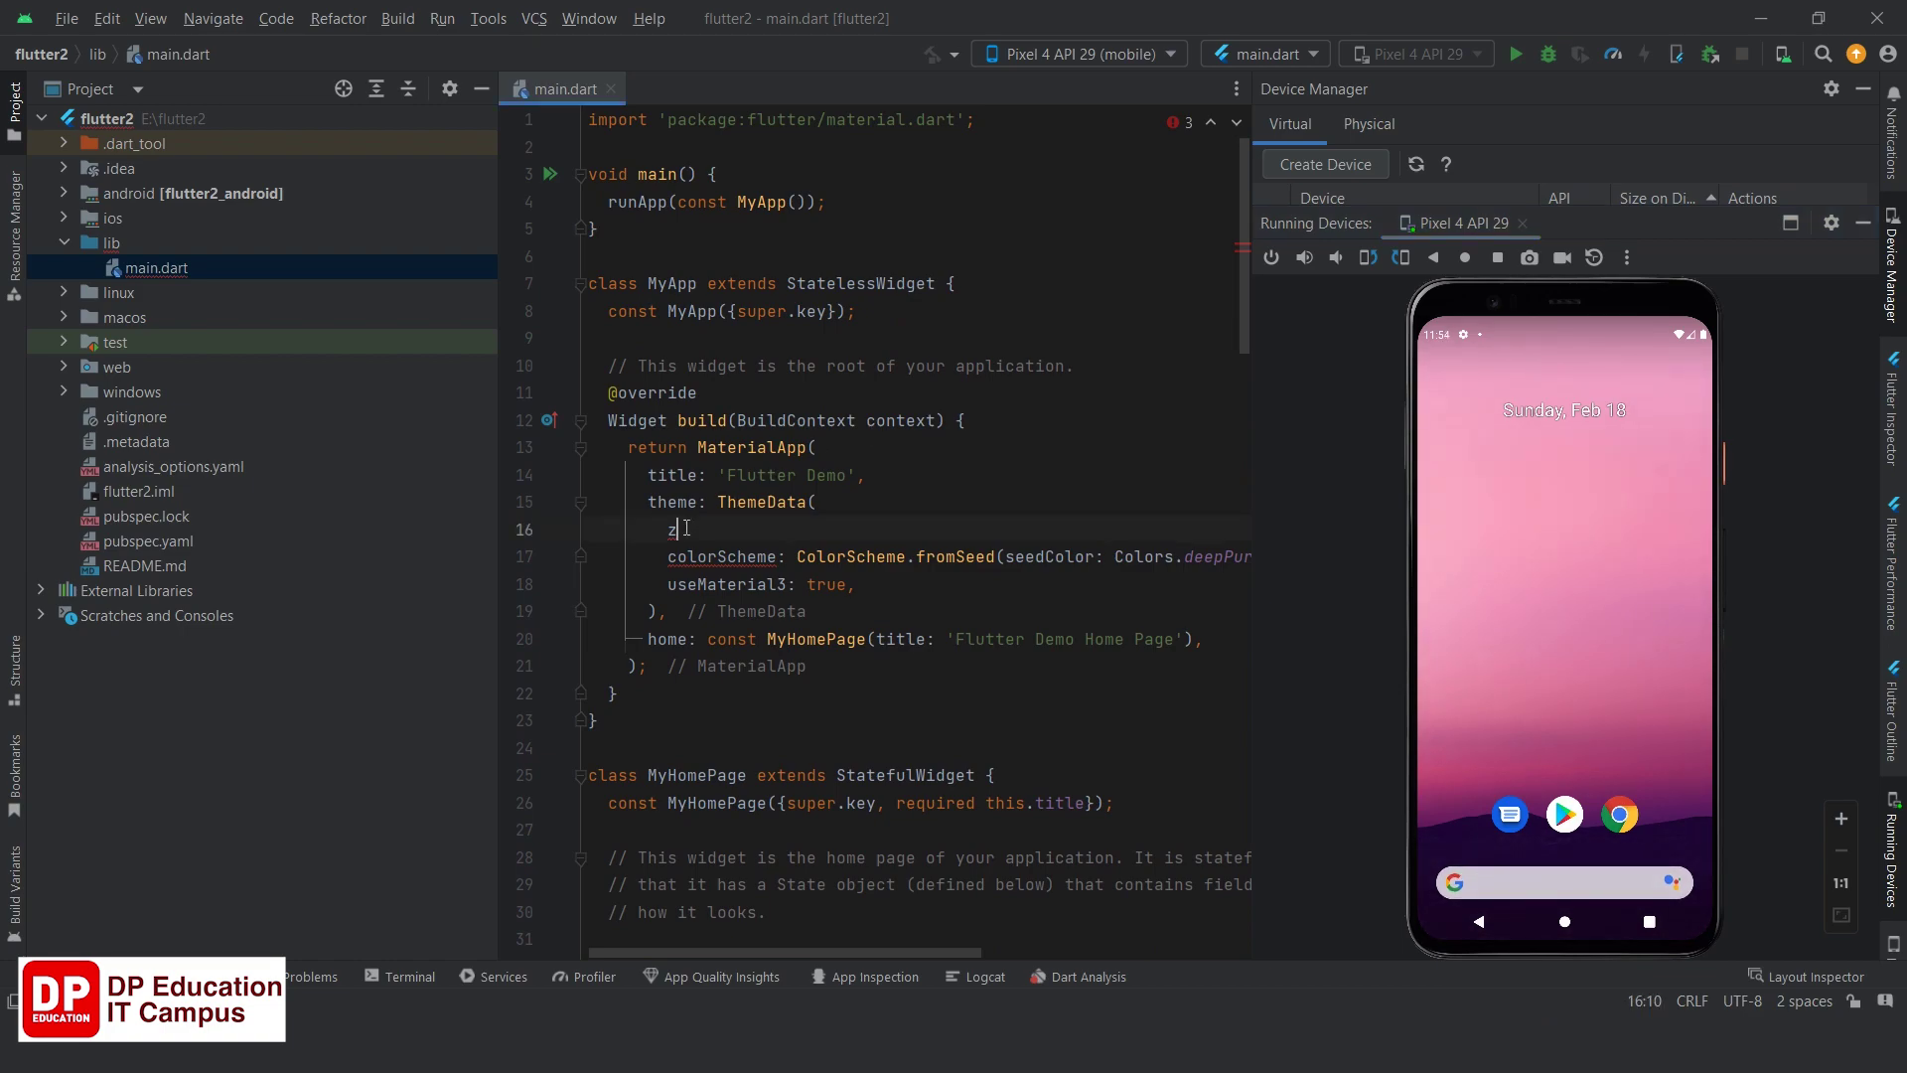
{"action": "key", "text": "BackSpace"}
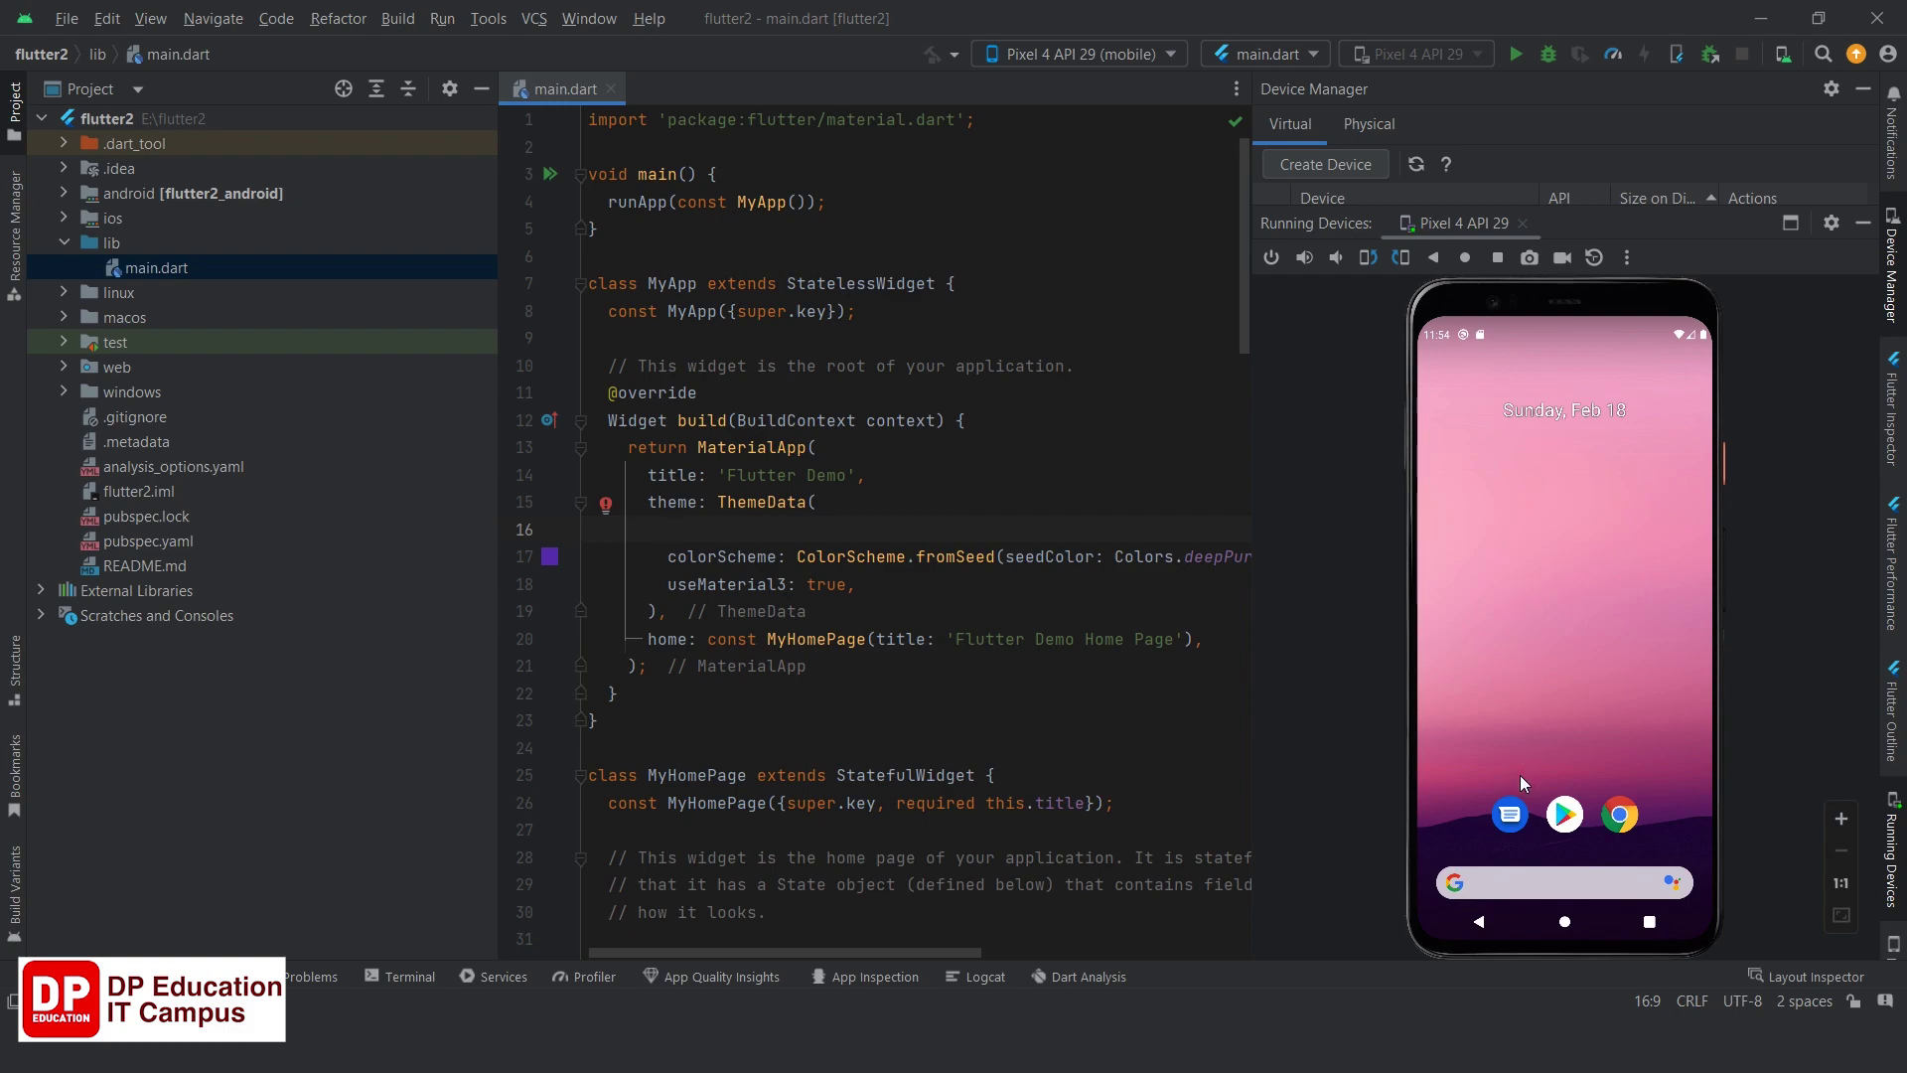
Detach the running Pixel 4 device into its own window and maximize that window.
{"action": "left_click", "coordinate": [1782, 230]}
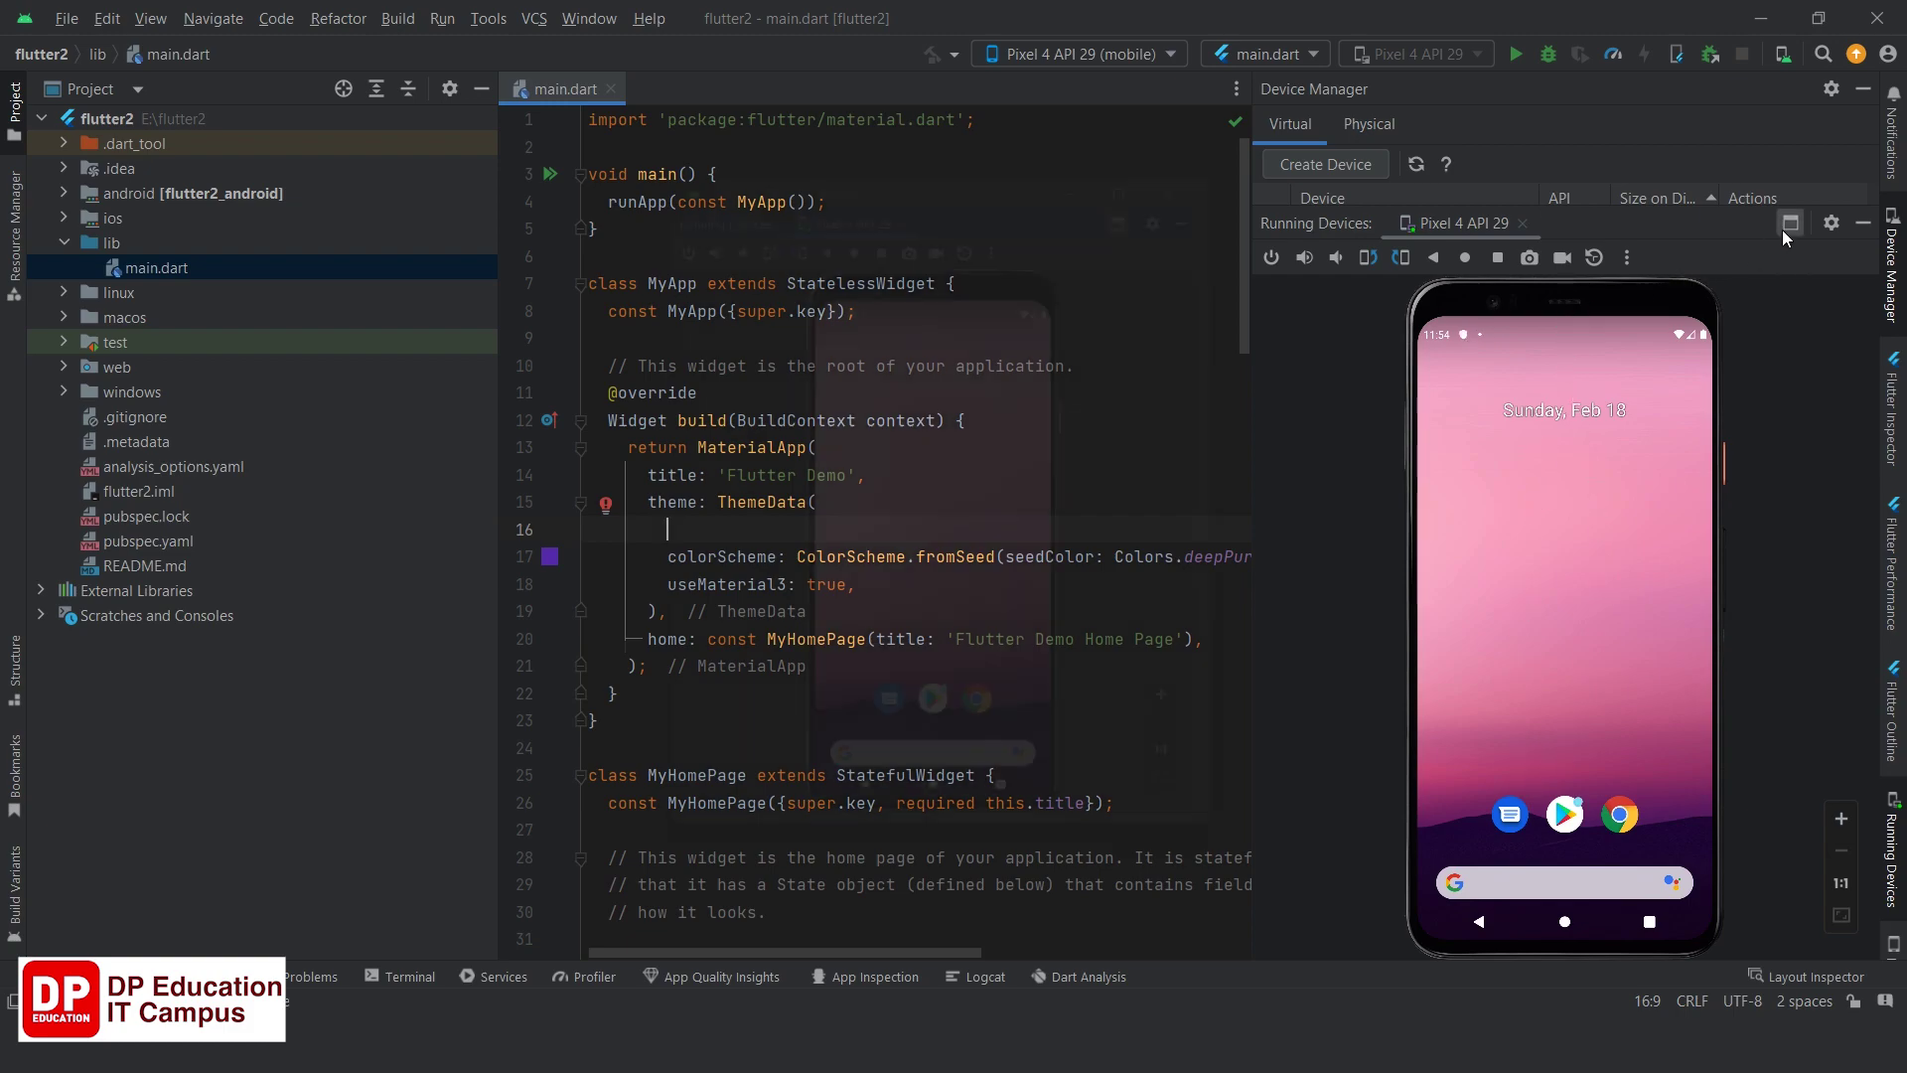
{"action": "left_click", "coordinate": [1180, 147]}
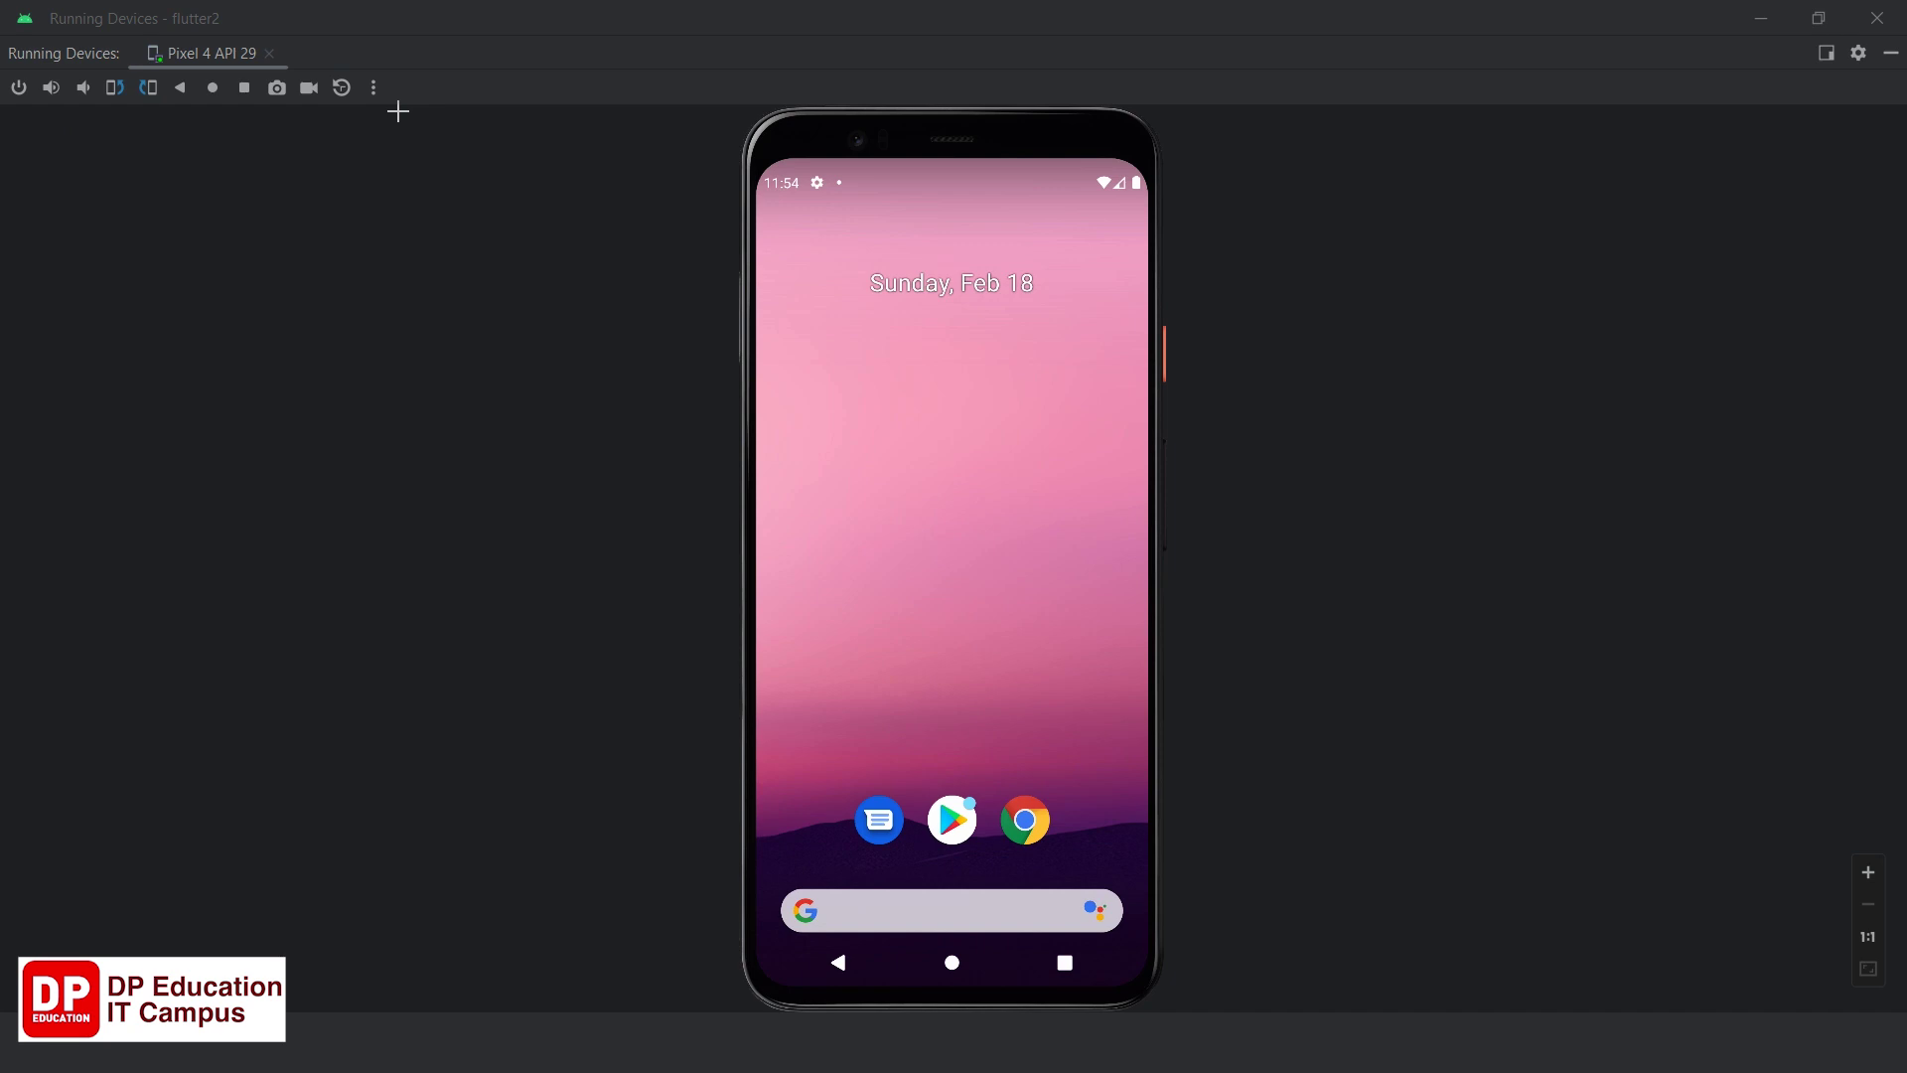
{"action": "left_click_drag", "start_coordinate": [398, 112], "coordinate": [399, 107]}
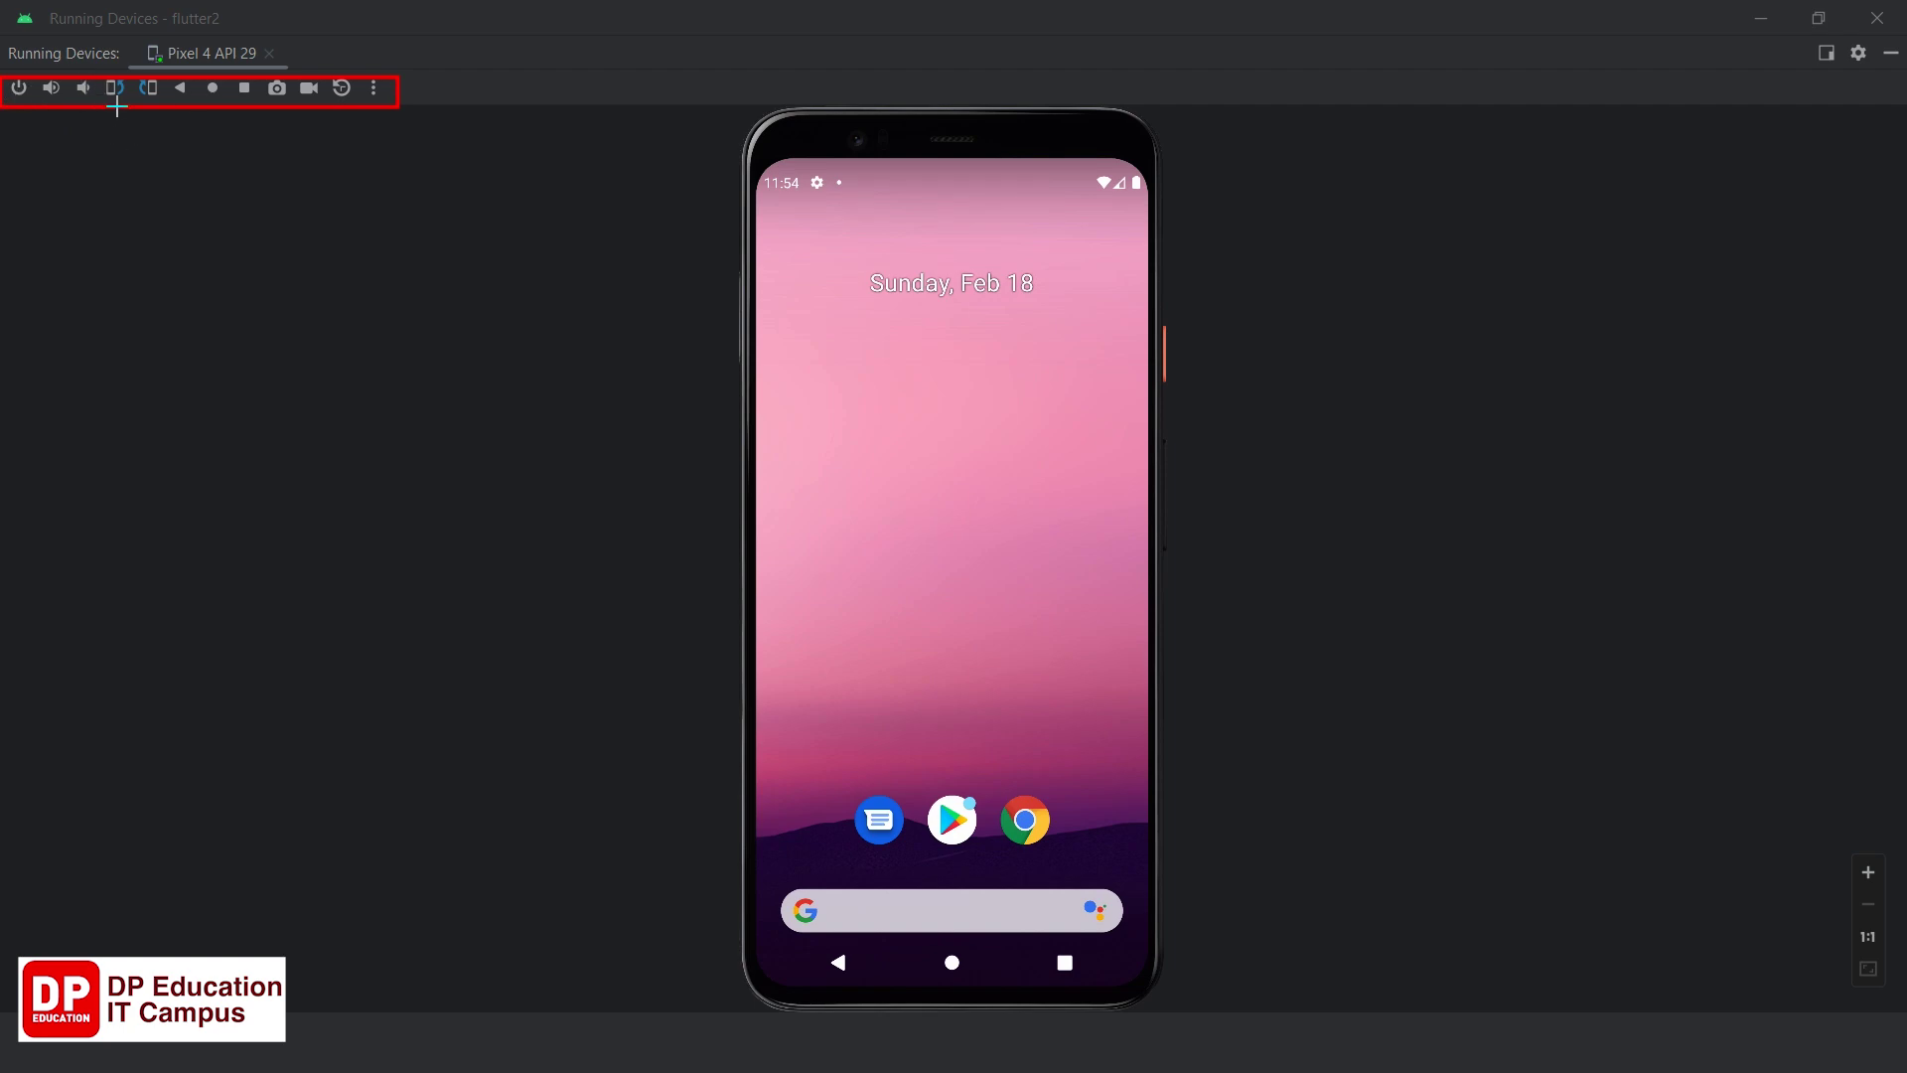
{"action": "key", "text": "Escape"}
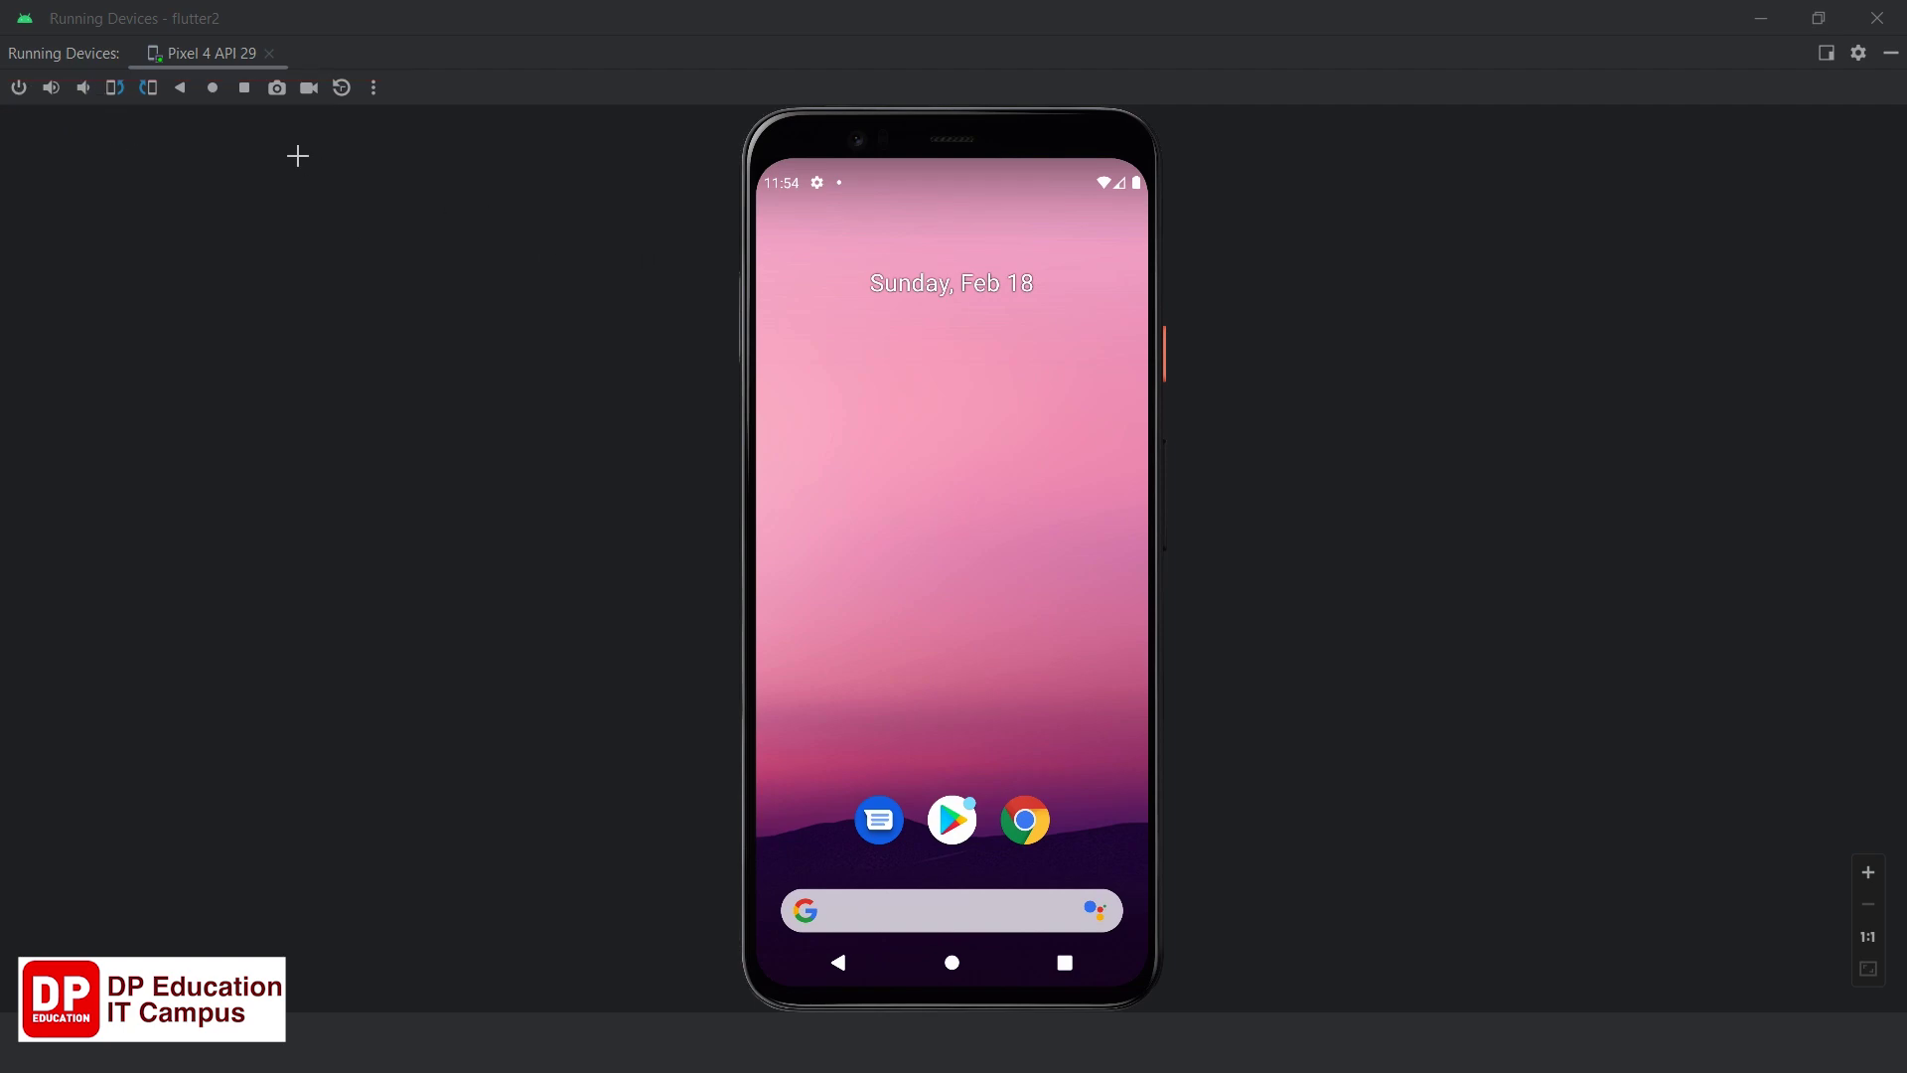
{"action": "mouse_move", "coordinate": [171, 79]}
{"action": "left_mouse_down"}
{"action": "mouse_move", "coordinate": [189, 97]}
{"action": "mouse_move", "coordinate": [294, 98]}
{"action": "left_mouse_up"}
{"action": "key", "text": "ctrl+z"}
{"action": "key", "text": "Escape"}
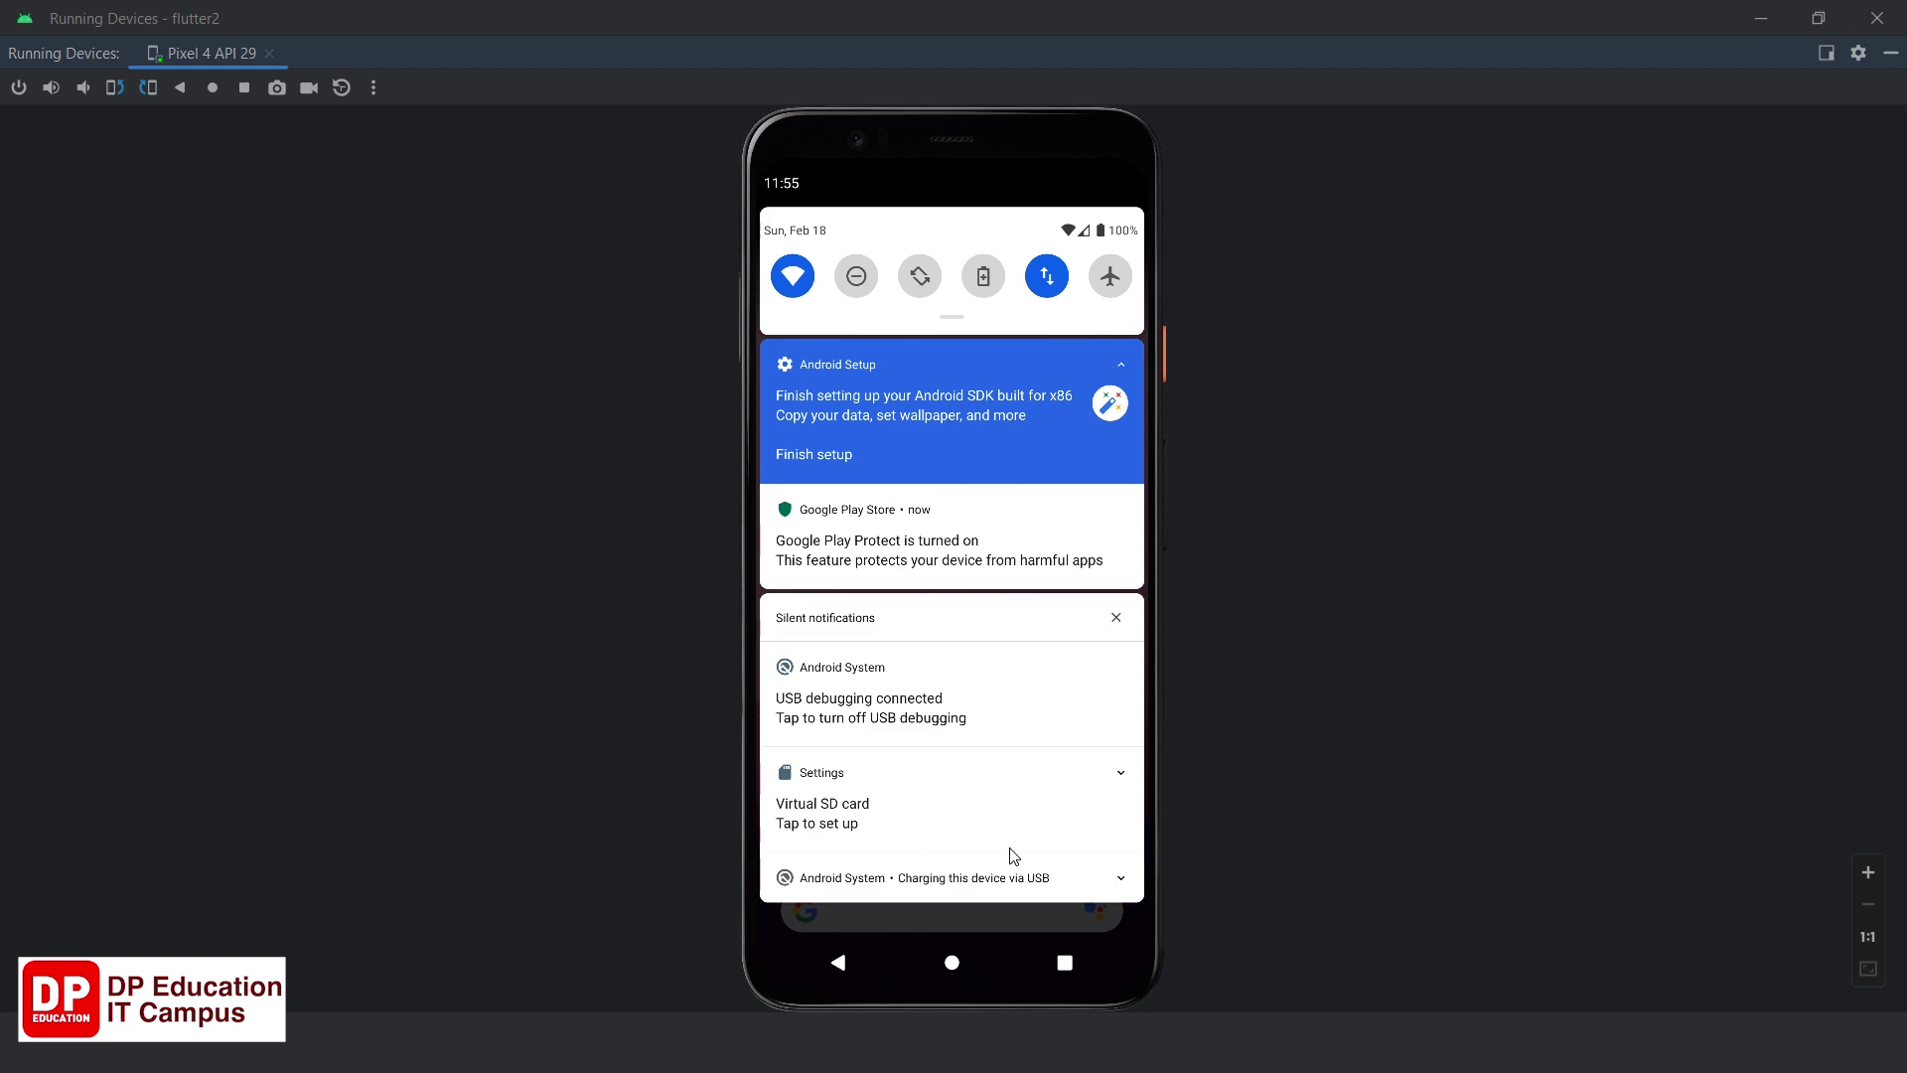
Collapse the lower notifications in the virtual phone's notification shade and clear all dismissible ones.
{"action": "left_click_drag", "start_coordinate": [997, 900], "coordinate": [978, 810]}
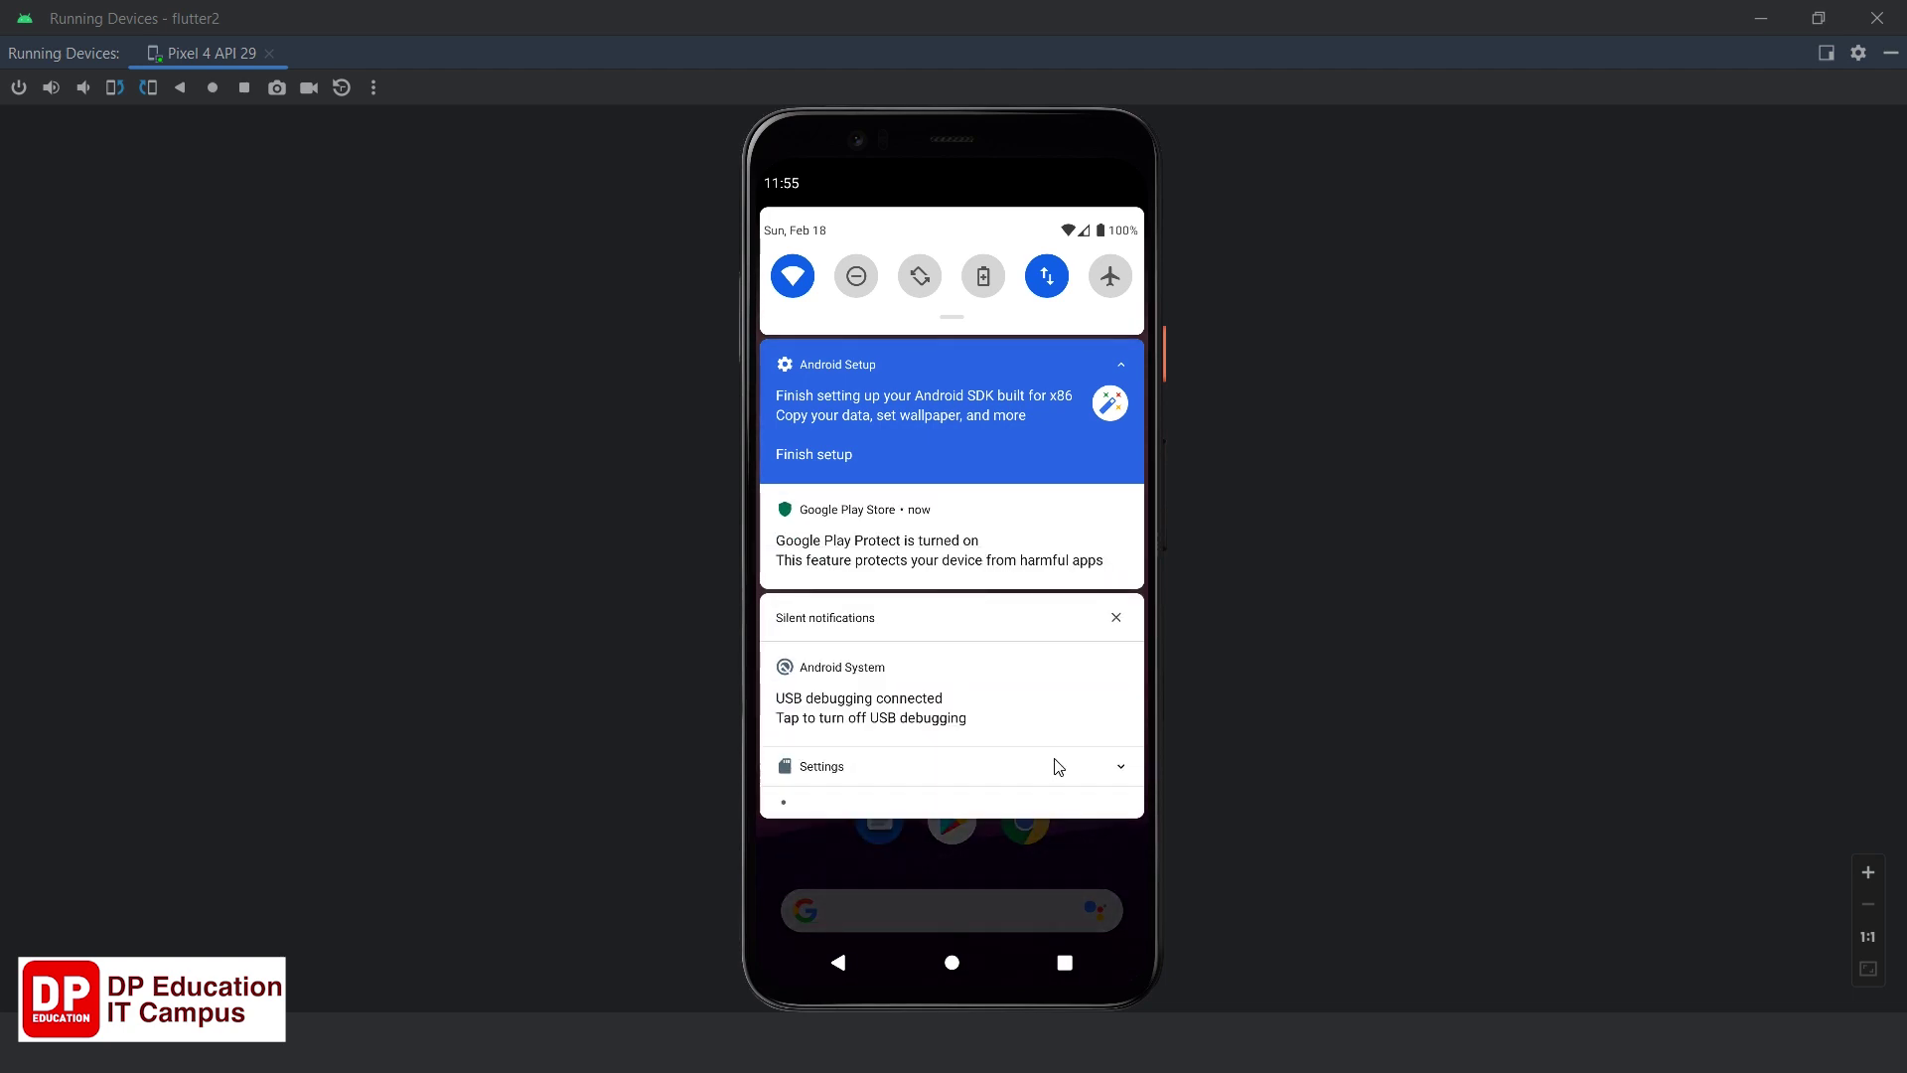
{"action": "left_click", "coordinate": [1117, 618]}
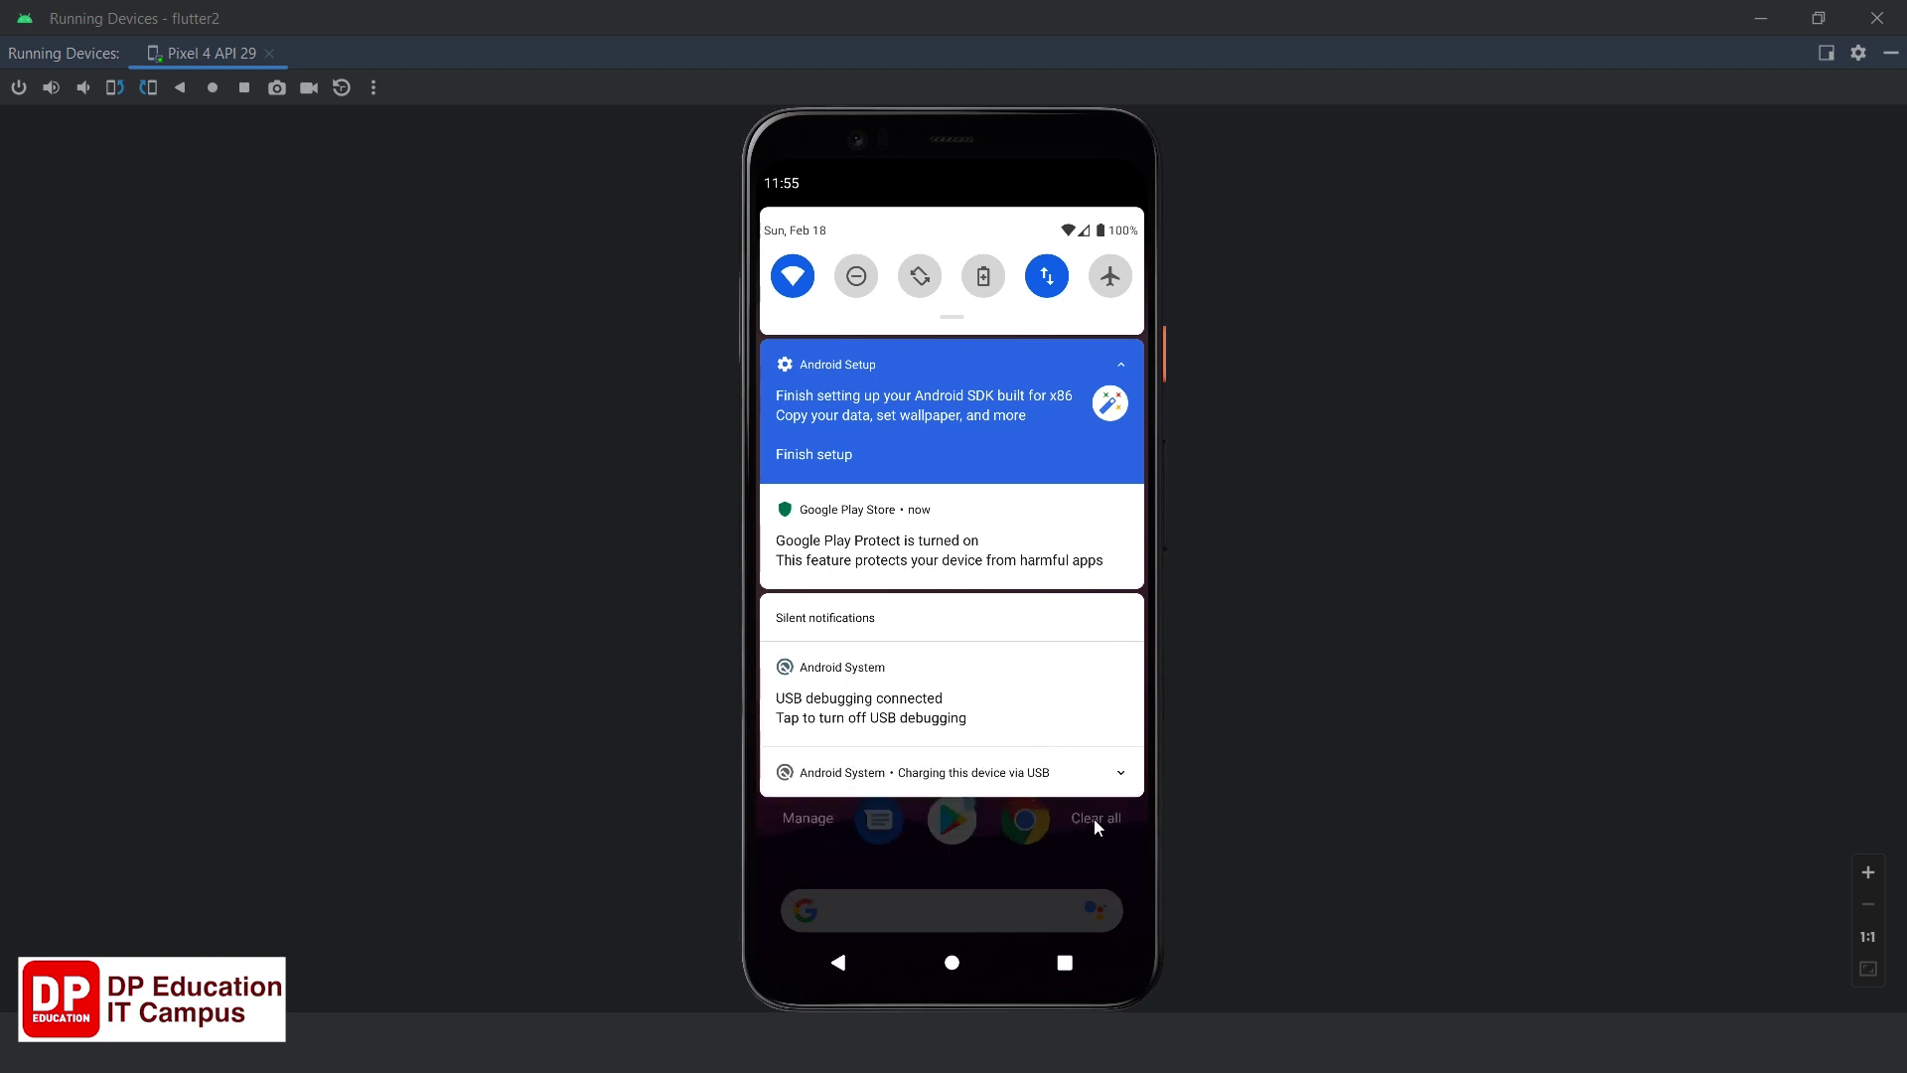
{"action": "left_click", "coordinate": [1094, 819]}
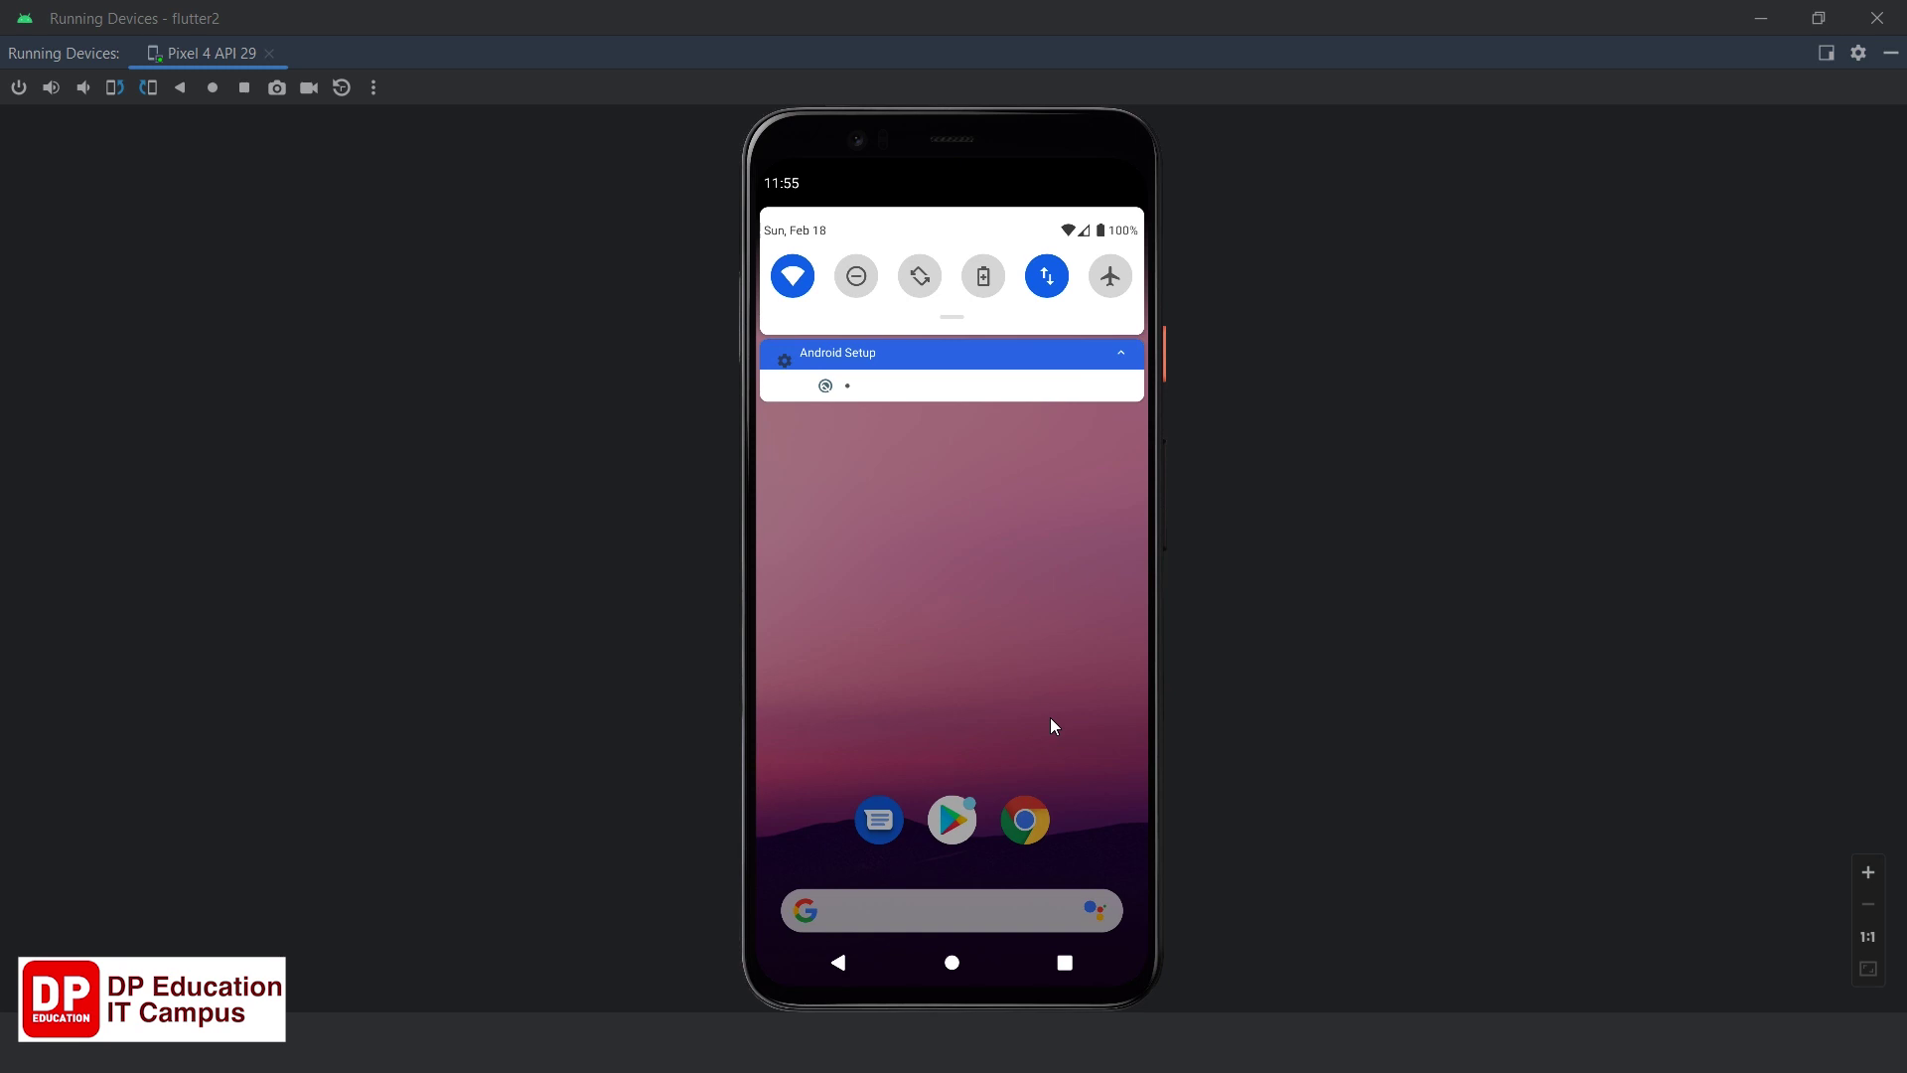
Reopen the virtual phone's notification shade and switch Wi-Fi off and back on.
{"action": "left_click_drag", "start_coordinate": [914, 173], "coordinate": [913, 648]}
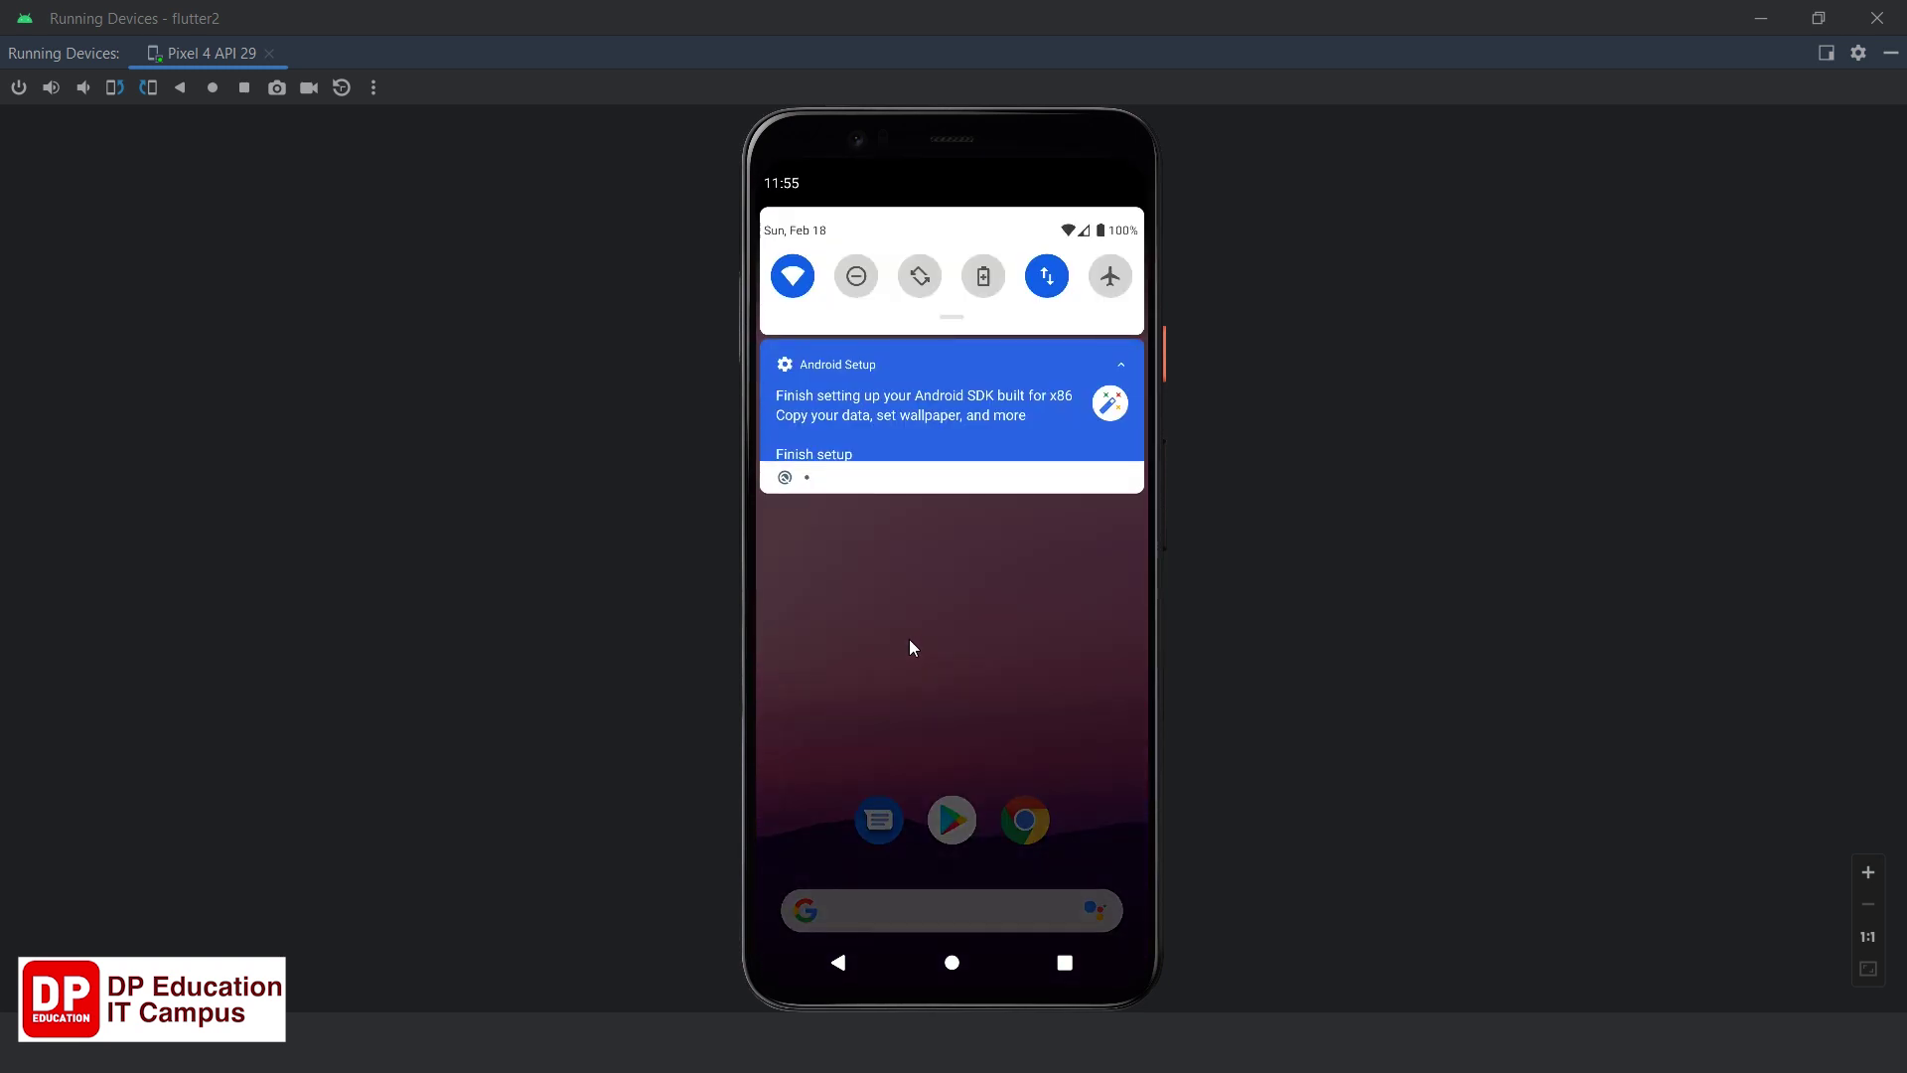
{"action": "left_click", "coordinate": [798, 281]}
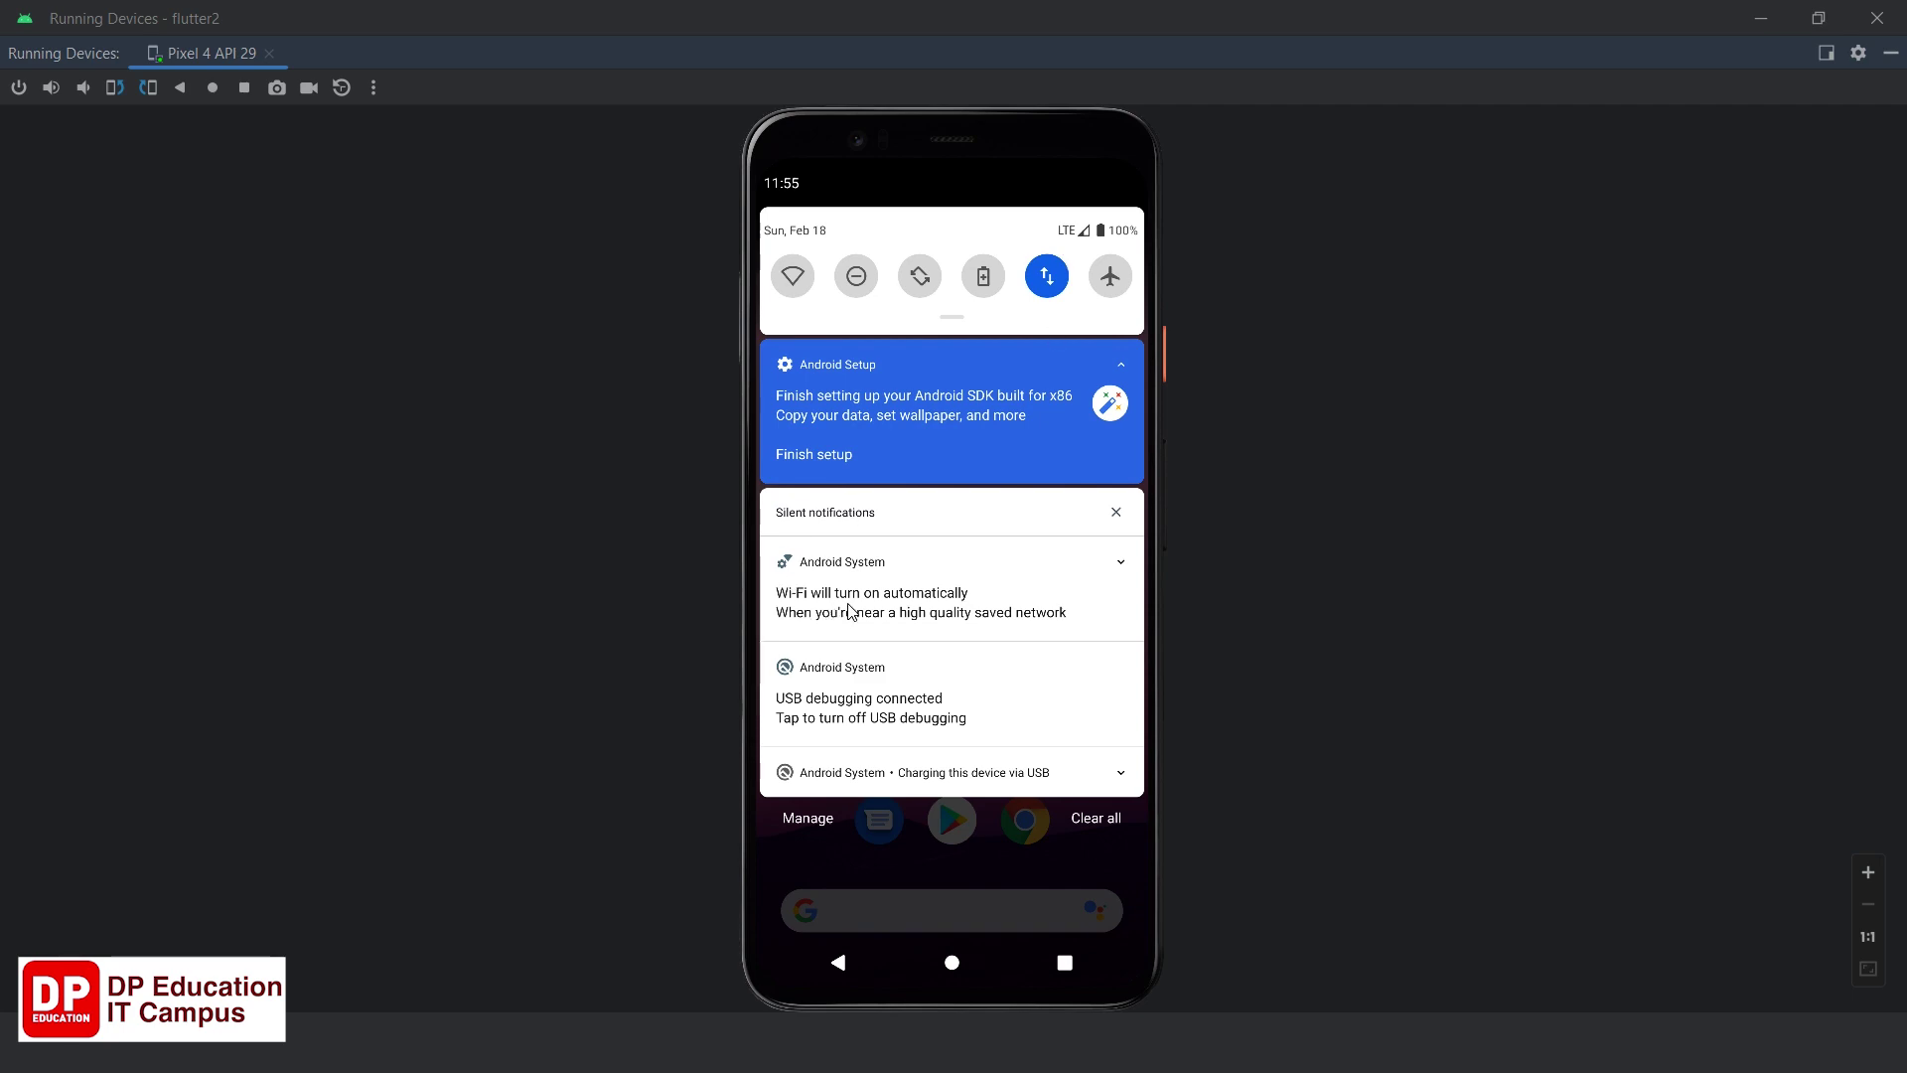
{"action": "left_click", "coordinate": [804, 270]}
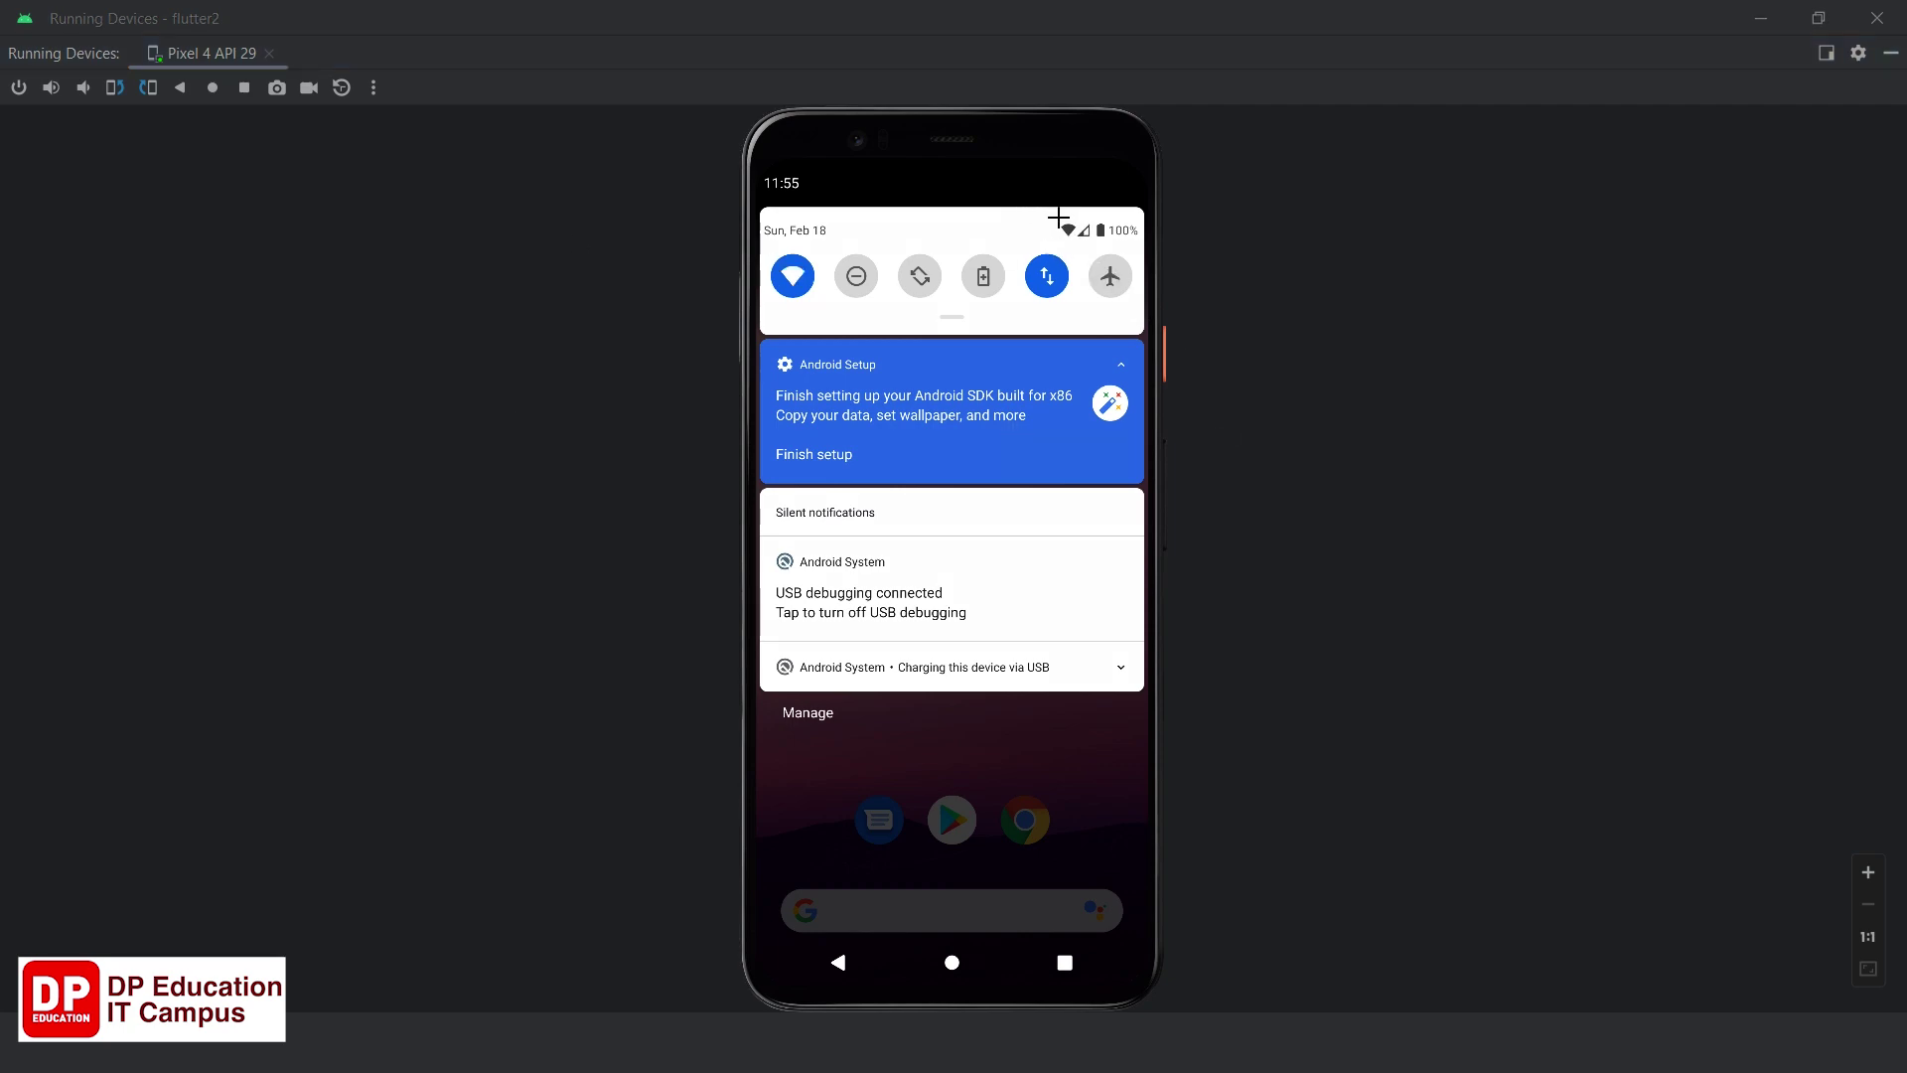
Close the notification shade, view the installed apps in the app drawer and return to the phone's home screen.
{"action": "left_click_drag", "start_coordinate": [1041, 211], "coordinate": [1094, 244]}
{"action": "key", "text": "ctrl+z"}
{"action": "left_click_drag", "start_coordinate": [992, 763], "coordinate": [1040, 239]}
{"action": "left_click_drag", "start_coordinate": [988, 708], "coordinate": [983, 289]}
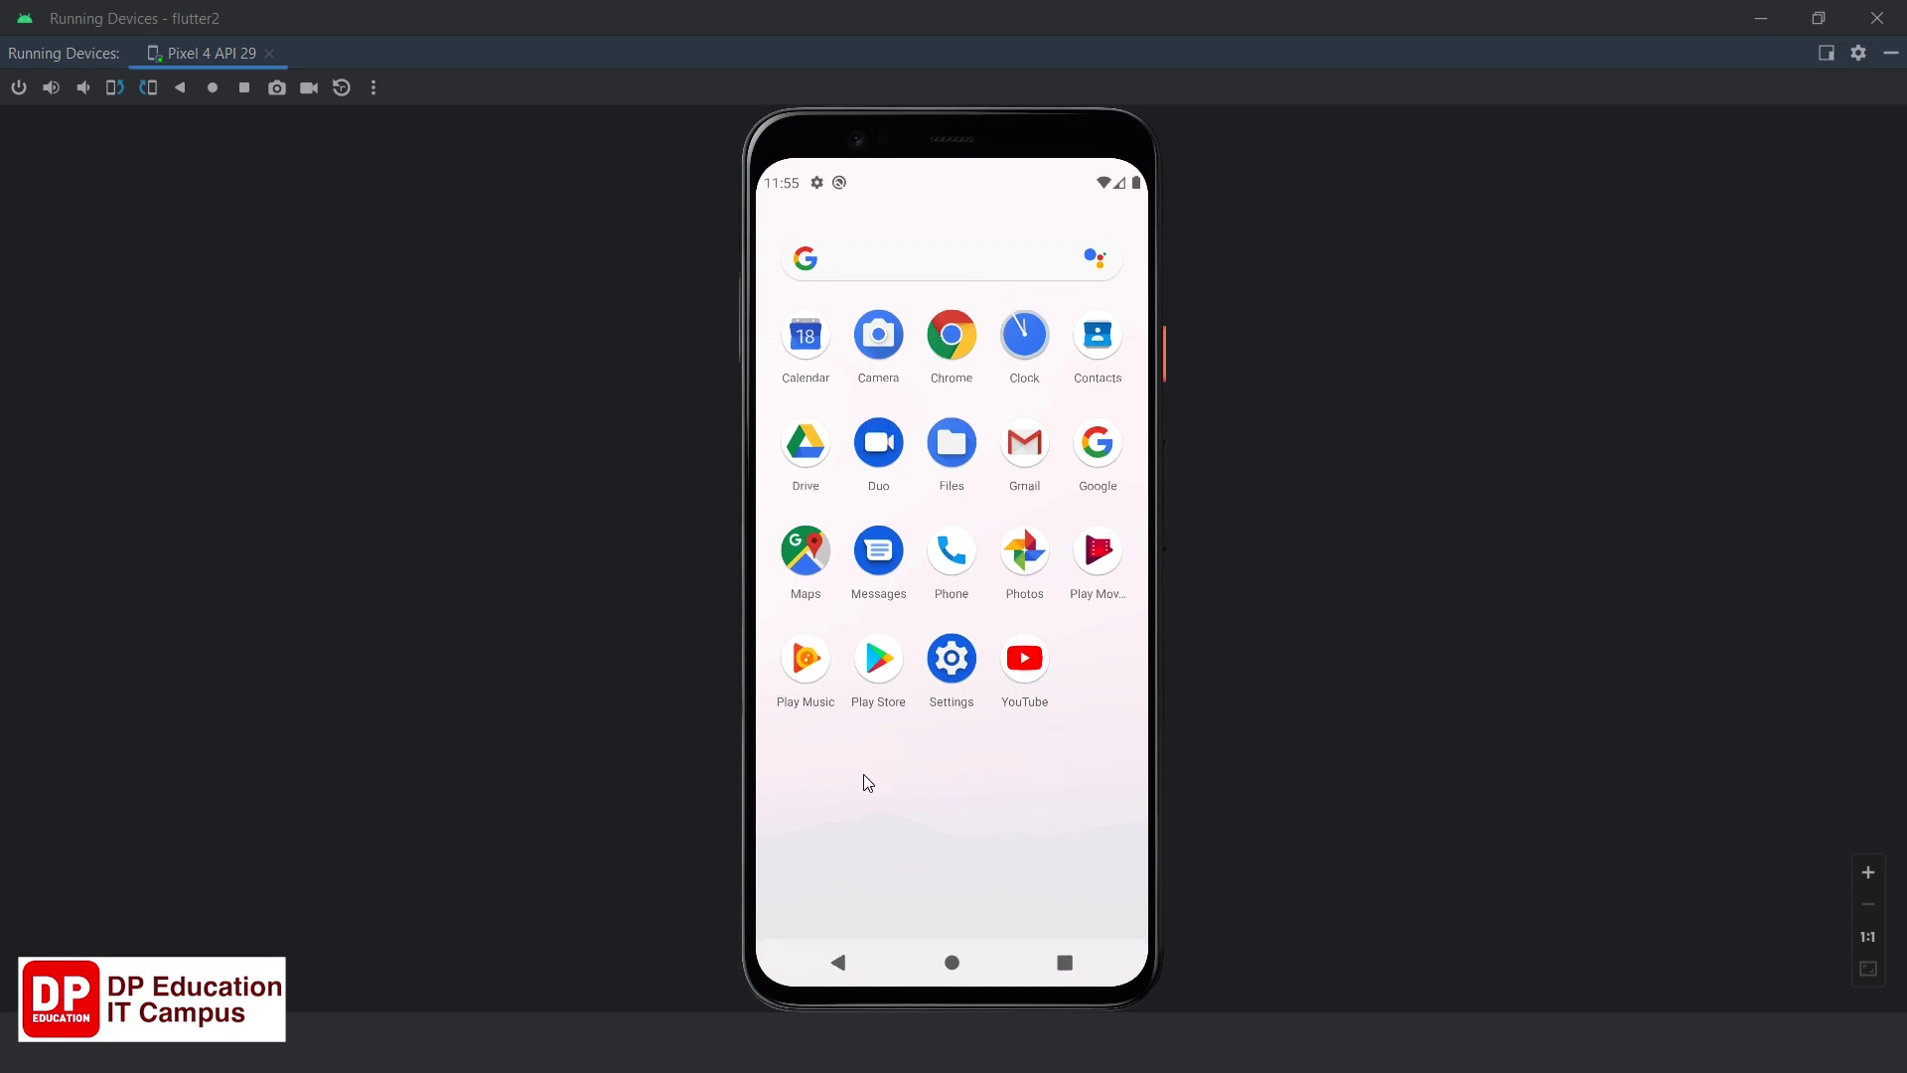
{"action": "mouse_move", "coordinate": [867, 782]}
{"action": "left_mouse_down"}
{"action": "mouse_move", "coordinate": [881, 586]}
{"action": "mouse_move", "coordinate": [882, 807]}
{"action": "mouse_move", "coordinate": [892, 789]}
{"action": "left_mouse_up"}
{"action": "left_click", "coordinate": [950, 964]}
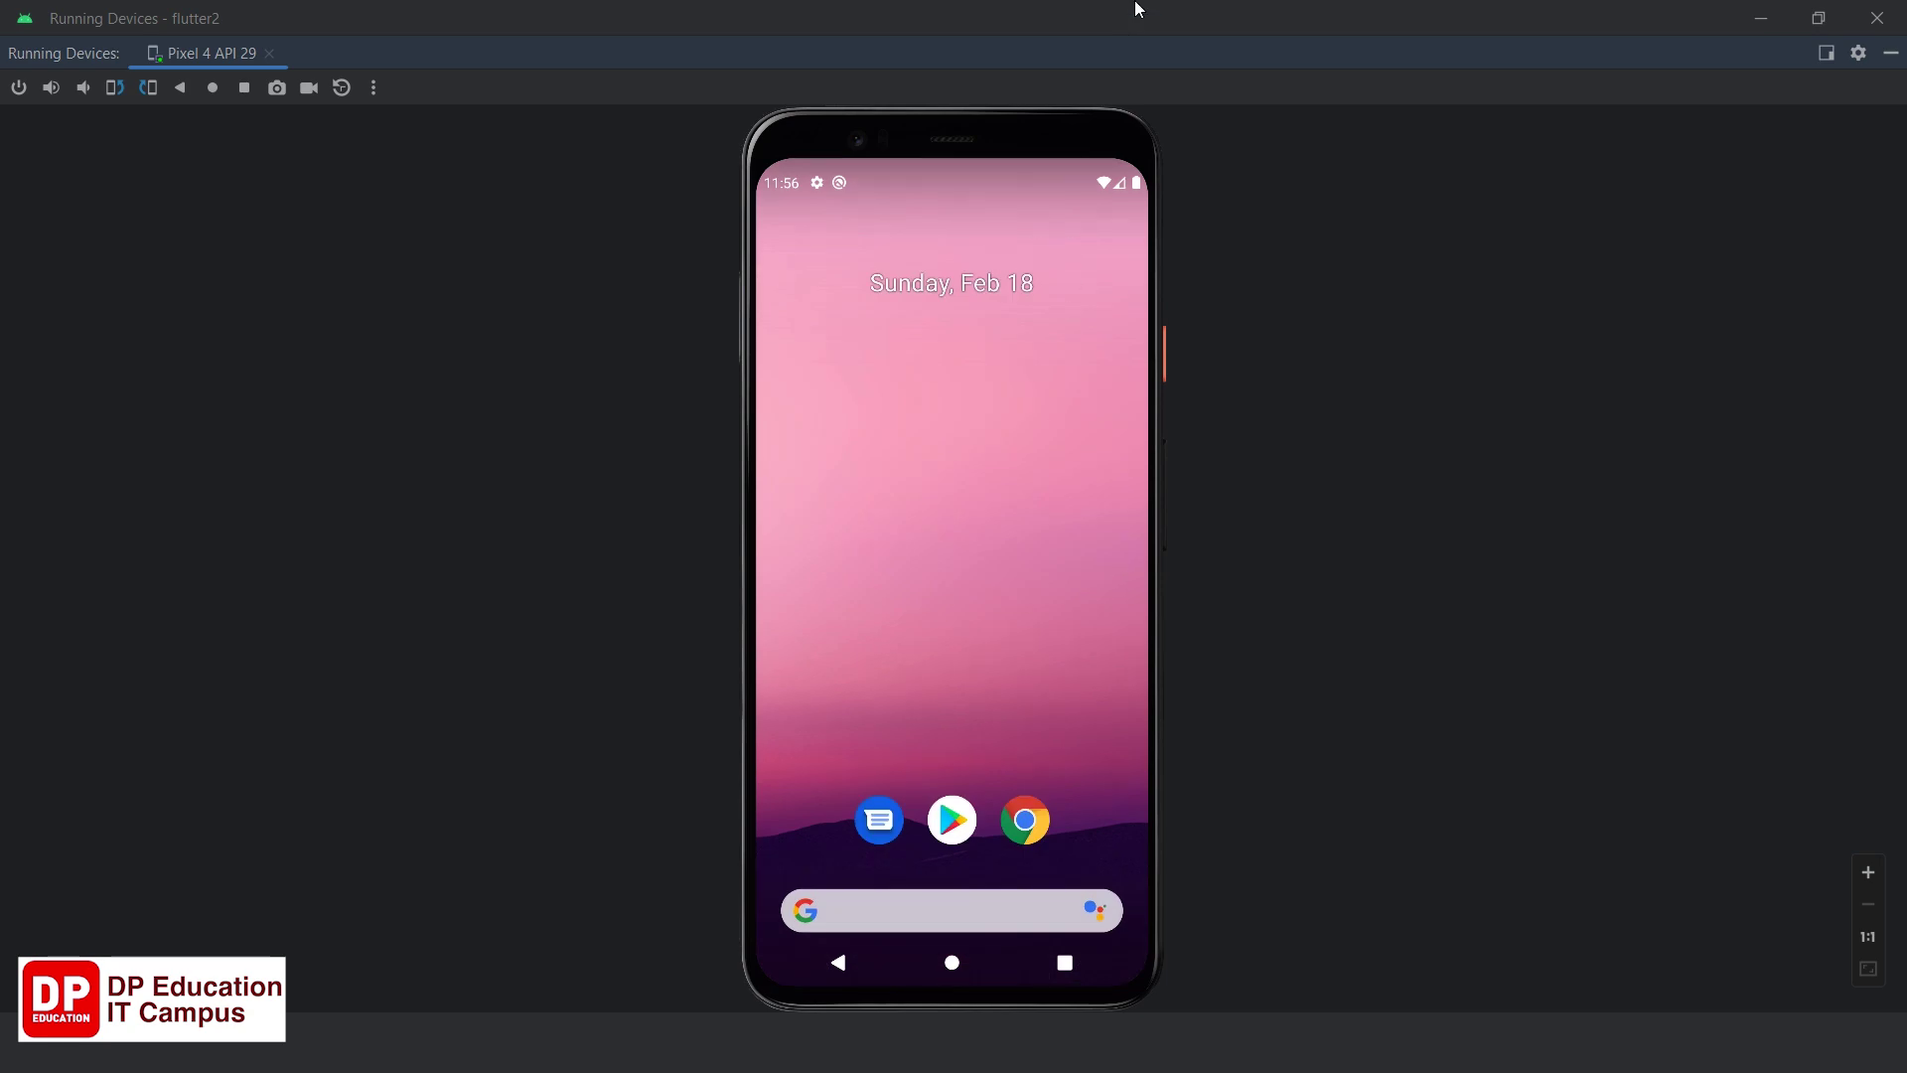
Restore the running device window to a smaller size, return to the main code window and narrow the project file tree.
{"action": "left_click_drag", "start_coordinate": [1140, 42], "coordinate": [1272, 114]}
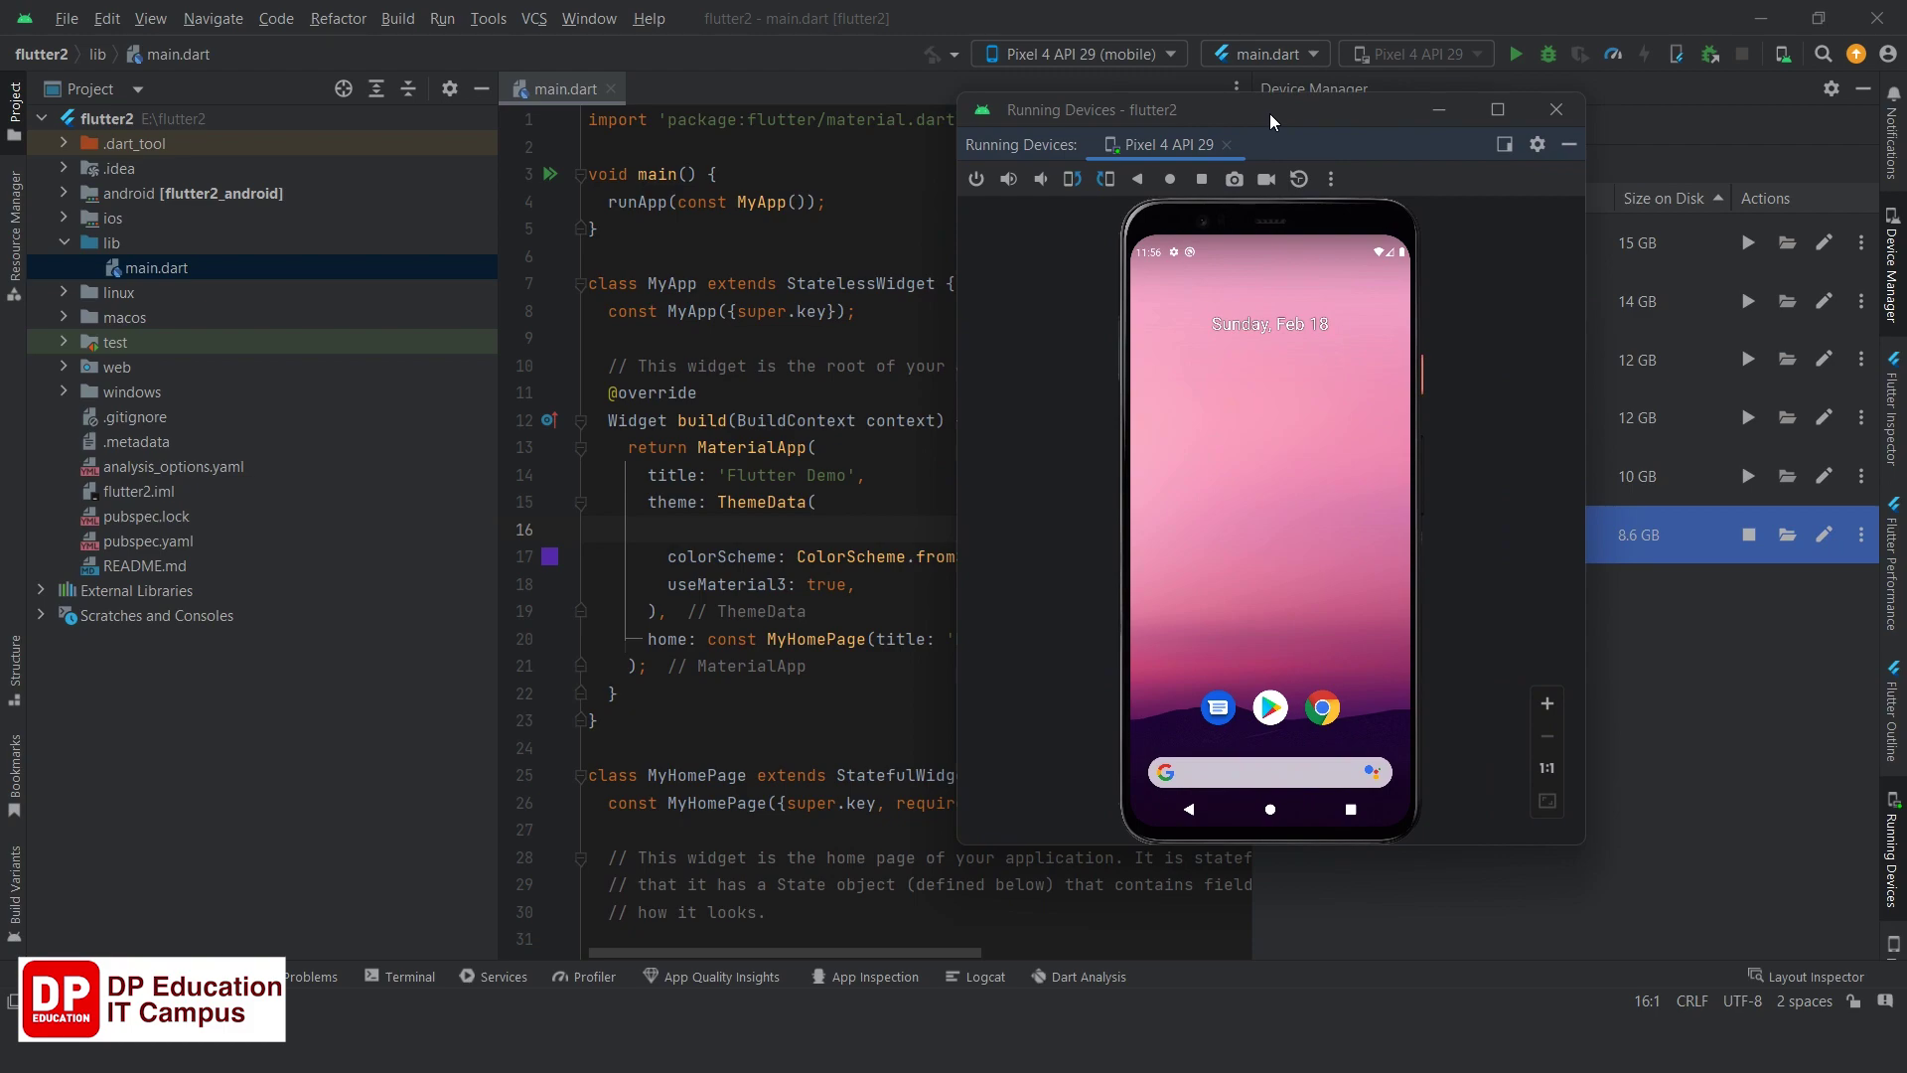
{"action": "left_click", "coordinate": [850, 75]}
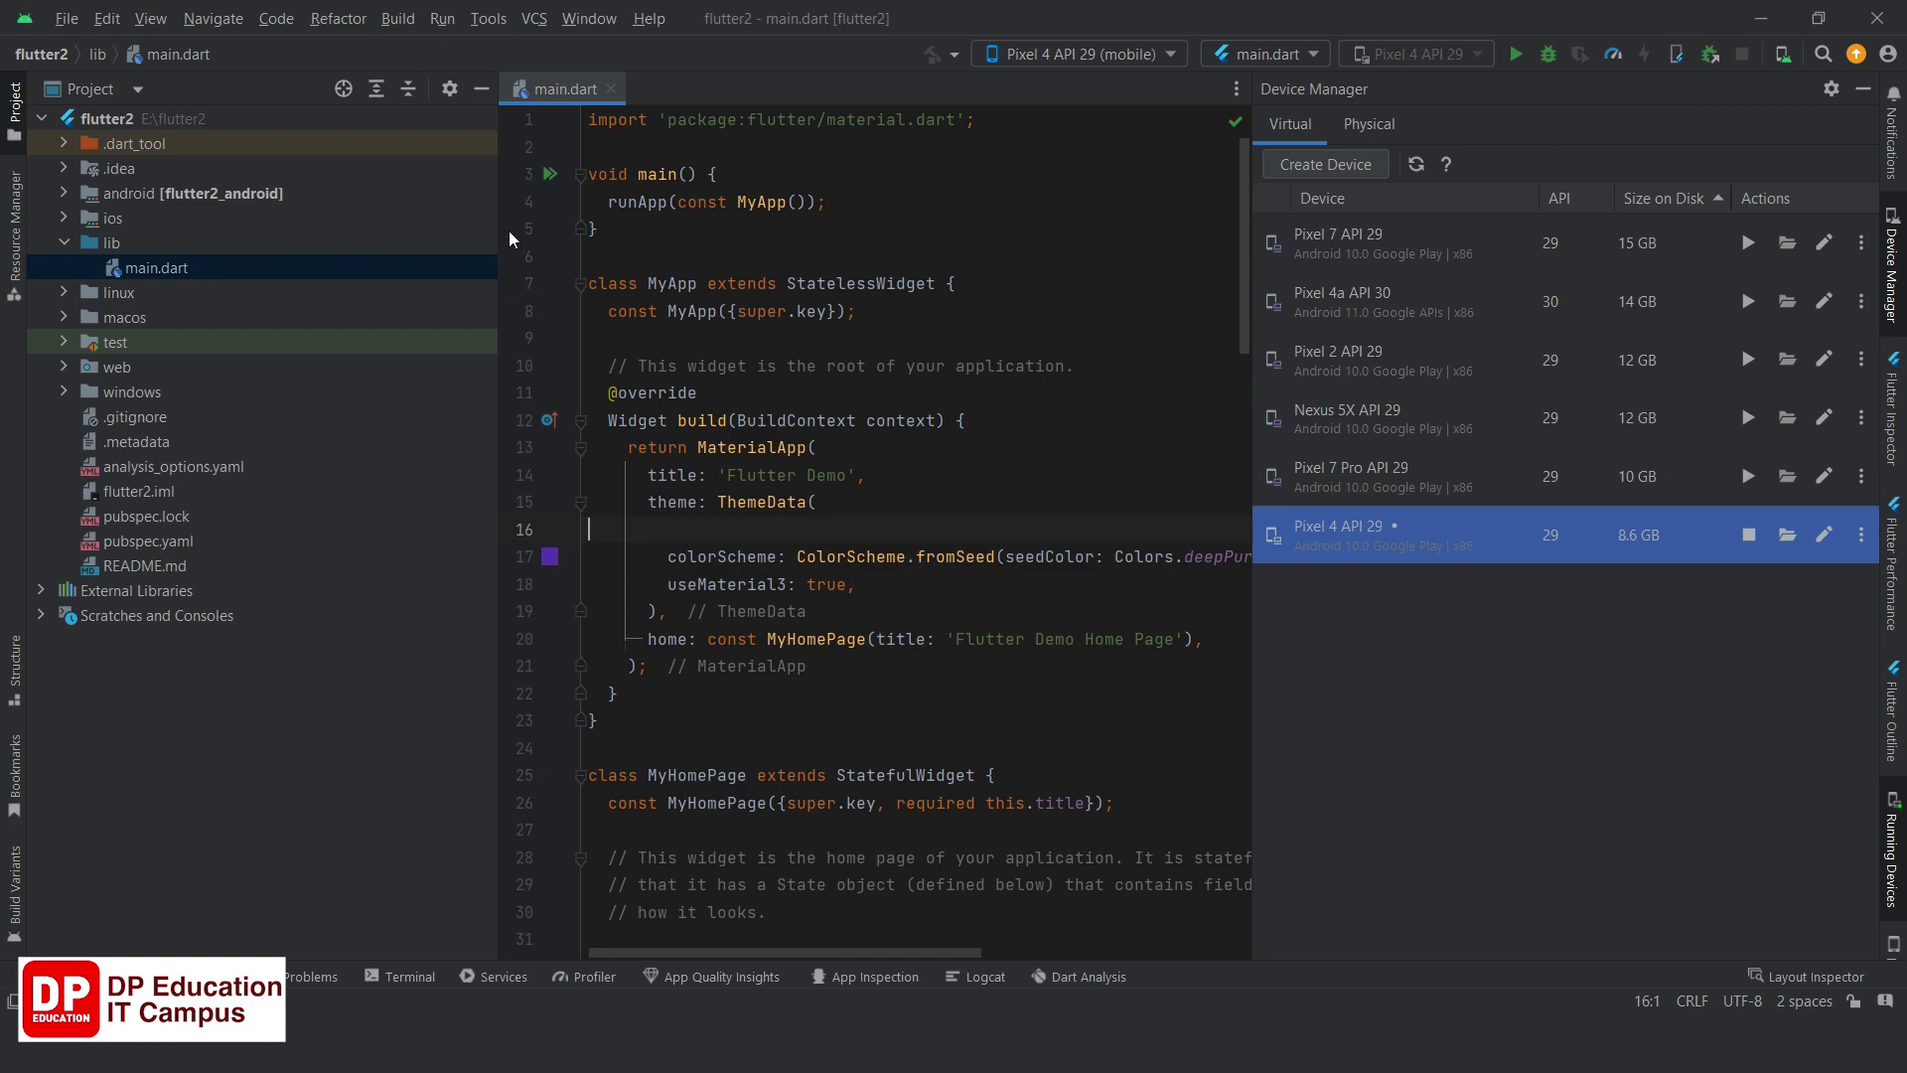
{"action": "left_click_drag", "start_coordinate": [498, 220], "coordinate": [198, 211]}
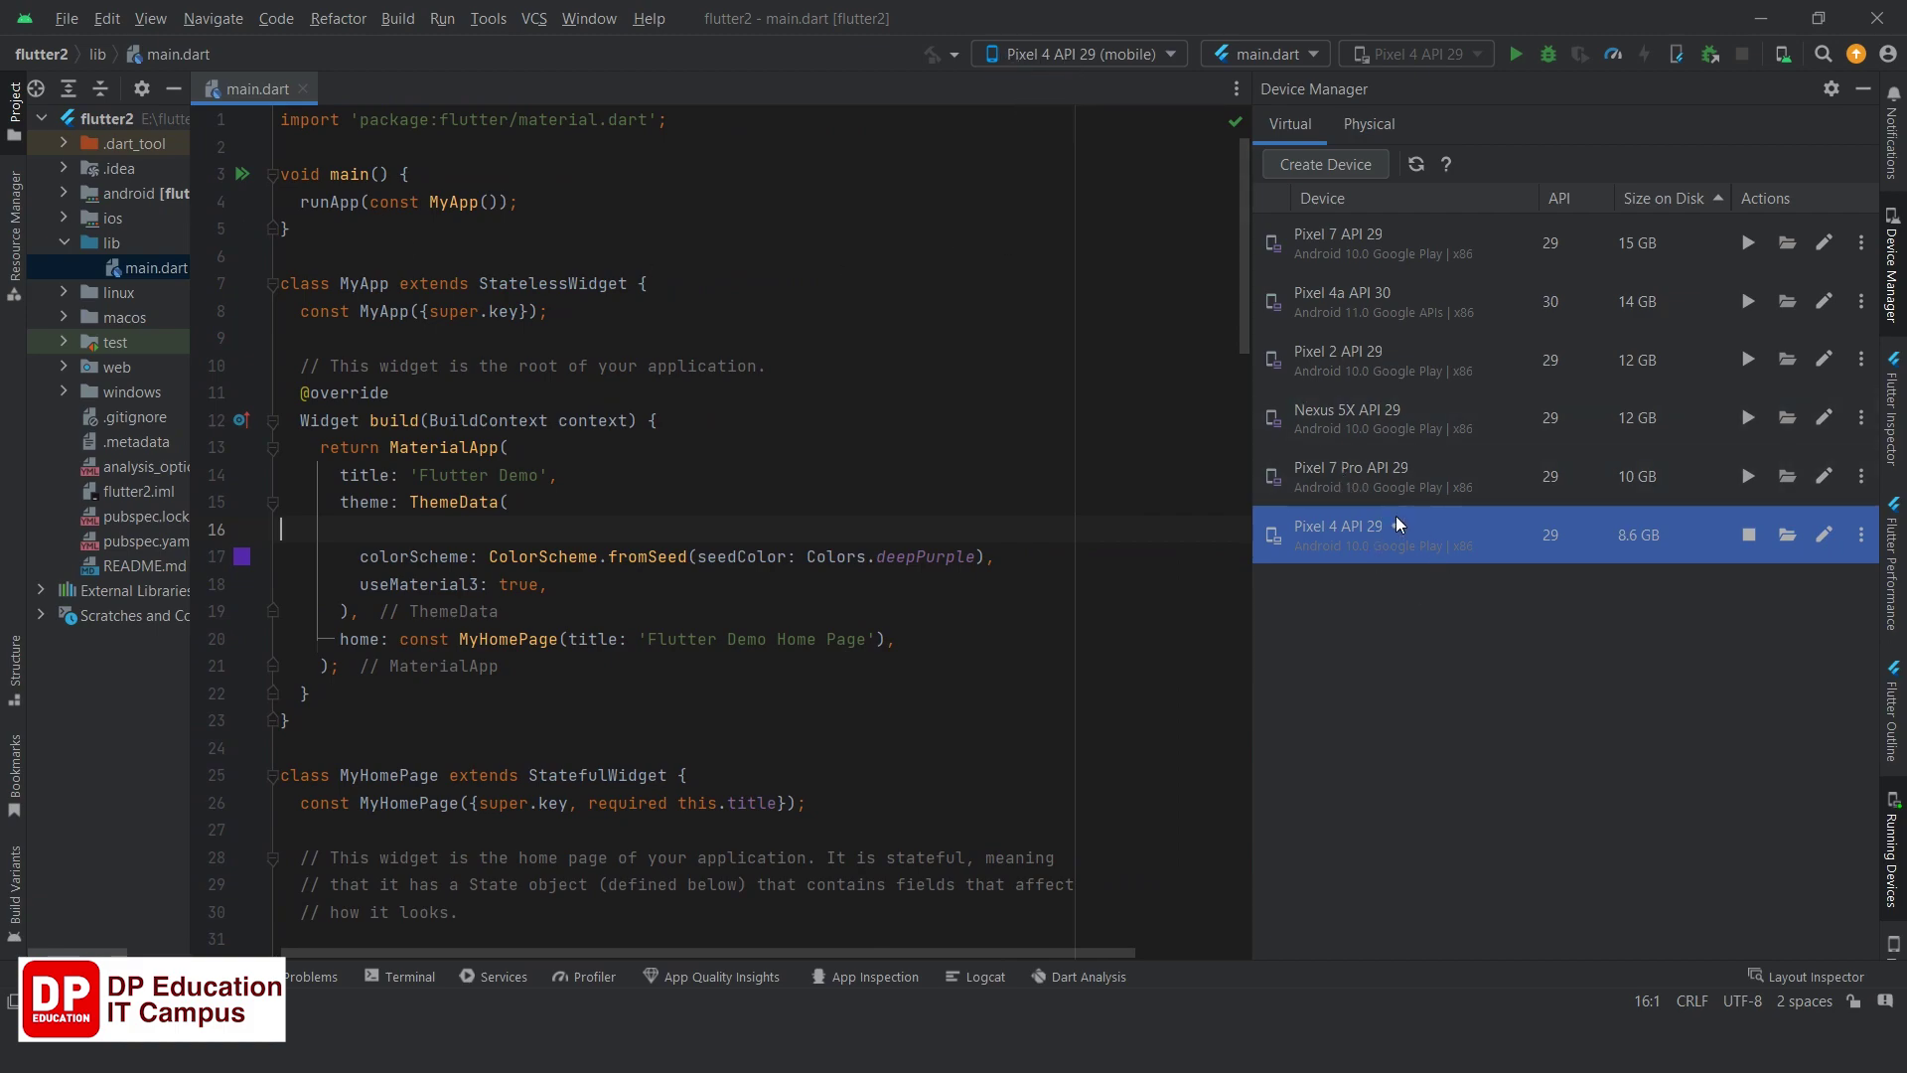
Run main.dart on the Pixel 4 API 29 (mobile) device and enlarge the run console.
{"action": "left_click", "coordinate": [1125, 47]}
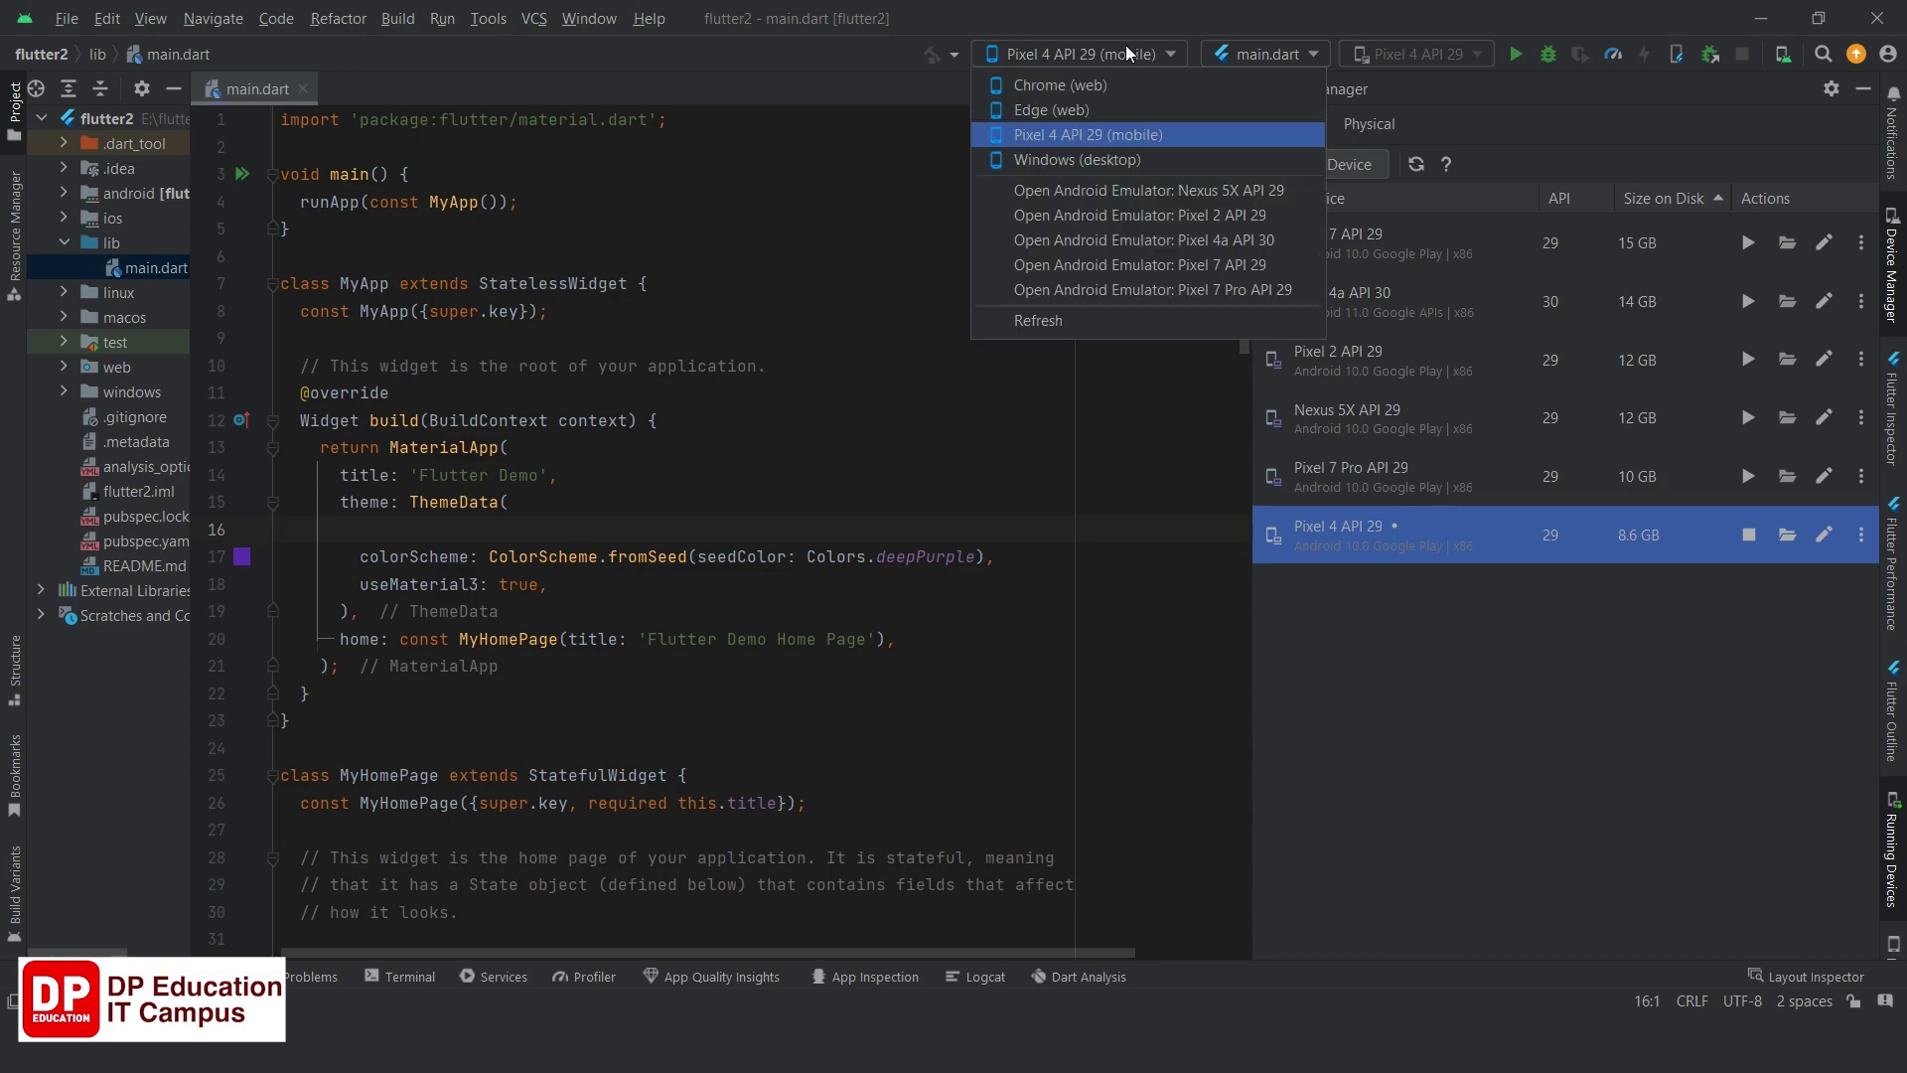
{"action": "left_click", "coordinate": [1090, 139]}
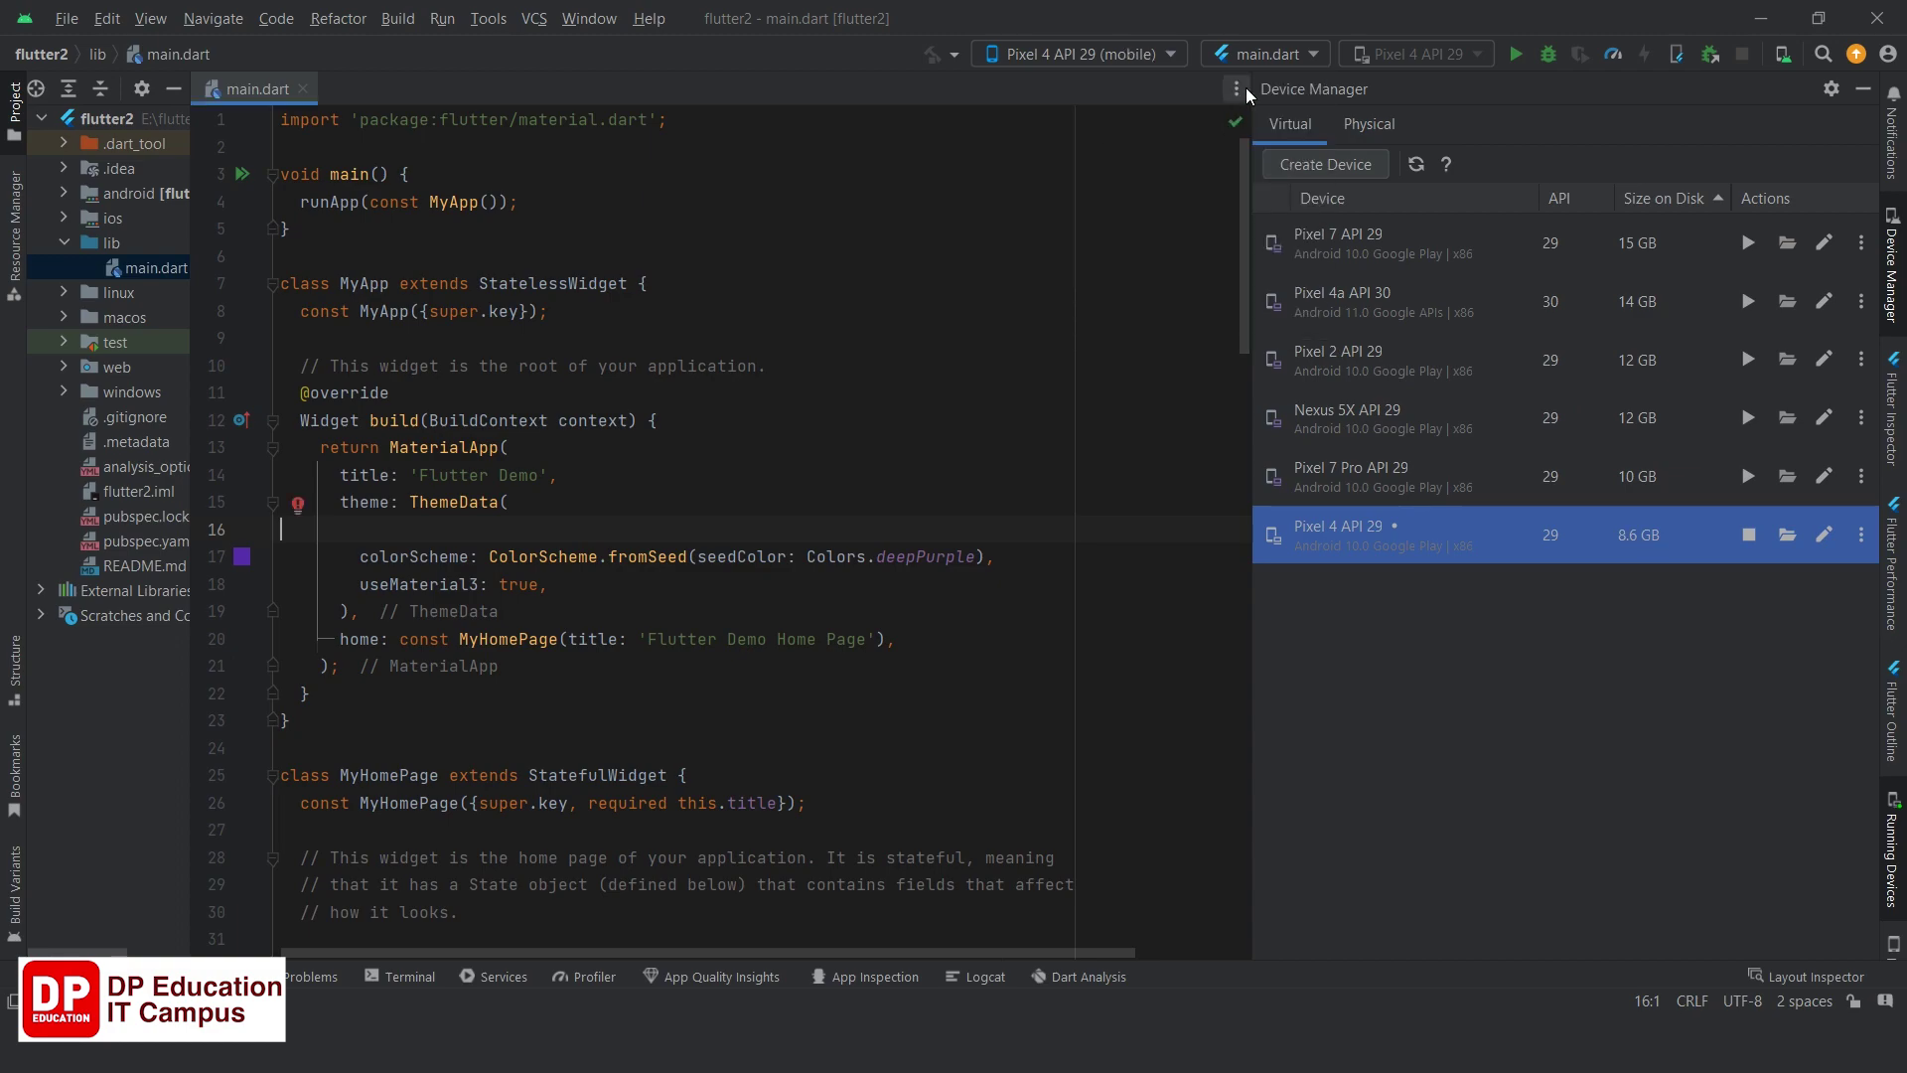
{"action": "left_click", "coordinate": [1251, 58]}
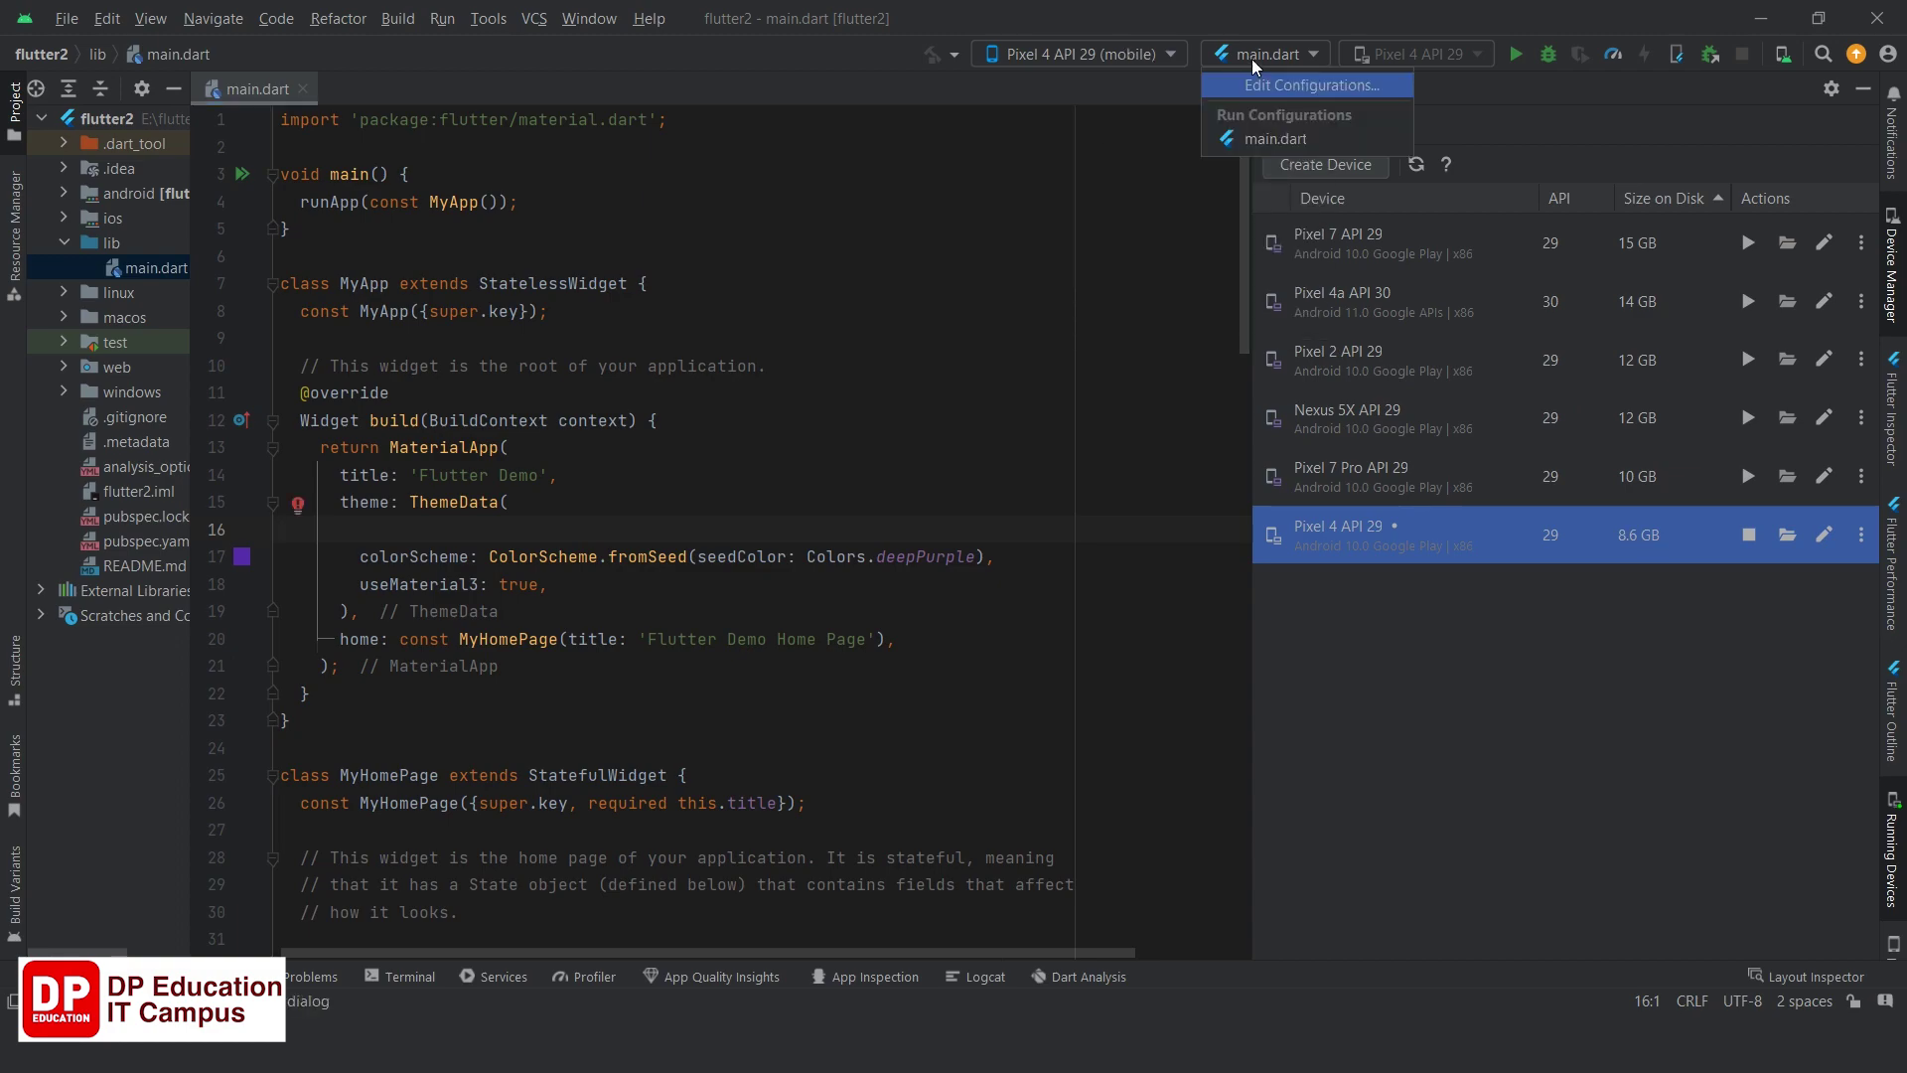
{"action": "left_click", "coordinate": [1260, 134]}
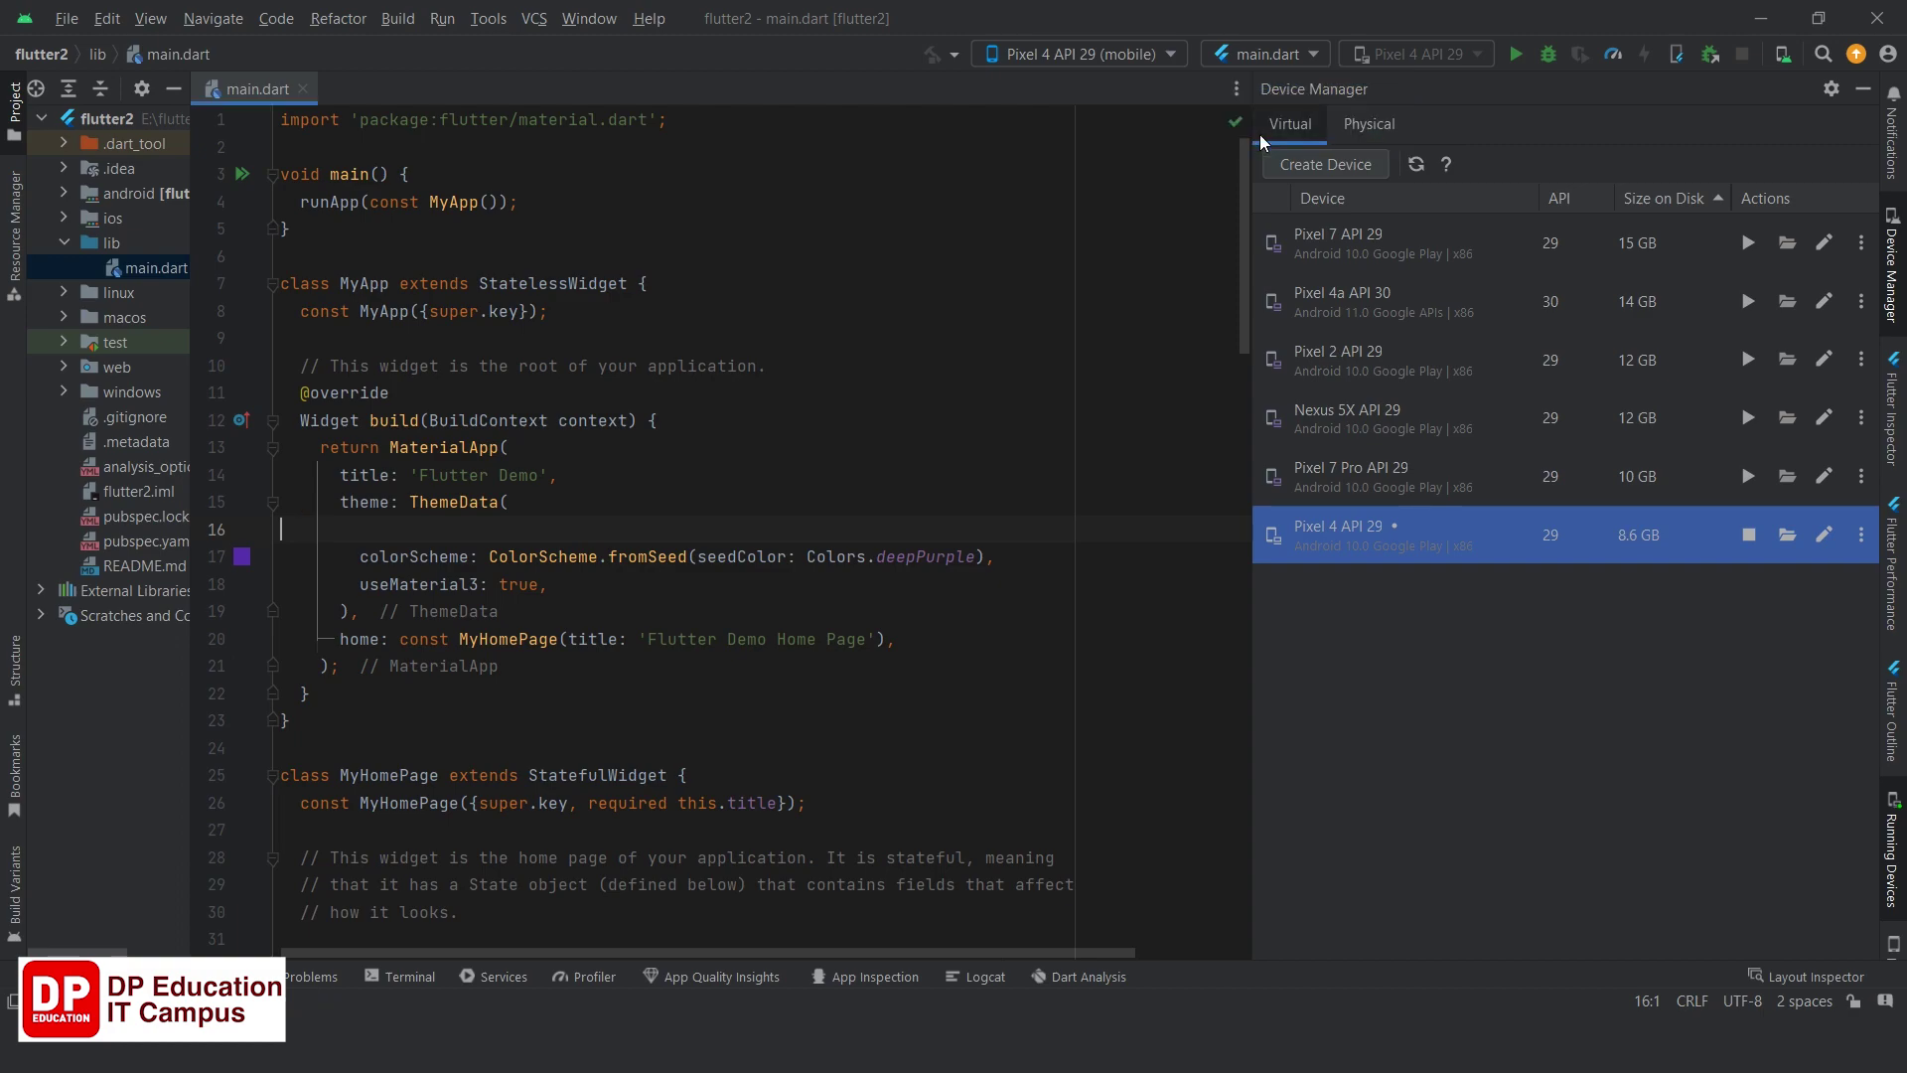
{"action": "left_click", "coordinate": [1518, 55]}
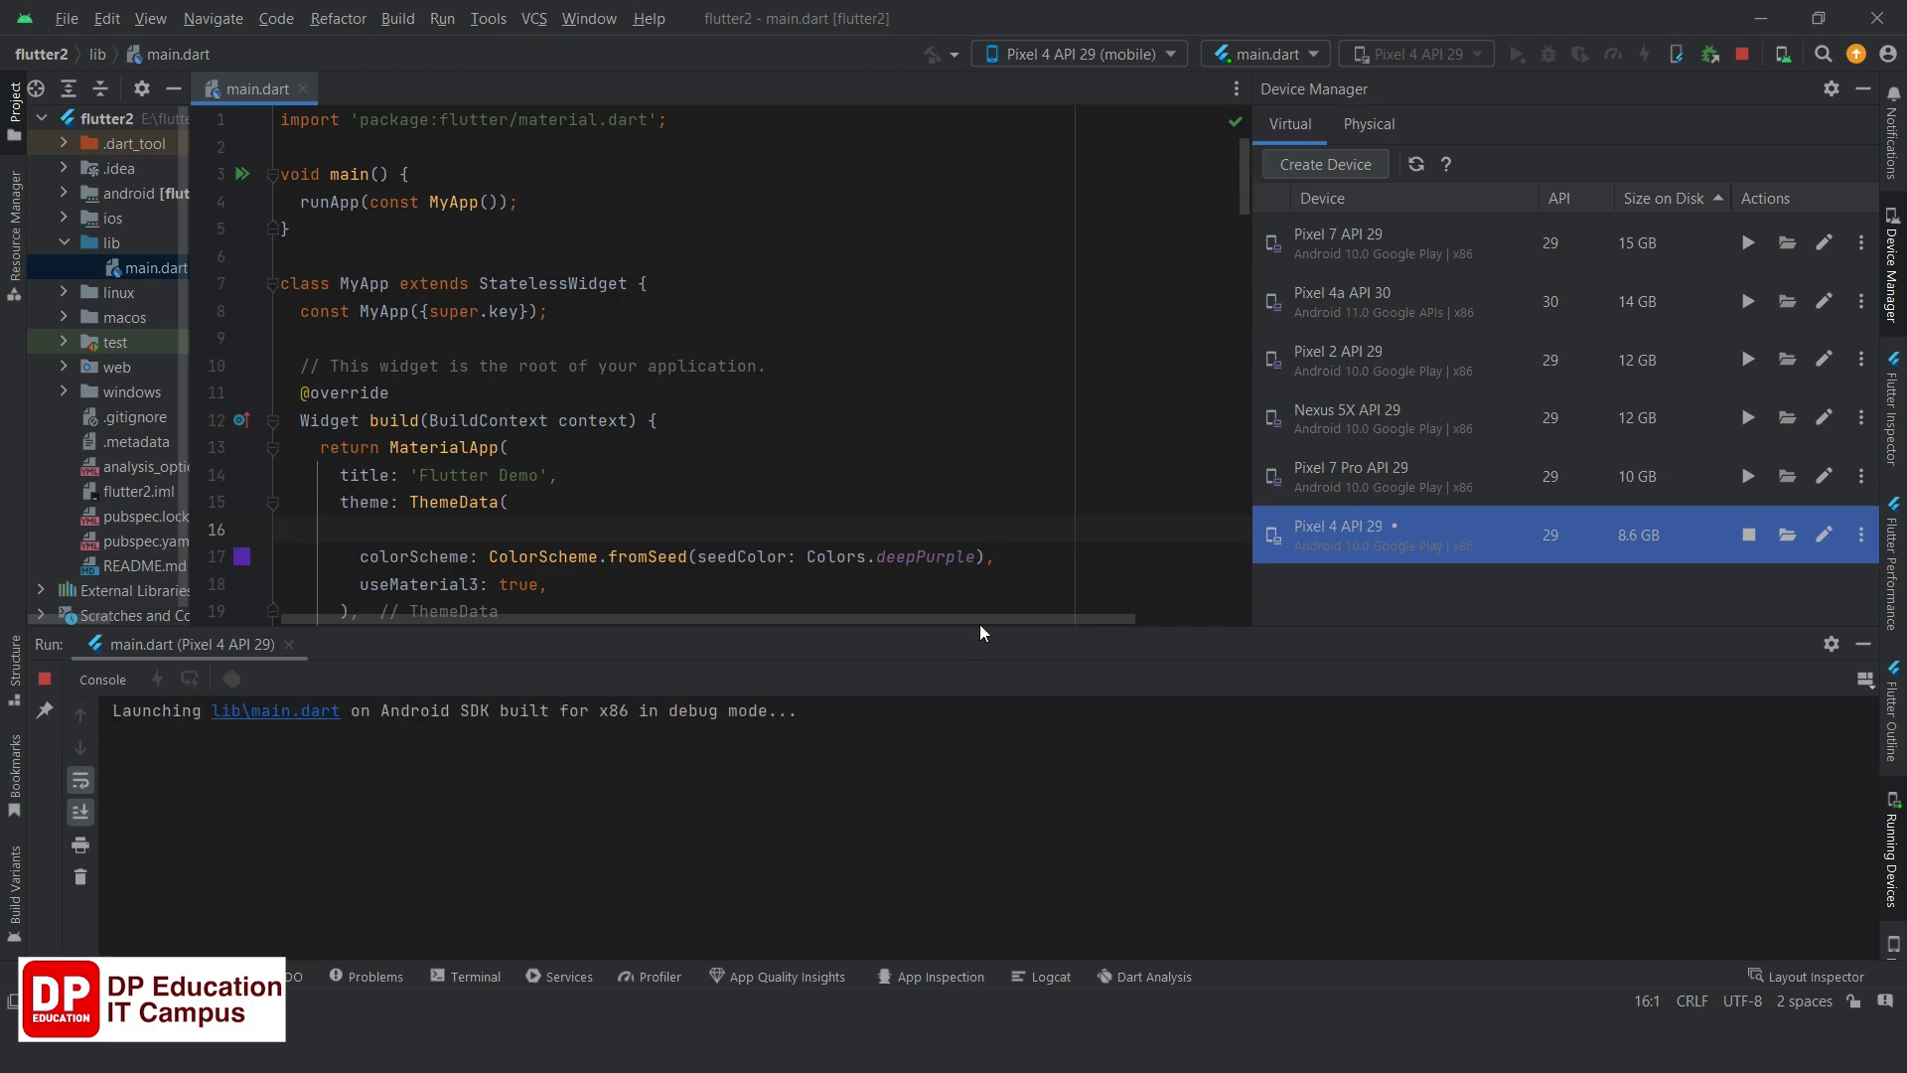
{"action": "left_click_drag", "start_coordinate": [1001, 478], "coordinate": [996, 226]}
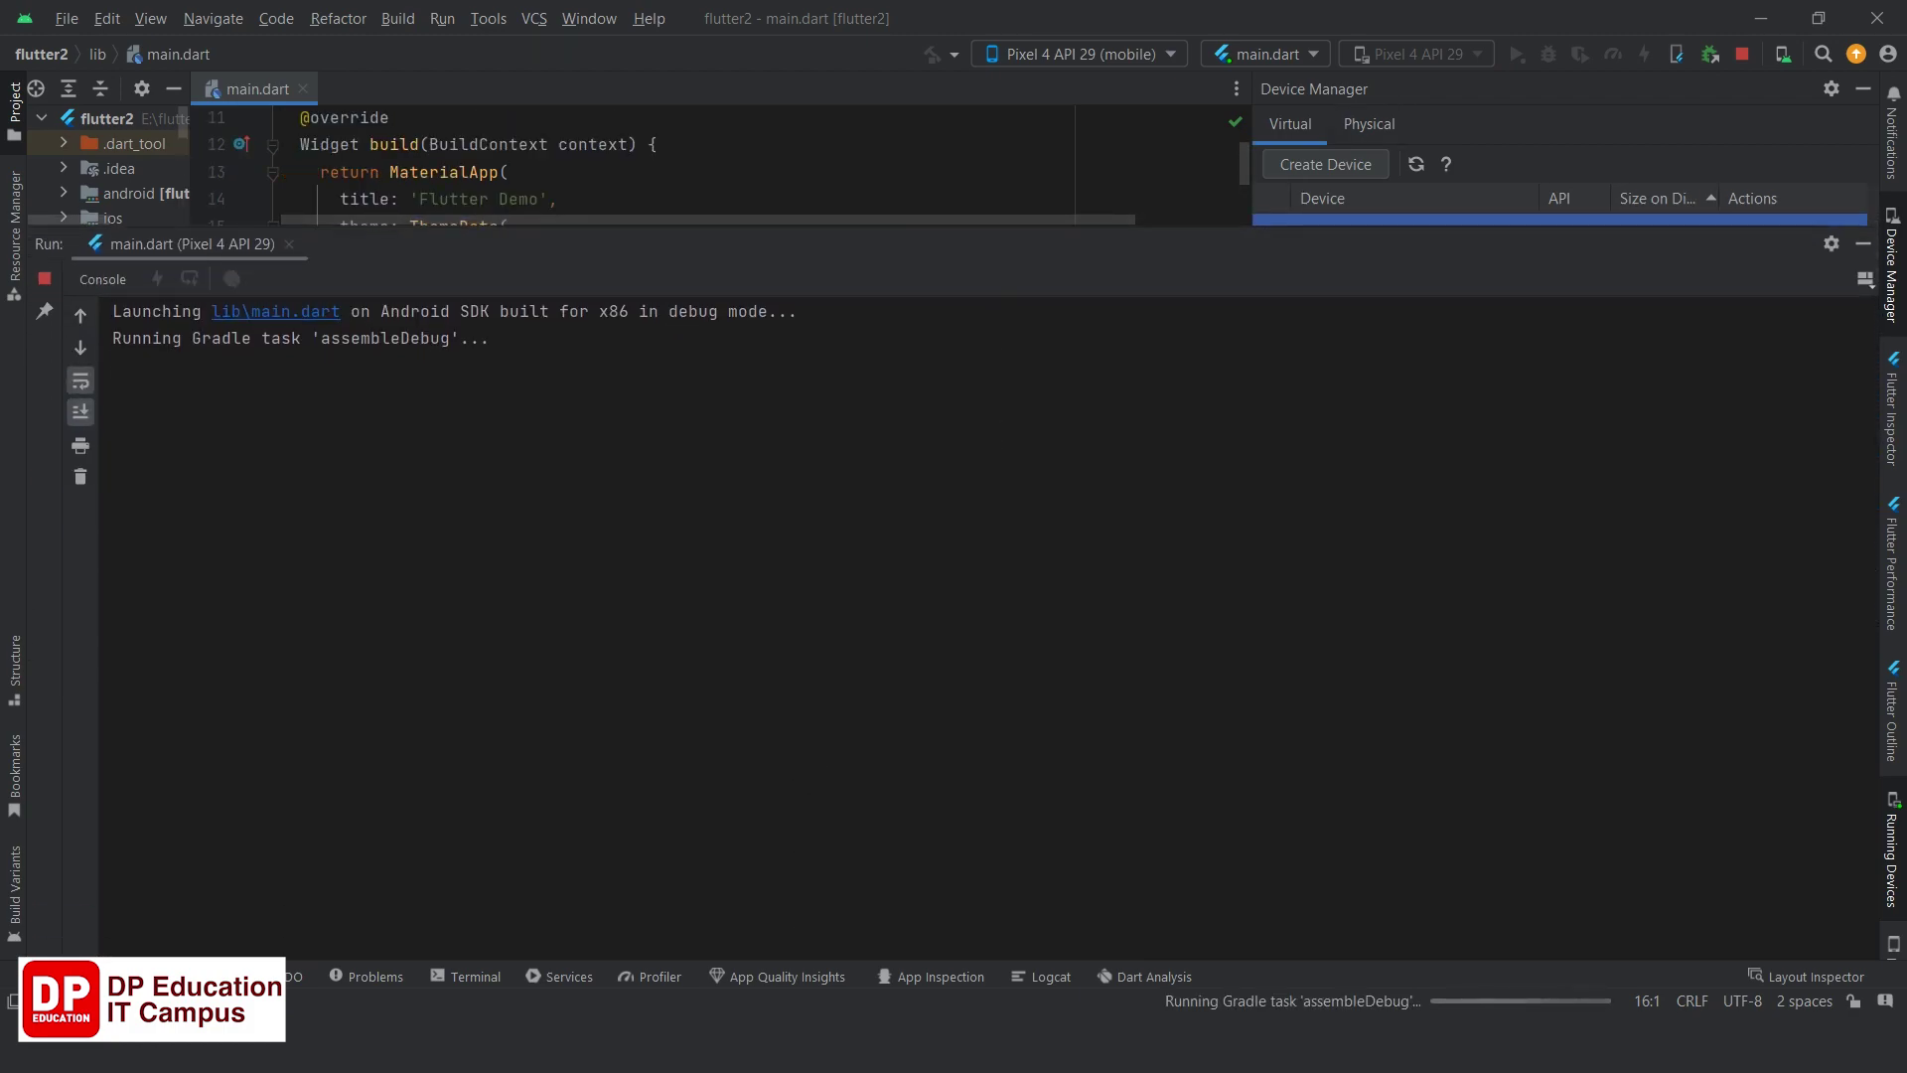
Bring up the running device window, move it beside the run console and enlarge it.
{"action": "mouse_move", "coordinate": [796, 1038]}
{"action": "left_click", "coordinate": [844, 914]}
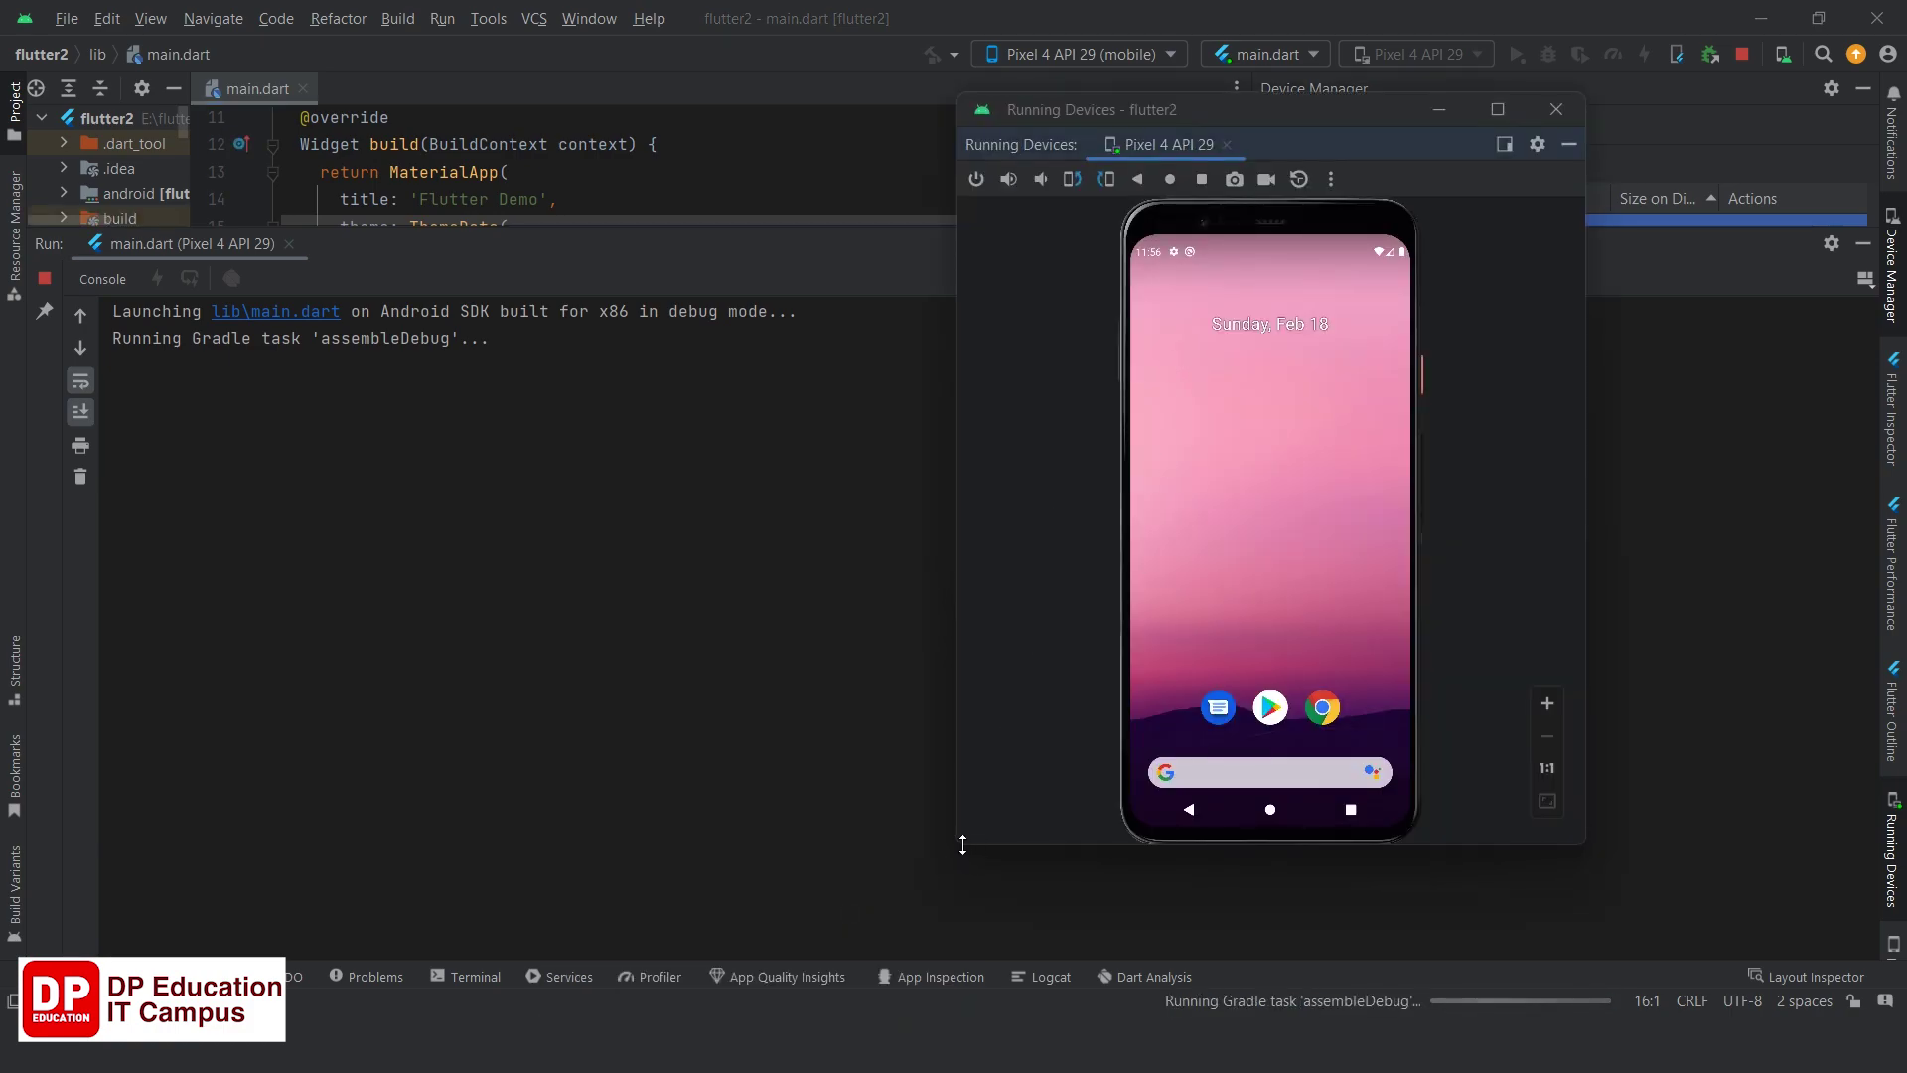
{"action": "left_click_drag", "start_coordinate": [959, 845], "coordinate": [952, 957]}
{"action": "left_click_drag", "start_coordinate": [1277, 119], "coordinate": [1583, 40]}
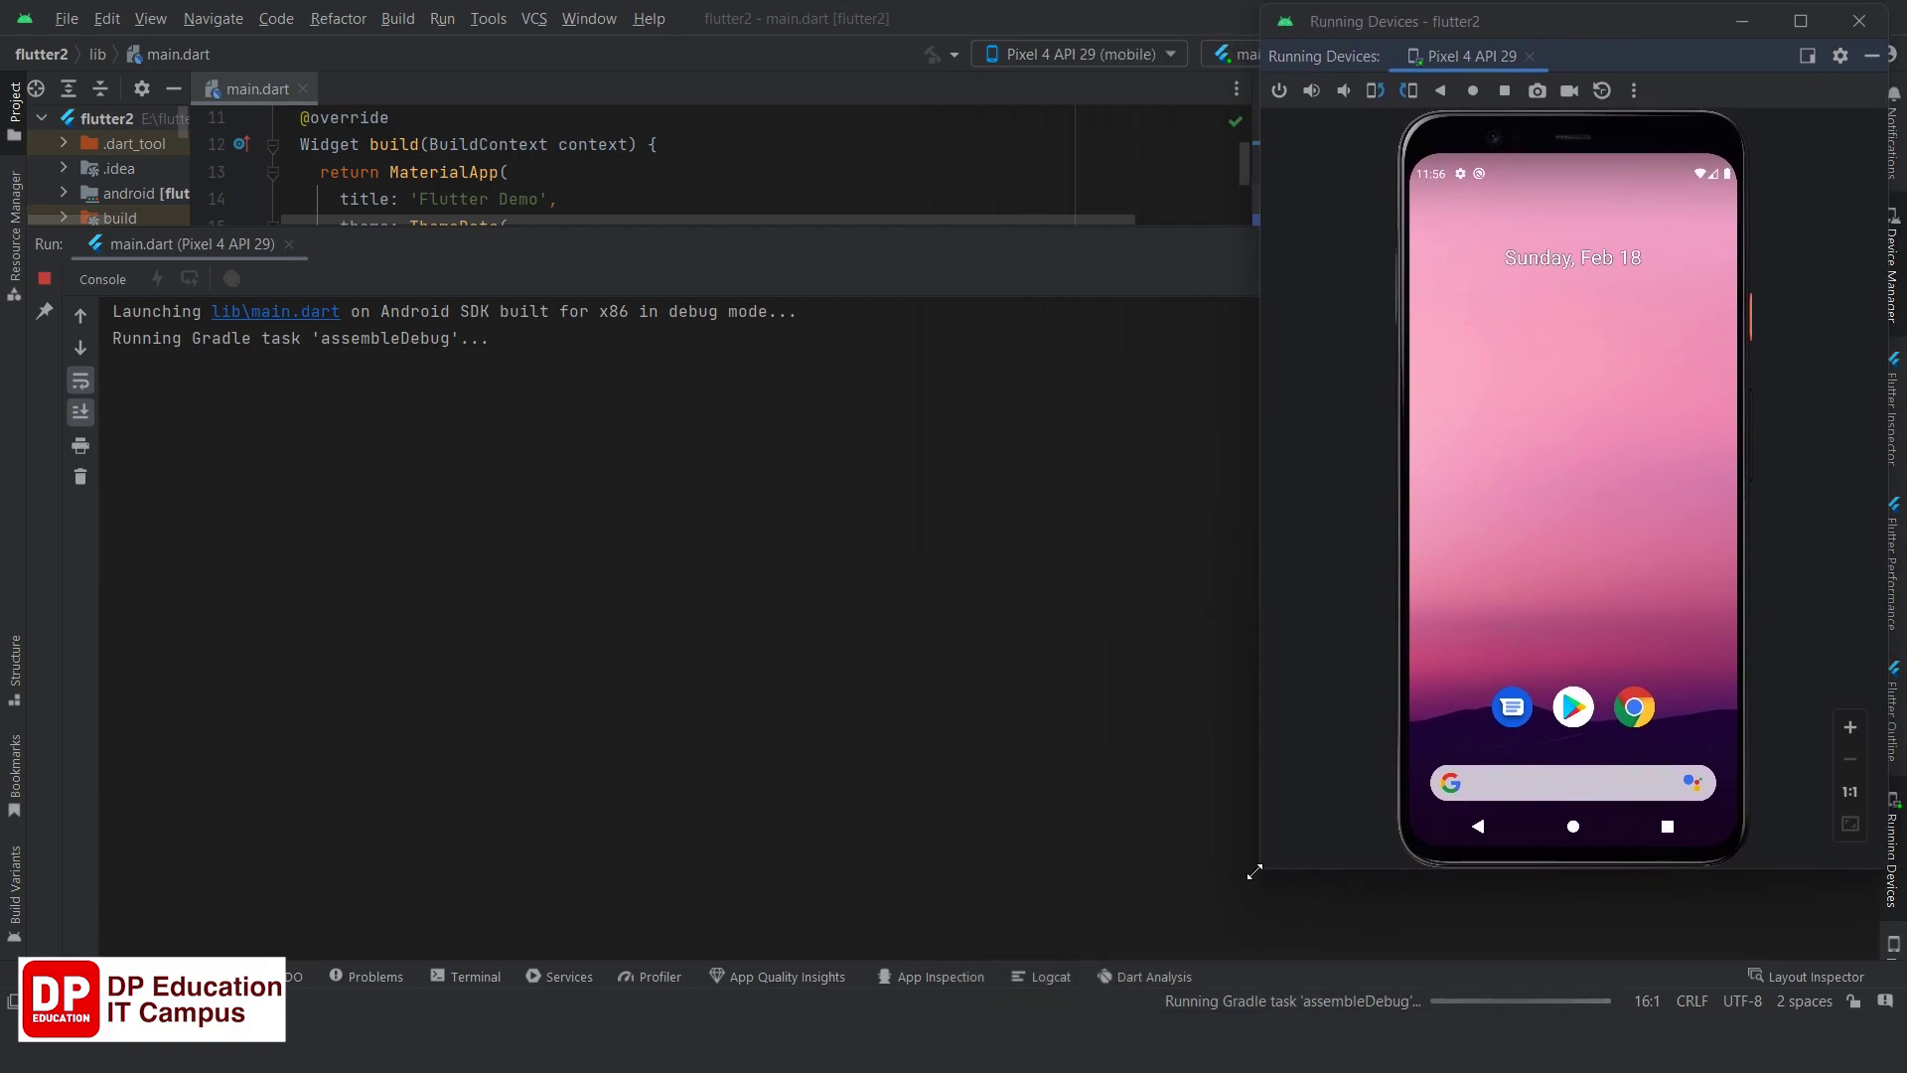
{"action": "left_click_drag", "start_coordinate": [1260, 864], "coordinate": [1138, 1008]}
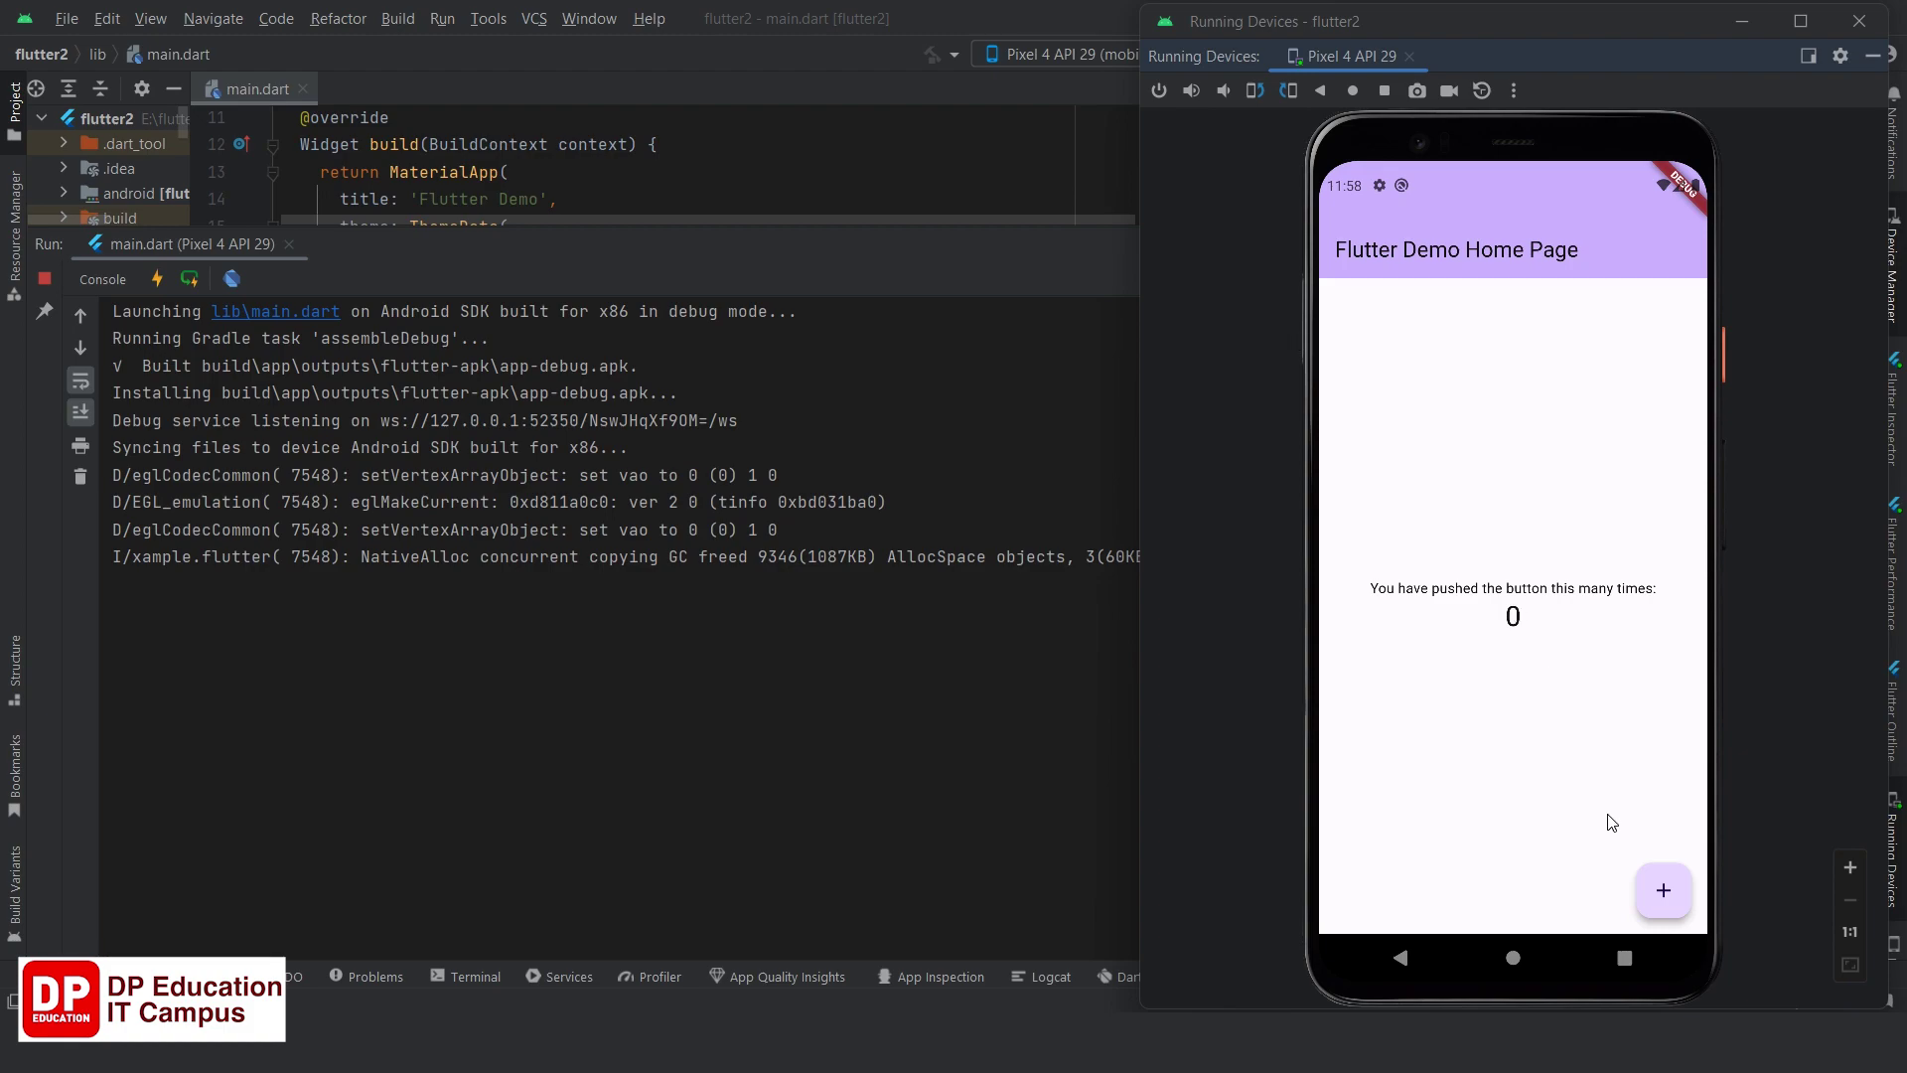
Increase the demo app's counter three times on the virtual phone.
{"action": "left_click", "coordinate": [1679, 894]}
{"action": "left_click", "coordinate": [1657, 894]}
{"action": "left_click", "coordinate": [1655, 894]}
Shrink the run console and hide the Device Manager to widen the code editor.
{"action": "left_click_drag", "start_coordinate": [892, 237], "coordinate": [890, 790]}
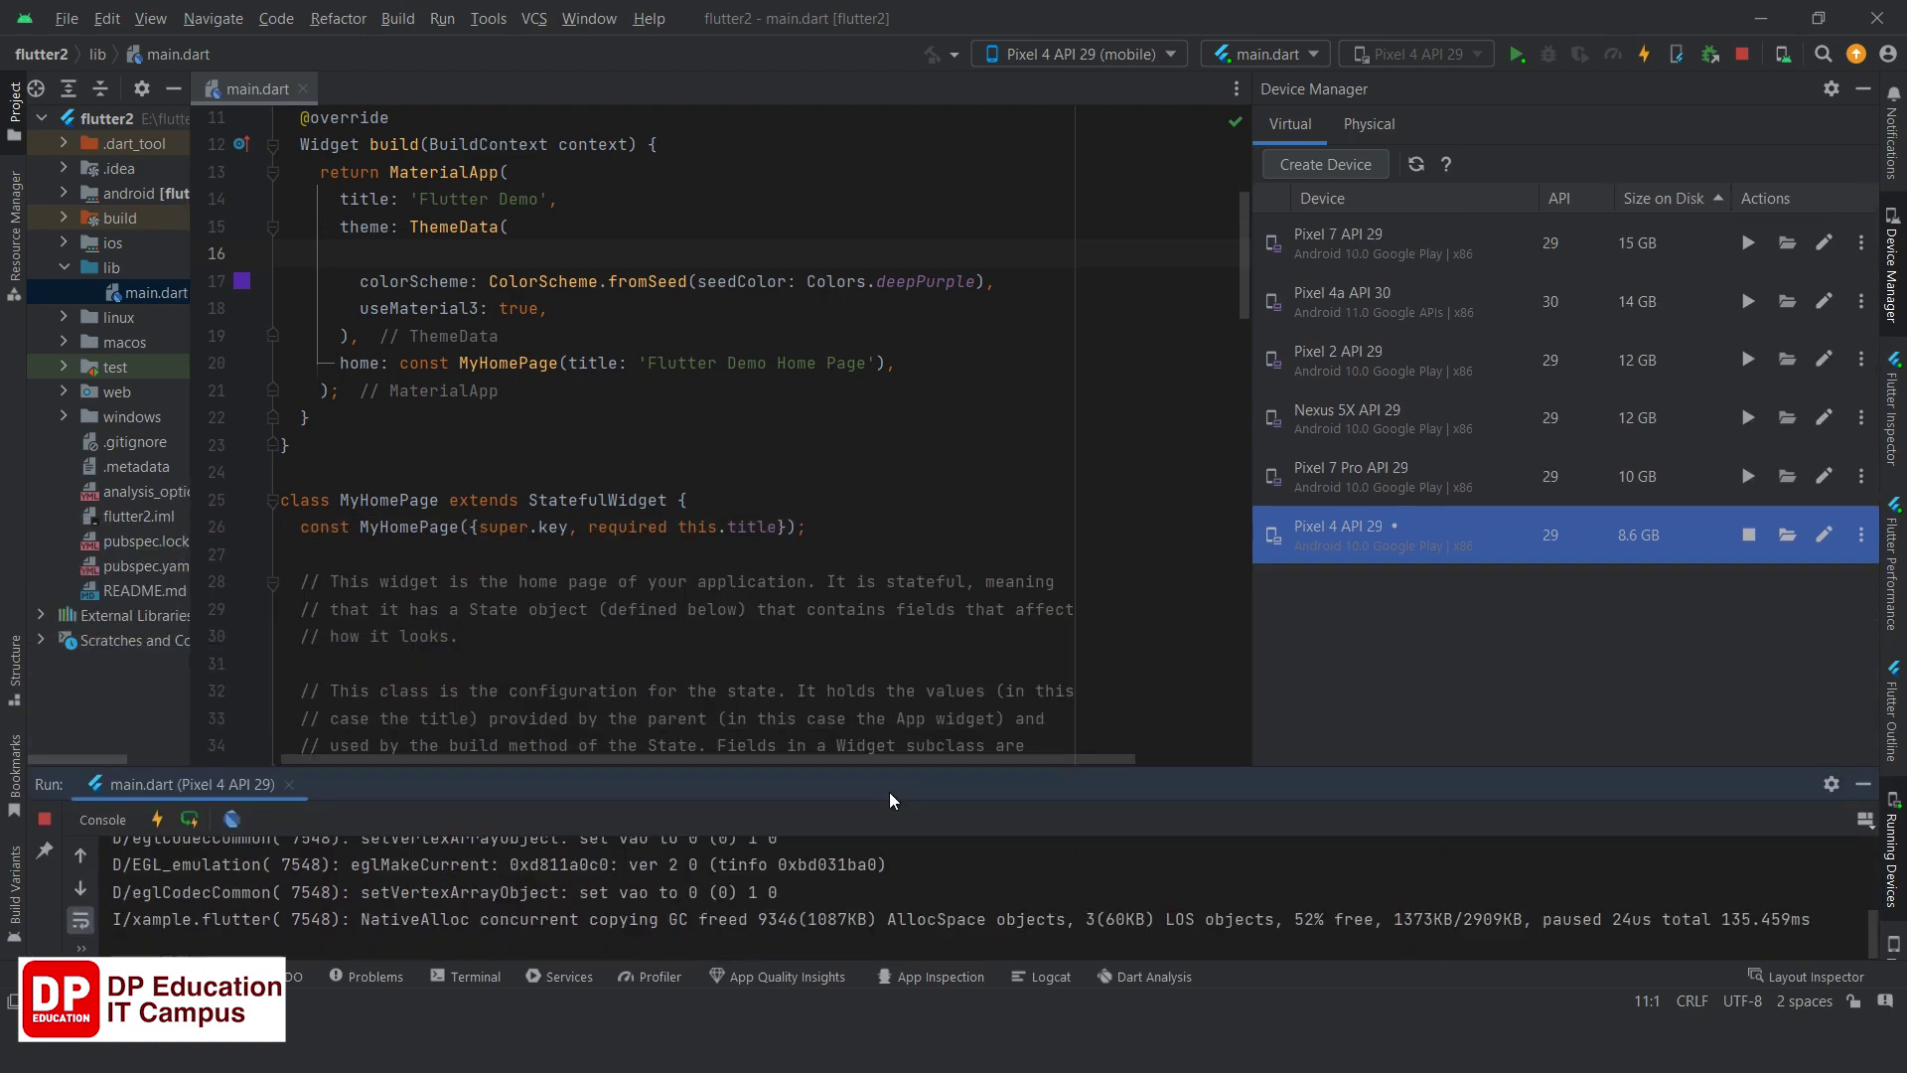
{"action": "left_click", "coordinate": [1895, 235]}
{"action": "left_click", "coordinate": [1897, 235]}
{"action": "left_click", "coordinate": [1897, 235]}
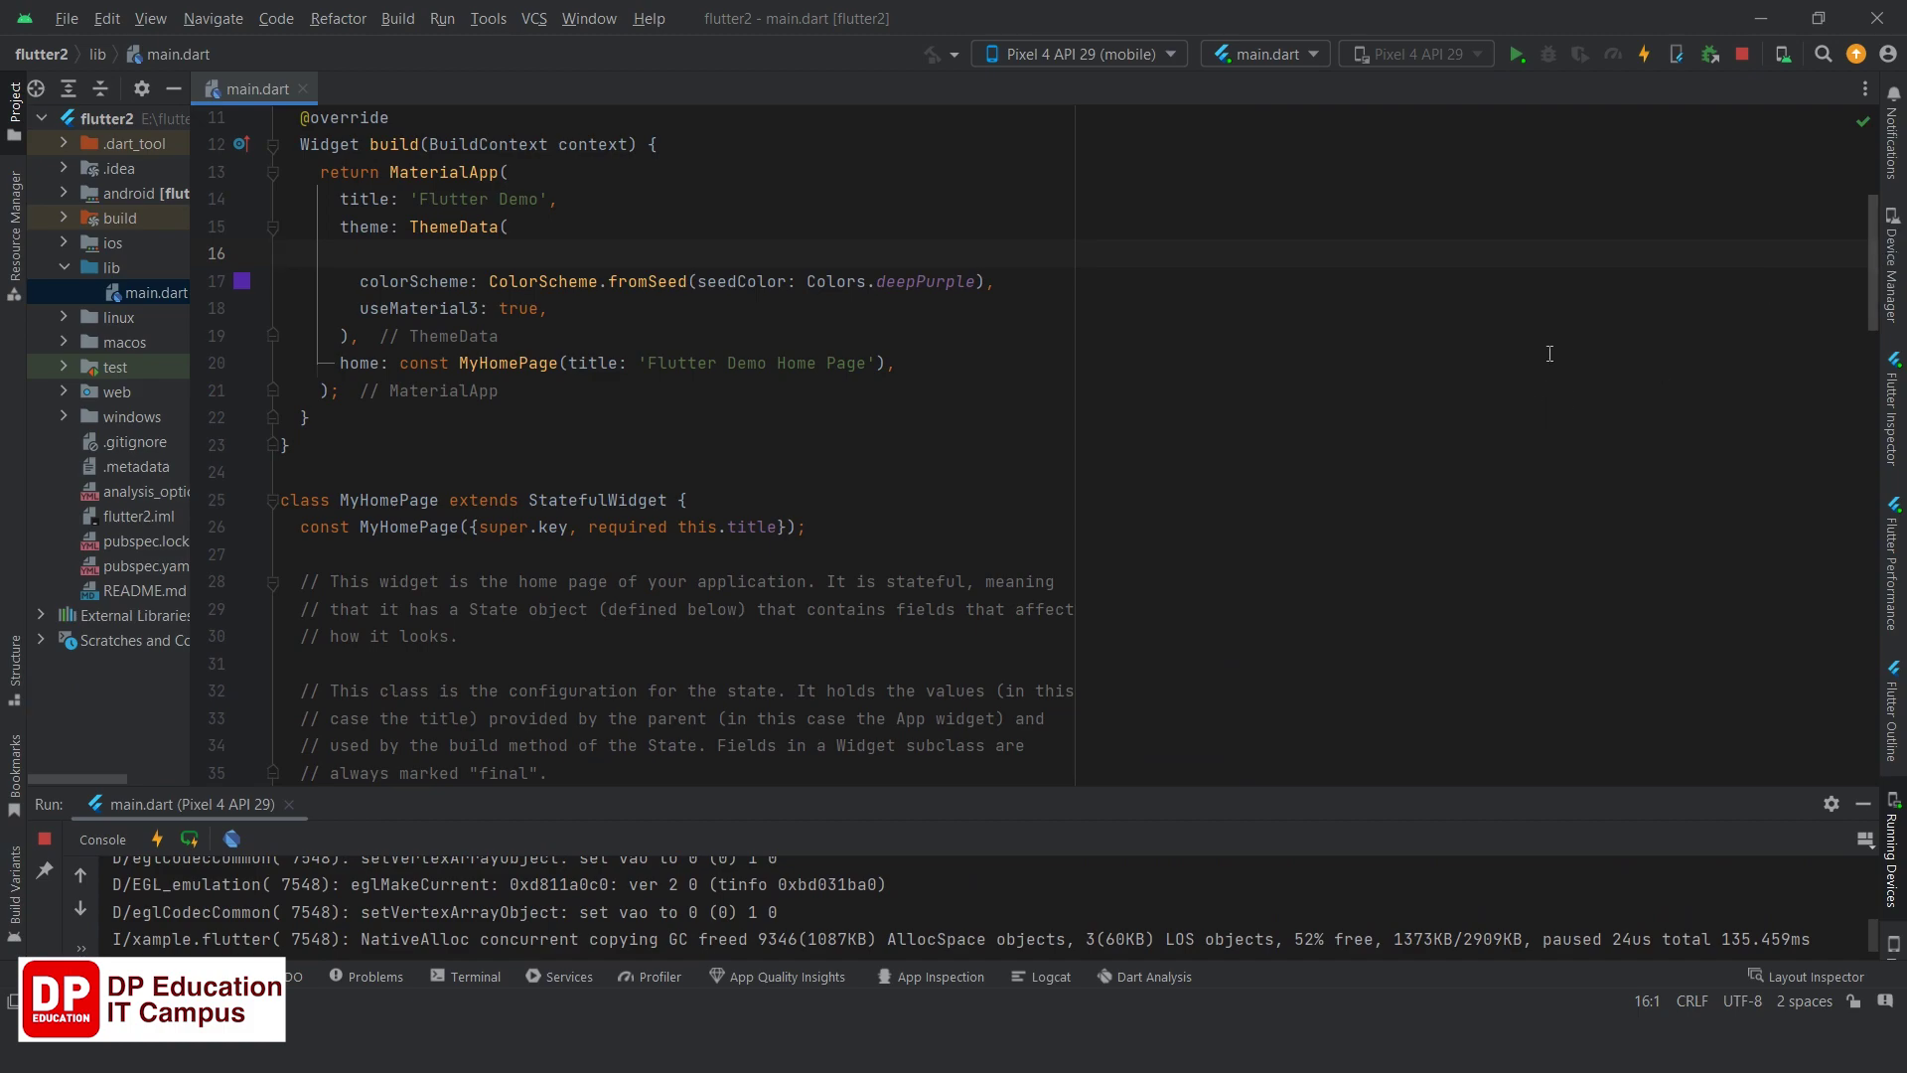
Examine main.dart down to the AppBar code and follow widget.title to its declaration in MyHomePage.
{"action": "scroll", "coordinate": [988, 414], "scroll_direction": "up", "scroll_amount": 4}
{"action": "scroll", "coordinate": [991, 419], "scroll_direction": "down", "scroll_amount": 1}
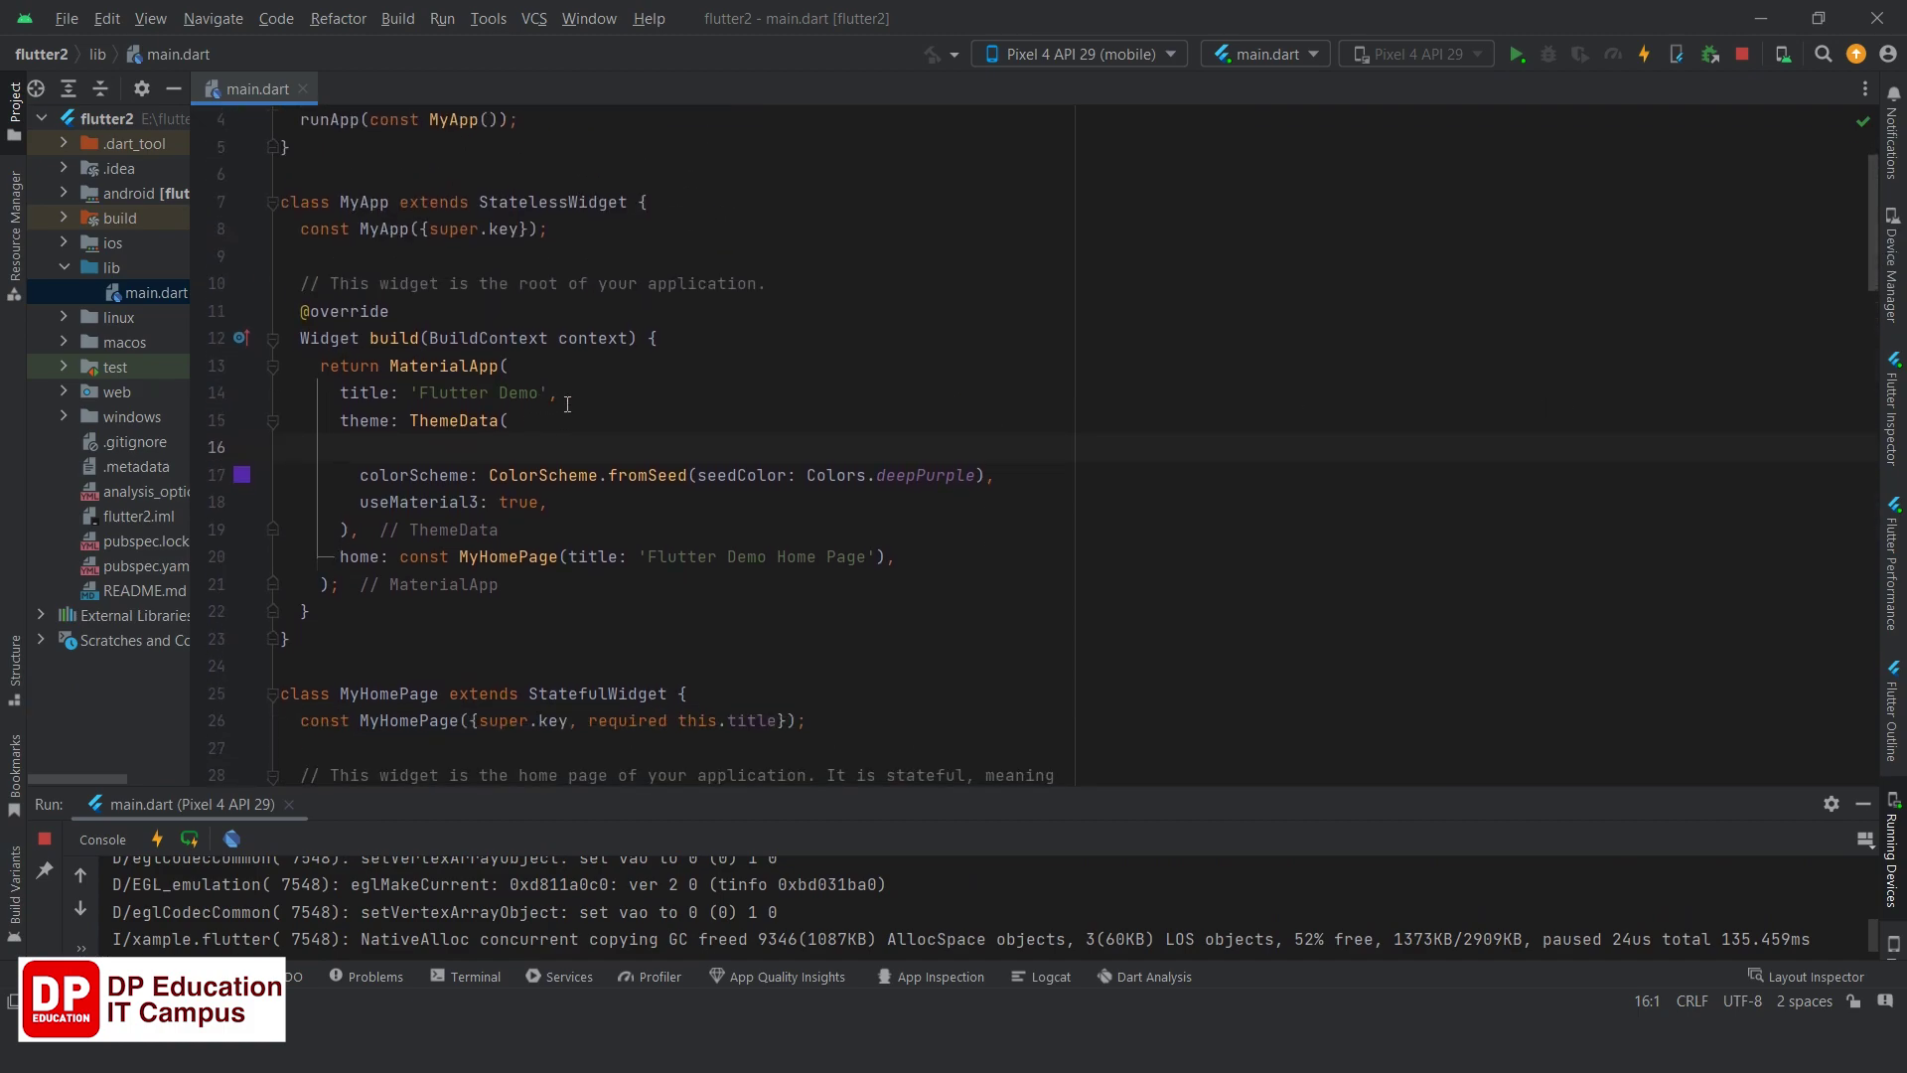
{"action": "scroll", "coordinate": [806, 499], "scroll_direction": "down", "scroll_amount": 13}
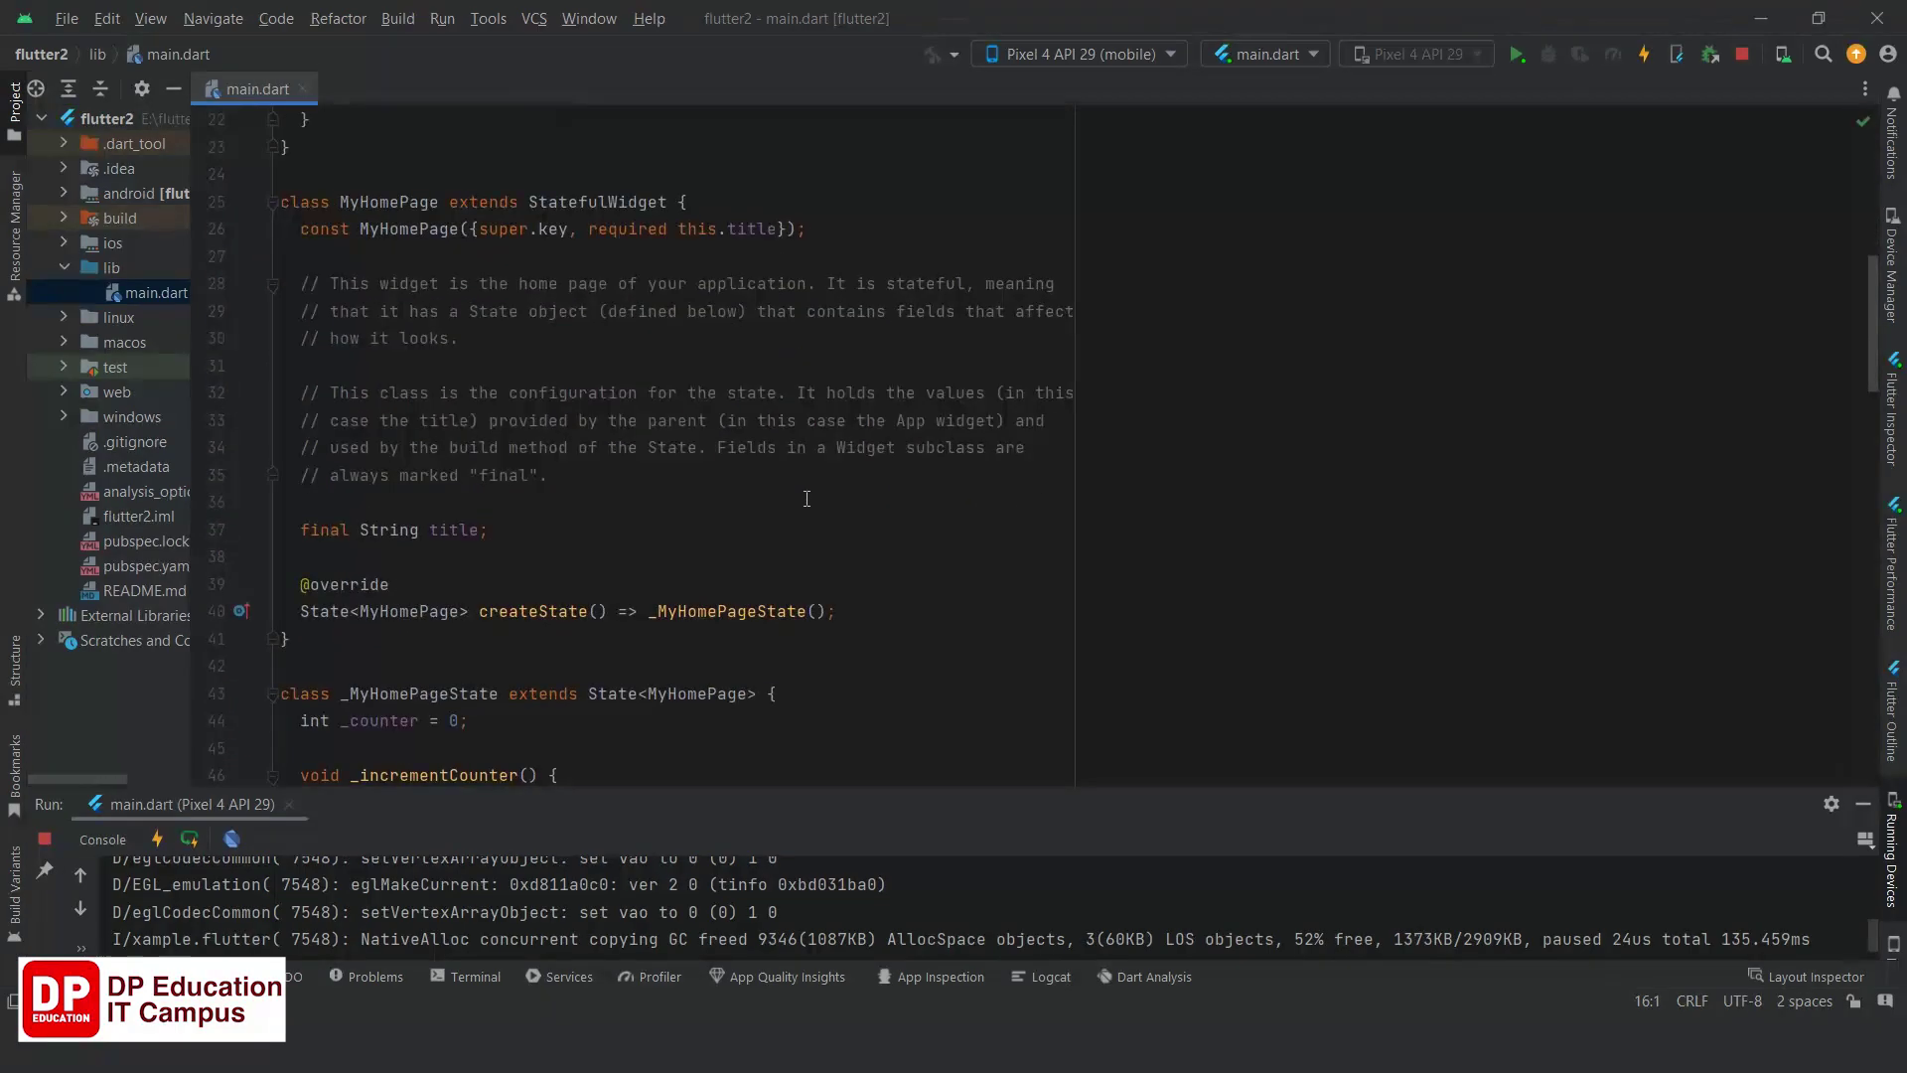
{"action": "scroll", "coordinate": [806, 498], "scroll_direction": "down", "scroll_amount": 7}
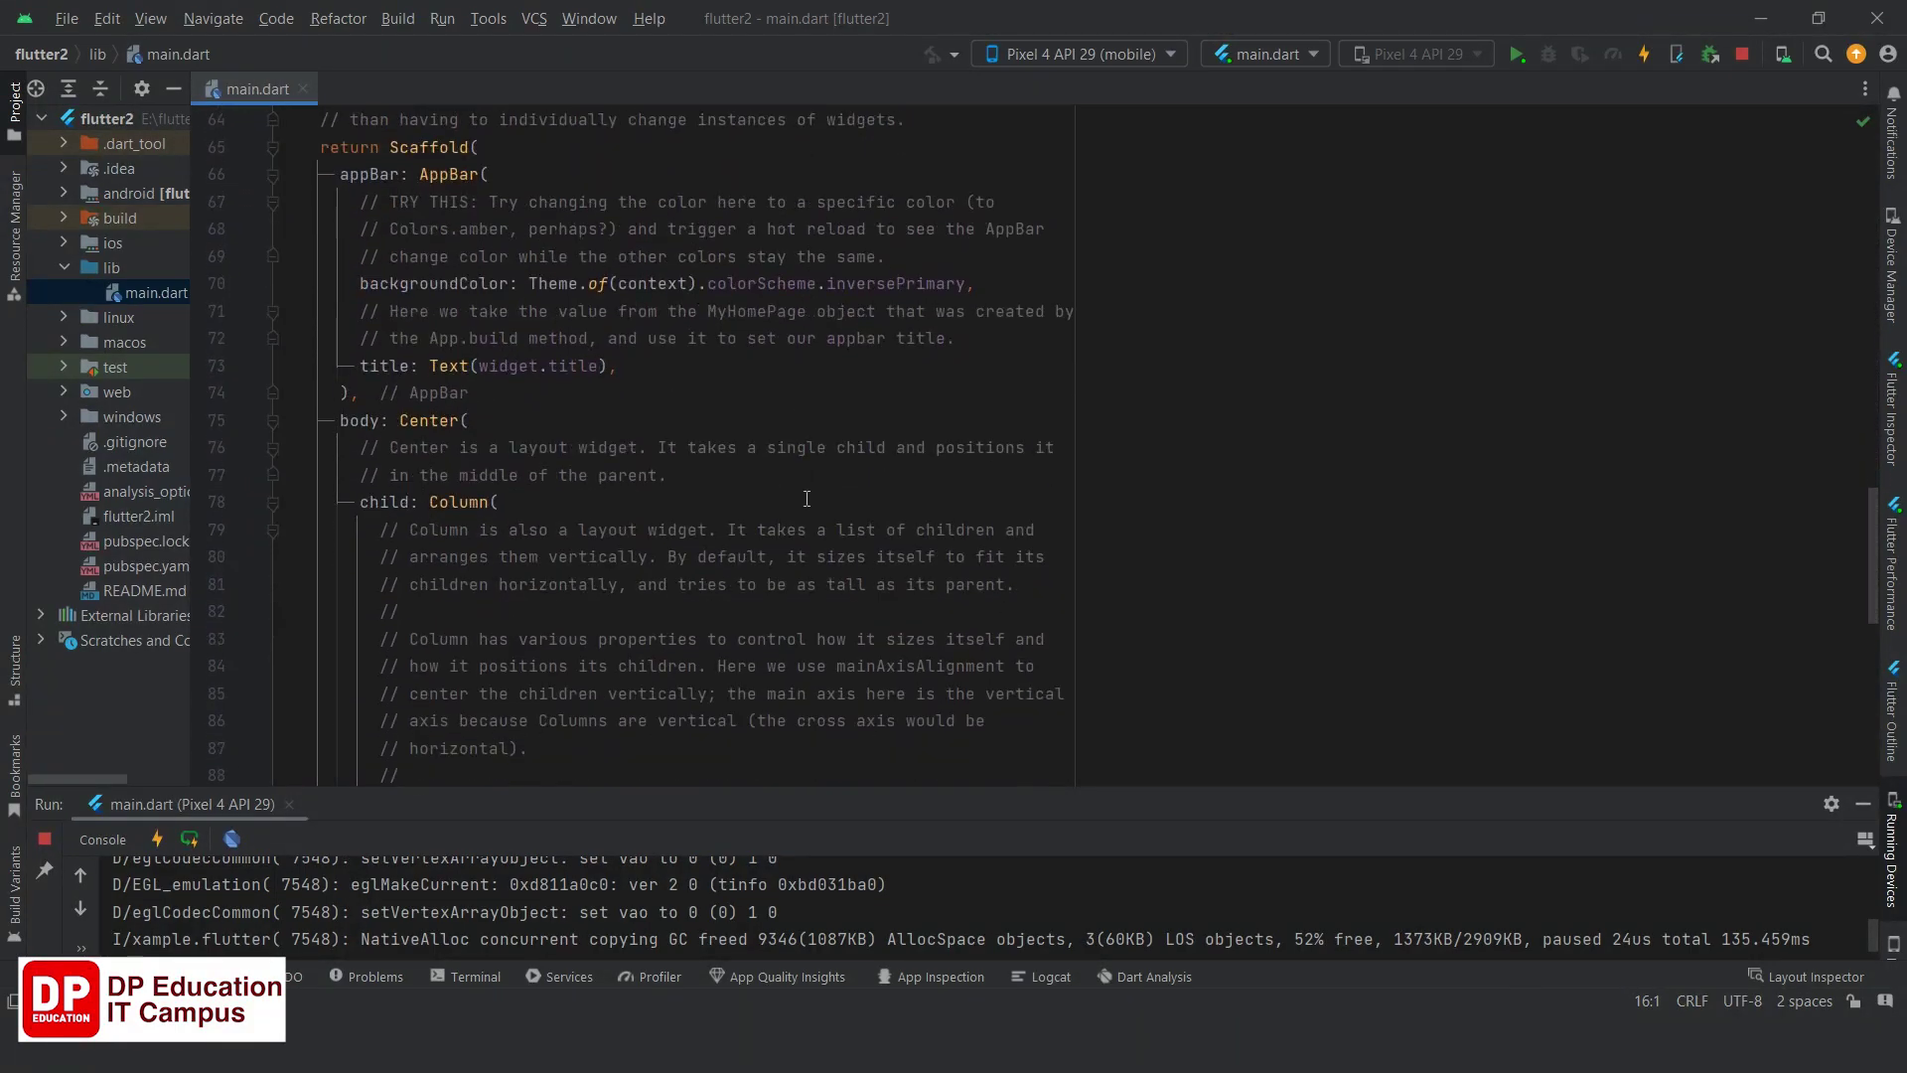
{"action": "left_click", "coordinate": [562, 377], "text": "ctrl"}
{"action": "scroll", "coordinate": [537, 372], "scroll_direction": "up", "scroll_amount": 6}
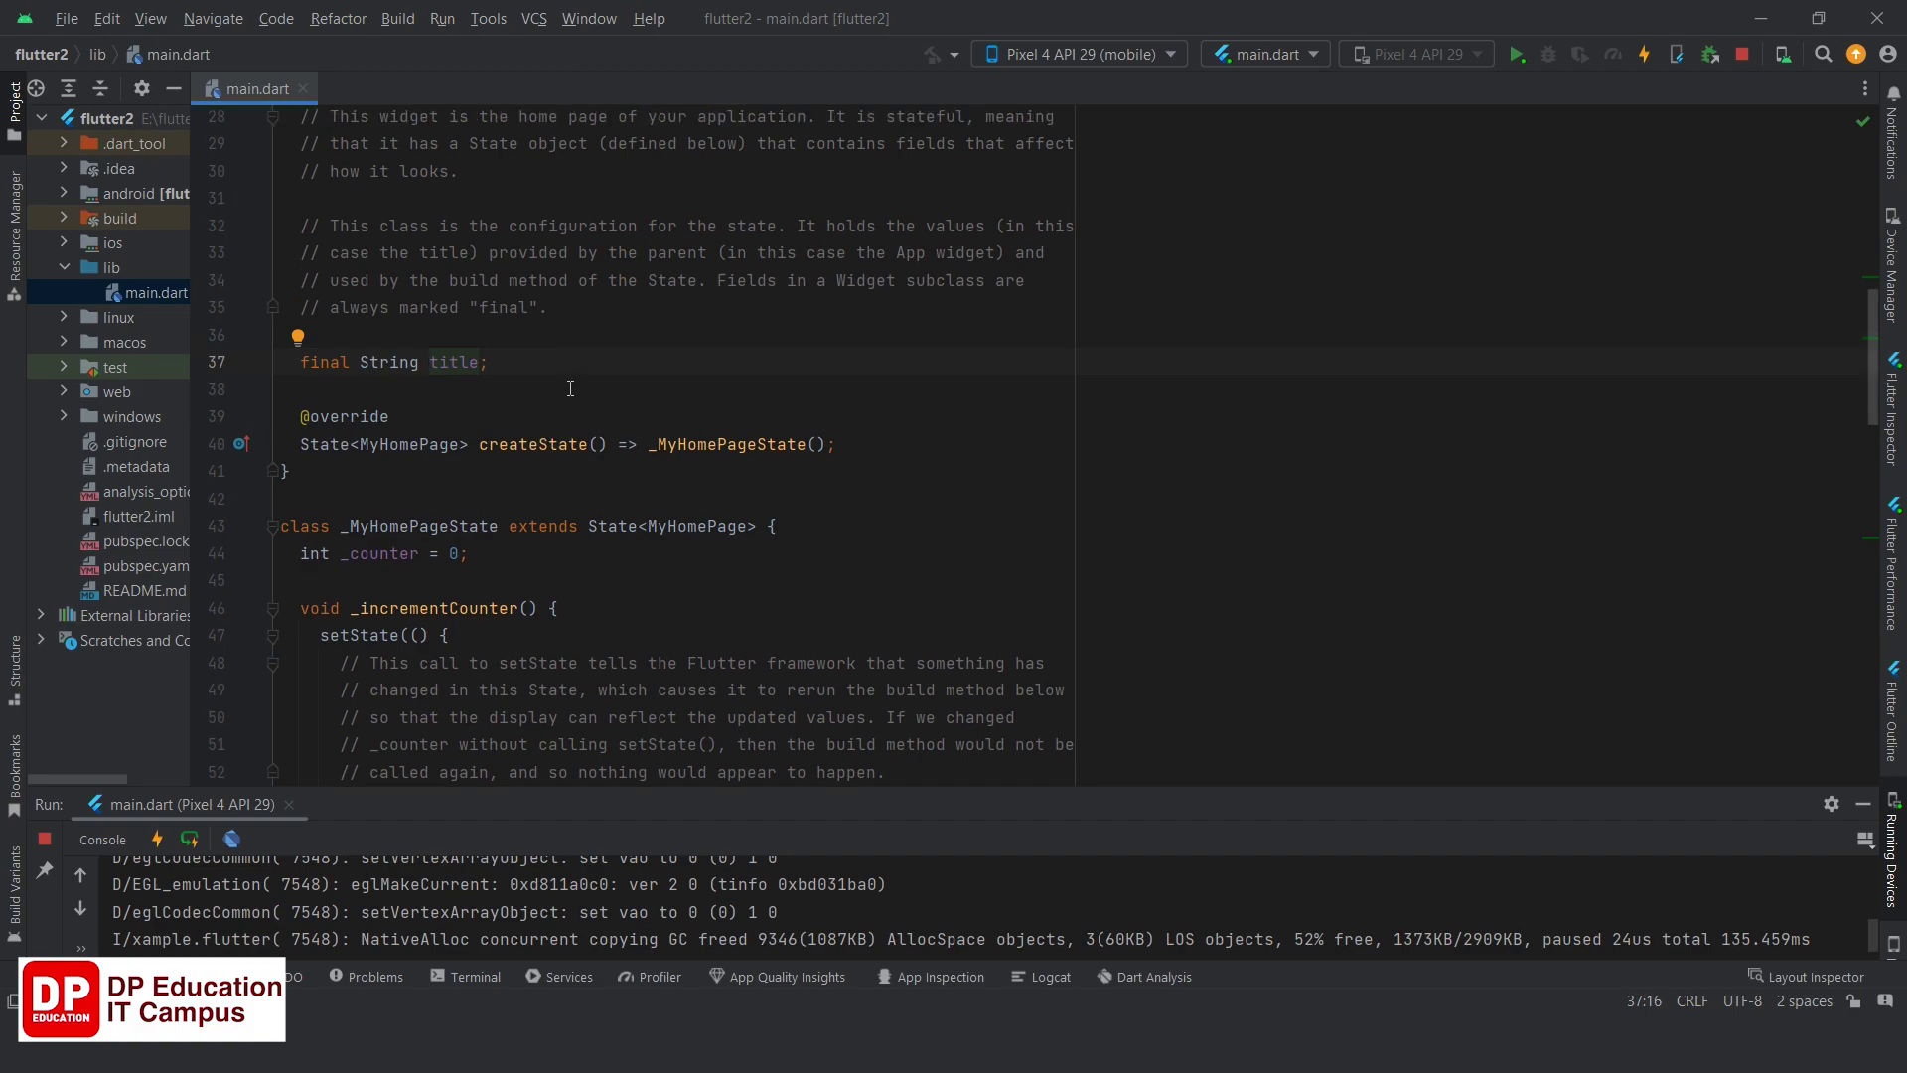
{"action": "scroll", "coordinate": [570, 387], "scroll_direction": "up", "scroll_amount": 3}
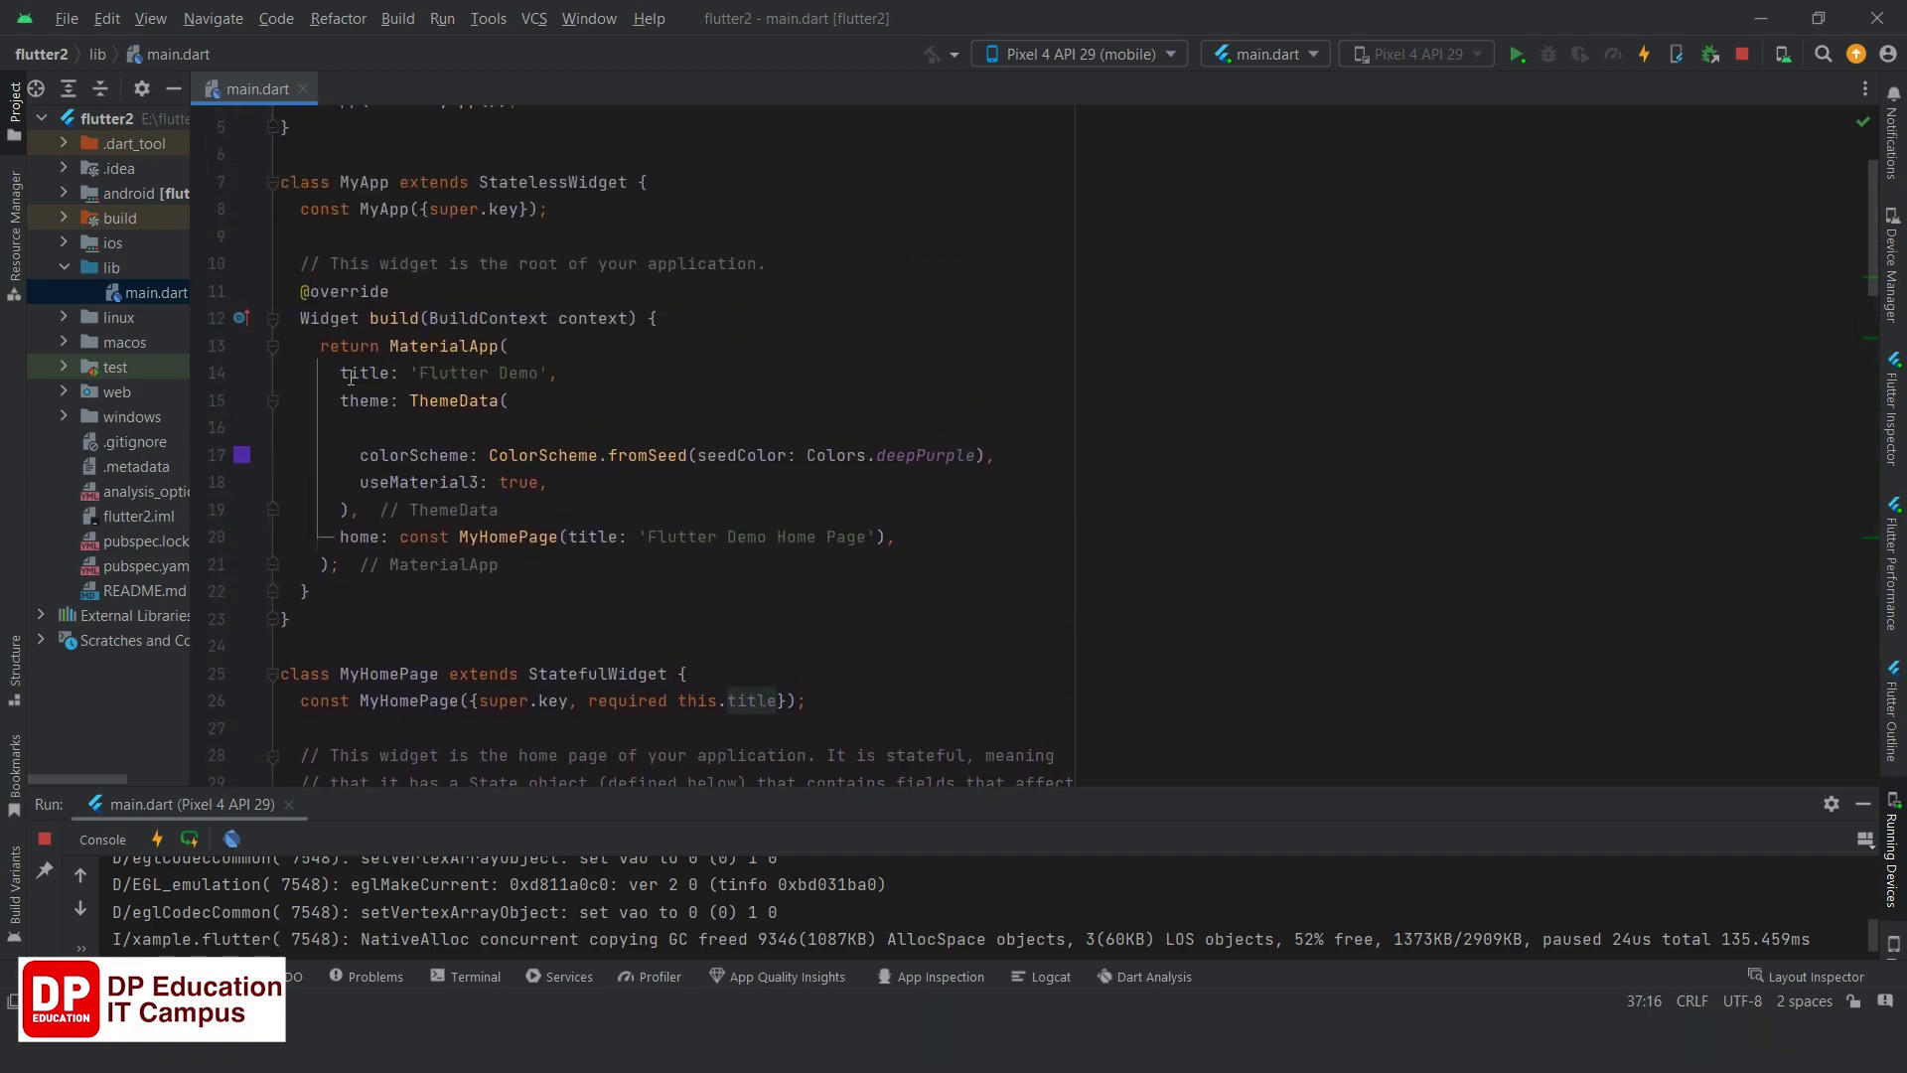
Compare the MaterialApp and MyHomePage title arguments with the heading displayed in the running app.
{"action": "left_click", "coordinate": [348, 373]}
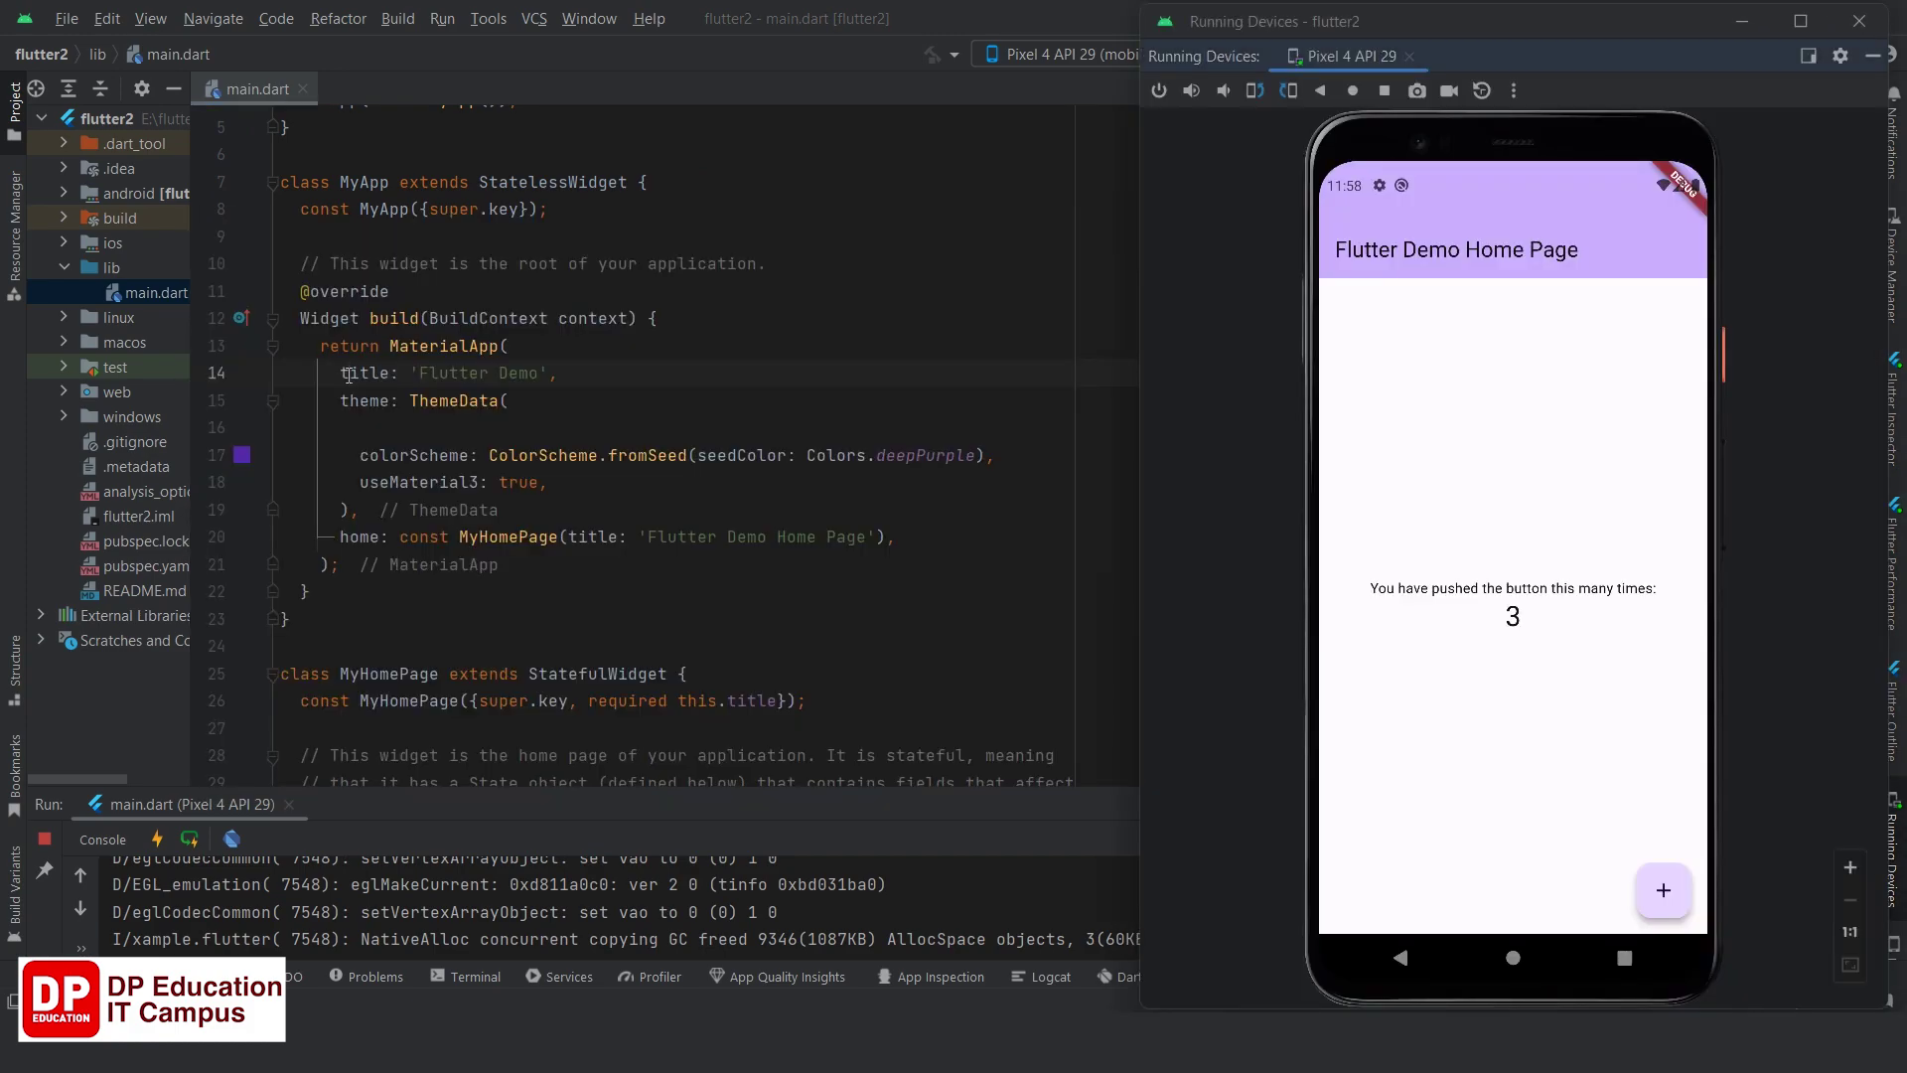
{"action": "key", "text": "alt+Tab"}
{"action": "left_click", "coordinate": [589, 537]}
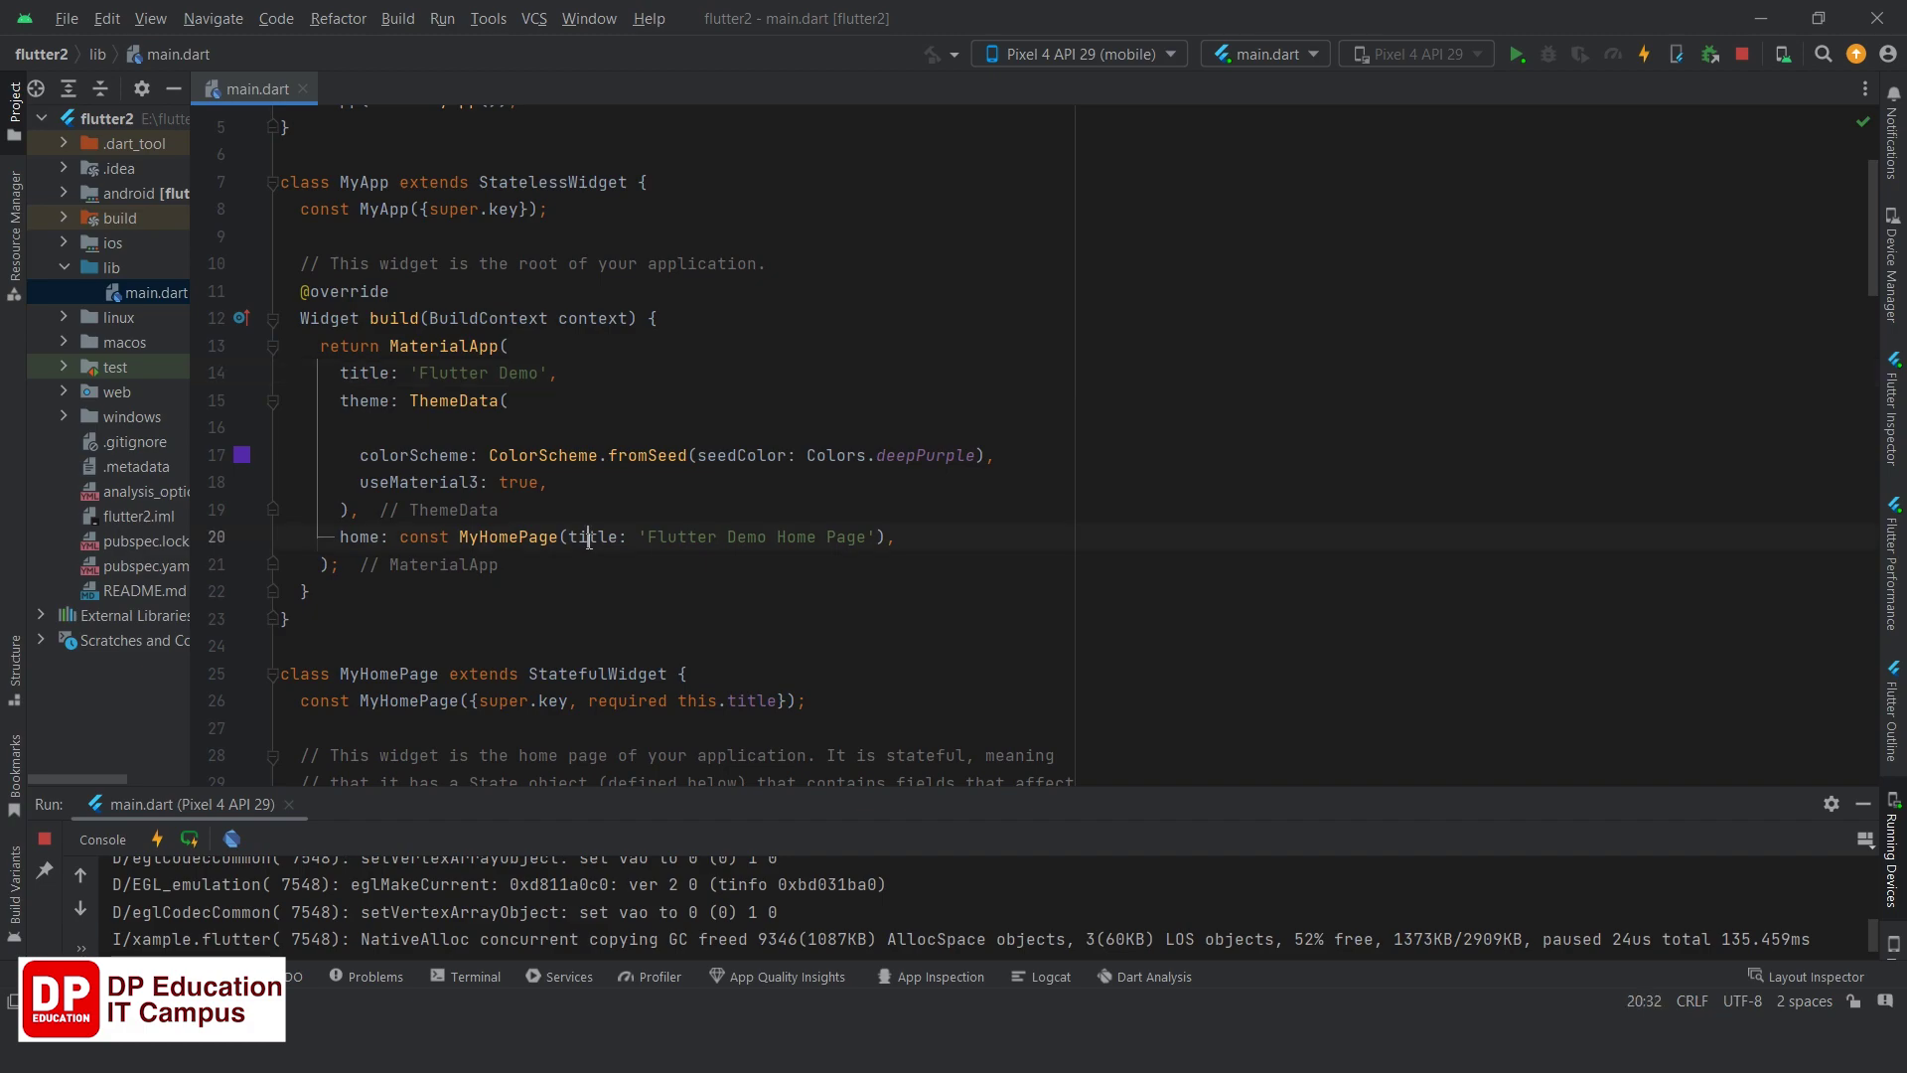
{"action": "double_click", "coordinate": [507, 538]}
{"action": "key", "text": "Down"}
{"action": "key", "text": "Down"}
{"action": "key", "text": "Down"}
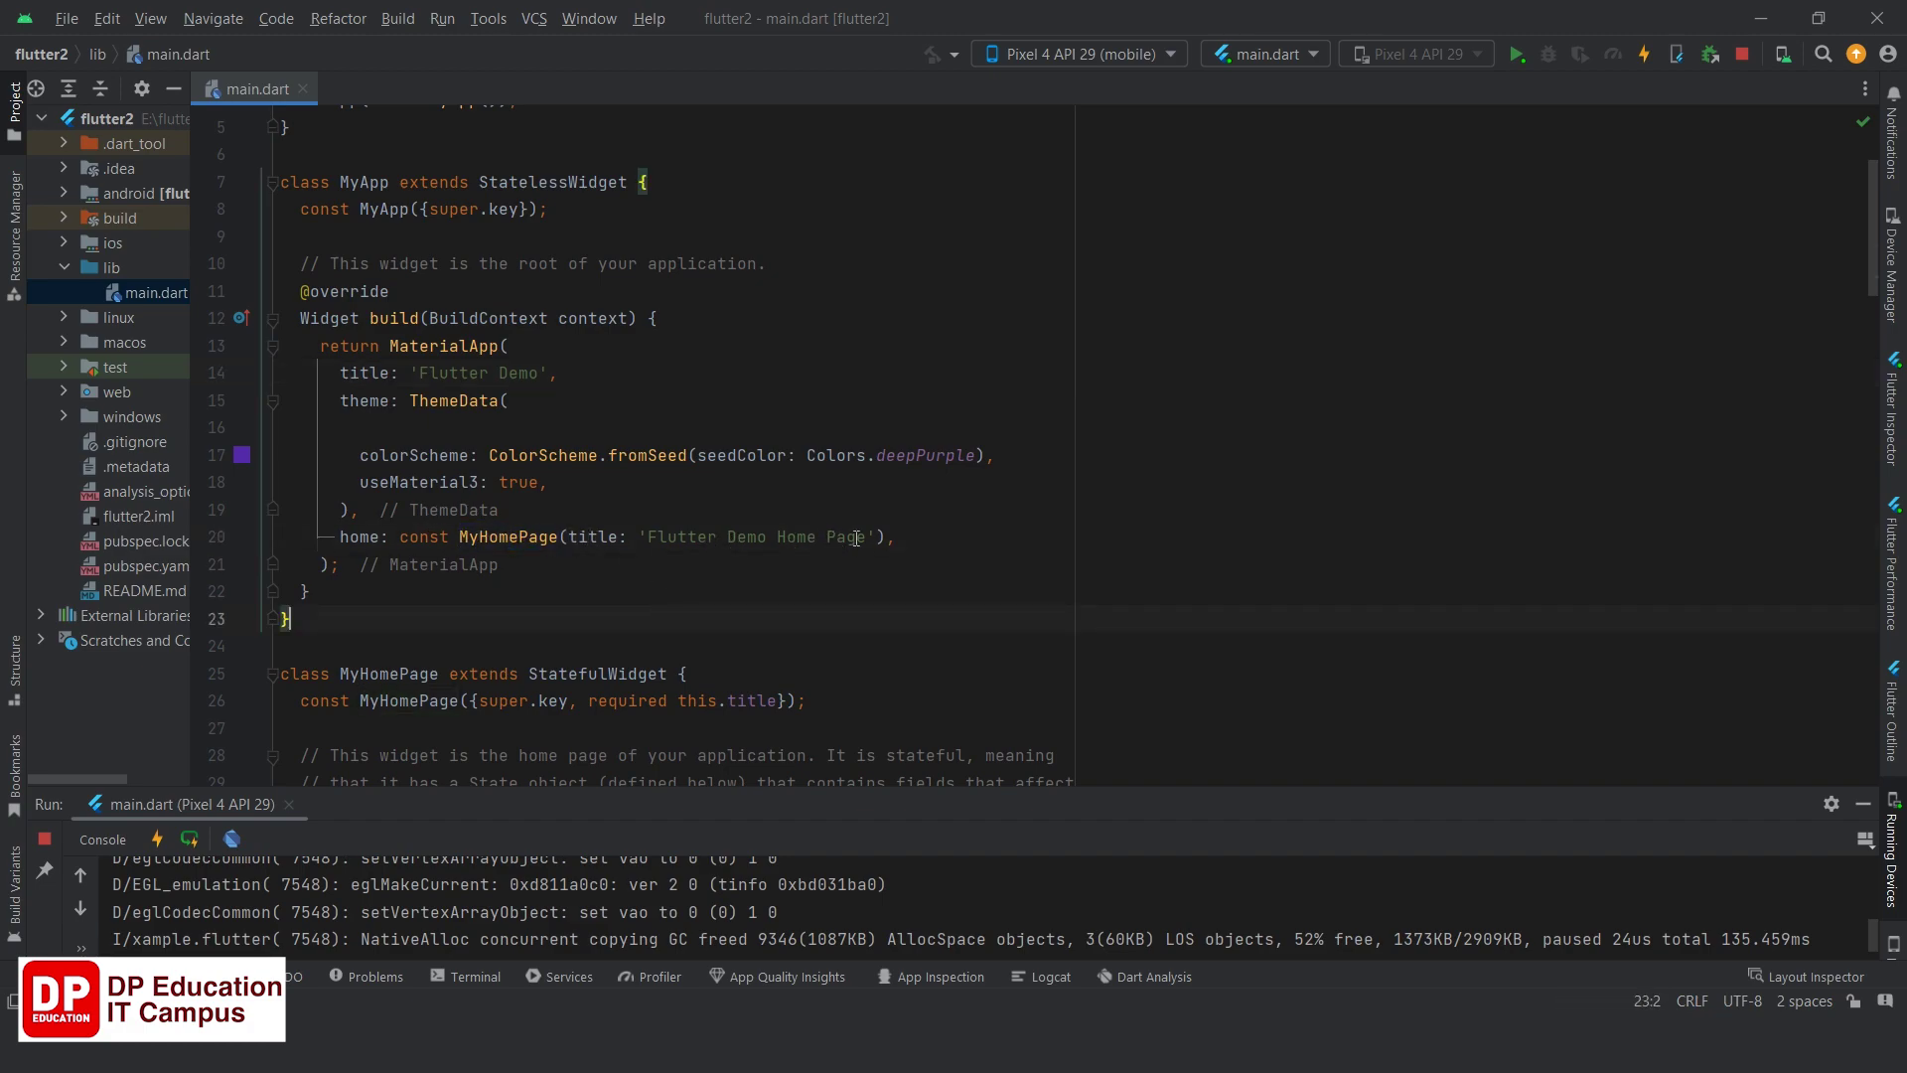
Change the MyHomePage title to 'Flutter Dp Education' and save main.dart to hot reload the app.
{"action": "left_click_drag", "start_coordinate": [864, 537], "coordinate": [645, 546]}
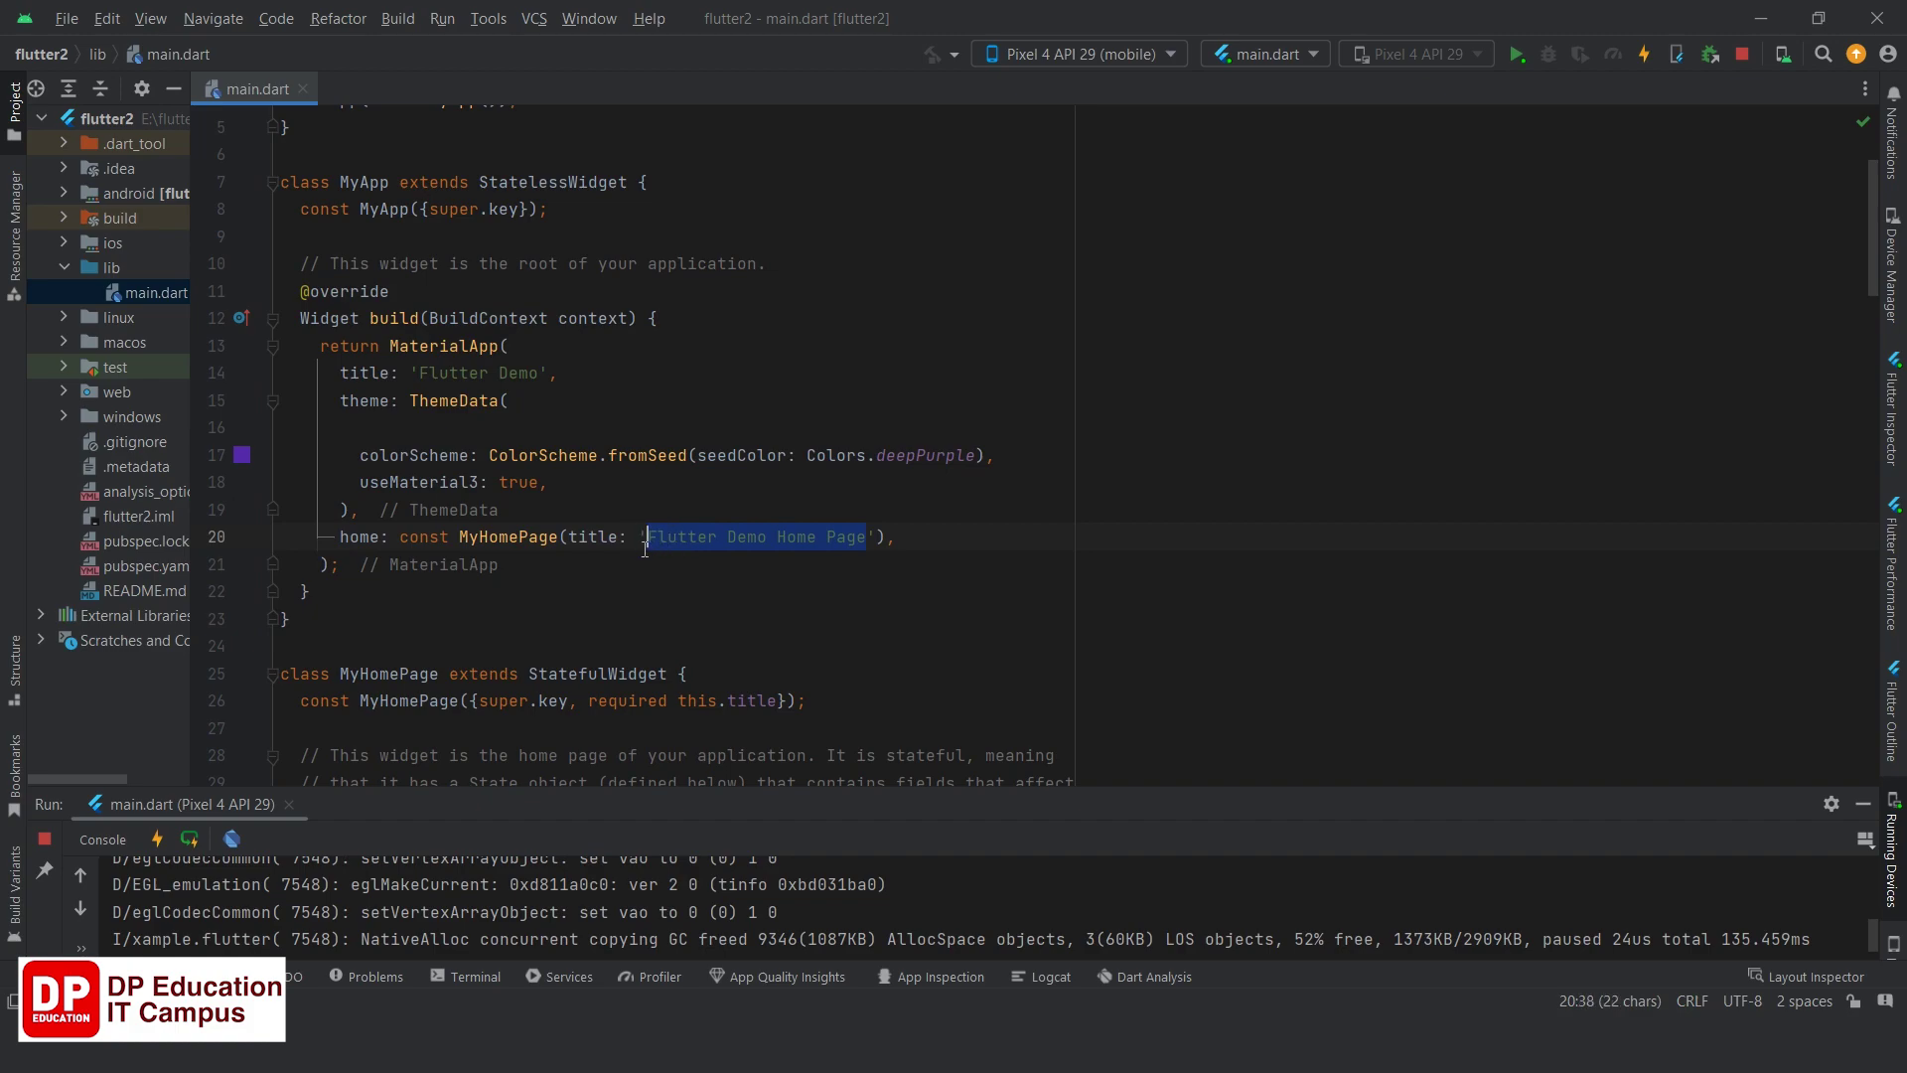
{"action": "key", "text": "BackSpace"}
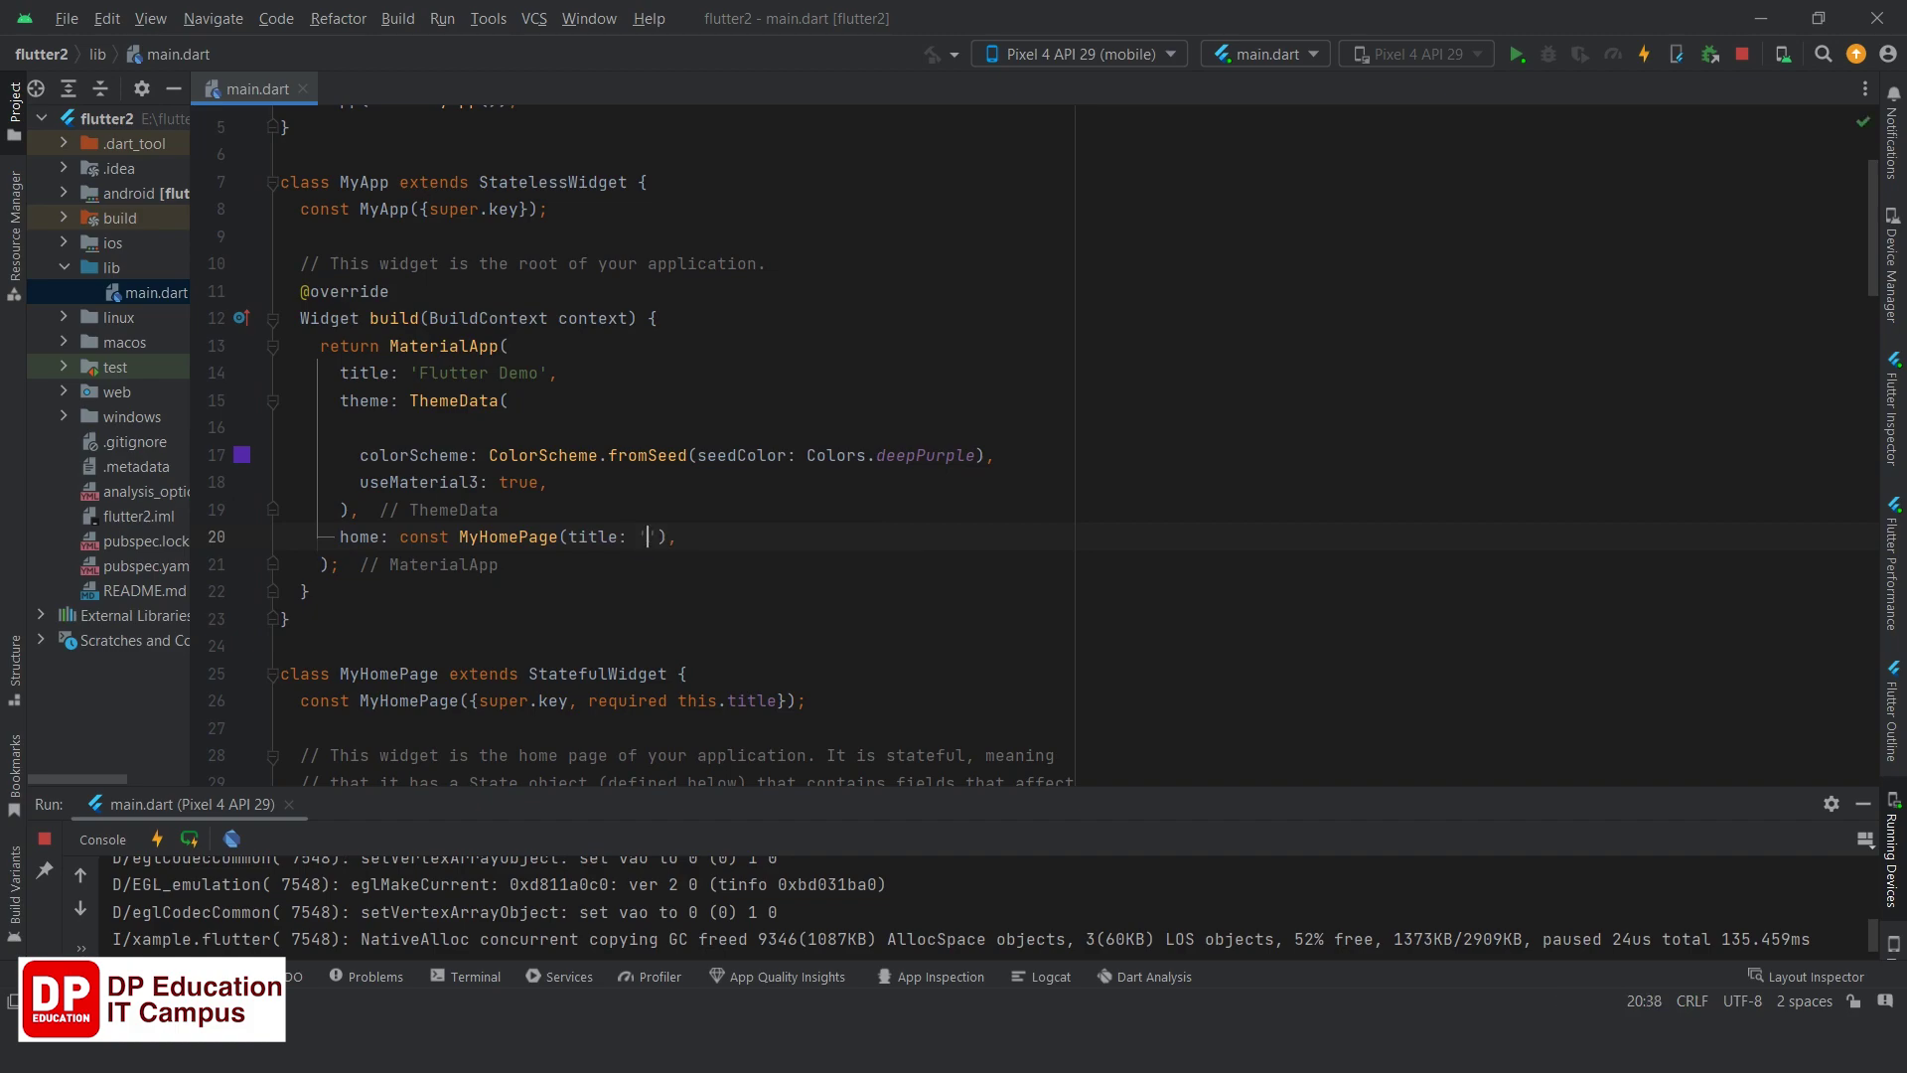
{"action": "type", "text": "Fluttwe"}
{"action": "key", "text": "BackSpace"}
{"action": "key", "text": "BackSpace"}
{"action": "type", "text": "er Dp Education"}
{"action": "key", "text": "ctrl+s"}
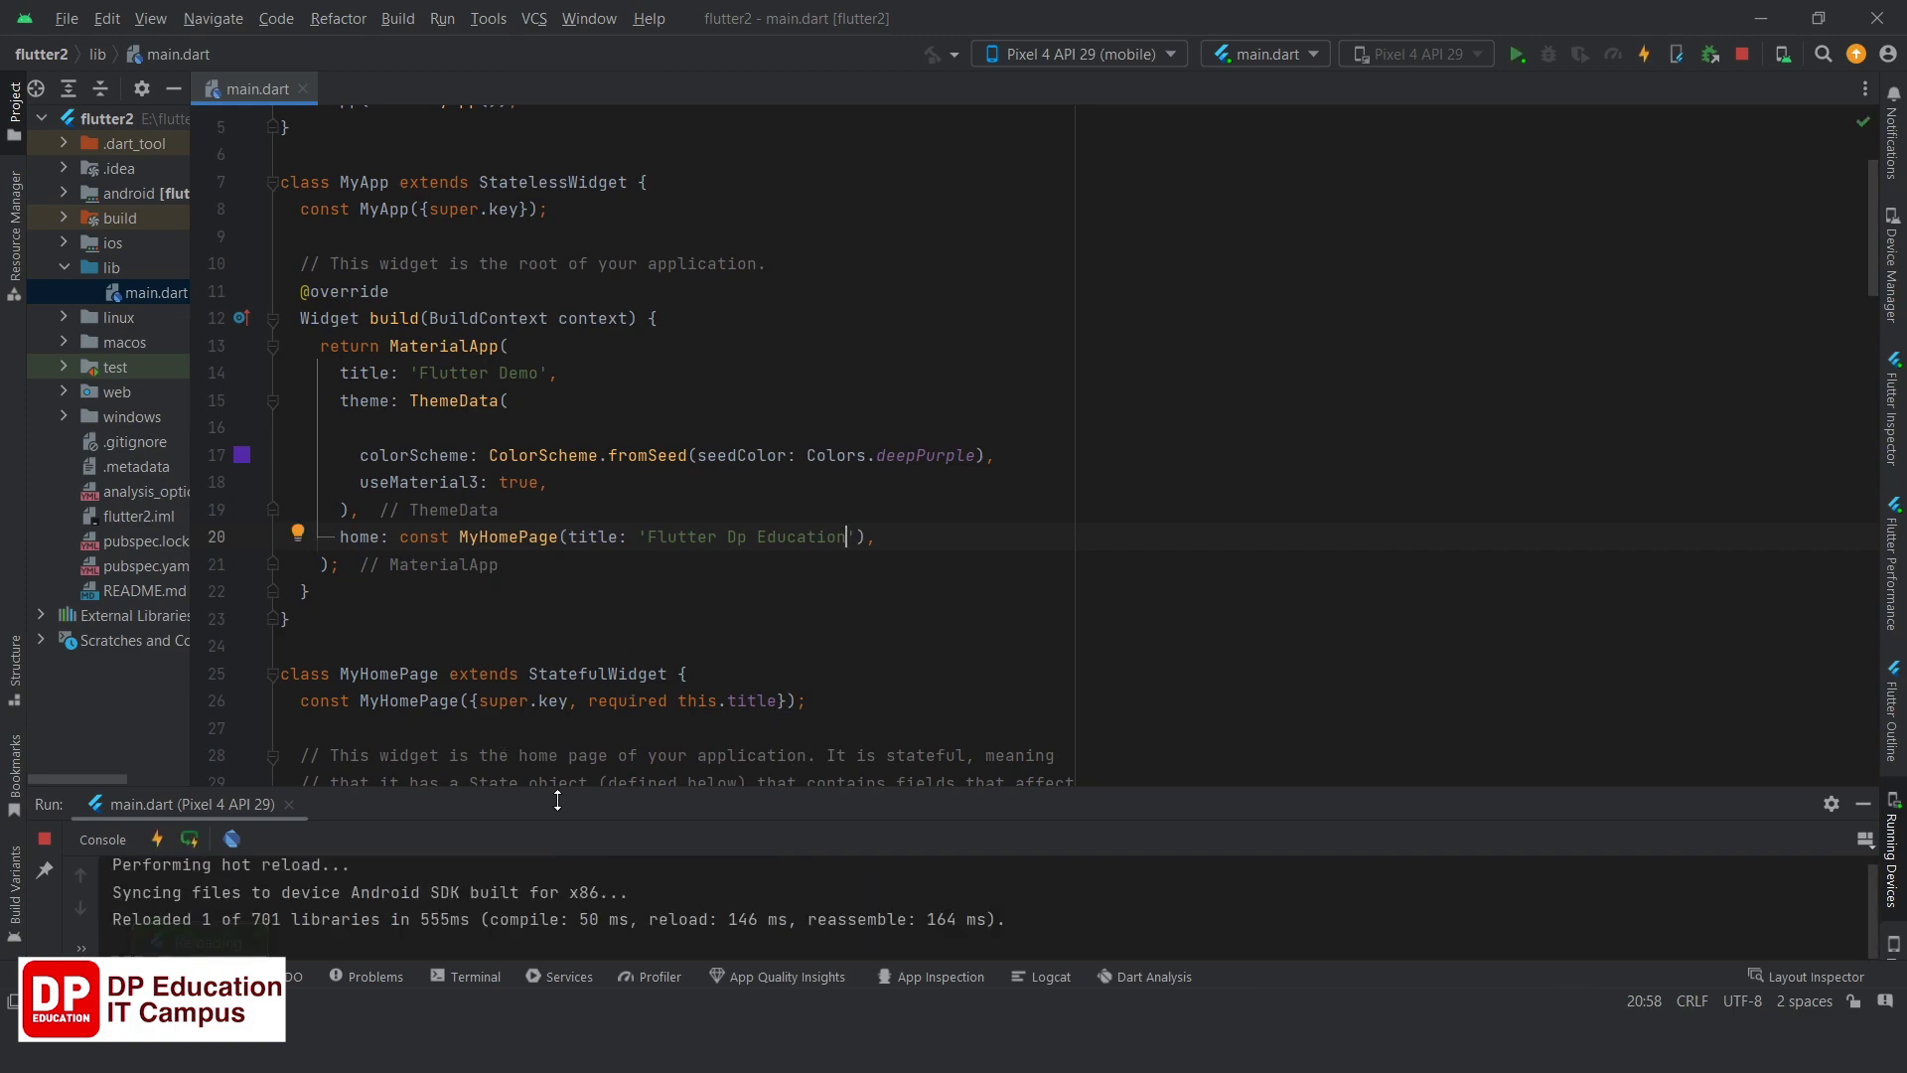
Enlarge the run console to view the reload output and bring up the running device window to check the heading.
{"action": "left_click_drag", "start_coordinate": [586, 791], "coordinate": [635, 604]}
{"action": "left_click_drag", "start_coordinate": [637, 455], "coordinate": [636, 227]}
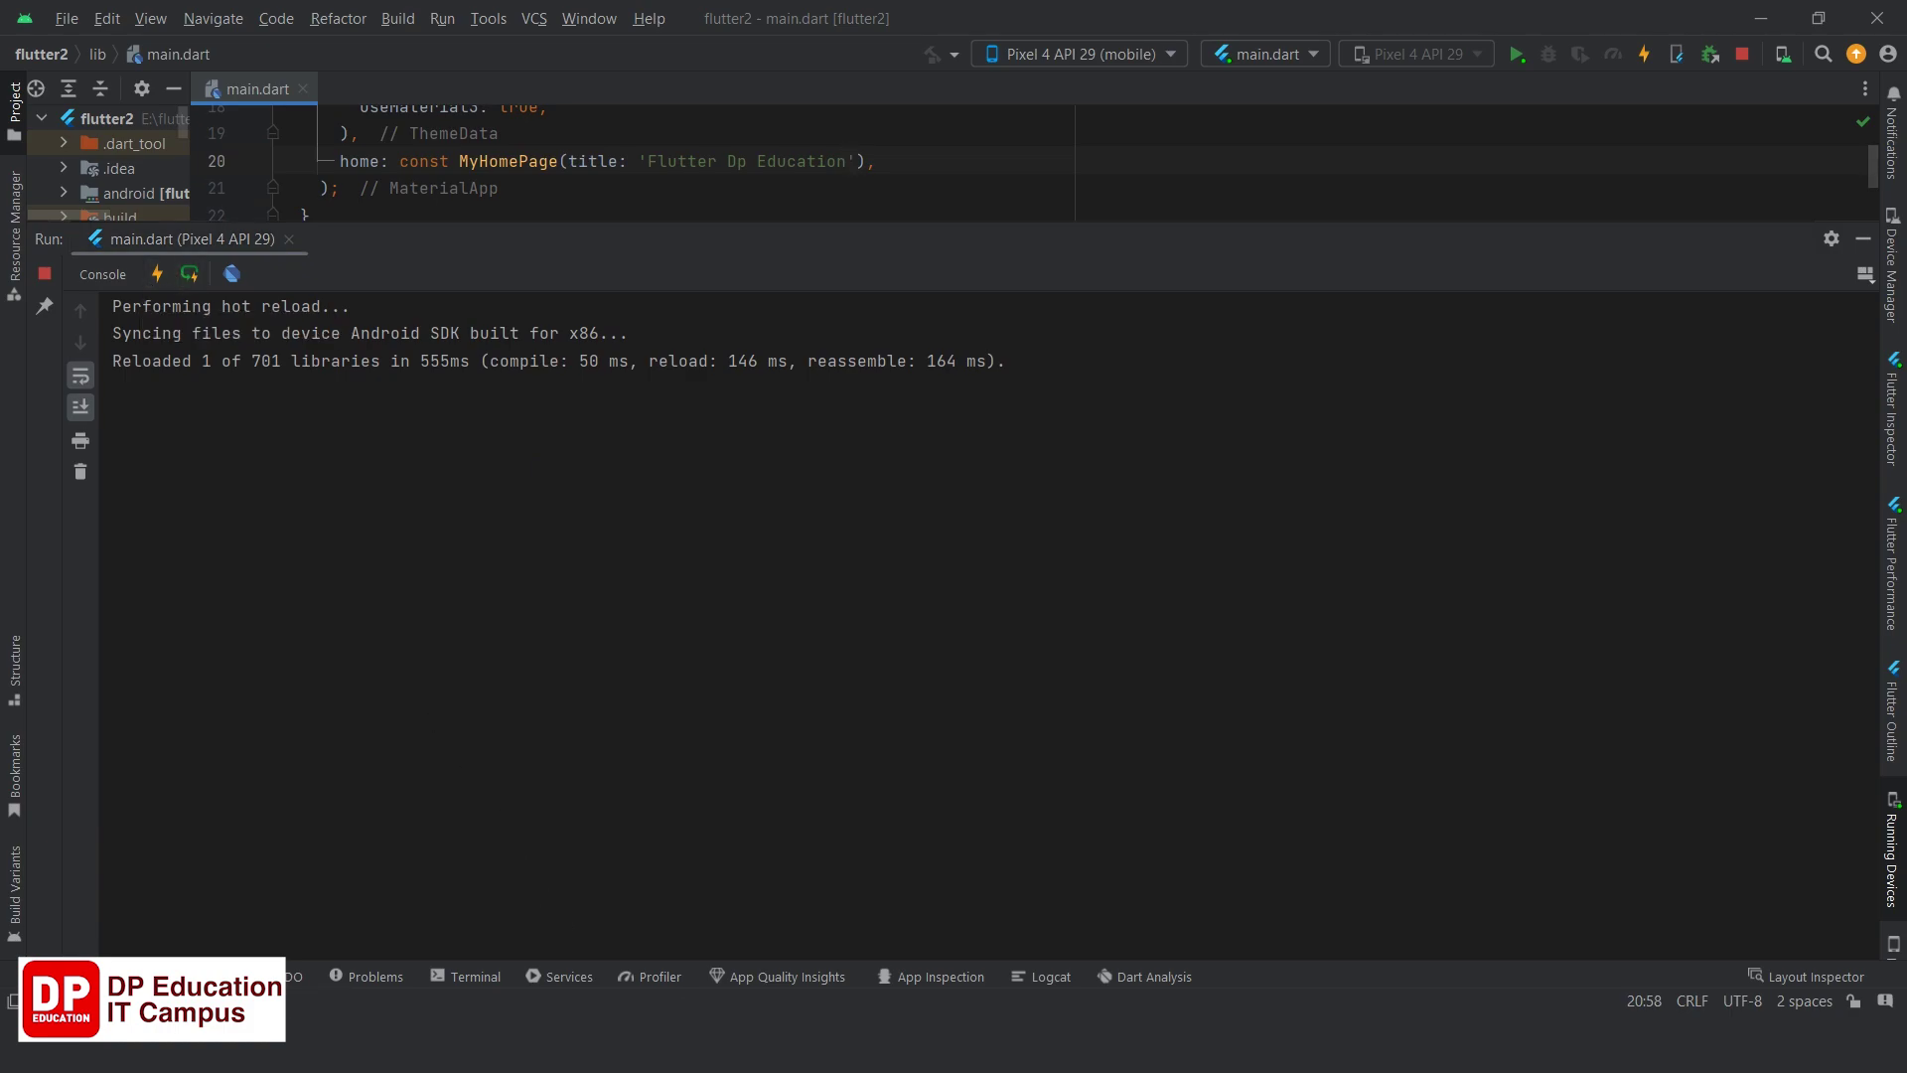
{"action": "mouse_move", "coordinate": [755, 1055]}
{"action": "left_click", "coordinate": [857, 947]}
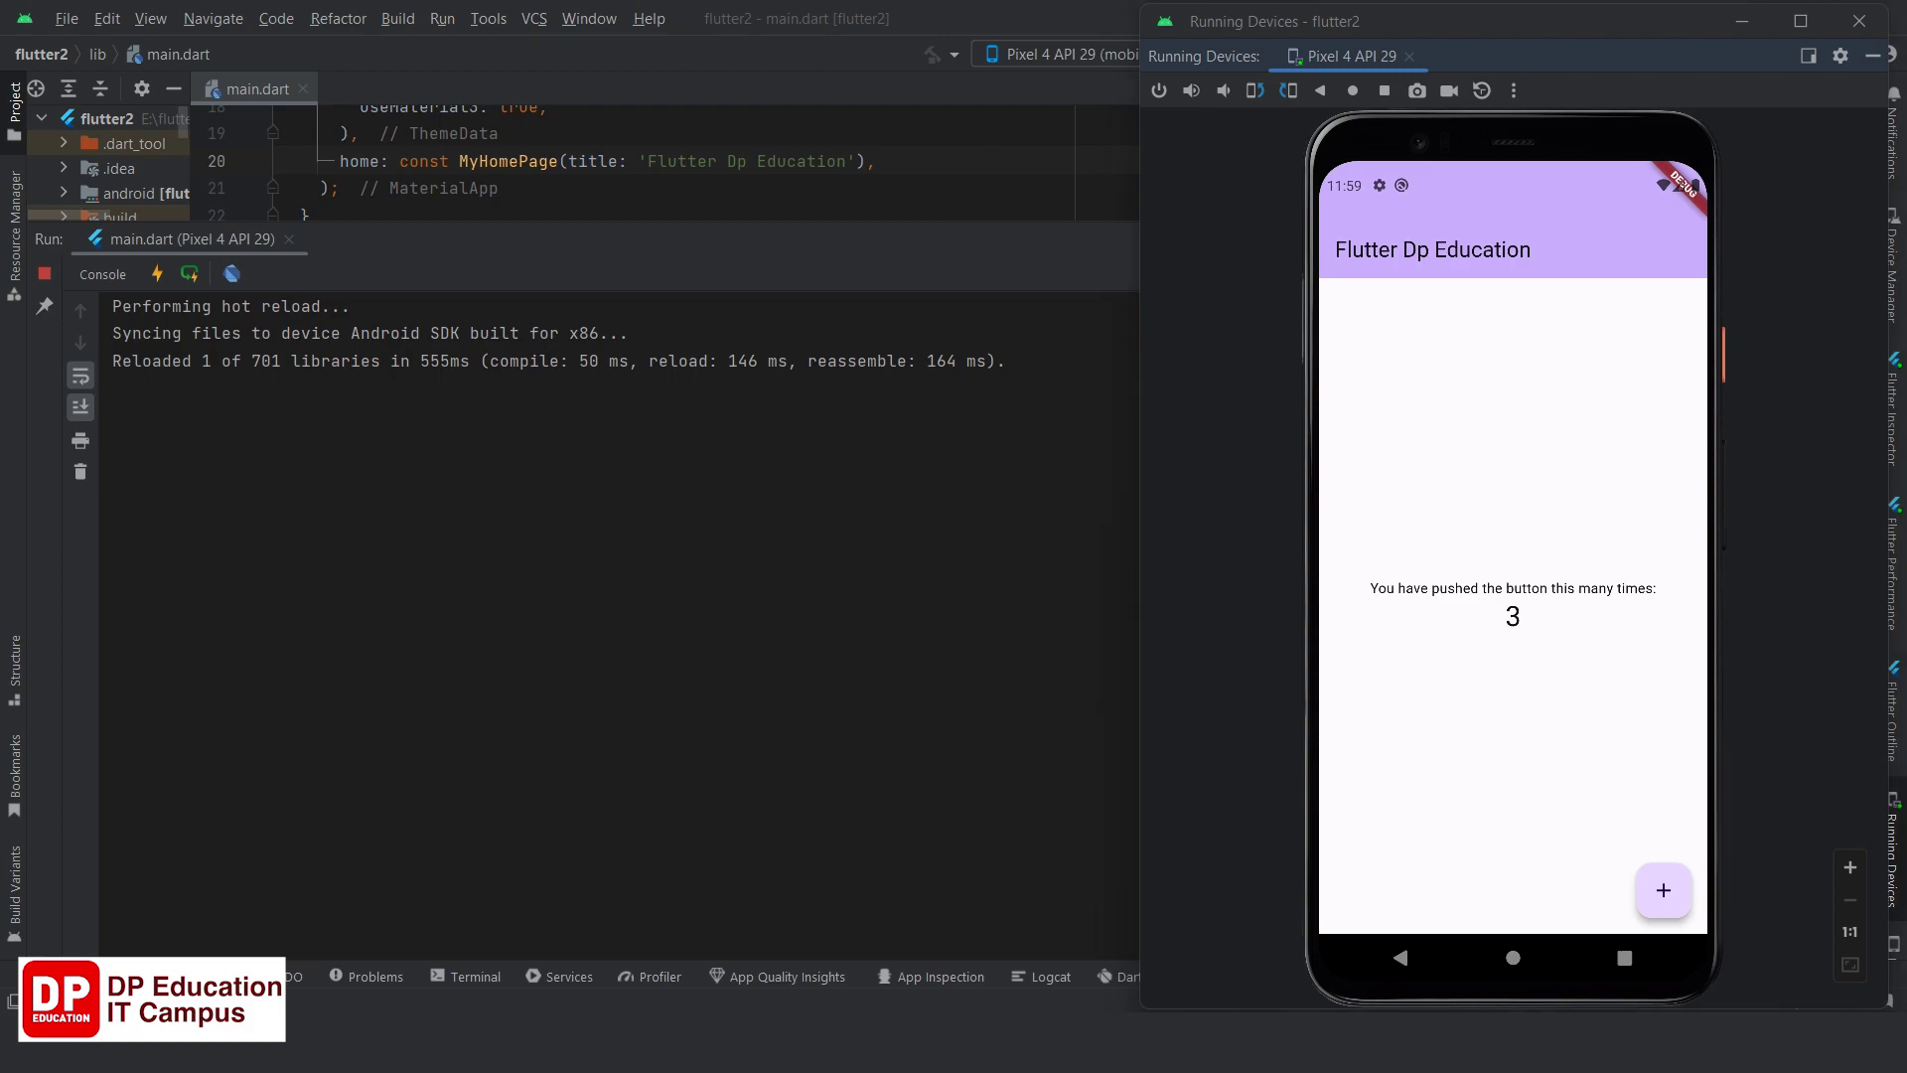
{"action": "mouse_move", "coordinate": [320, 151]}
{"action": "left_mouse_down"}
{"action": "mouse_move", "coordinate": [486, 185]}
{"action": "mouse_move", "coordinate": [885, 178]}
{"action": "left_mouse_up"}
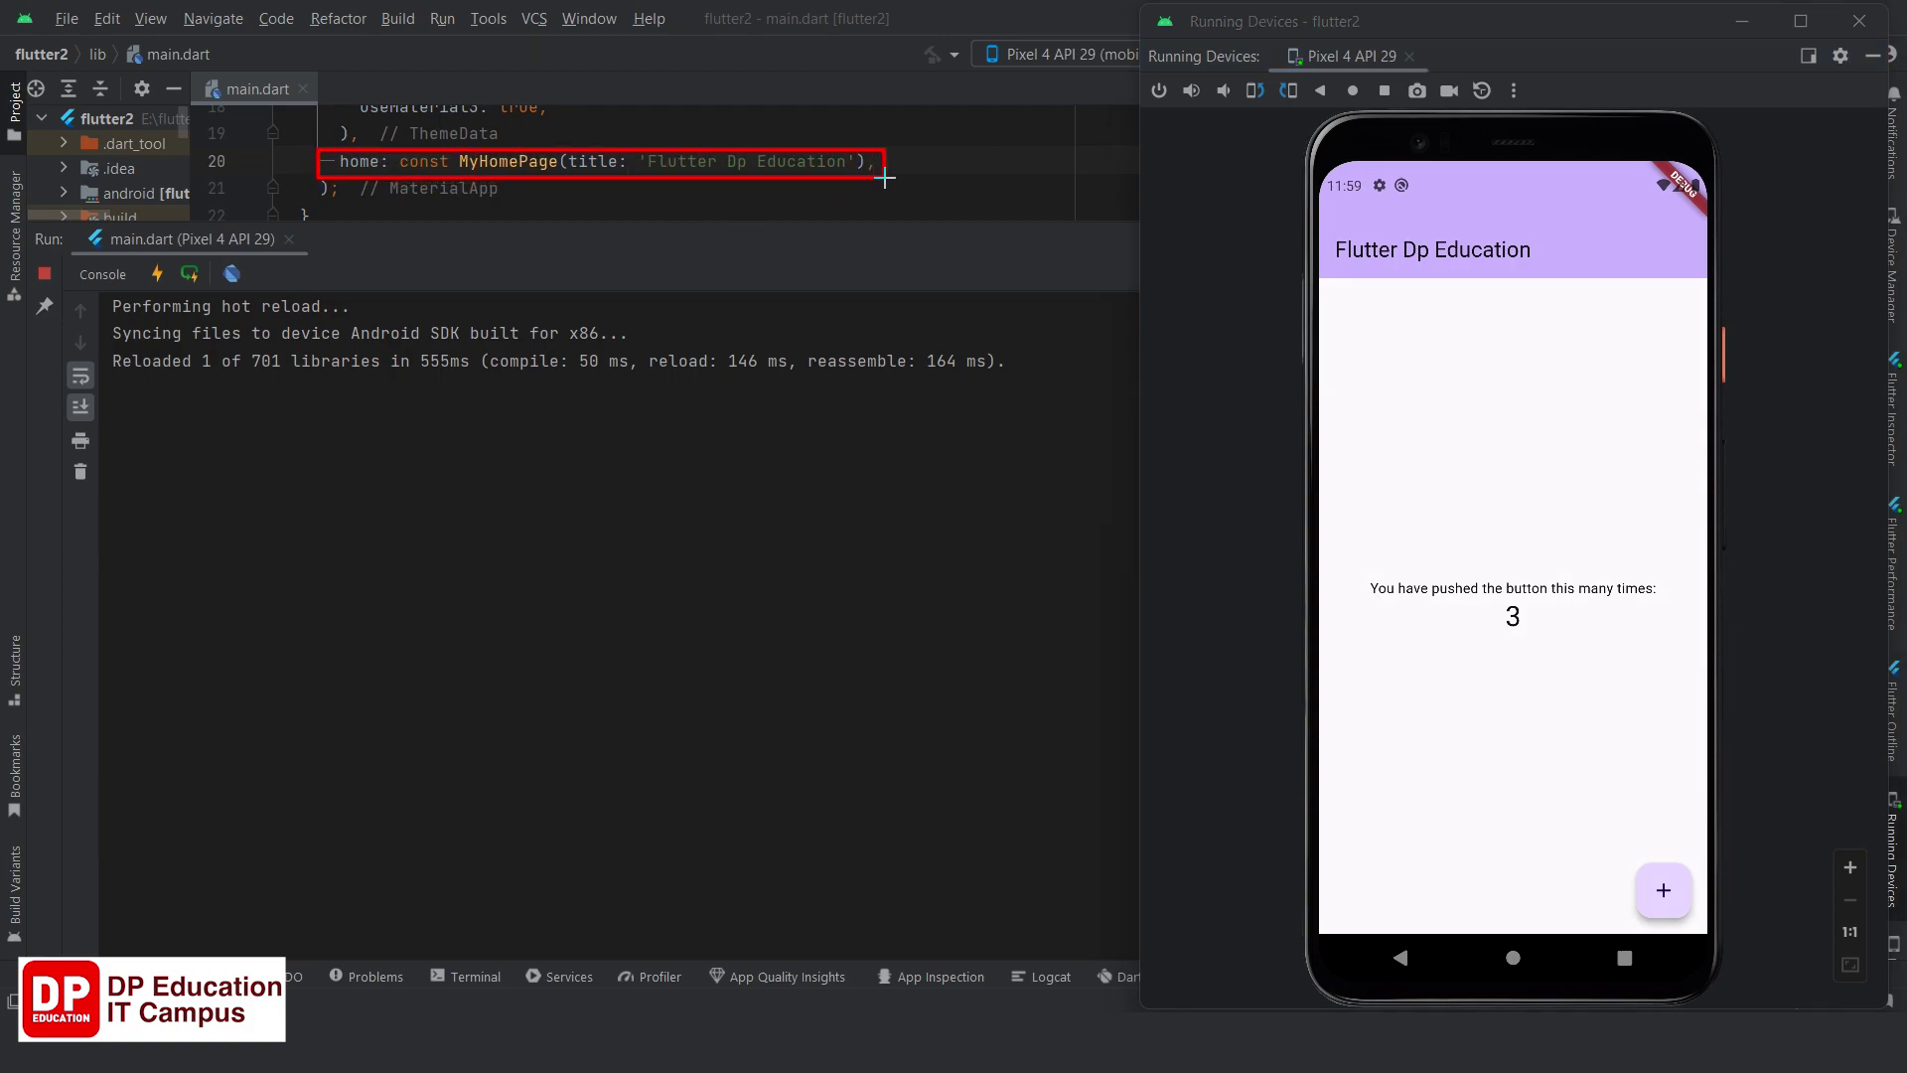
{"action": "mouse_move", "coordinate": [142, 259]}
{"action": "left_mouse_down"}
{"action": "mouse_move", "coordinate": [169, 289]}
{"action": "mouse_move", "coordinate": [204, 287]}
{"action": "left_mouse_up"}
{"action": "mouse_move", "coordinate": [1329, 230]}
{"action": "left_mouse_down"}
{"action": "mouse_move", "coordinate": [1330, 252]}
{"action": "mouse_move", "coordinate": [1540, 269]}
{"action": "left_mouse_up"}
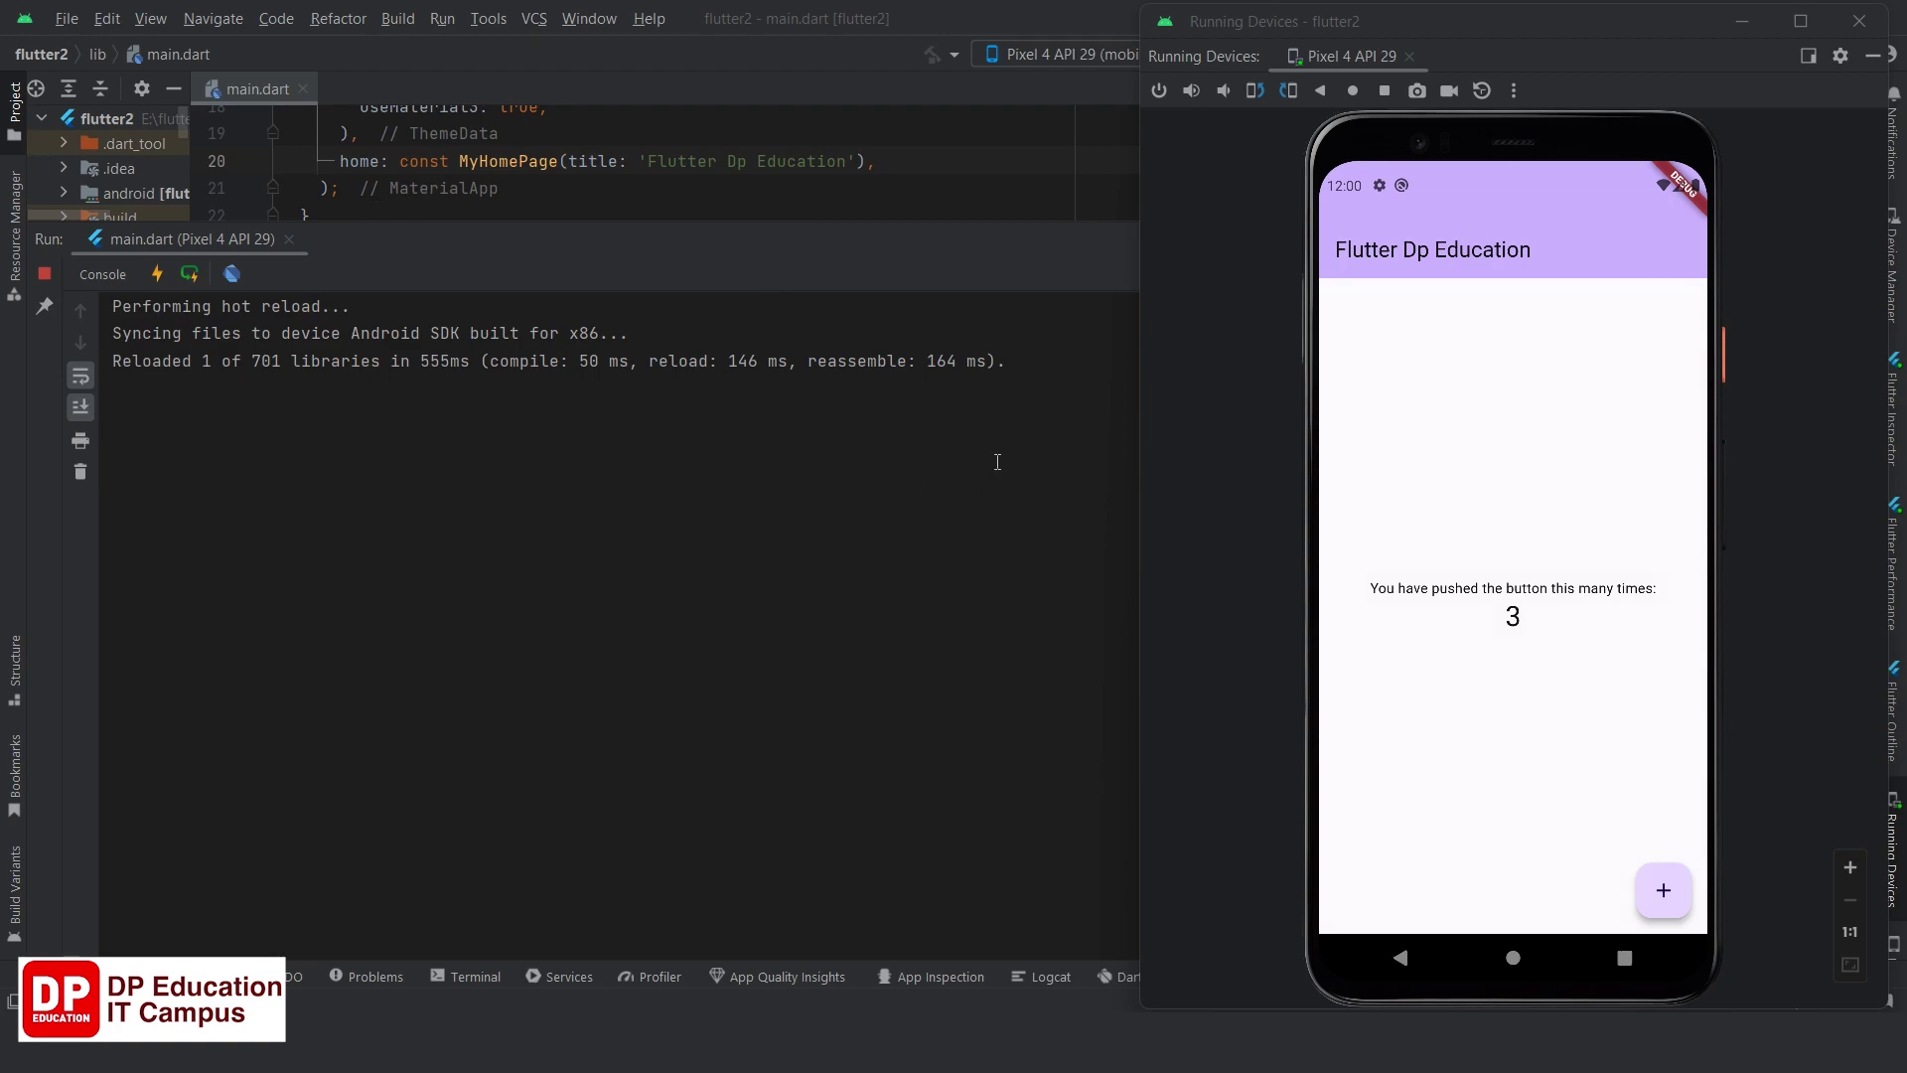
Shrink the run console, set the theme's seedColor to Colors.greenAccent and save main.dart to hot reload the app.
{"action": "left_click_drag", "start_coordinate": [914, 221], "coordinate": [925, 624]}
{"action": "scroll", "coordinate": [826, 323], "scroll_direction": "down", "scroll_amount": 6}
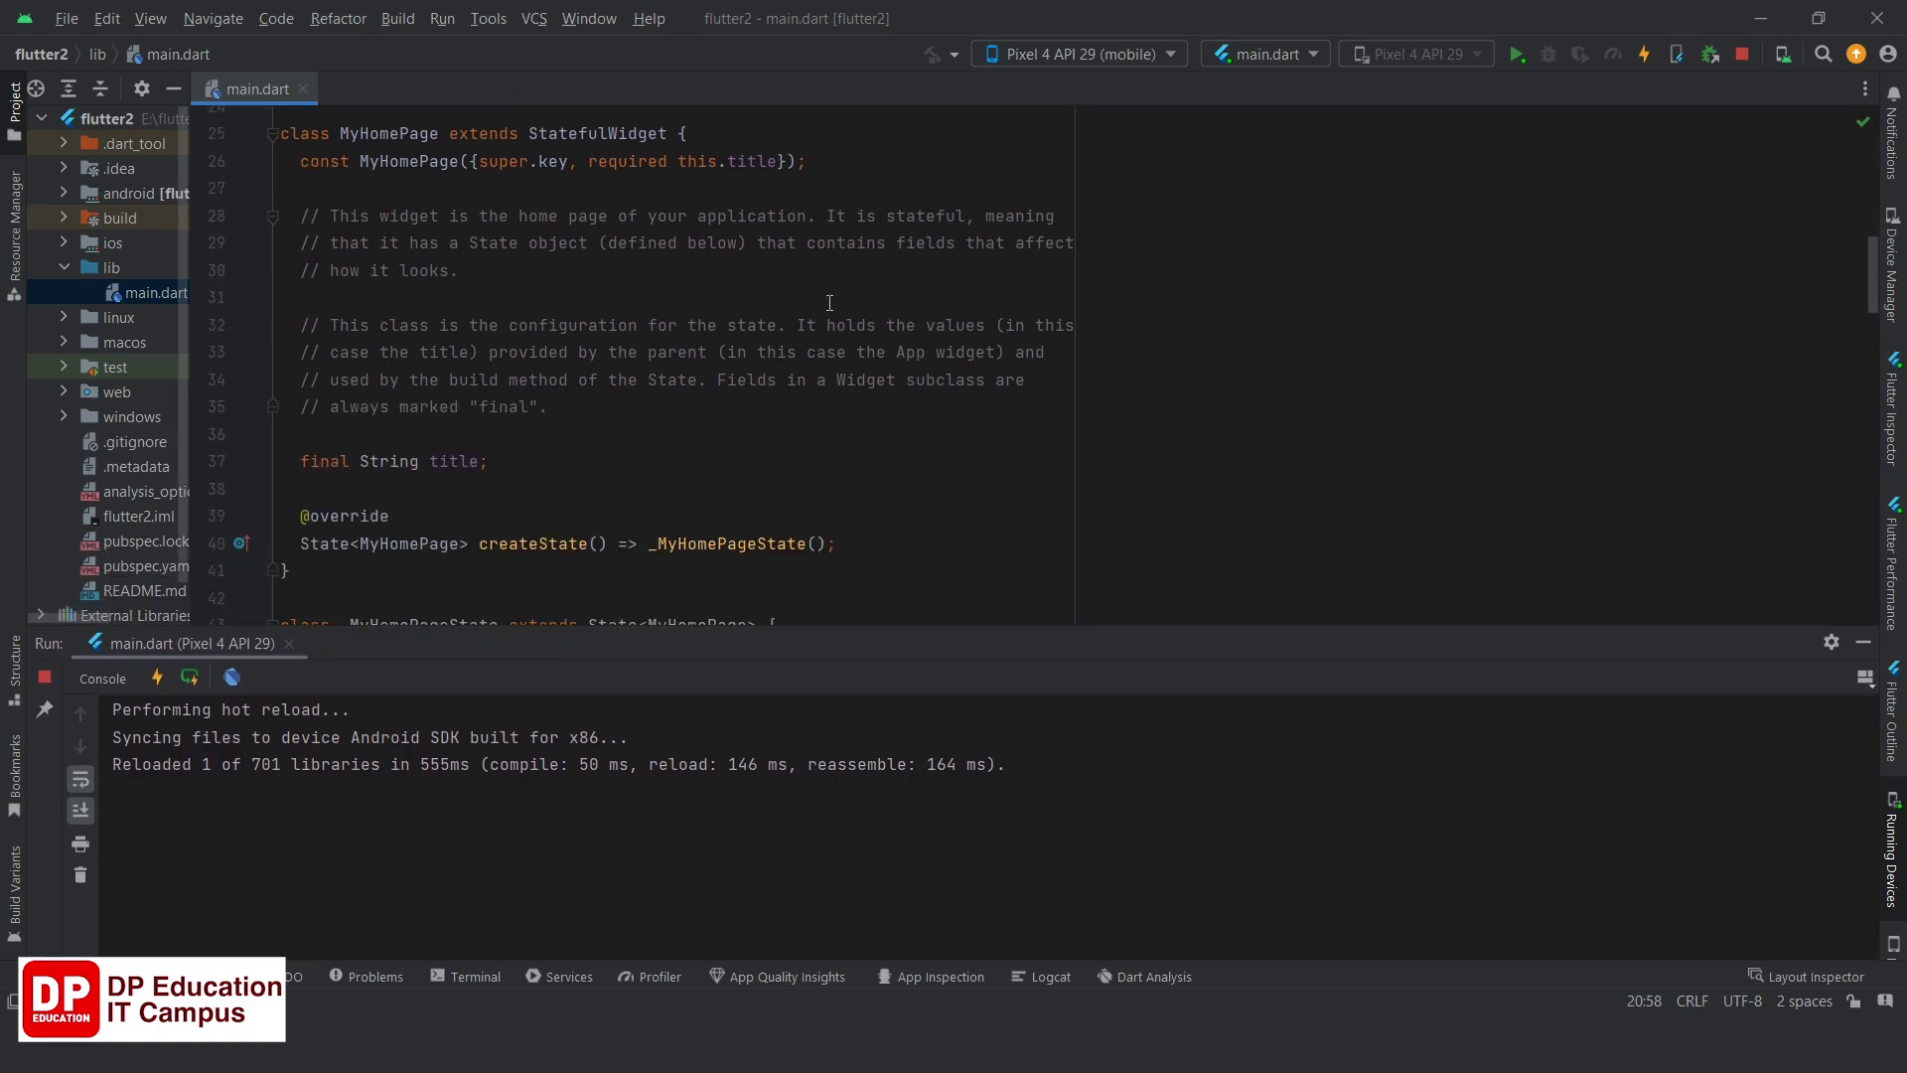
{"action": "scroll", "coordinate": [827, 323], "scroll_direction": "up", "scroll_amount": 9}
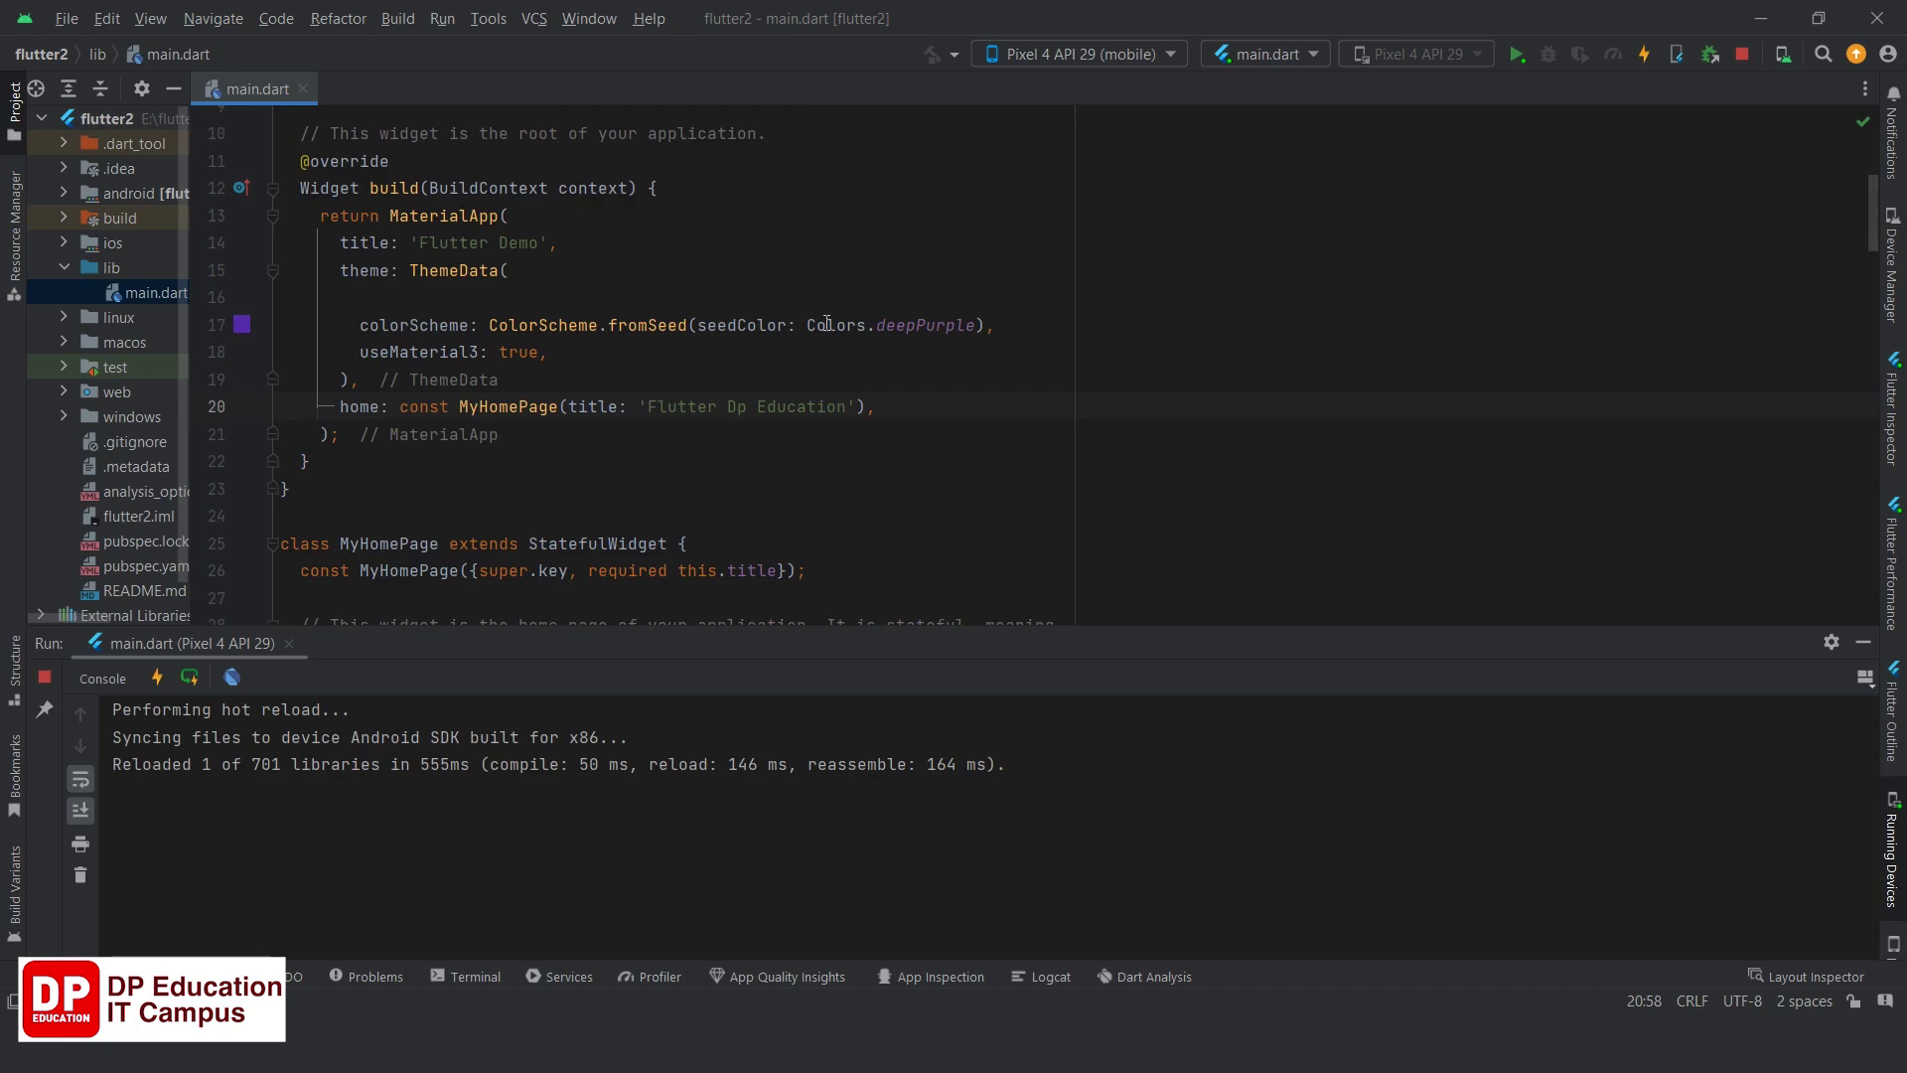
{"action": "double_click", "coordinate": [915, 325]}
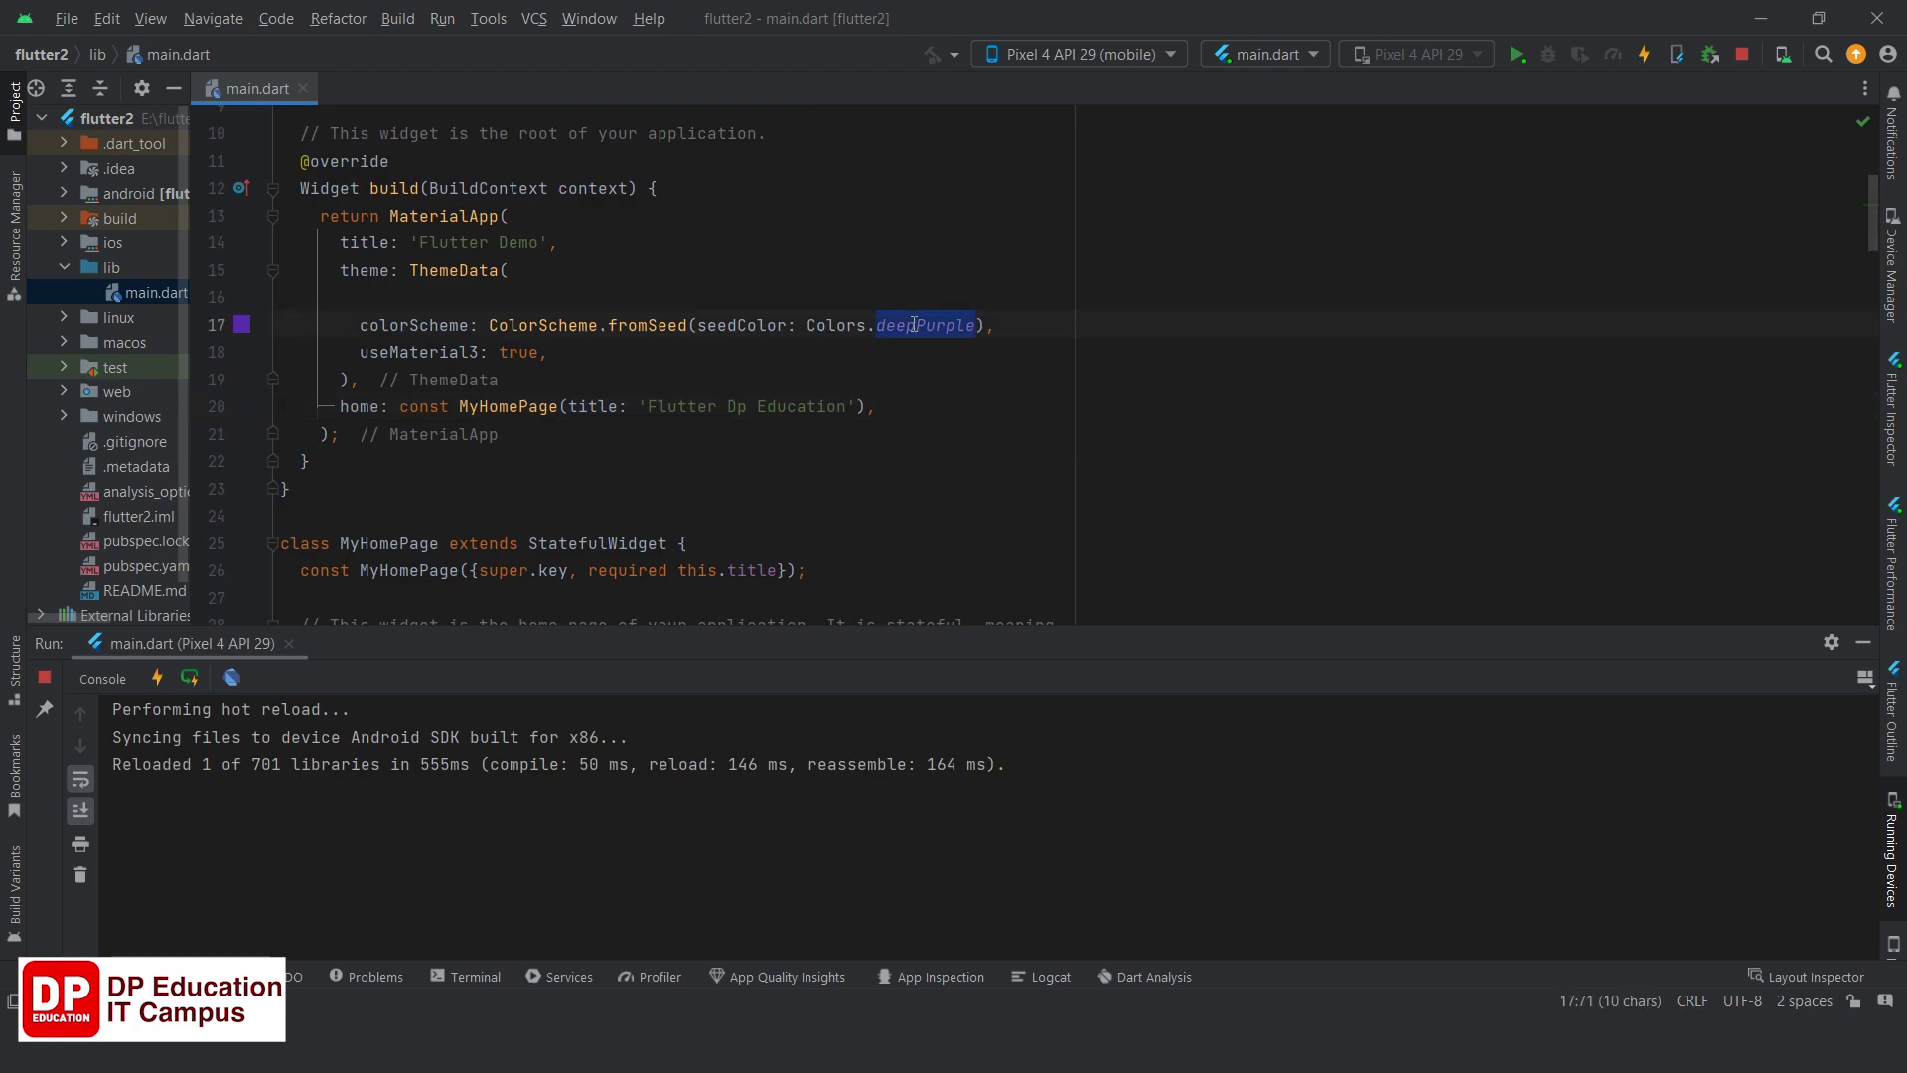
{"action": "key", "text": "BackSpace"}
{"action": "type", "text": "green"}
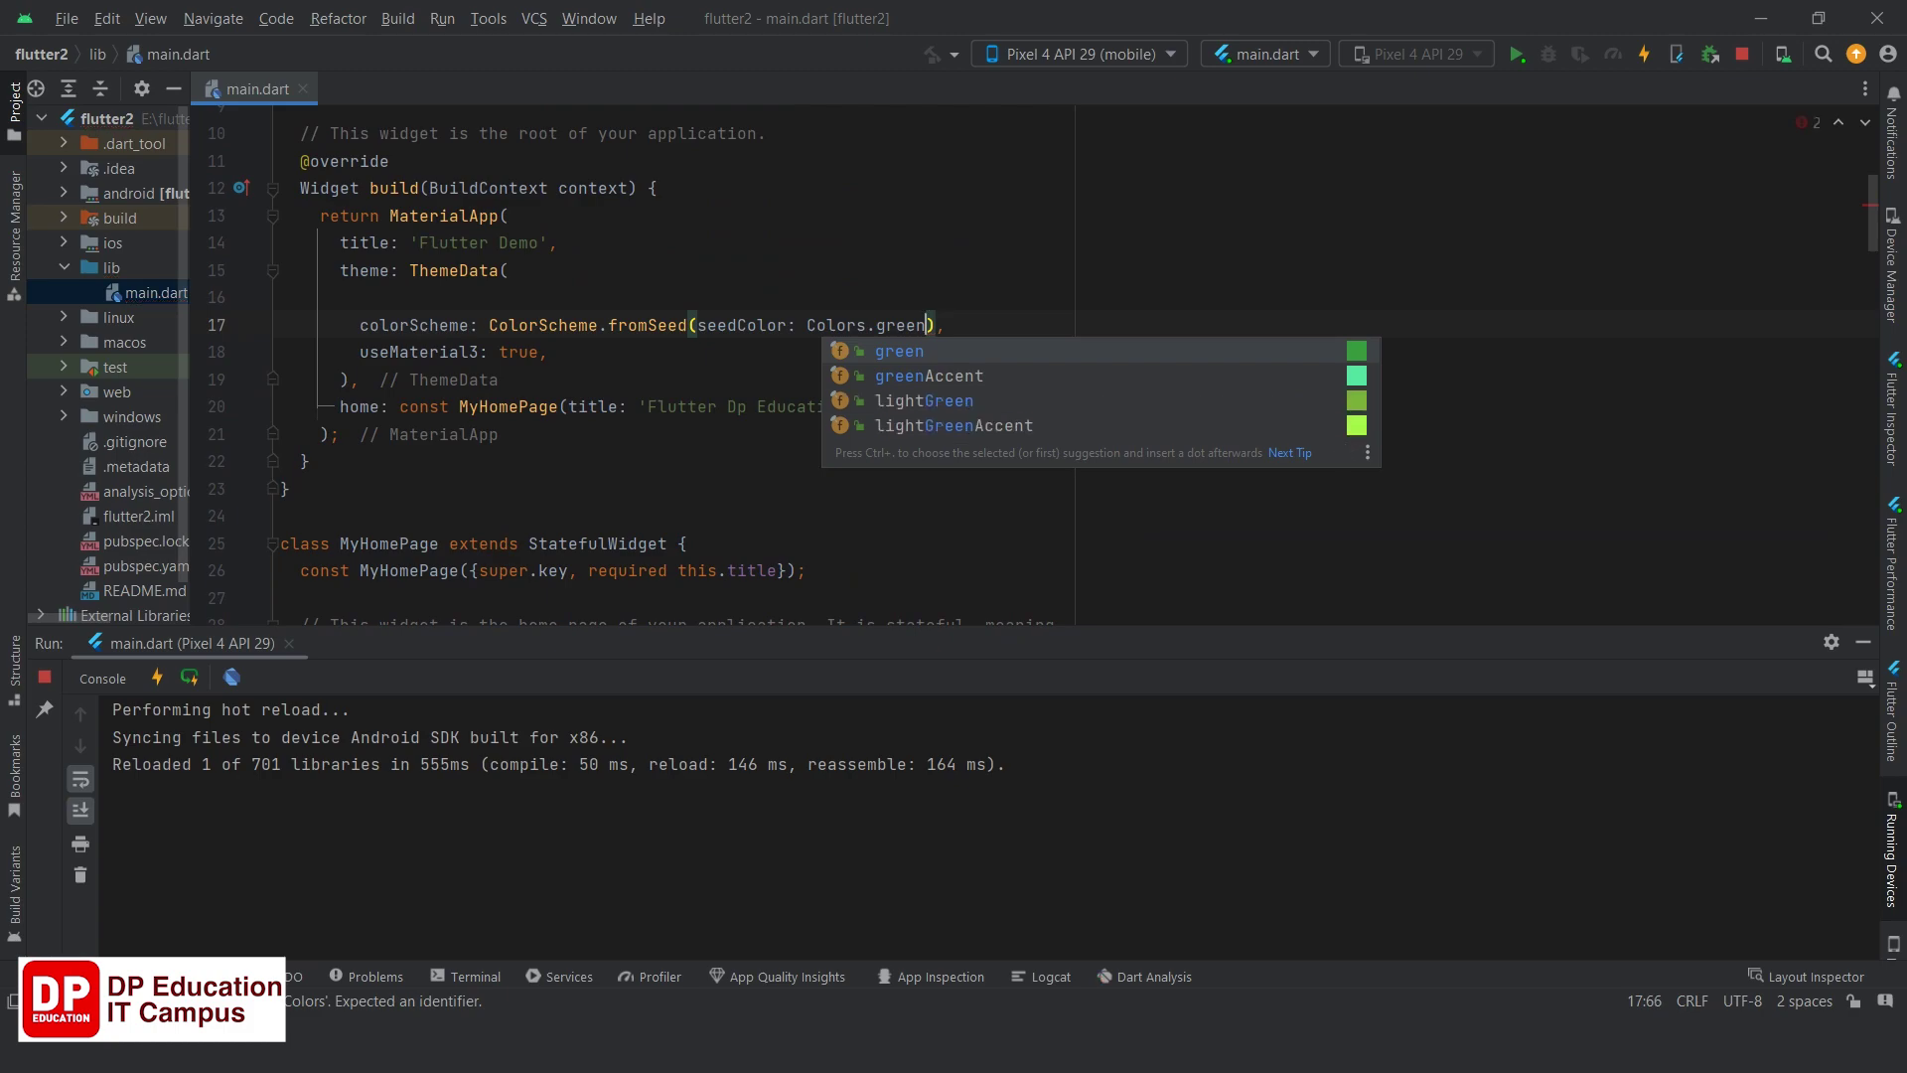
{"action": "key", "text": "Down"}
{"action": "key", "text": "Return"}
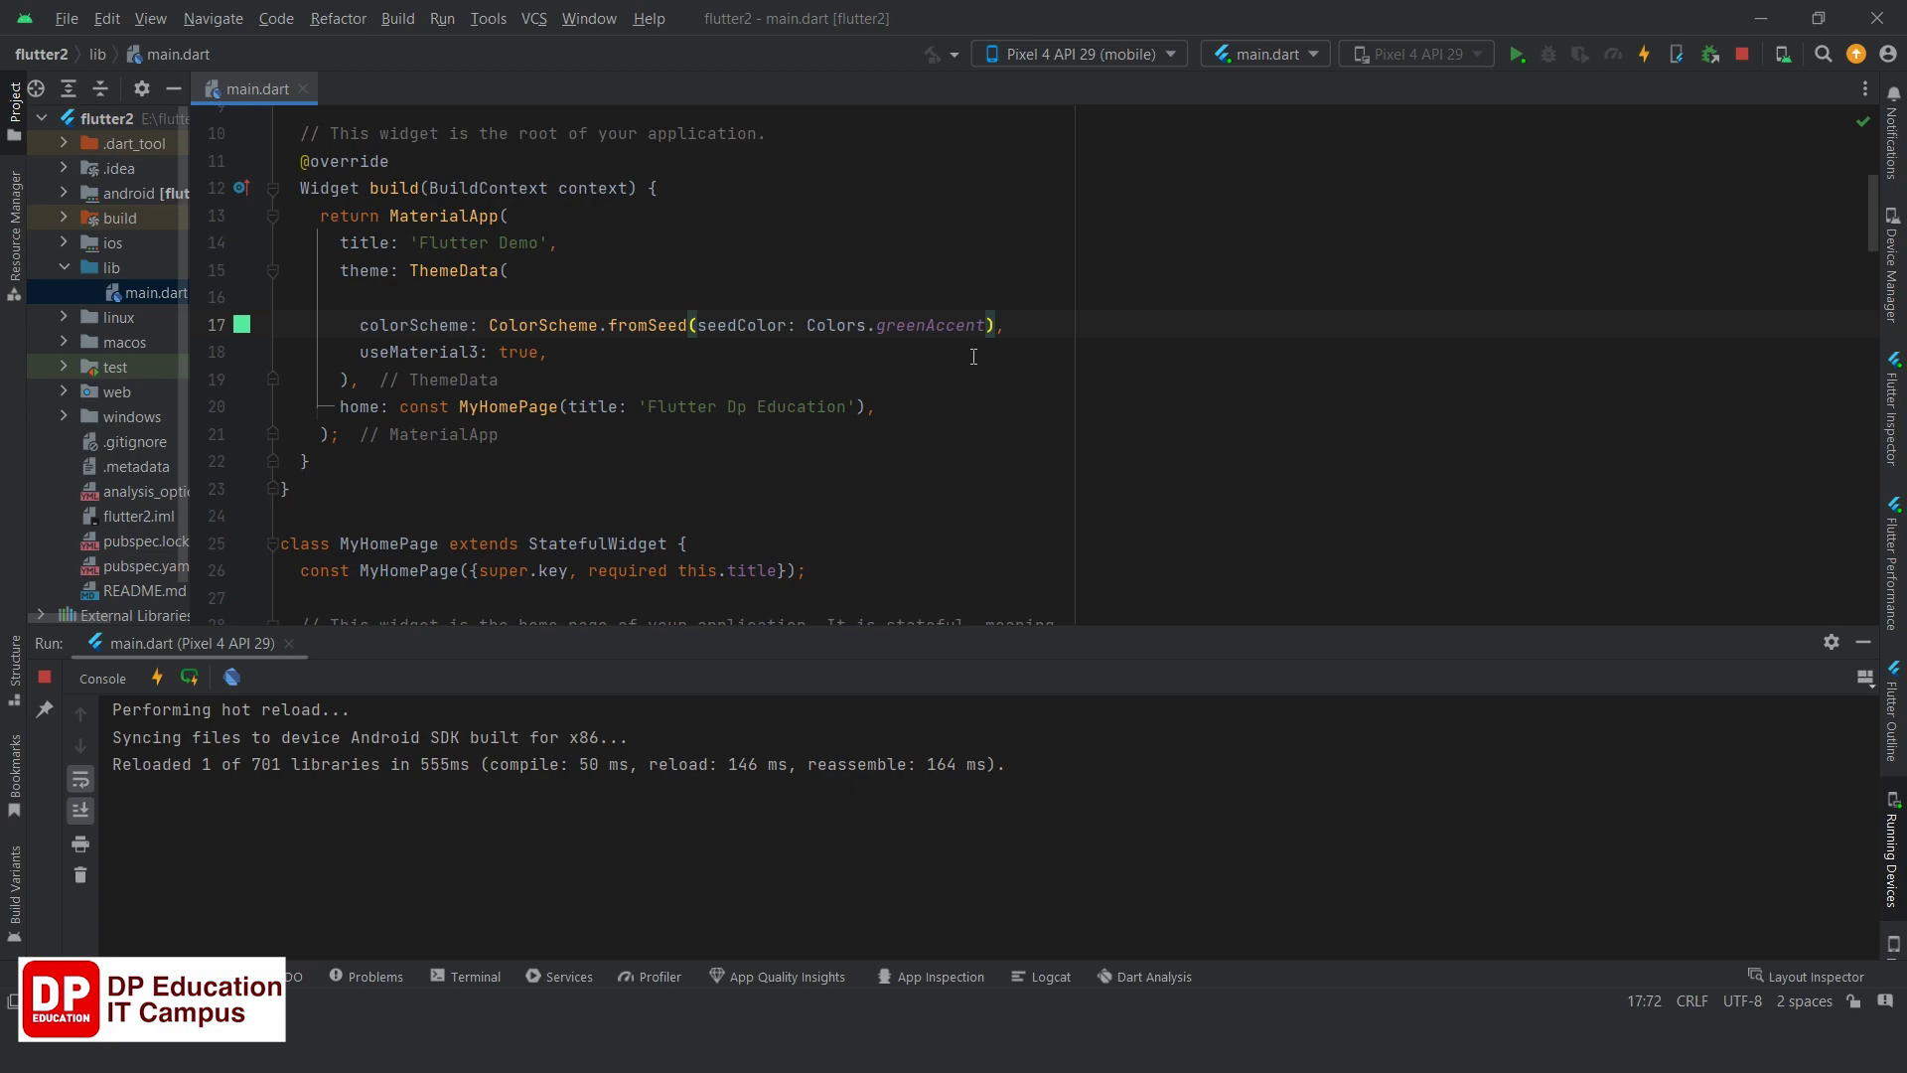
{"action": "key", "text": "ctrl+s"}
Restore the code window from full screen and narrow it so the virtual phone stays visible beside it.
{"action": "left_click", "coordinate": [1819, 18]}
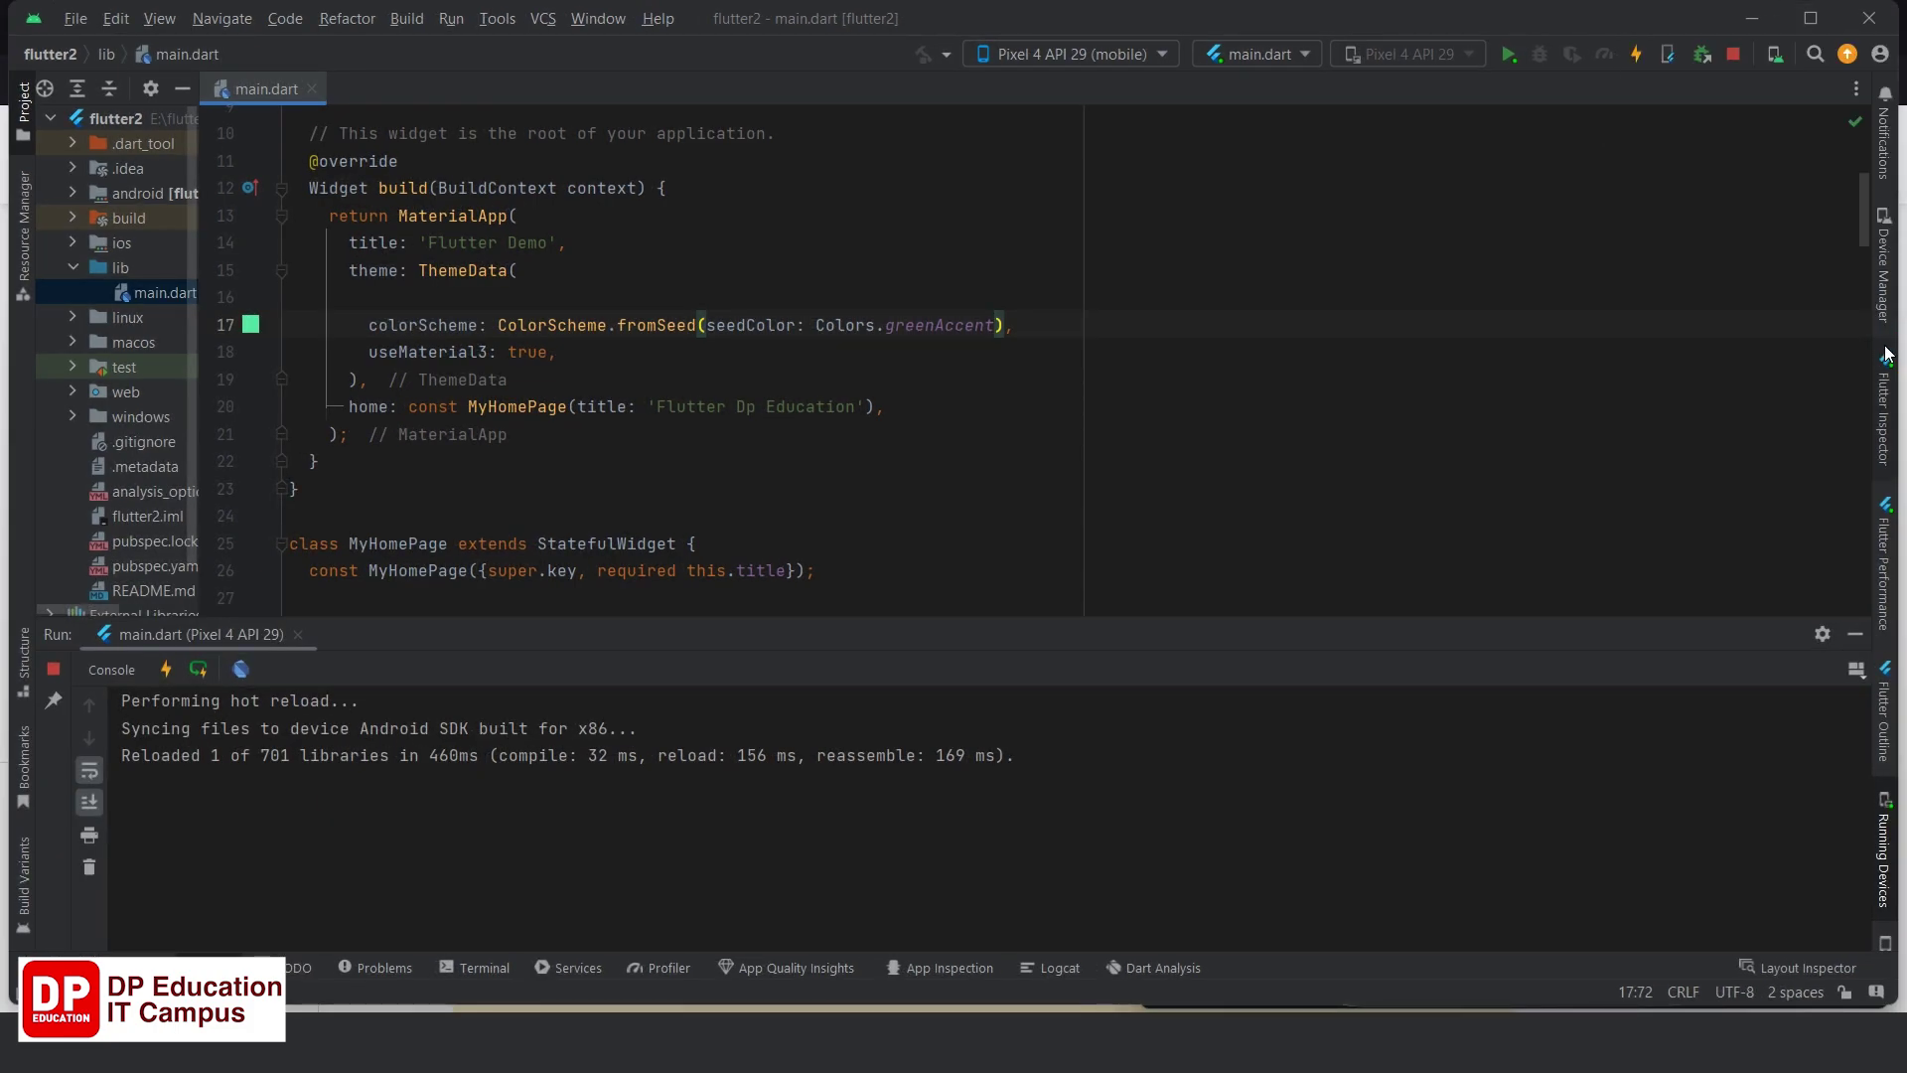
{"action": "left_click_drag", "start_coordinate": [1897, 337], "coordinate": [1449, 342]}
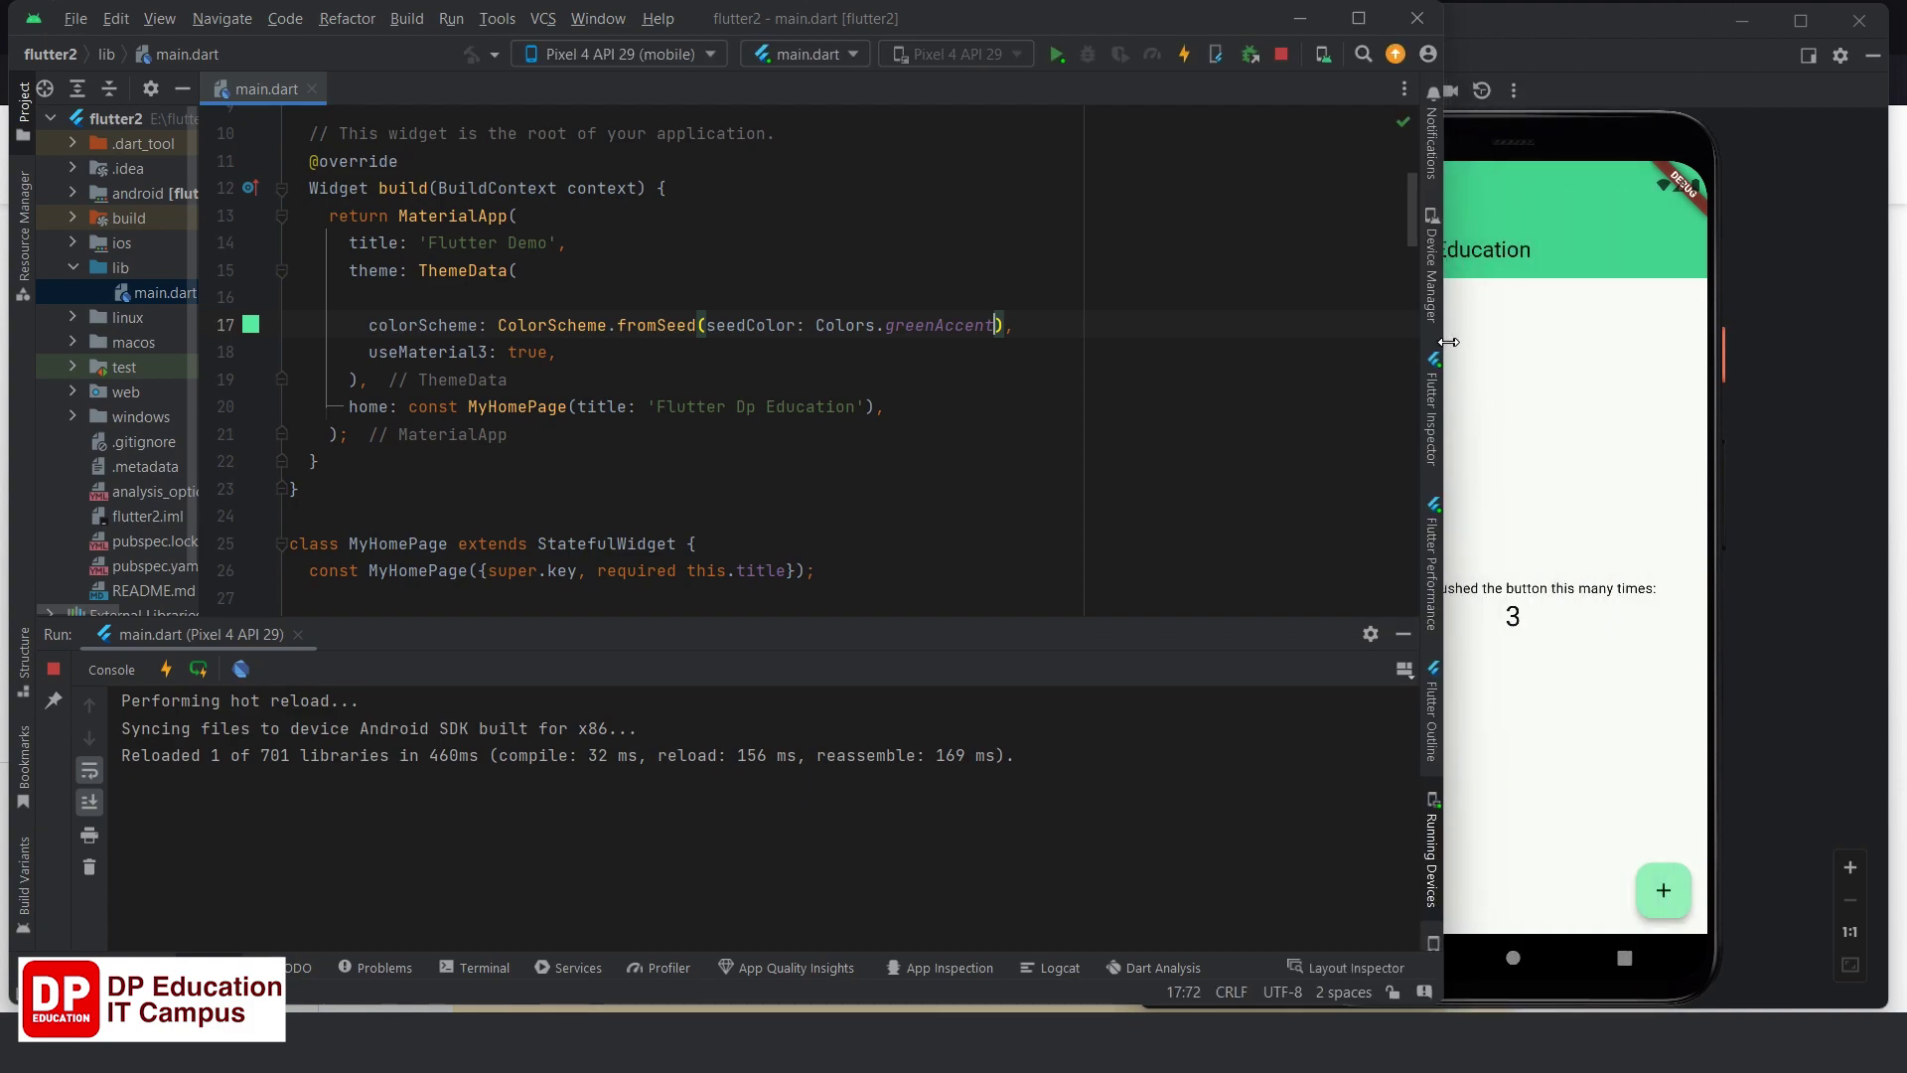
{"action": "left_click", "coordinate": [1550, 117]}
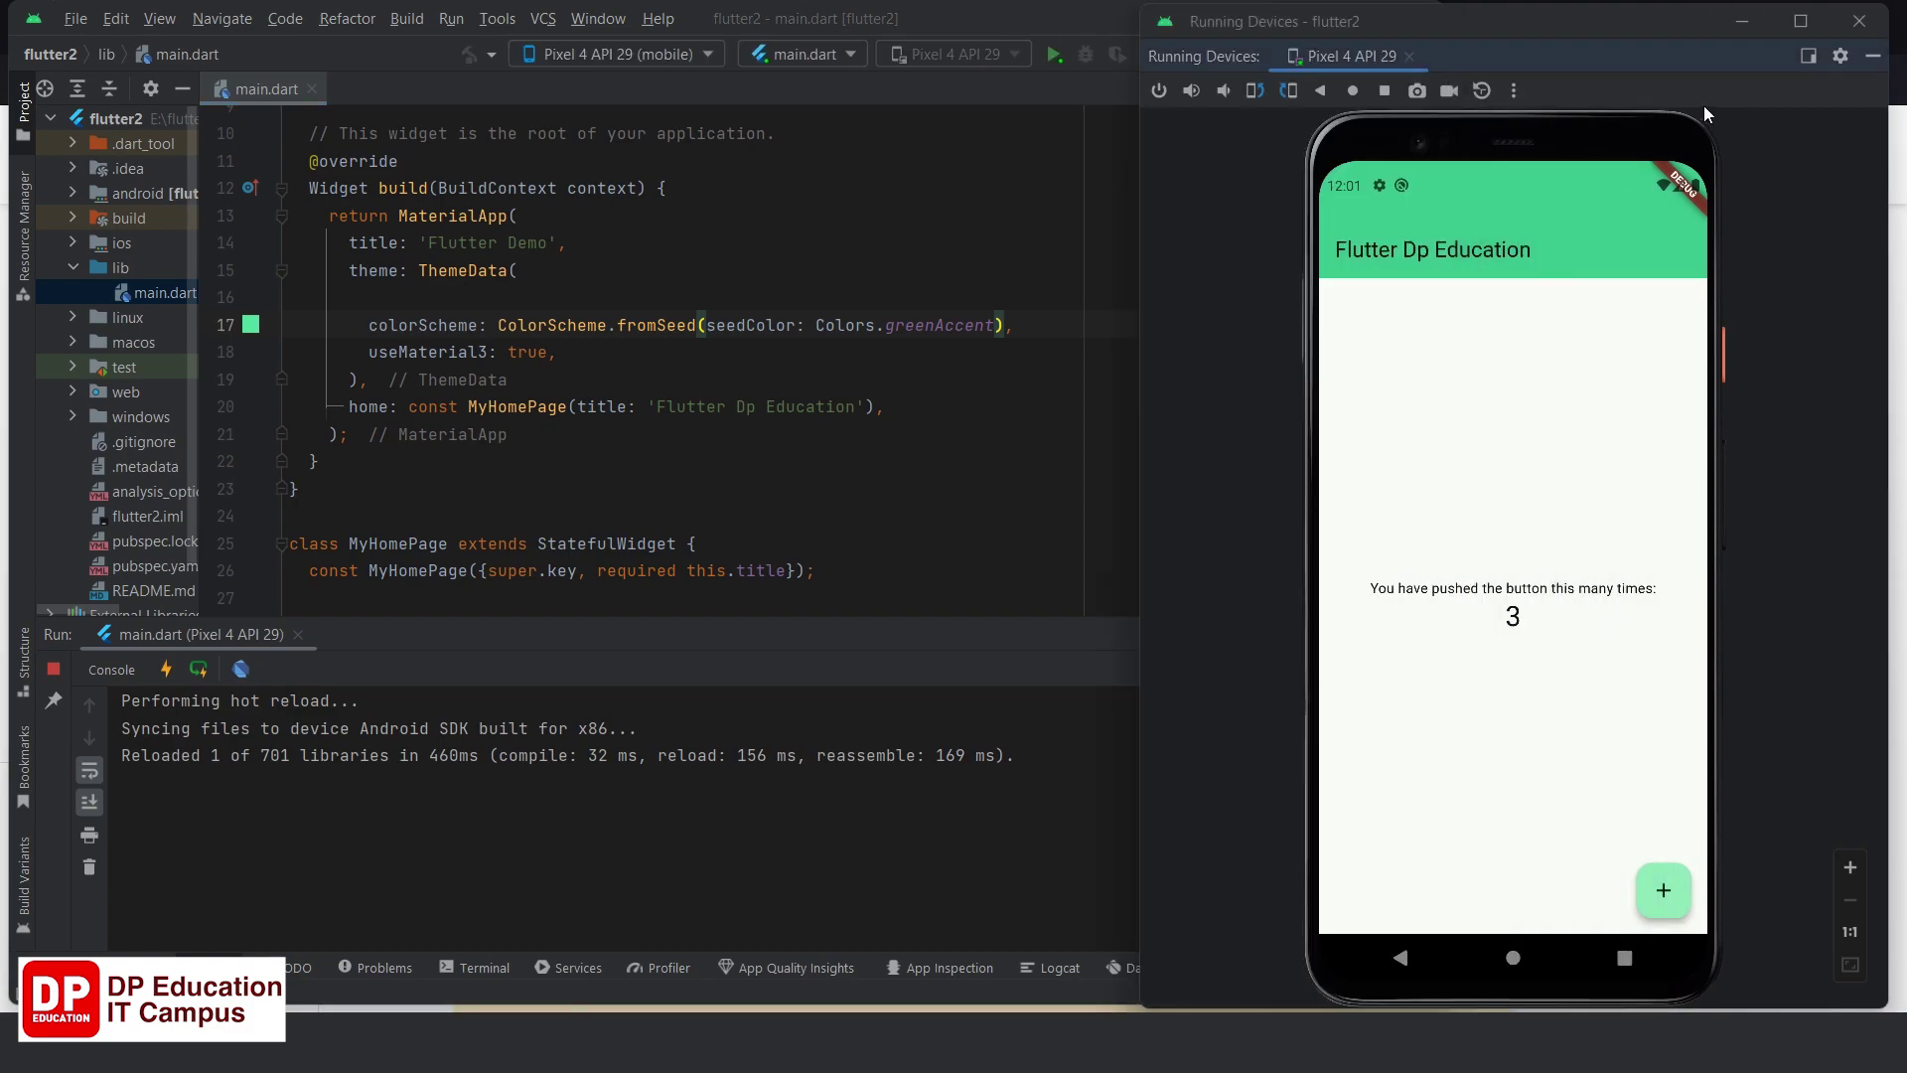
{"action": "left_click", "coordinate": [1106, 218]}
{"action": "left_click_drag", "start_coordinate": [1442, 254], "coordinate": [1292, 255]}
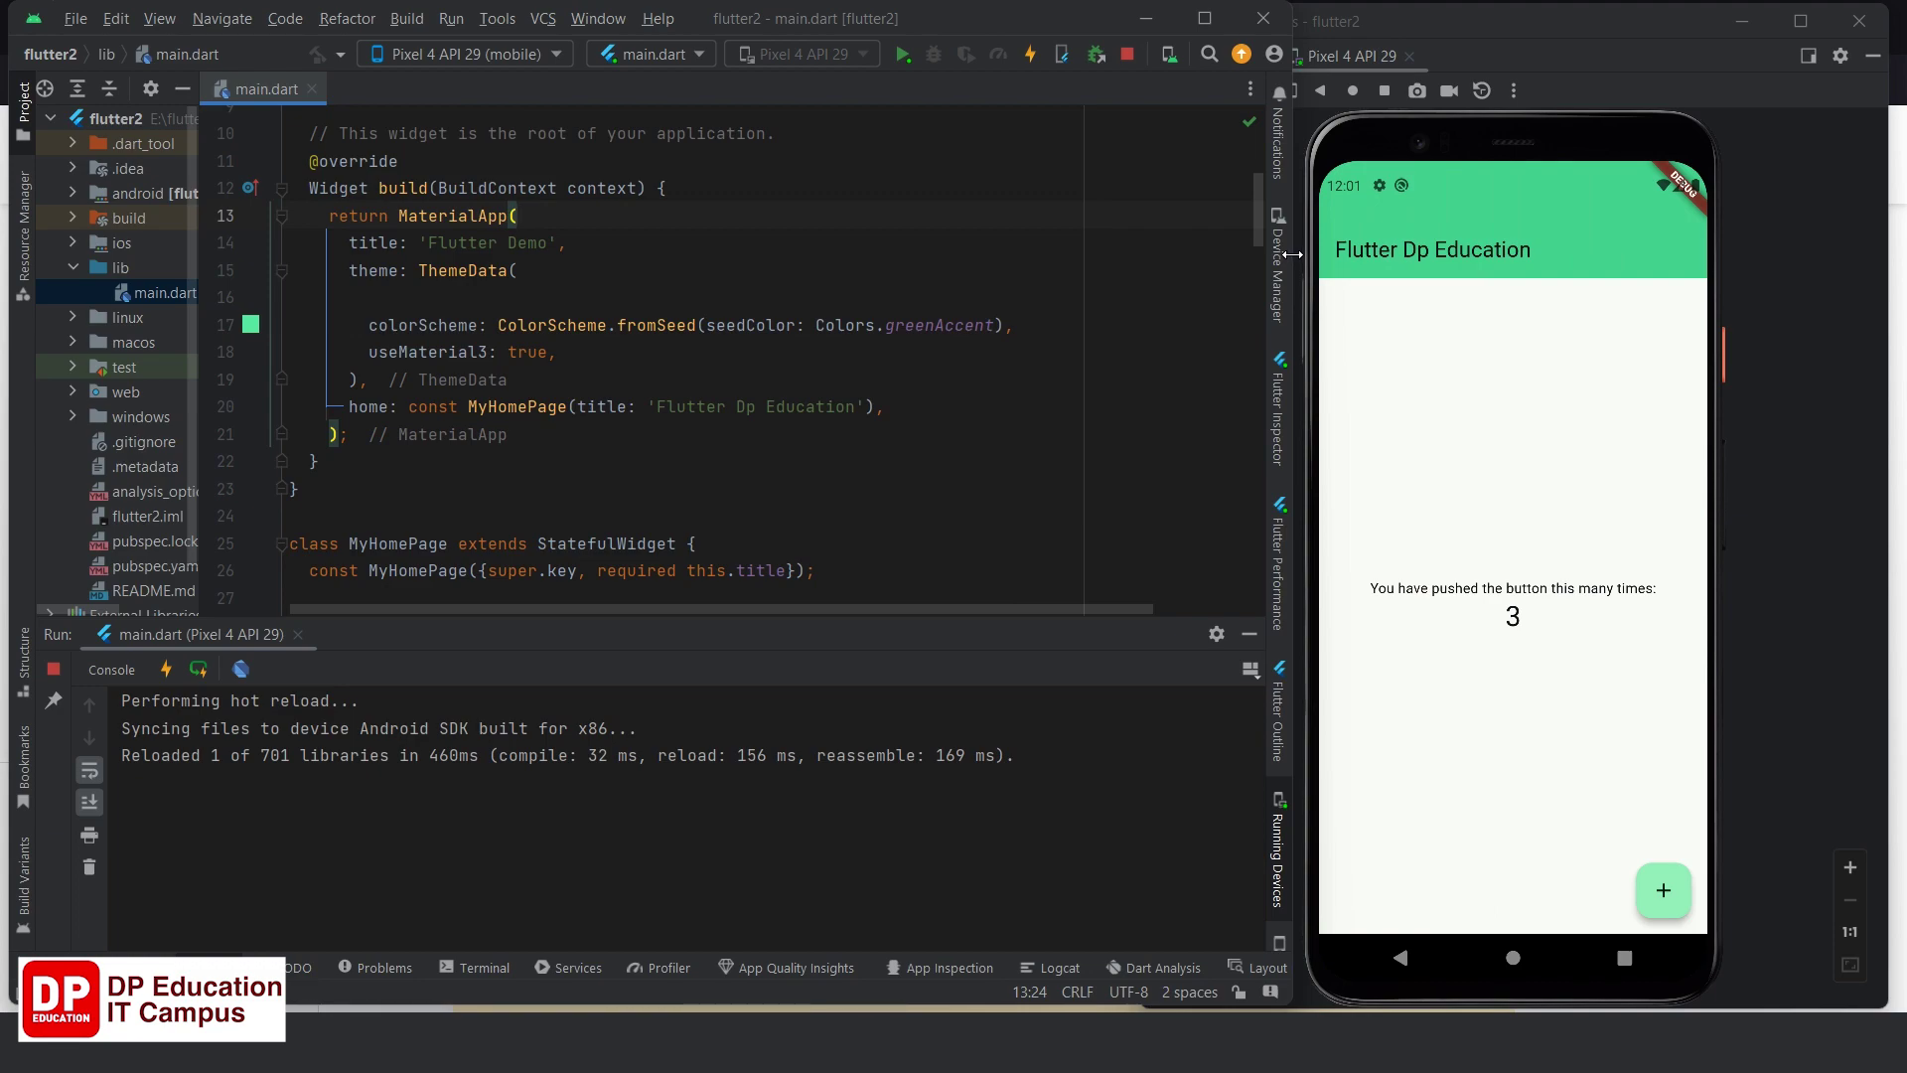
Set the theme's seedColor to Colors.blueAccent in main.dart and hot reload the app on the virtual phone.
{"action": "double_click", "coordinate": [932, 322]}
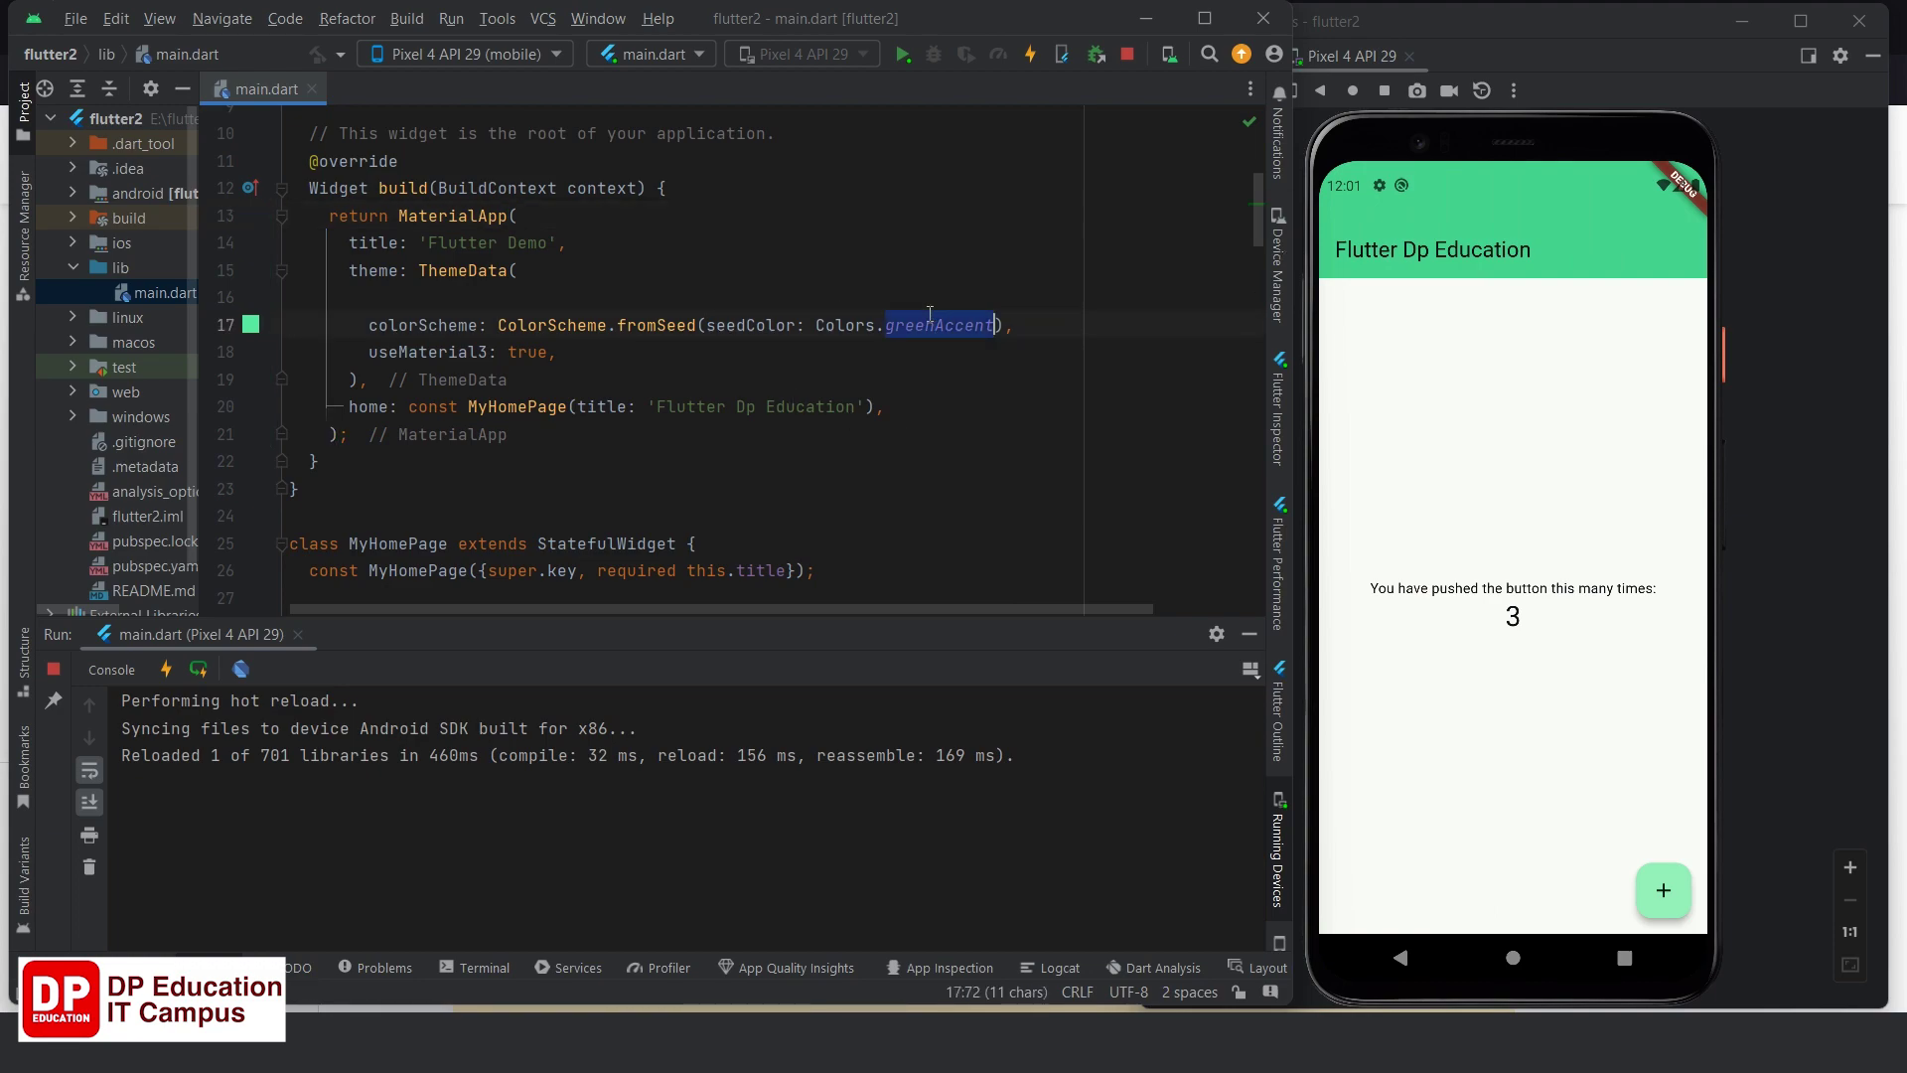
{"action": "key", "text": "BackSpace"}
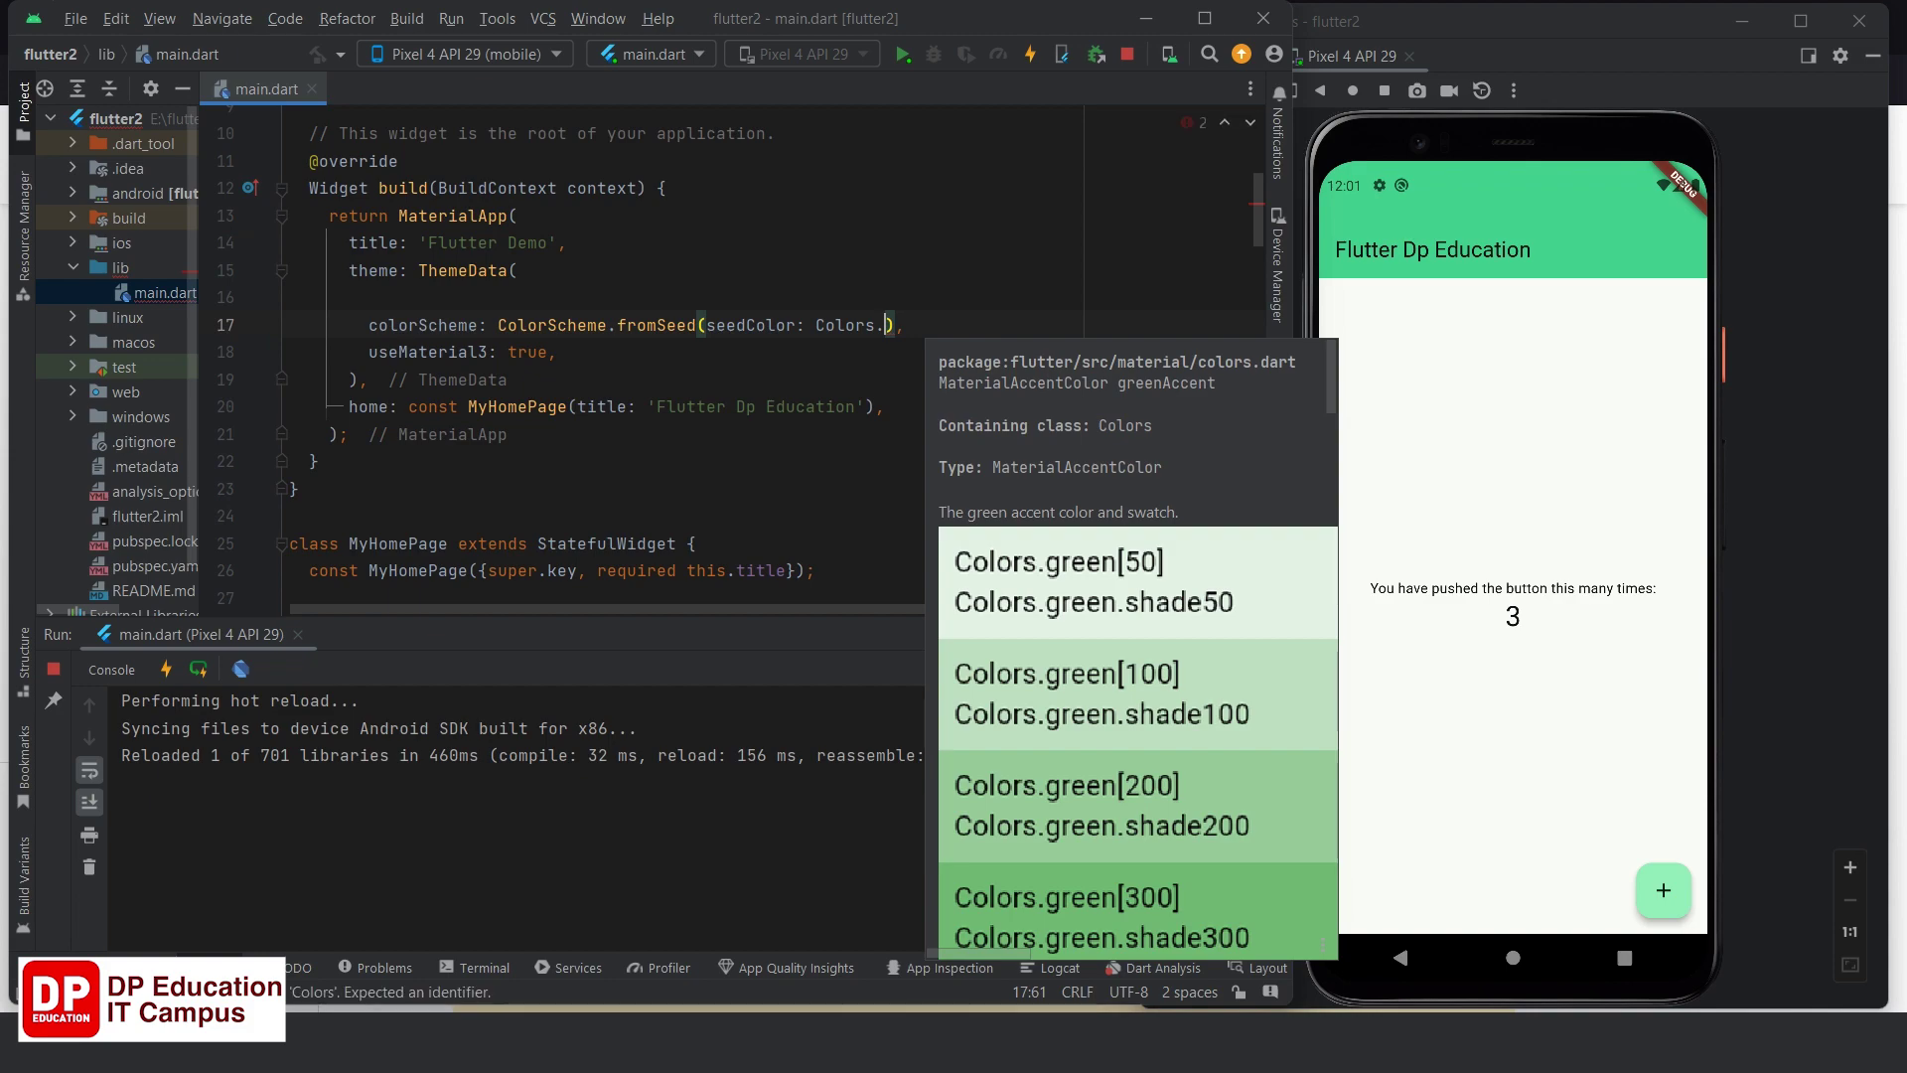
{"action": "type", "text": "bl"}
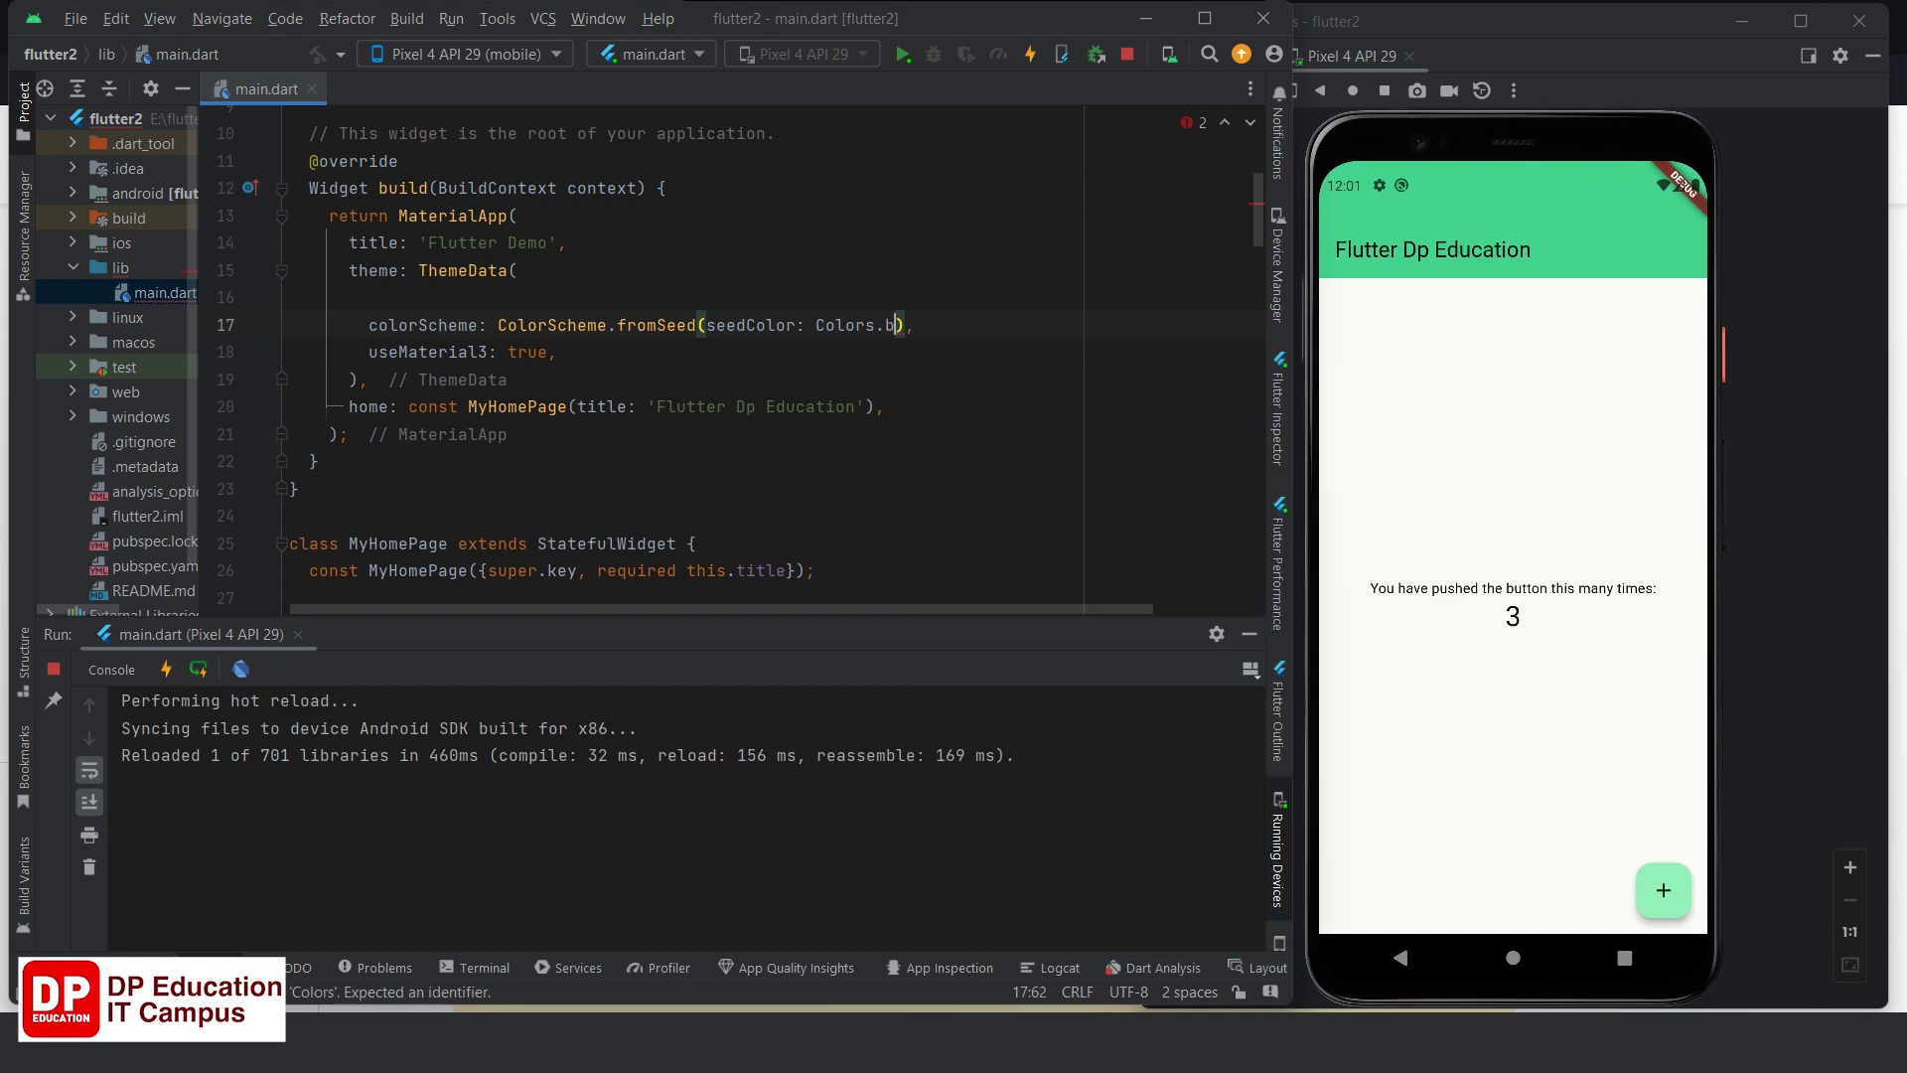
{"action": "type", "text": "un"}
{"action": "key", "text": "BackSpace"}
{"action": "type", "text": "e"}
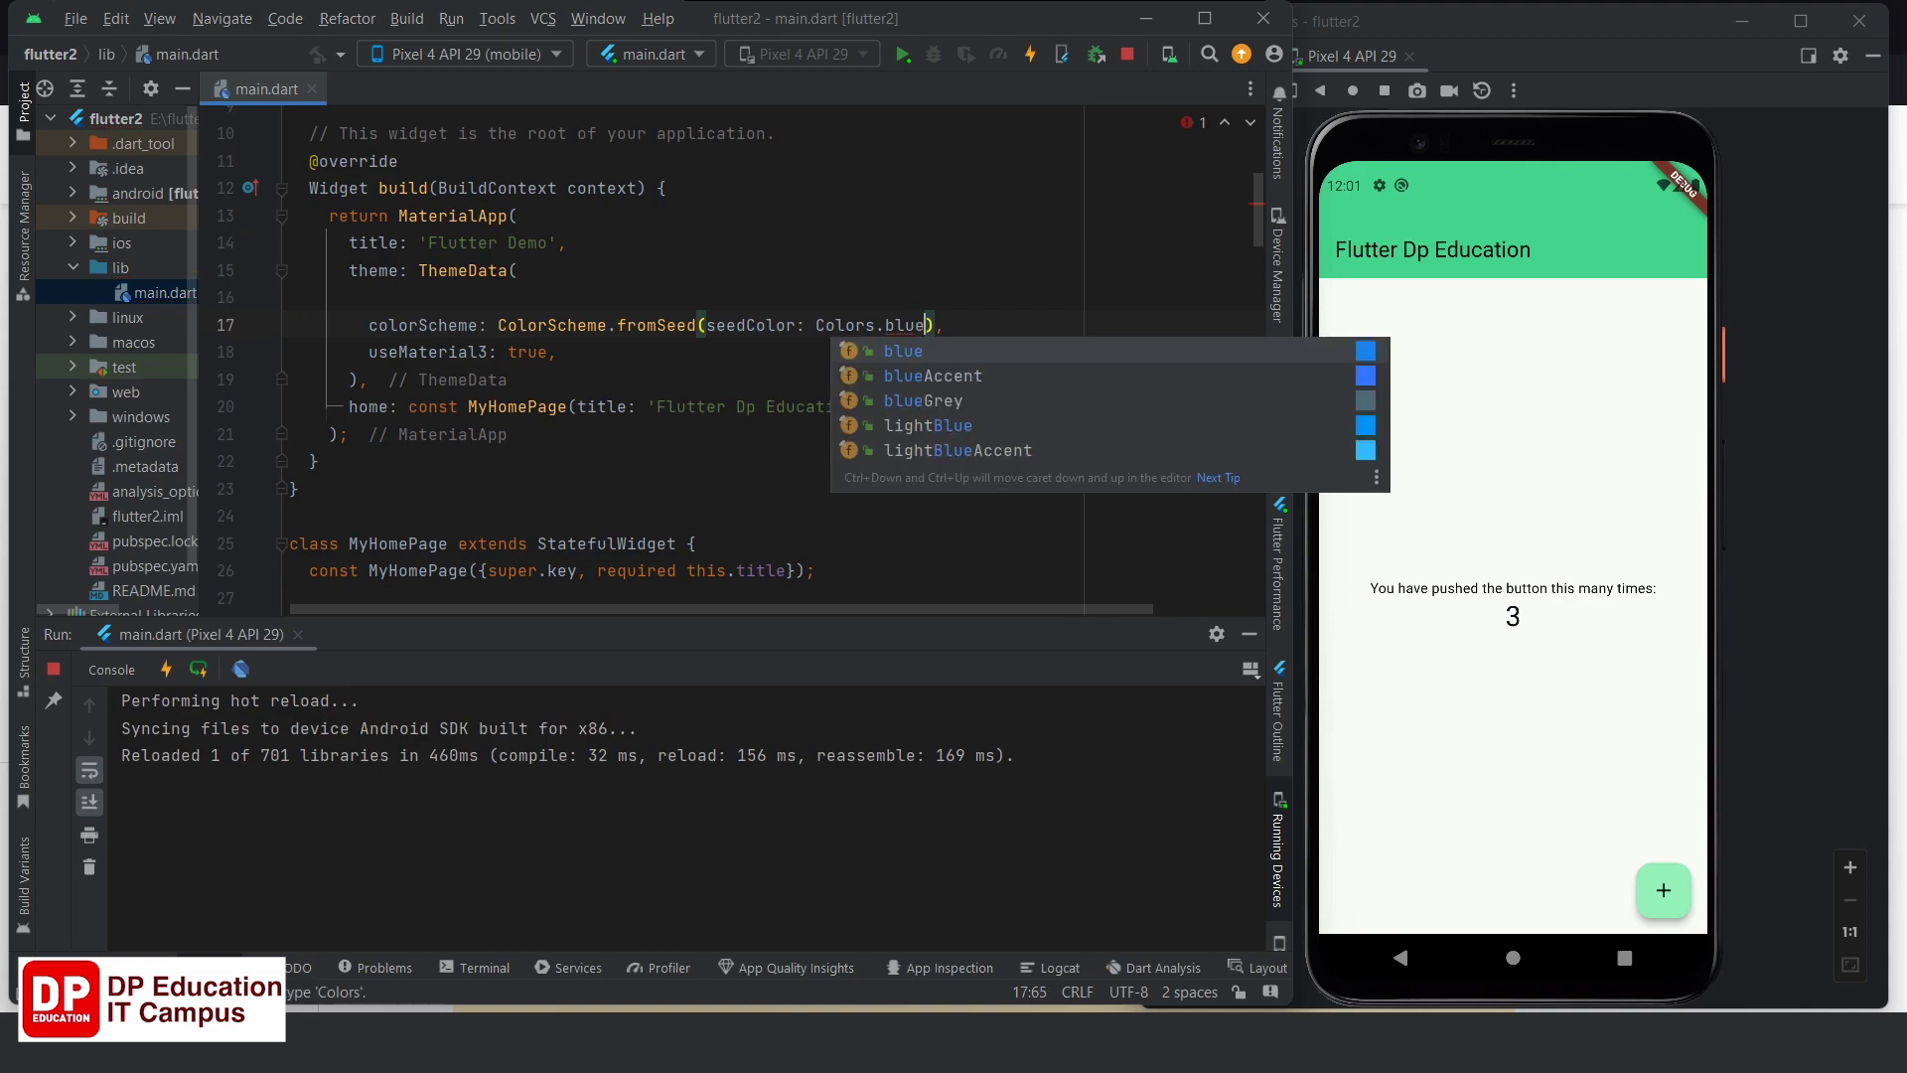
{"action": "key", "text": "Down"}
{"action": "key", "text": "Return"}
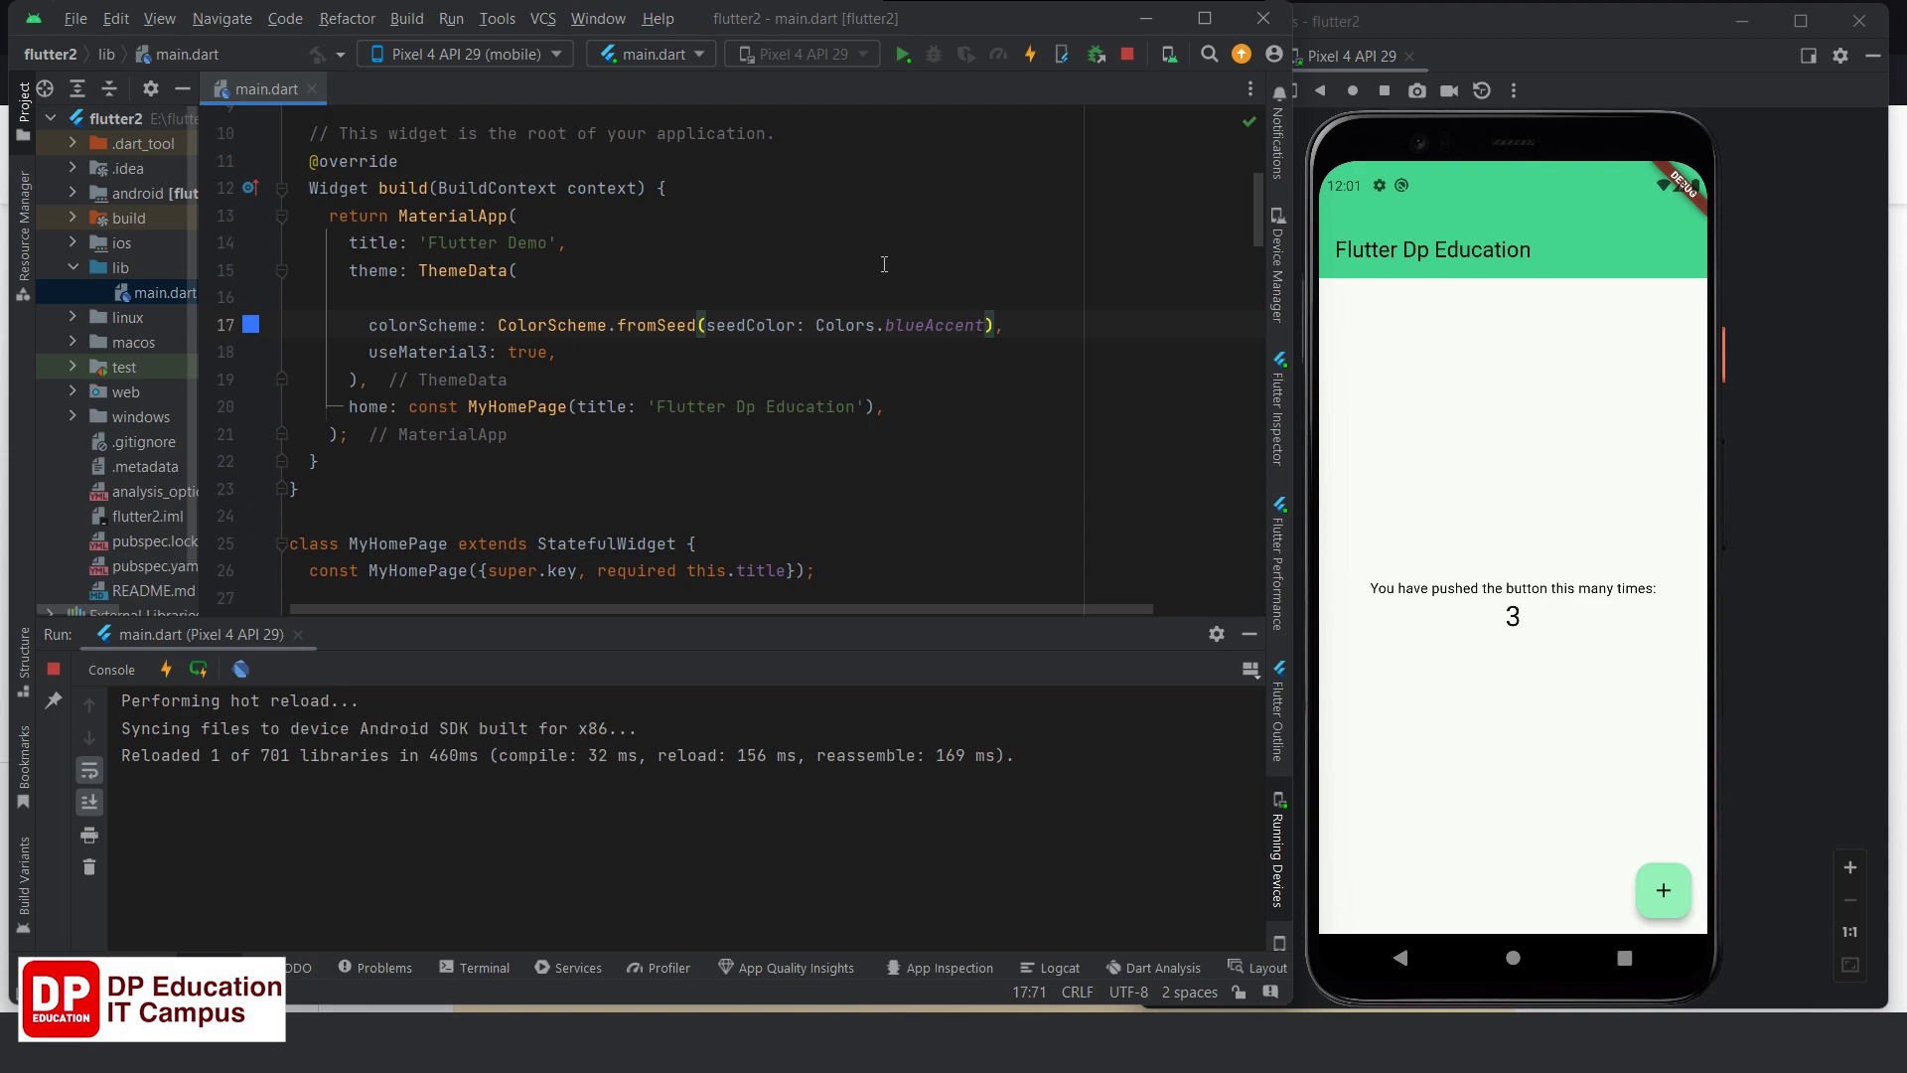
{"action": "left_click", "coordinate": [171, 679]}
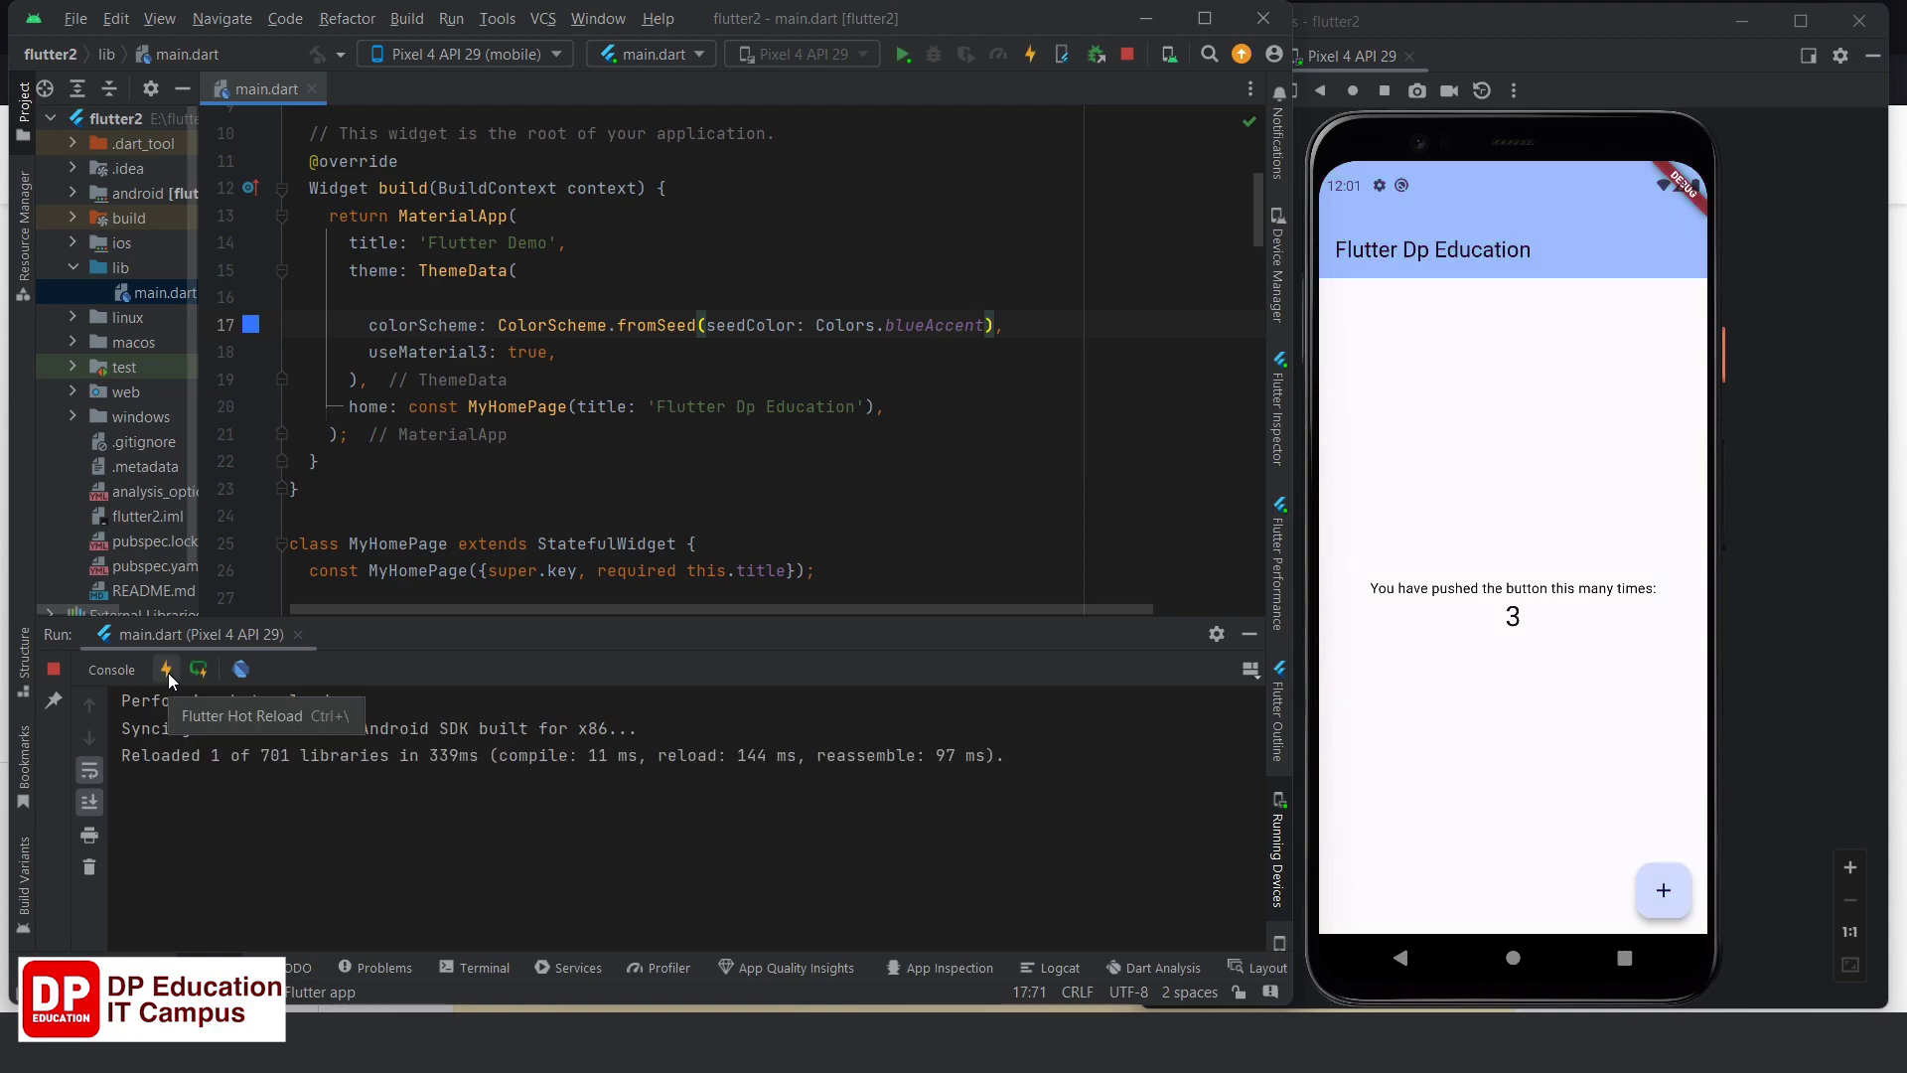